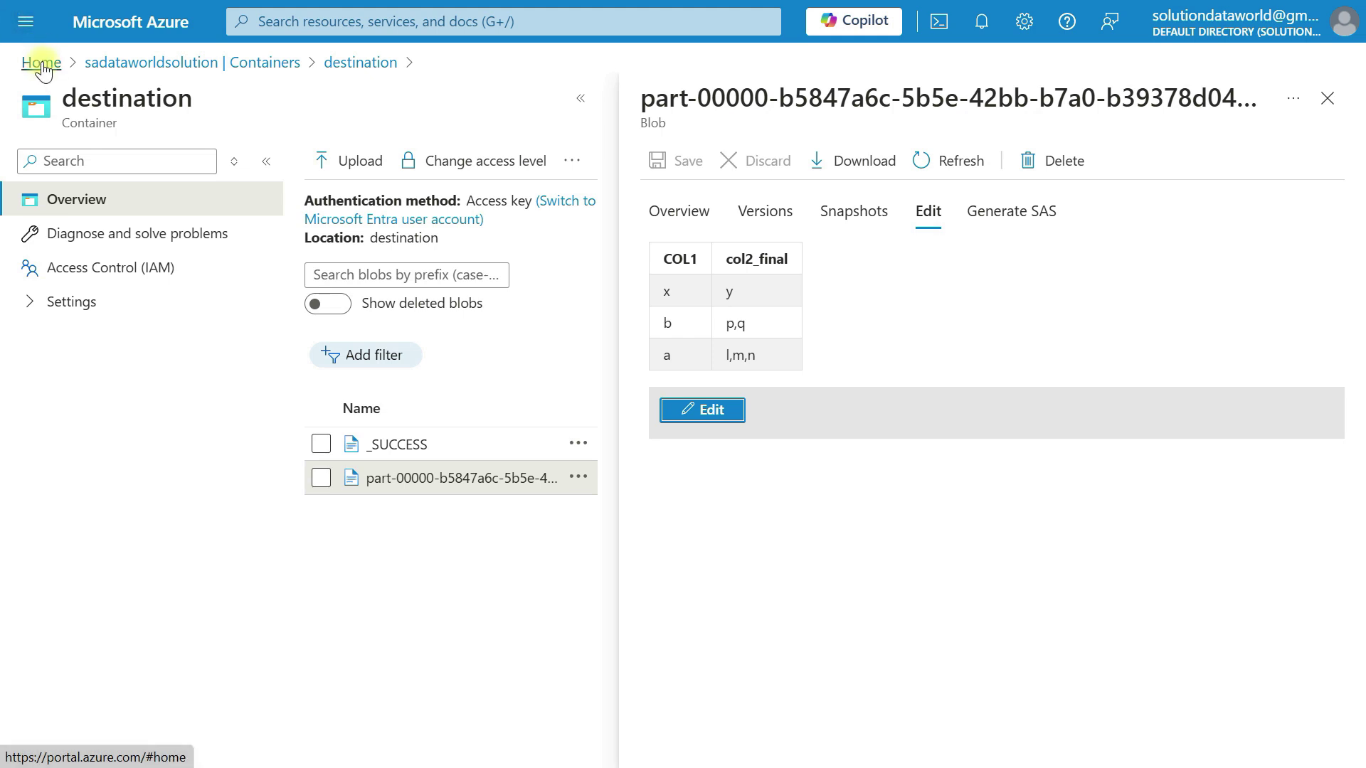
# Open the sourcedata container in the sadataworldsolution storage account
pyautogui.click(41, 64)
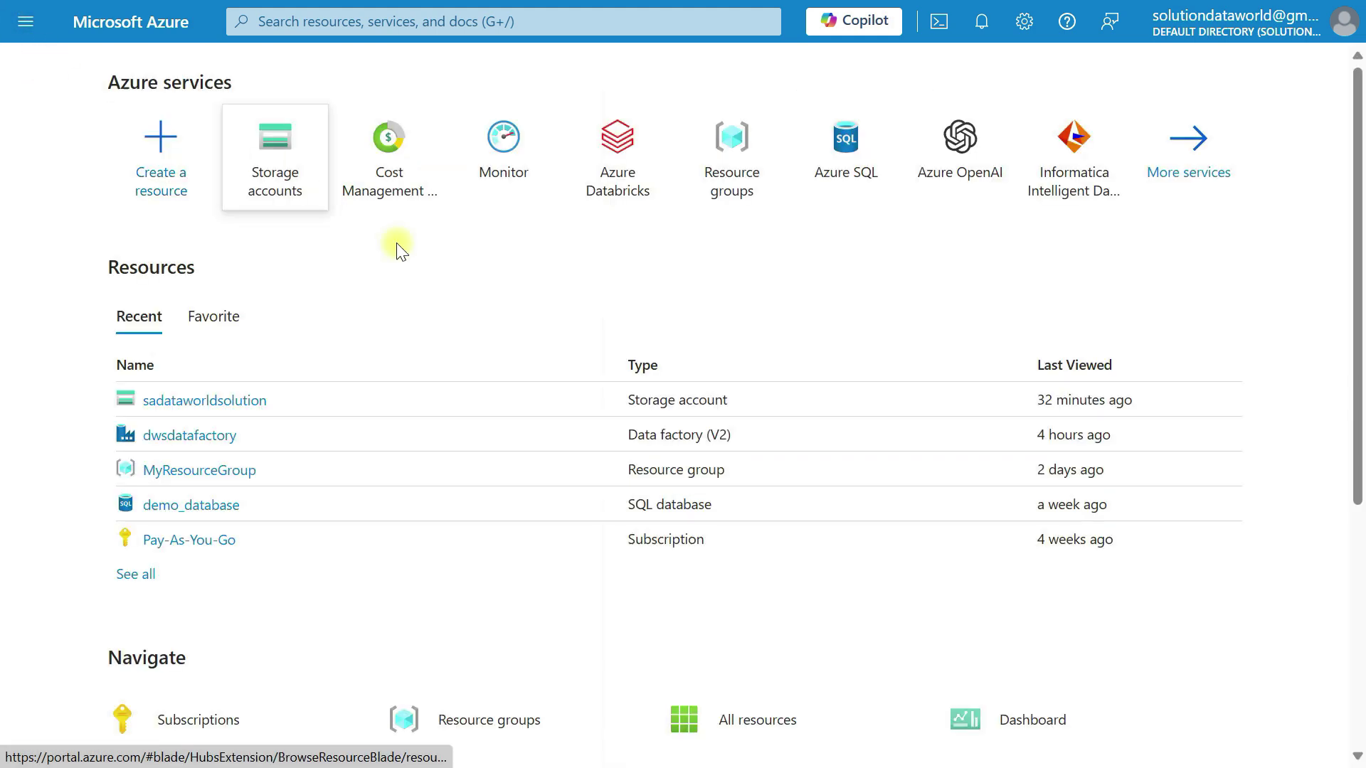
pyautogui.click(270, 140)
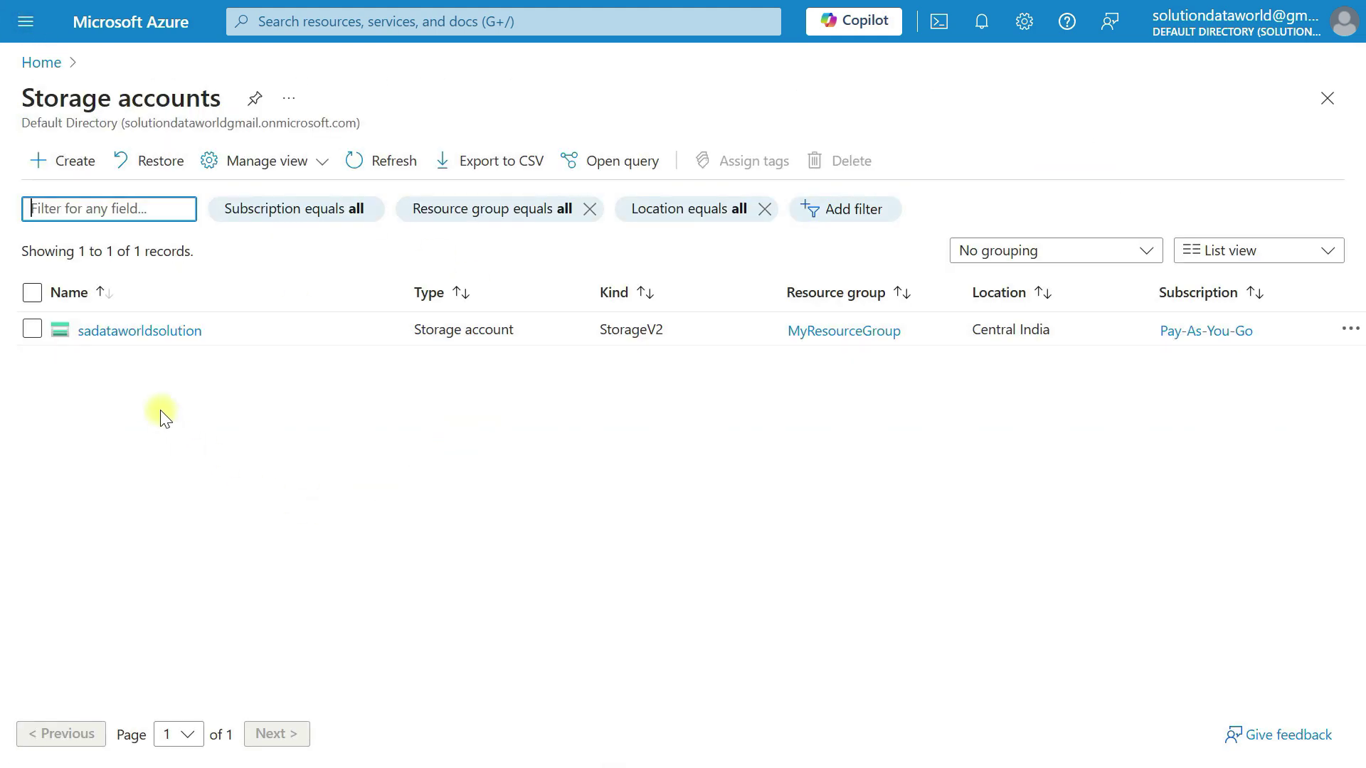
pyautogui.click(106, 340)
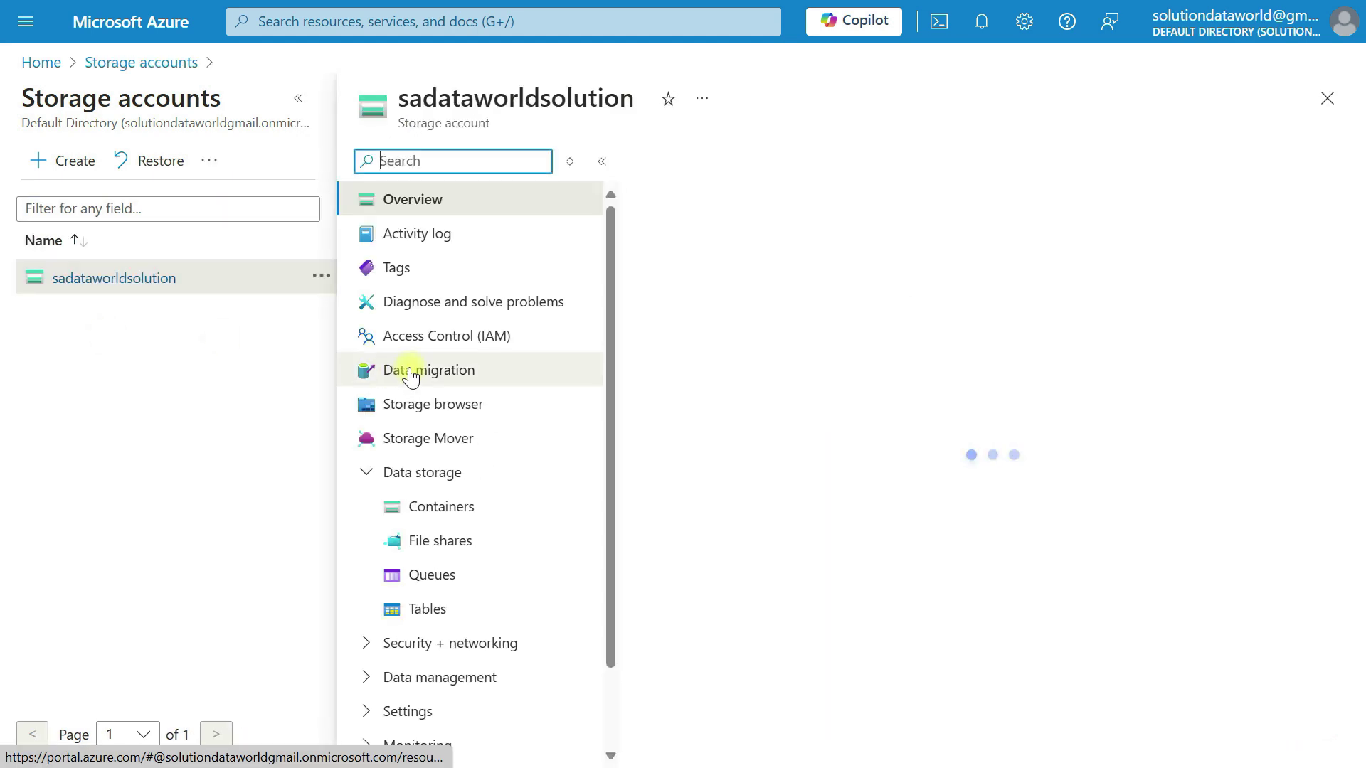
pyautogui.click(421, 539)
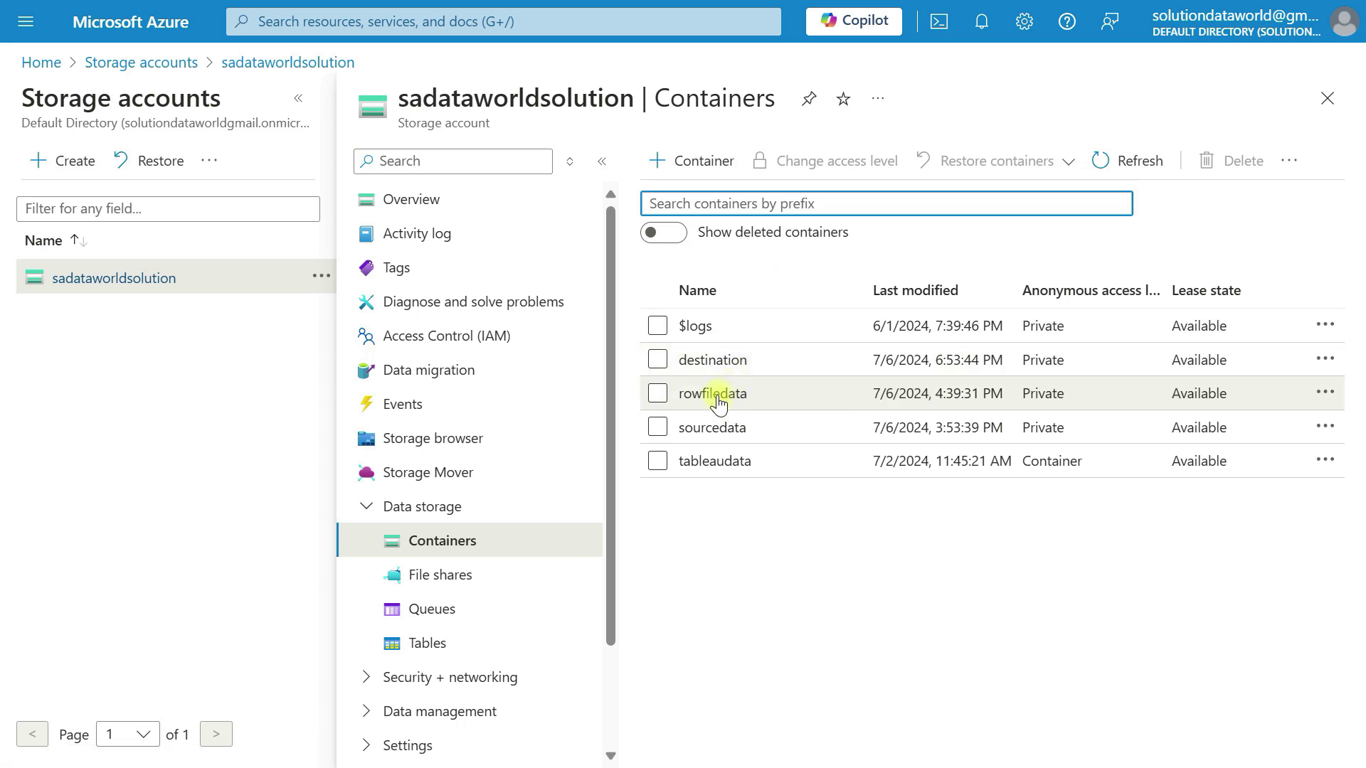
pyautogui.click(712, 427)
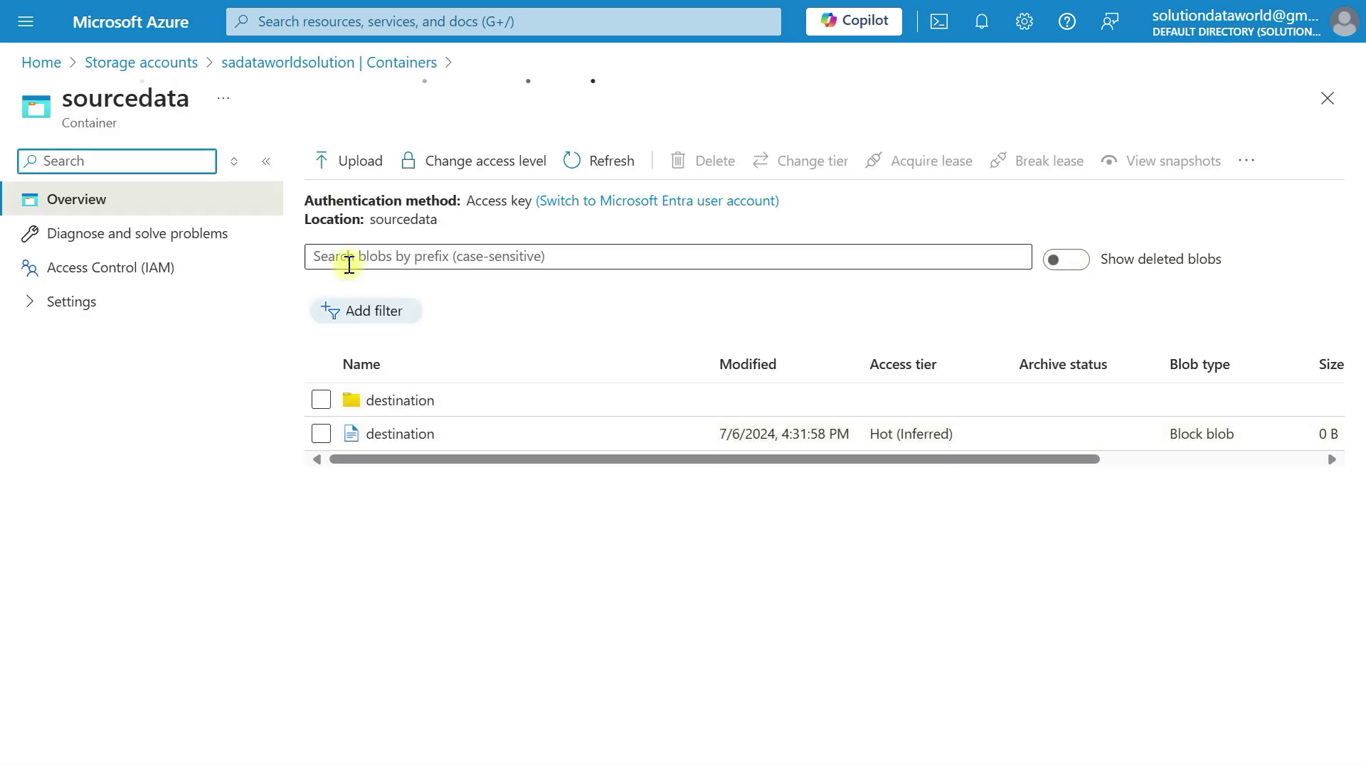
# Upload Trans_Aggregate_concate.CSV from the local Sources folder to the sourcedata container
pyautogui.click(352, 161)
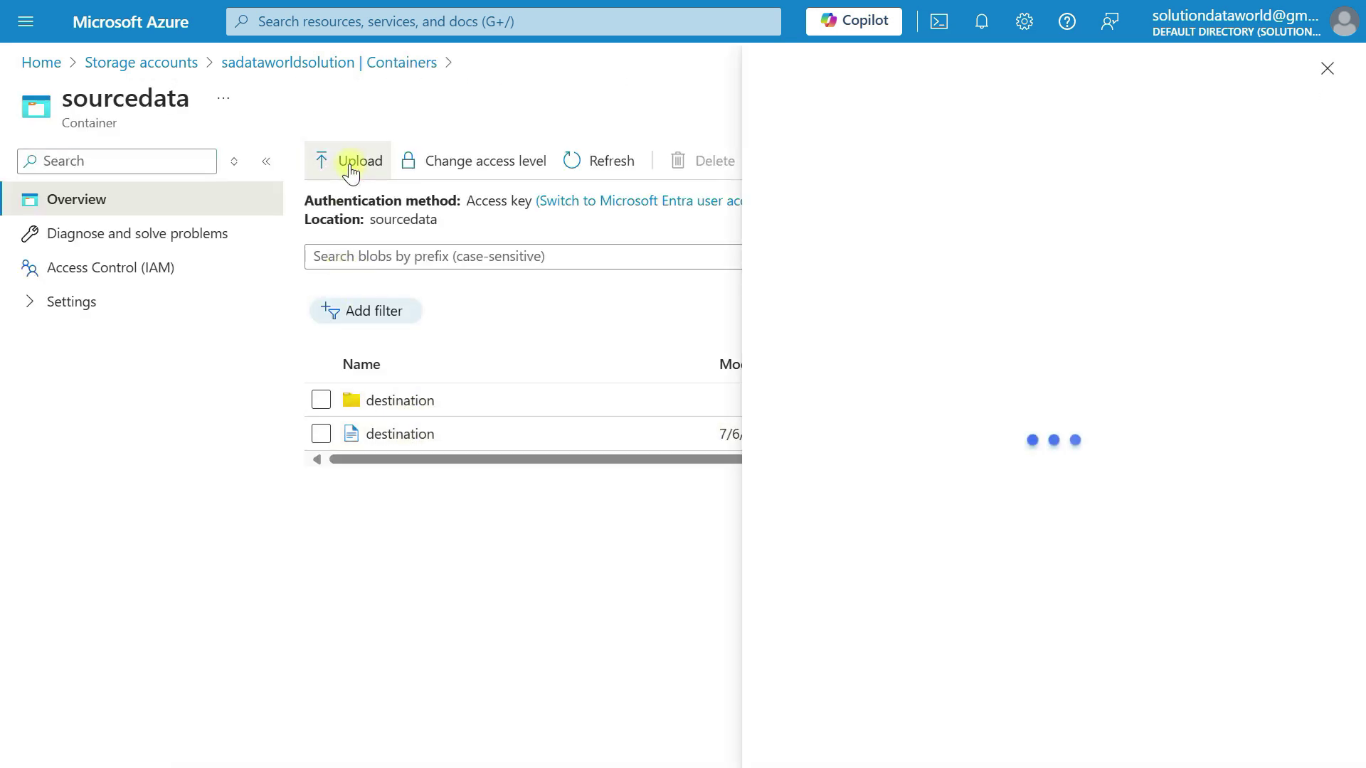
pyautogui.hotkey('alt', 'Tab')
pyautogui.hotkey('alt', 'Tab')
pyautogui.hotkey('alt', 'Tab')
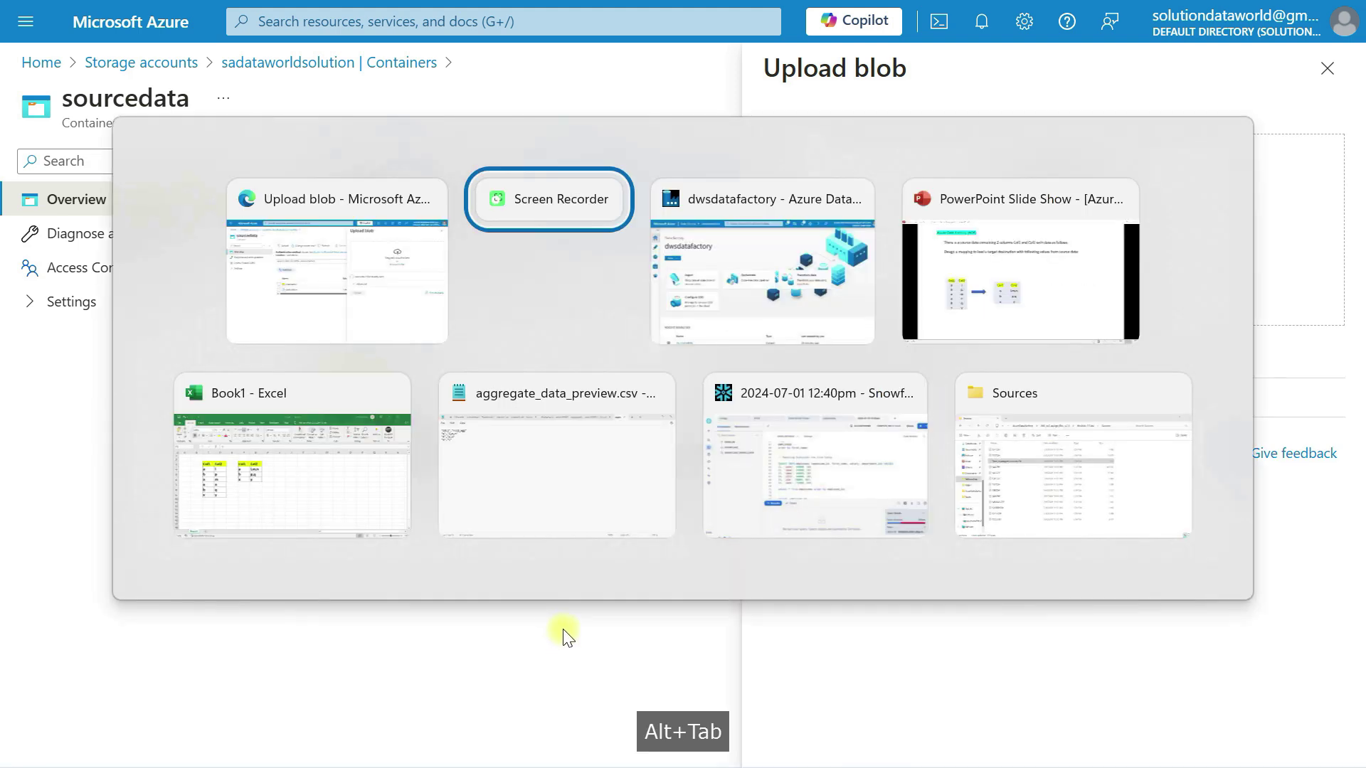
pyautogui.hotkey('alt', 'Tab')
pyautogui.hotkey('alt', 'Tab')
pyautogui.hotkey('alt', 'Tab')
pyautogui.hotkey('alt', 'Tab')
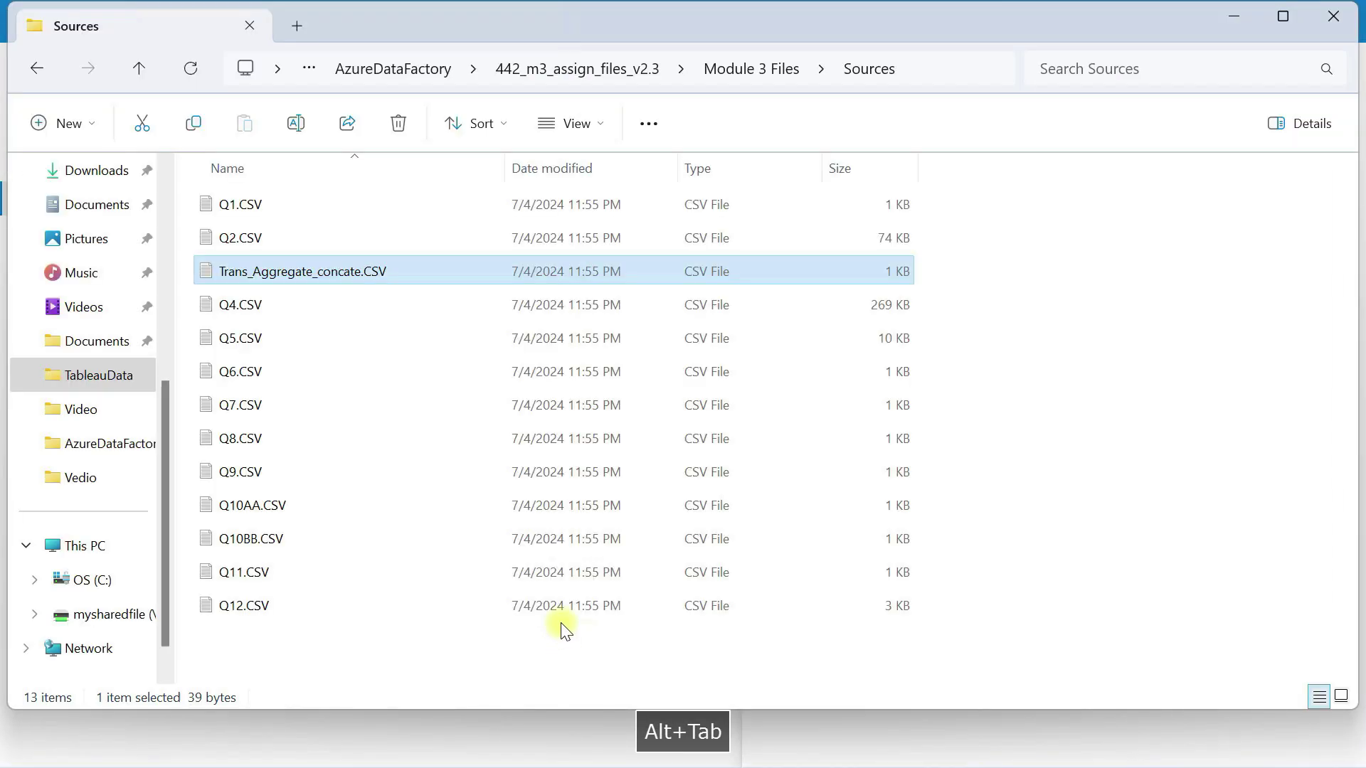
pyautogui.moveTo(280, 268); pyautogui.dragTo(973, 294)
pyautogui.hotkey('alt', 'Tab')
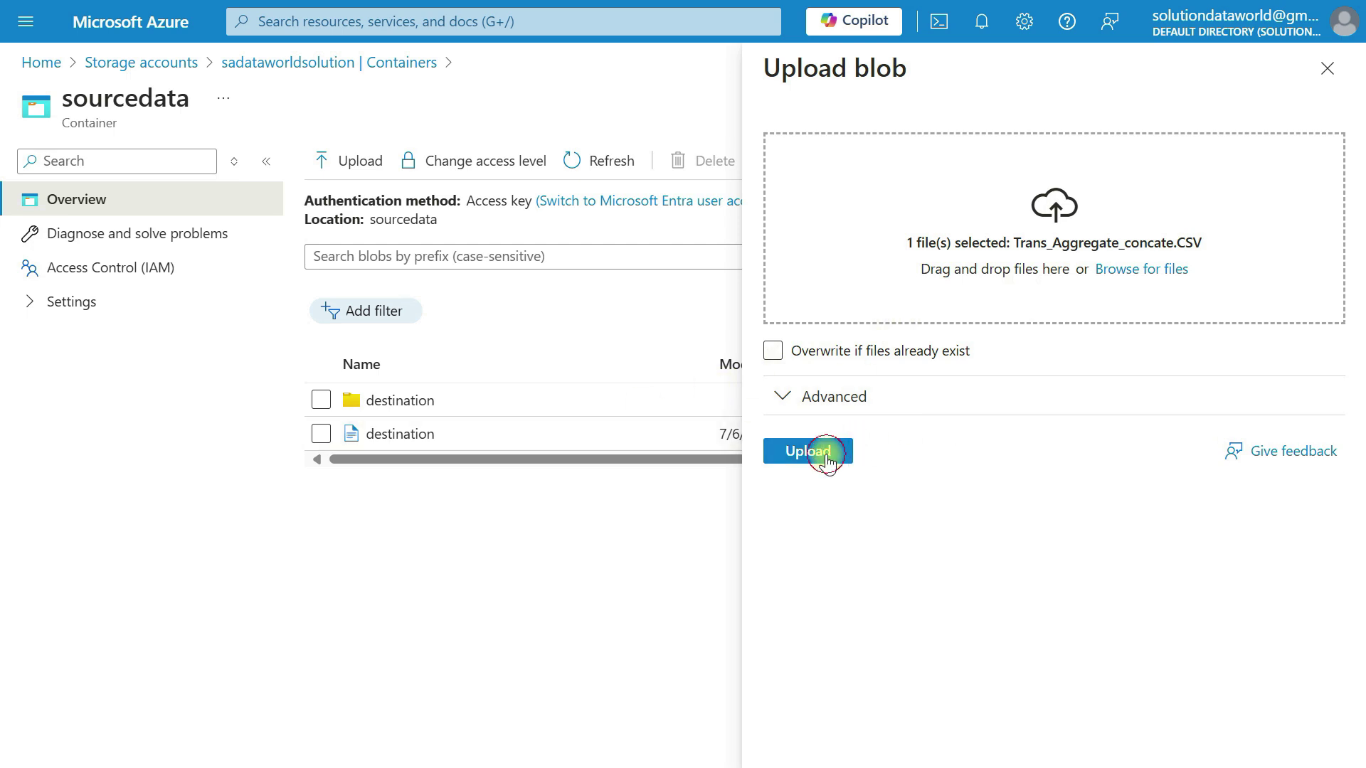
pyautogui.click(827, 461)
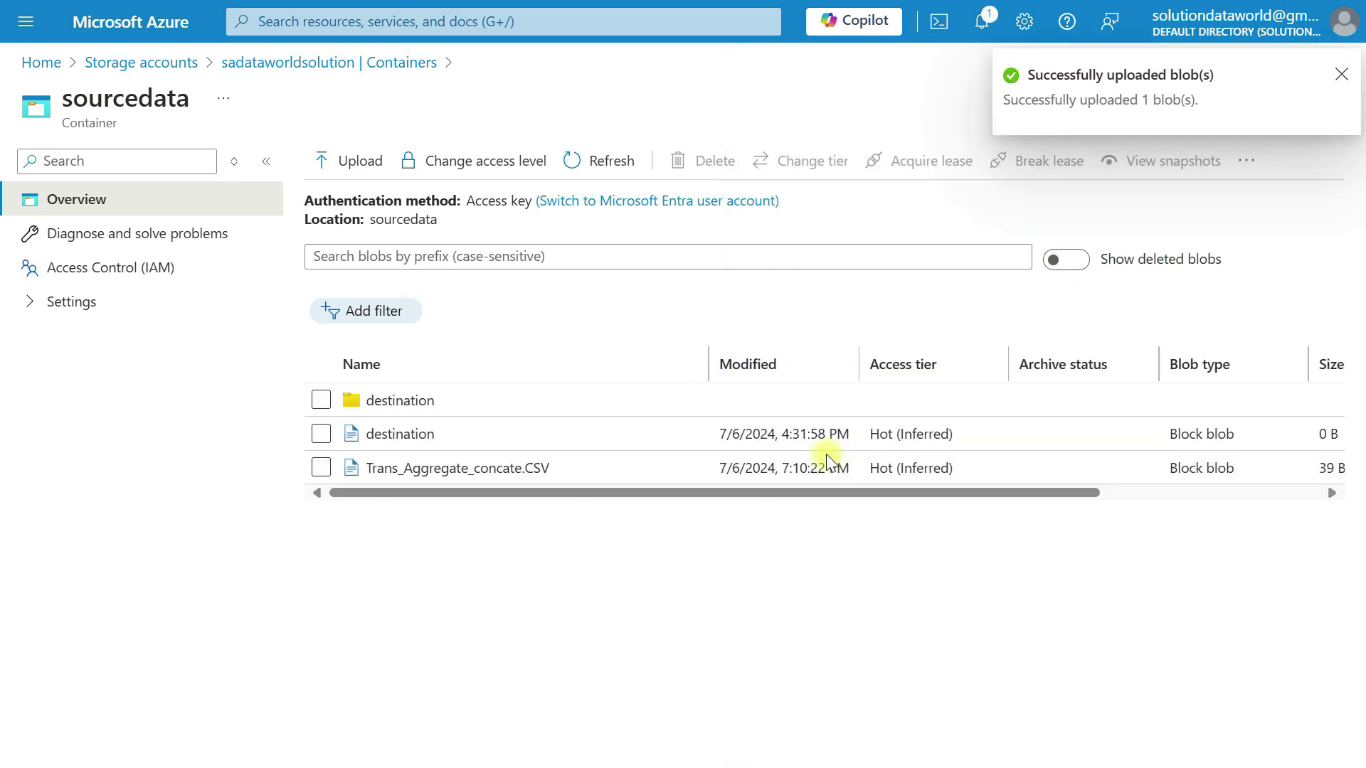
# Examine the contents of the Trans_Aggregate_concate.CSV blob as raw text and as a table preview, and close the blob
pyautogui.click(441, 475)
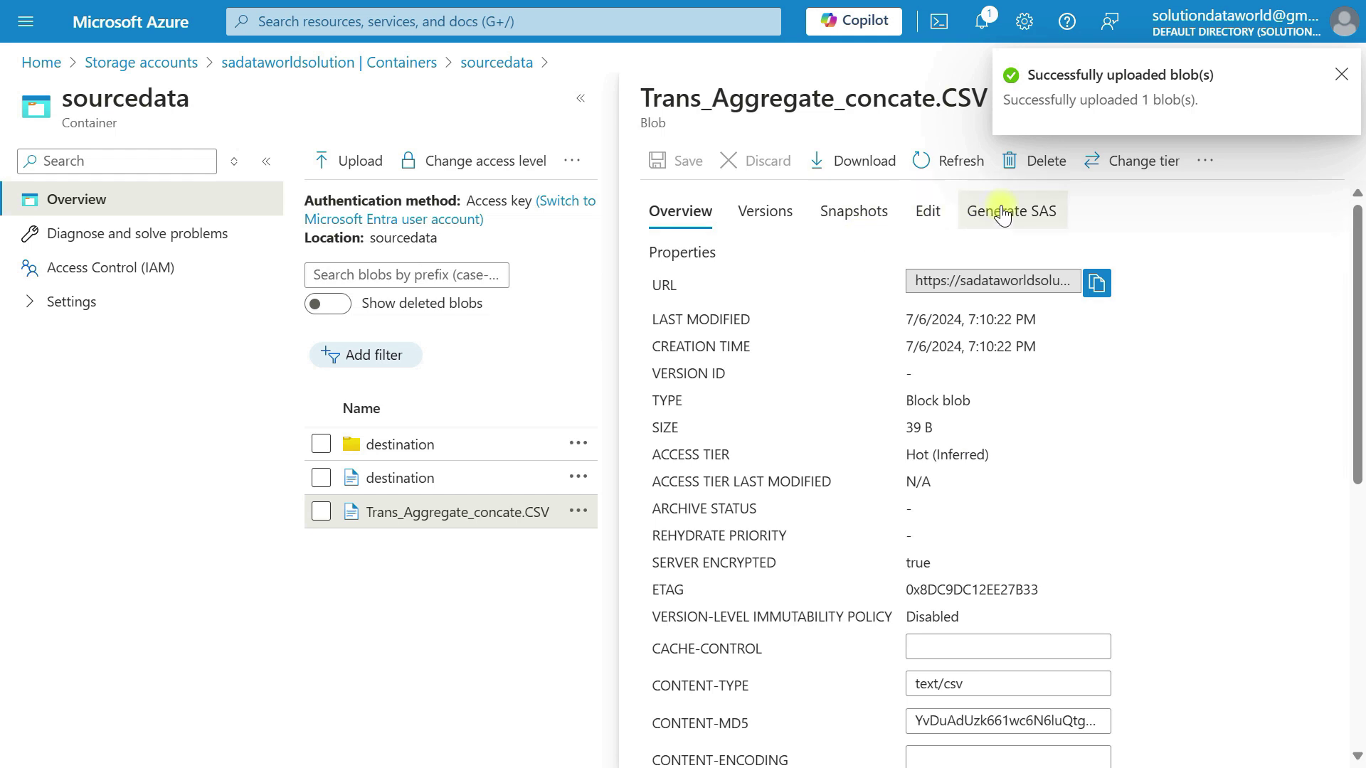
pyautogui.click(927, 212)
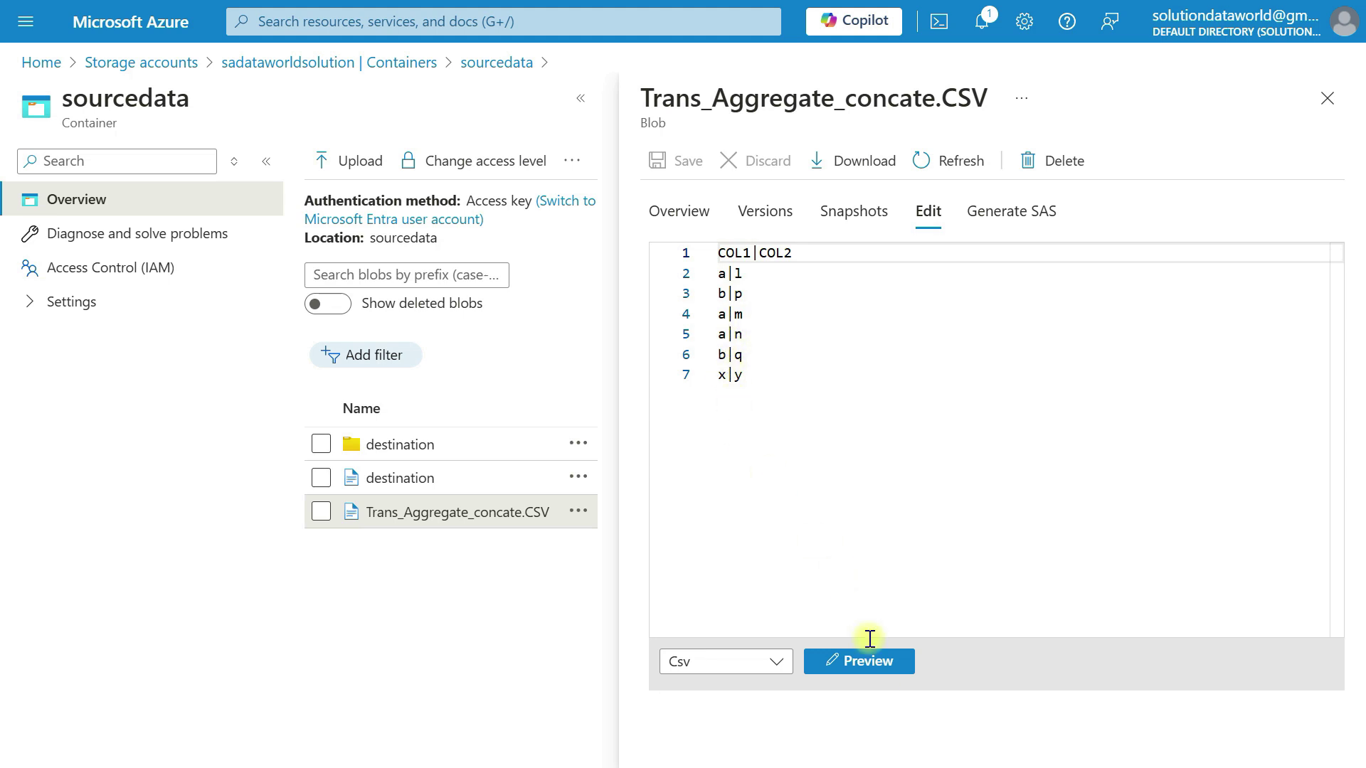
pyautogui.click(872, 667)
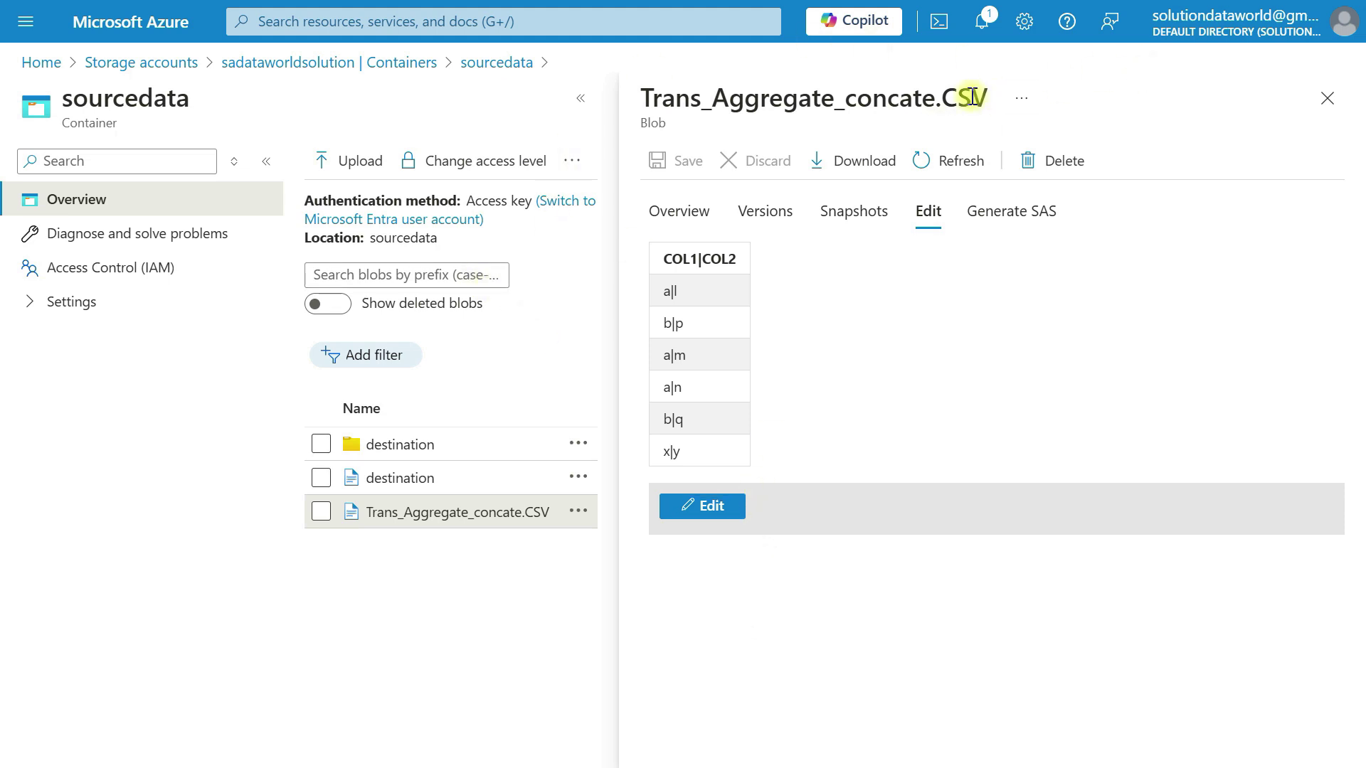
pyautogui.click(1324, 97)
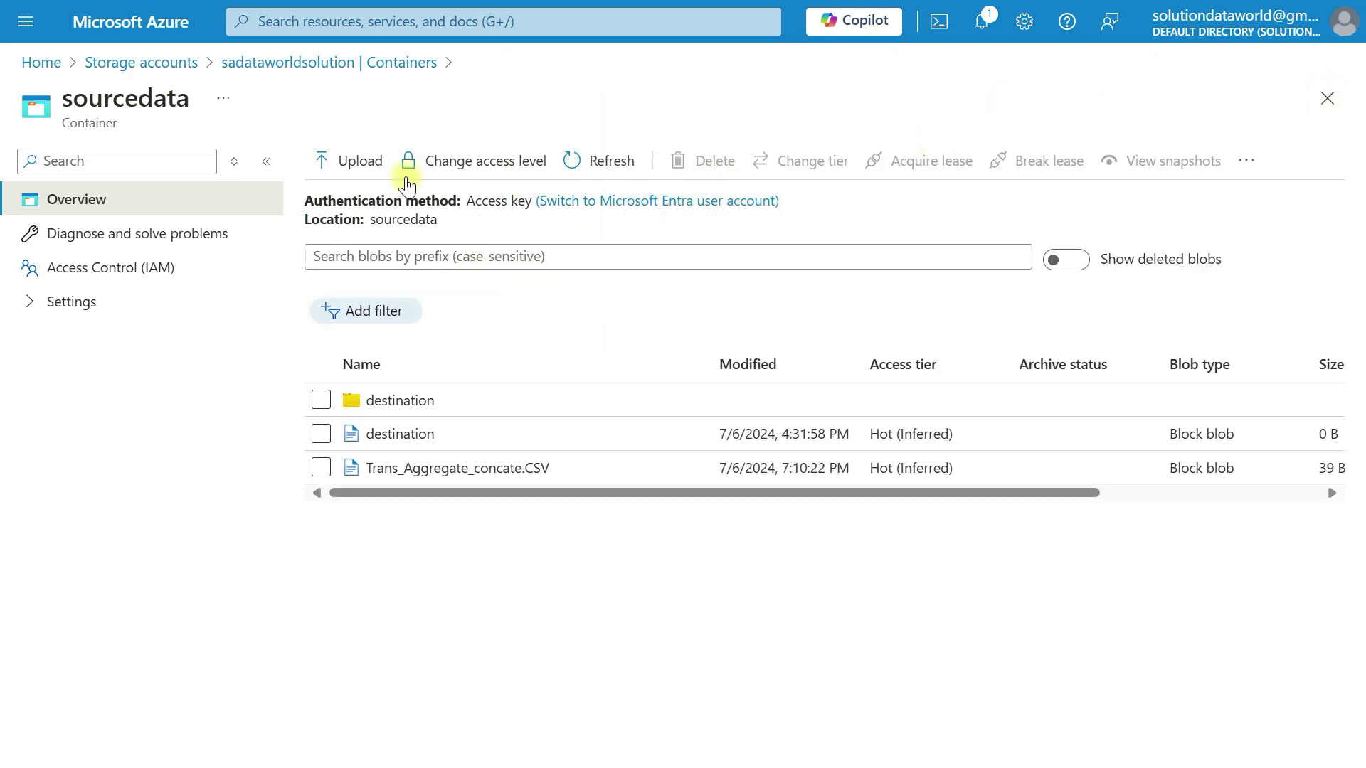
# Return to the sadataworldsolution storage account and open its destination container
pyautogui.click(110, 63)
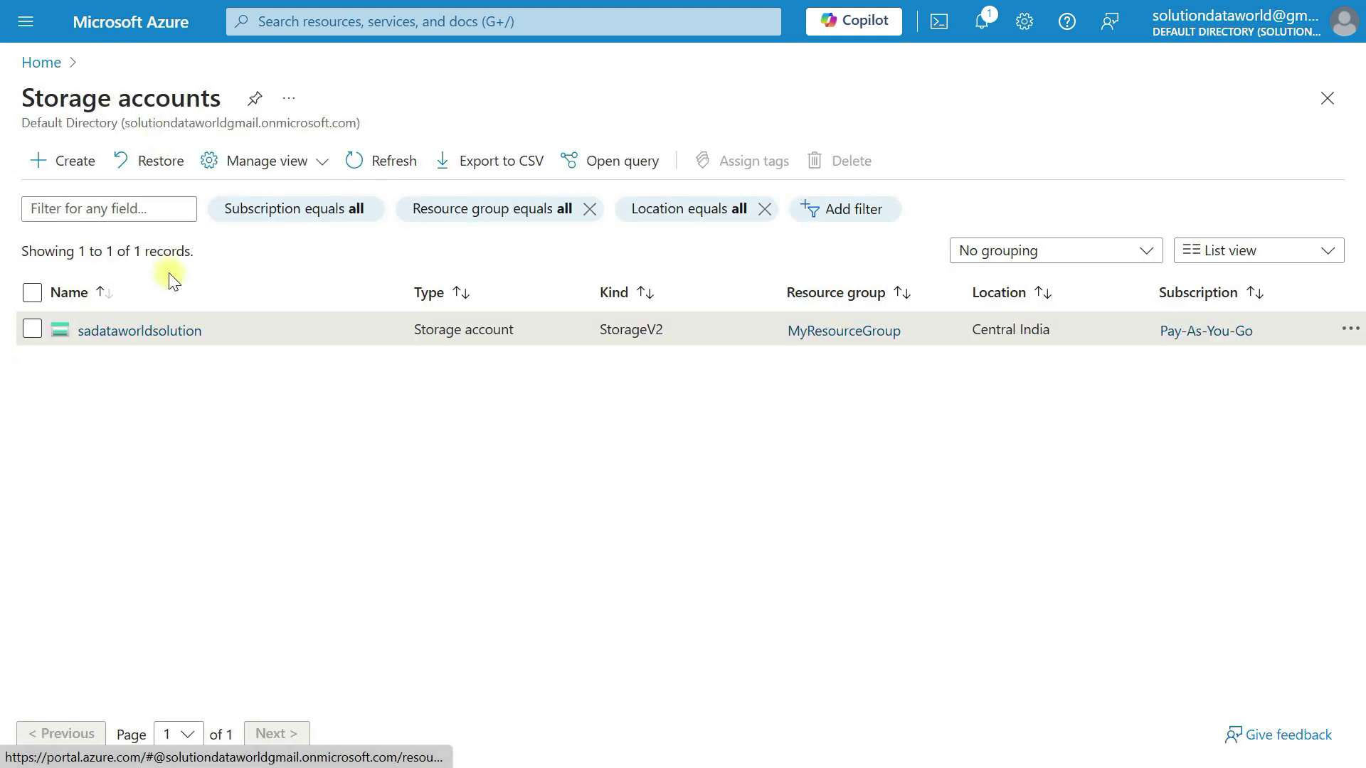
pyautogui.click(151, 332)
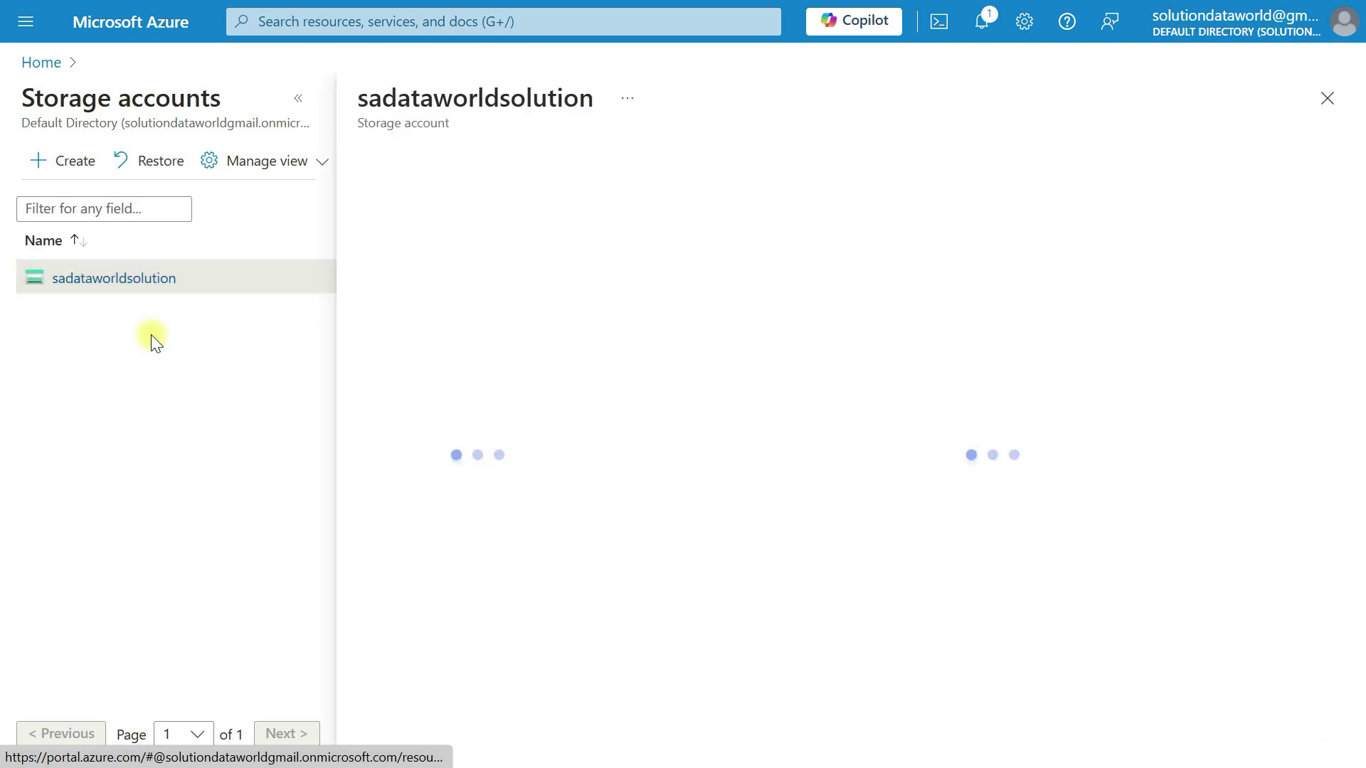
pyautogui.click(425, 541)
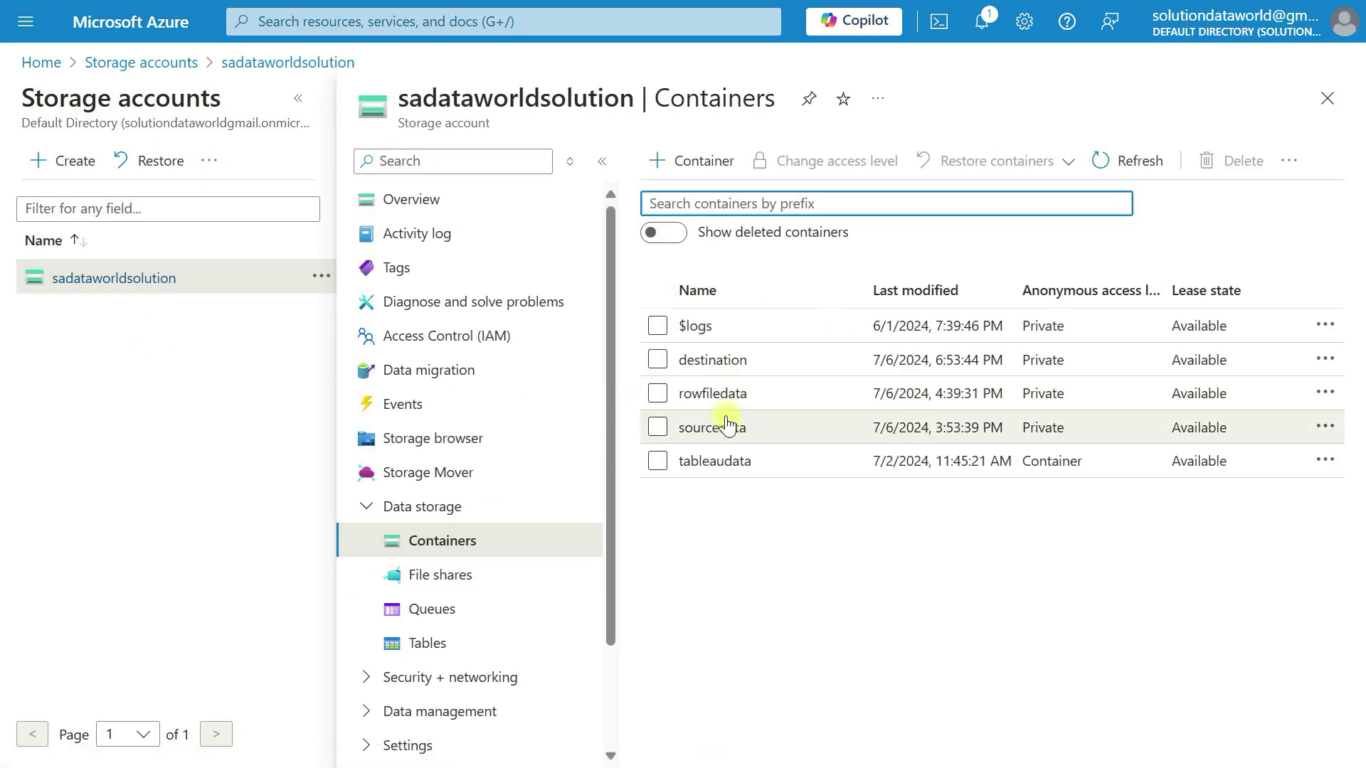
pyautogui.click(707, 361)
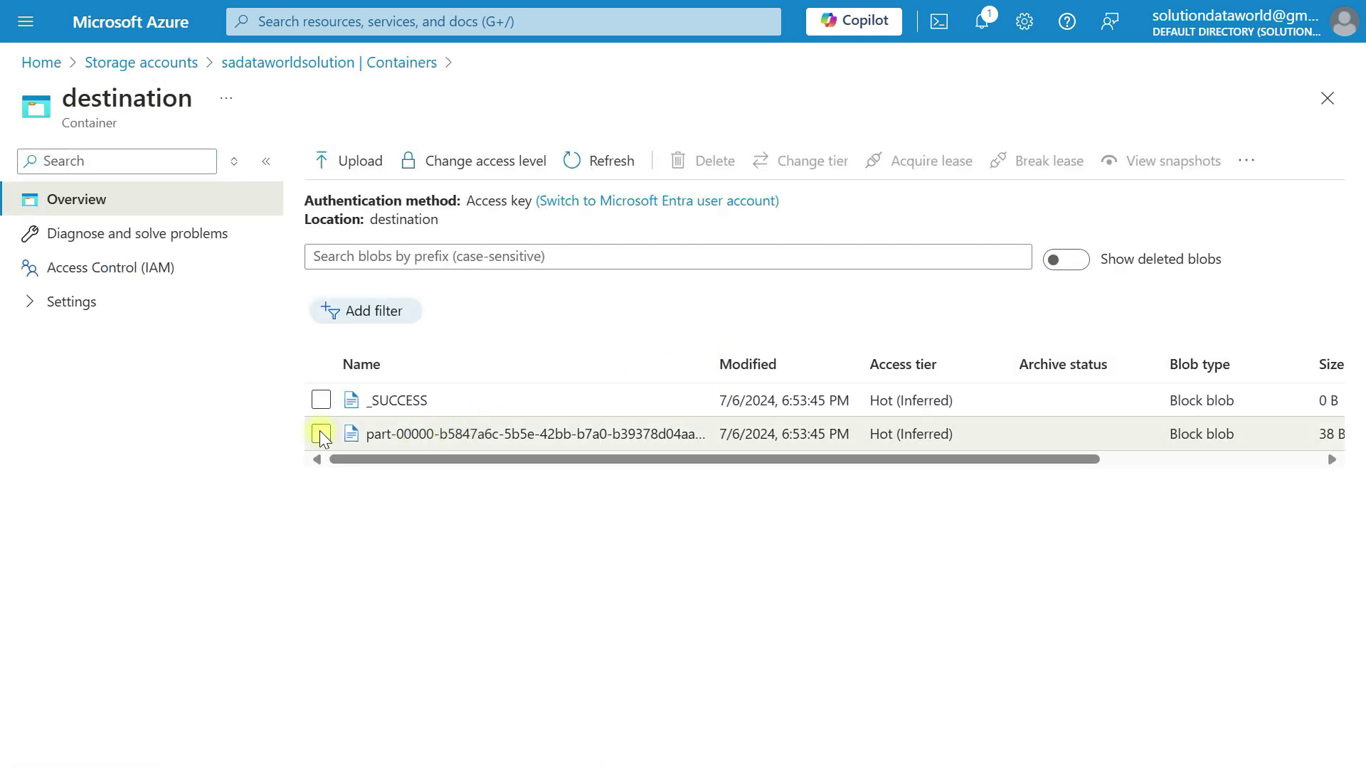
# Delete the part-00000 output blob from the destination container and dismiss the notification
pyautogui.click(320, 434)
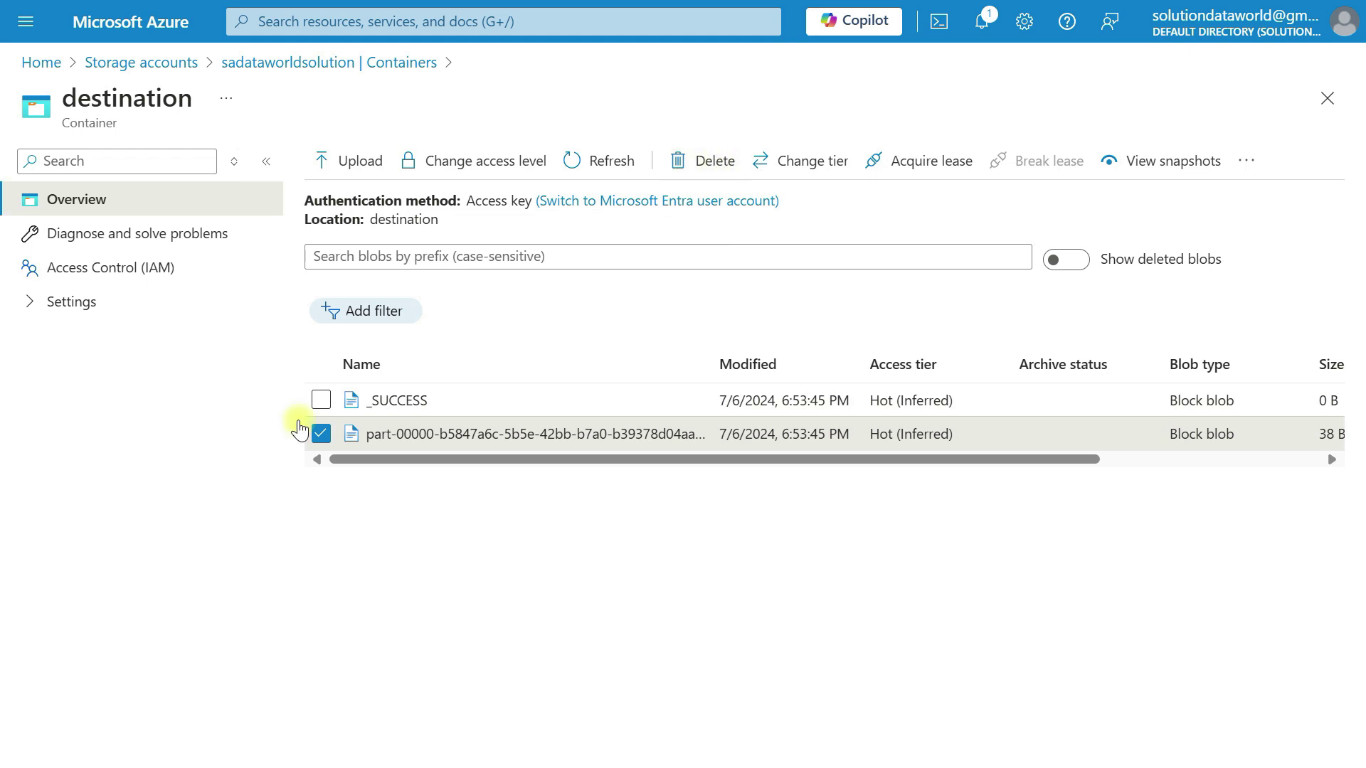
pyautogui.click(709, 160)
pyautogui.click(359, 464)
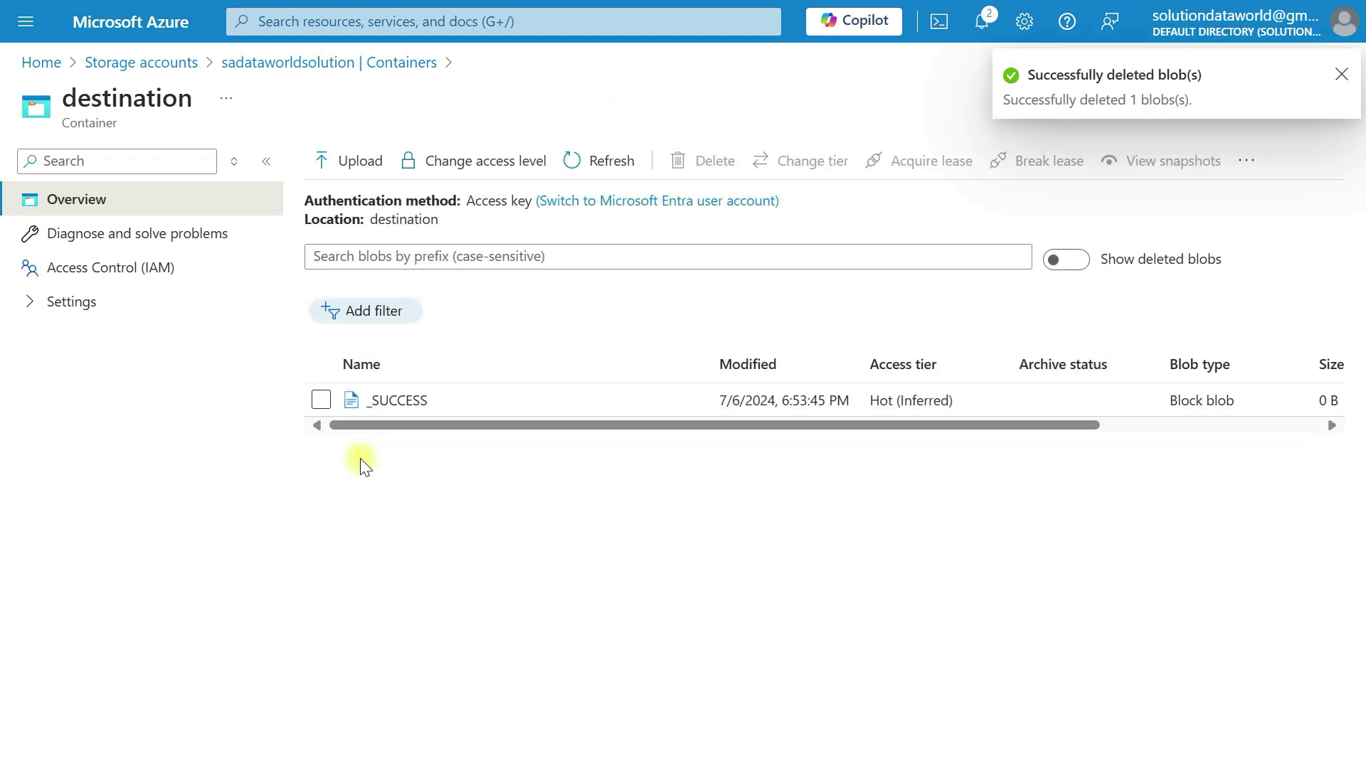
pyautogui.hotkey('ctrl', 'a')
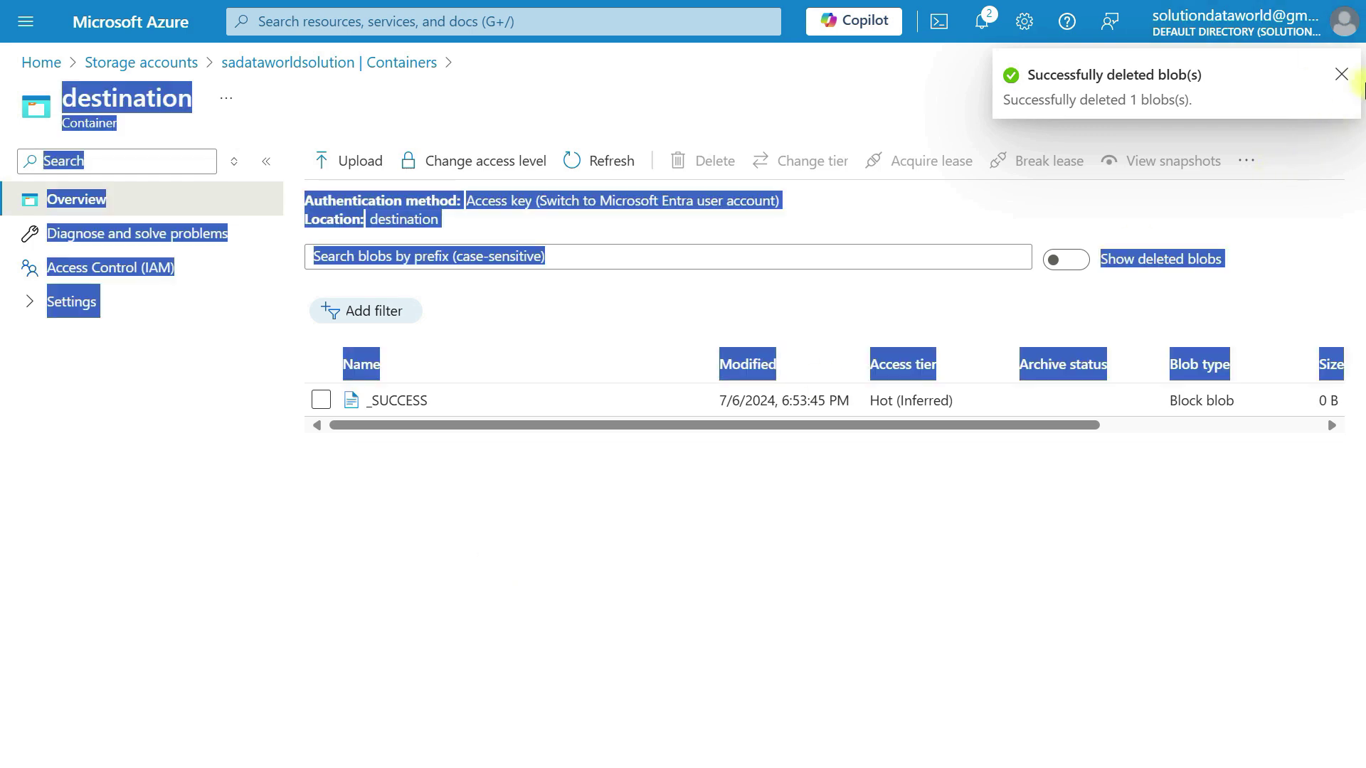
pyautogui.click(1344, 77)
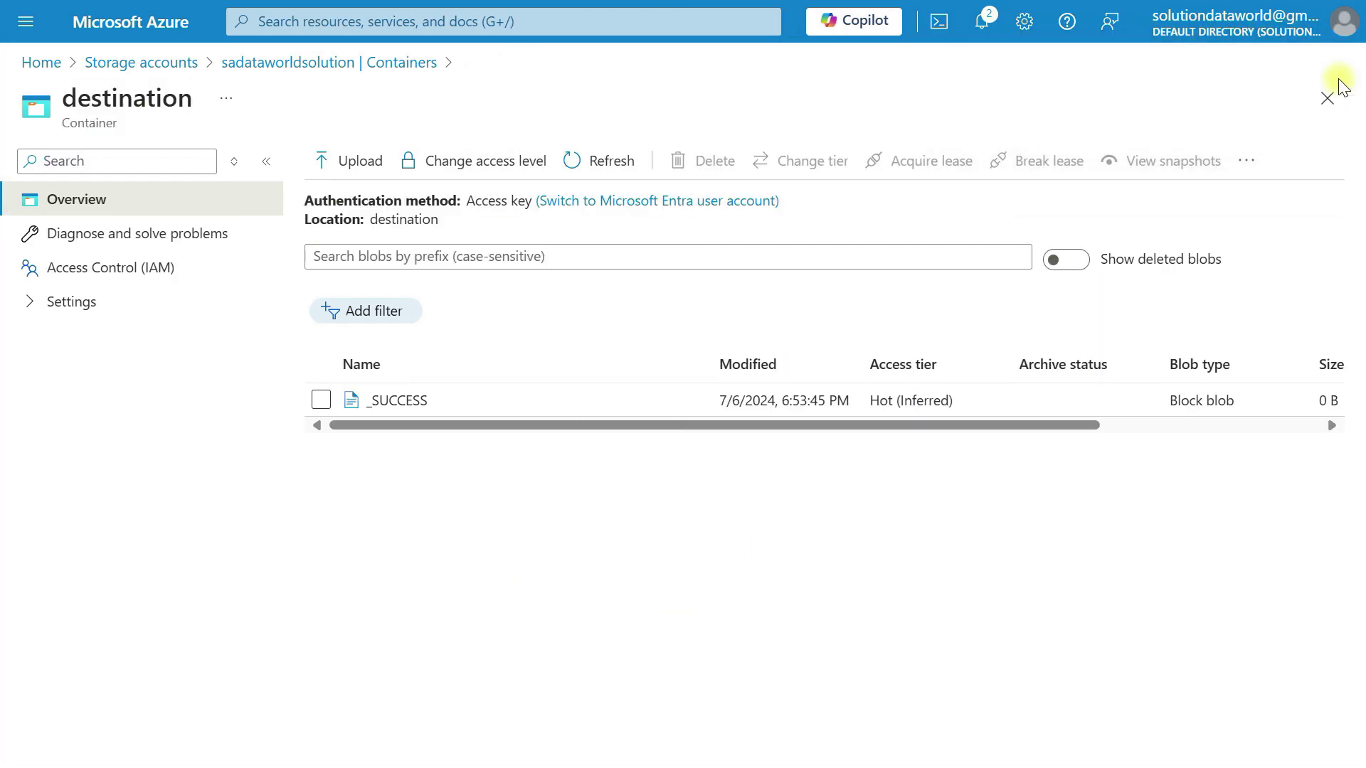
# Switch to the dwsdatafactory window in Azure Data Factory and open the linked services management page
pyautogui.hotkey('alt', 'Tab')
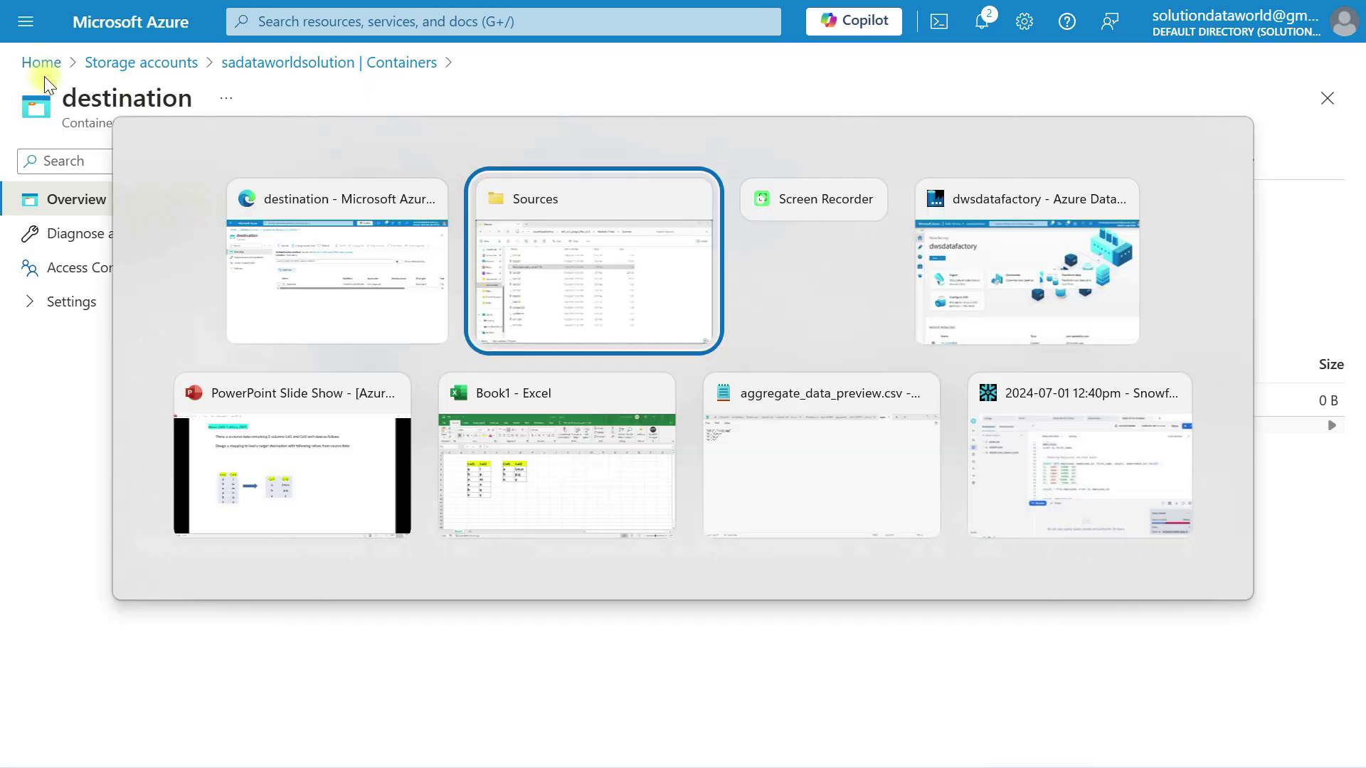
pyautogui.hotkey('alt', 'Tab')
pyautogui.hotkey('alt', 'Tab')
pyautogui.hotkey('alt', 'Tab')
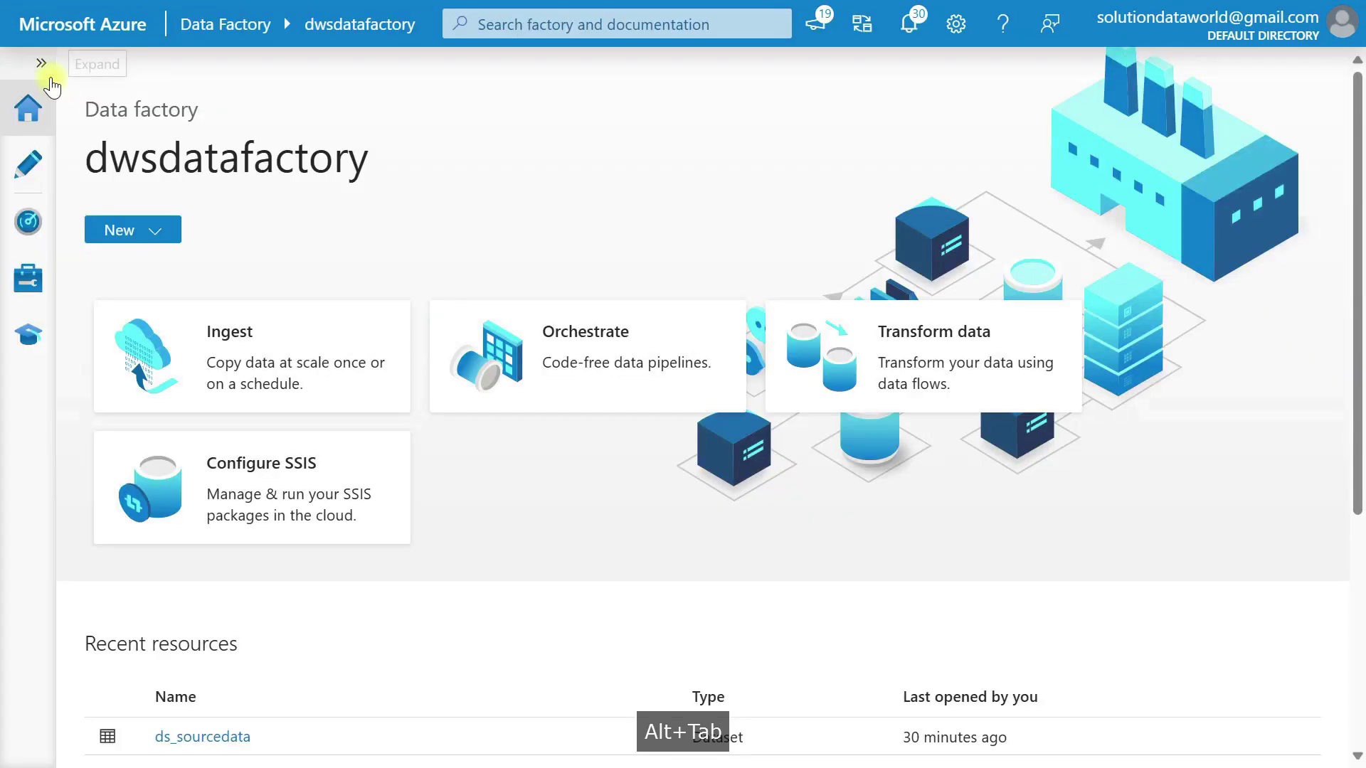
pyautogui.click(463, 226)
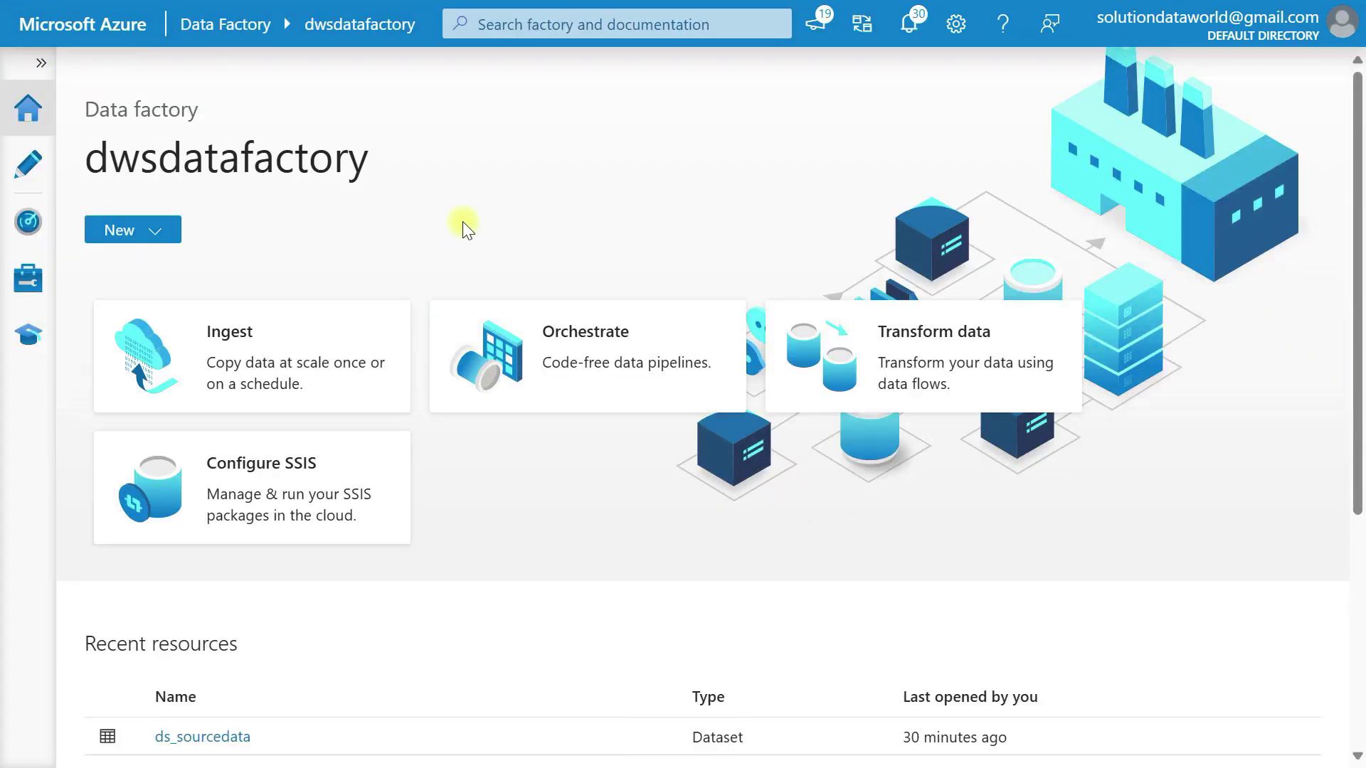
pyautogui.click(31, 282)
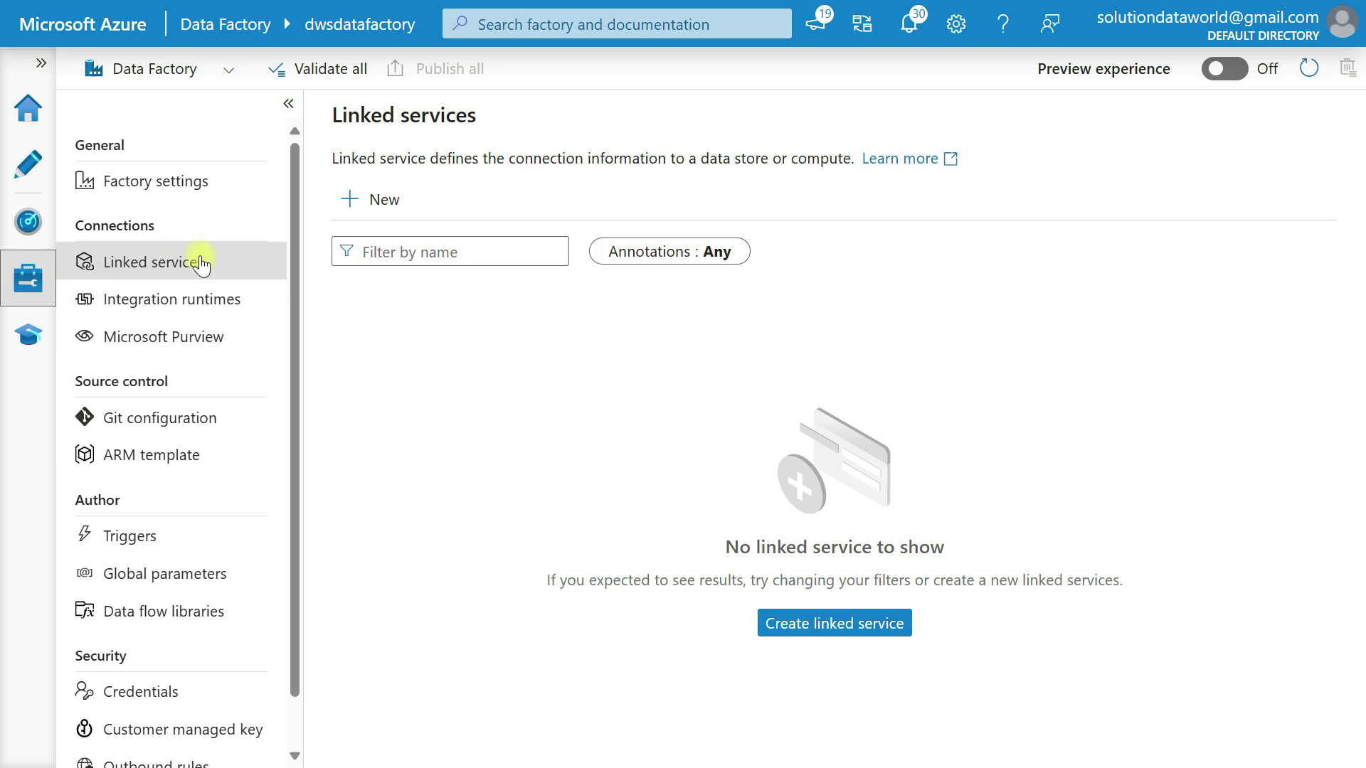
pyautogui.click(165, 268)
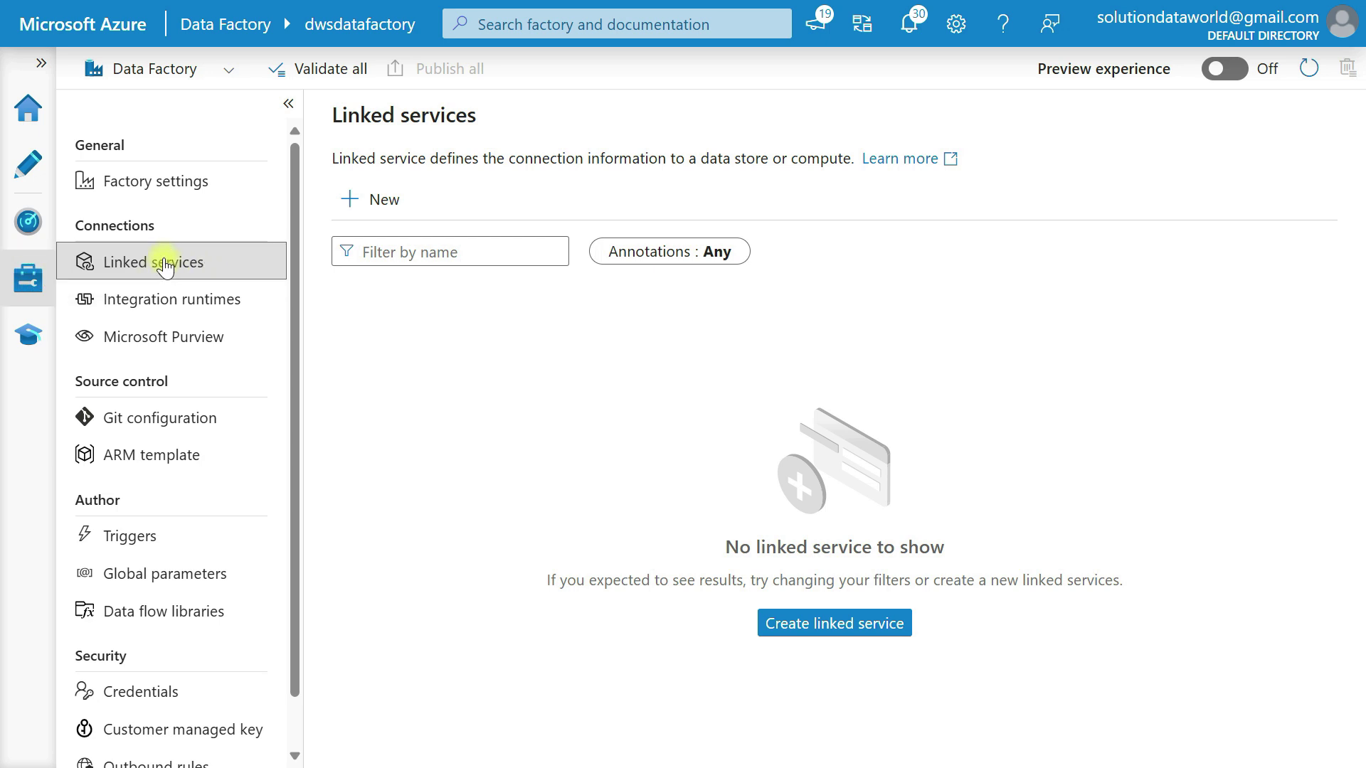
# Start a new linked service with Azure Blob Storage as its data store, searching the connectors for "azure"
pyautogui.click(372, 205)
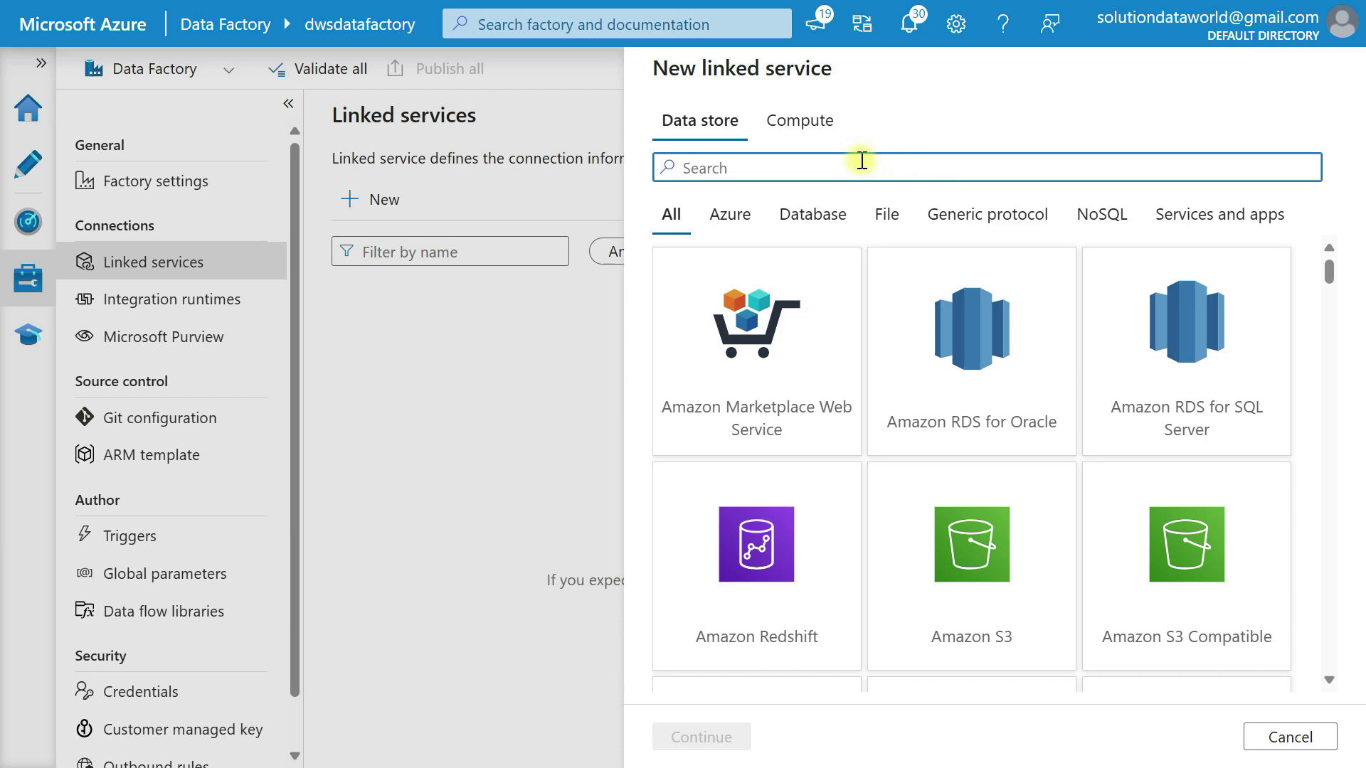
pyautogui.write('azureb')
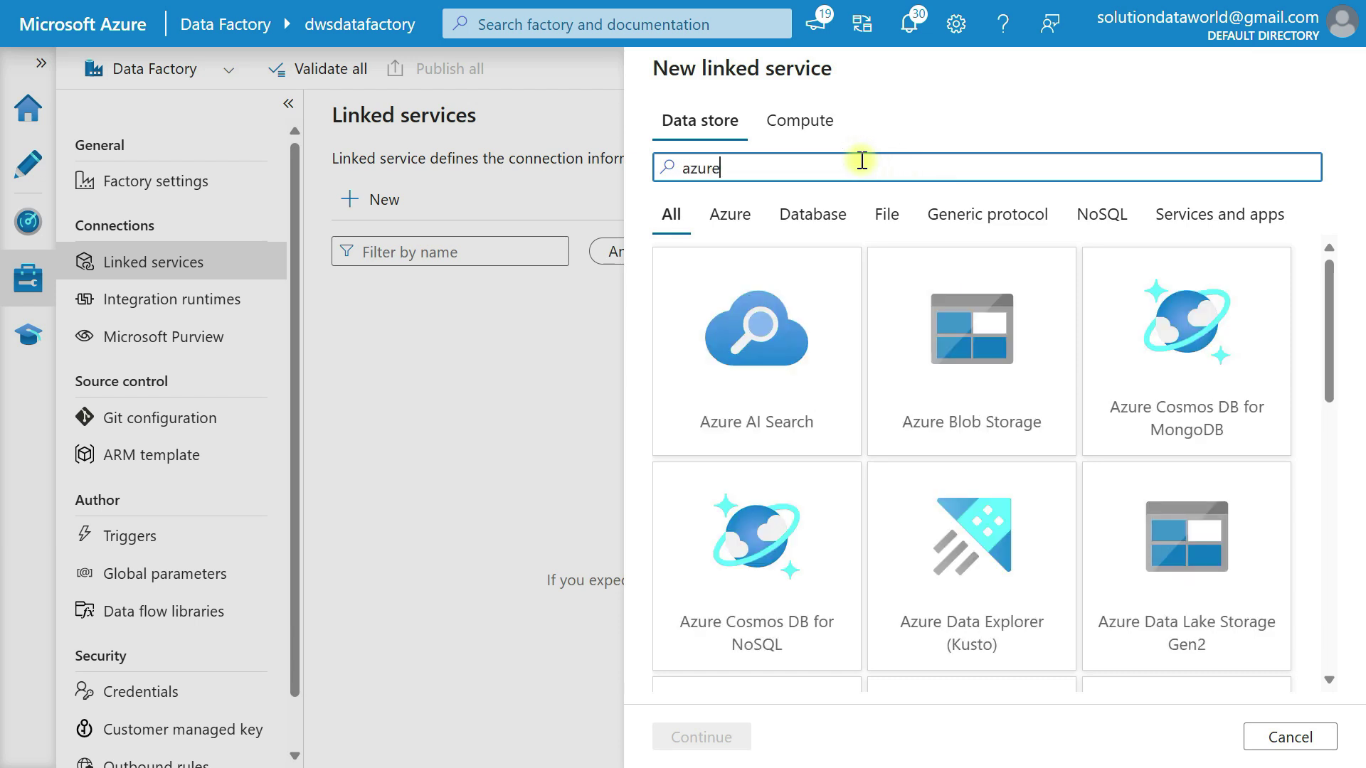
pyautogui.press('BackSpace')
pyautogui.press('BackSpace')
pyautogui.click(1035, 355)
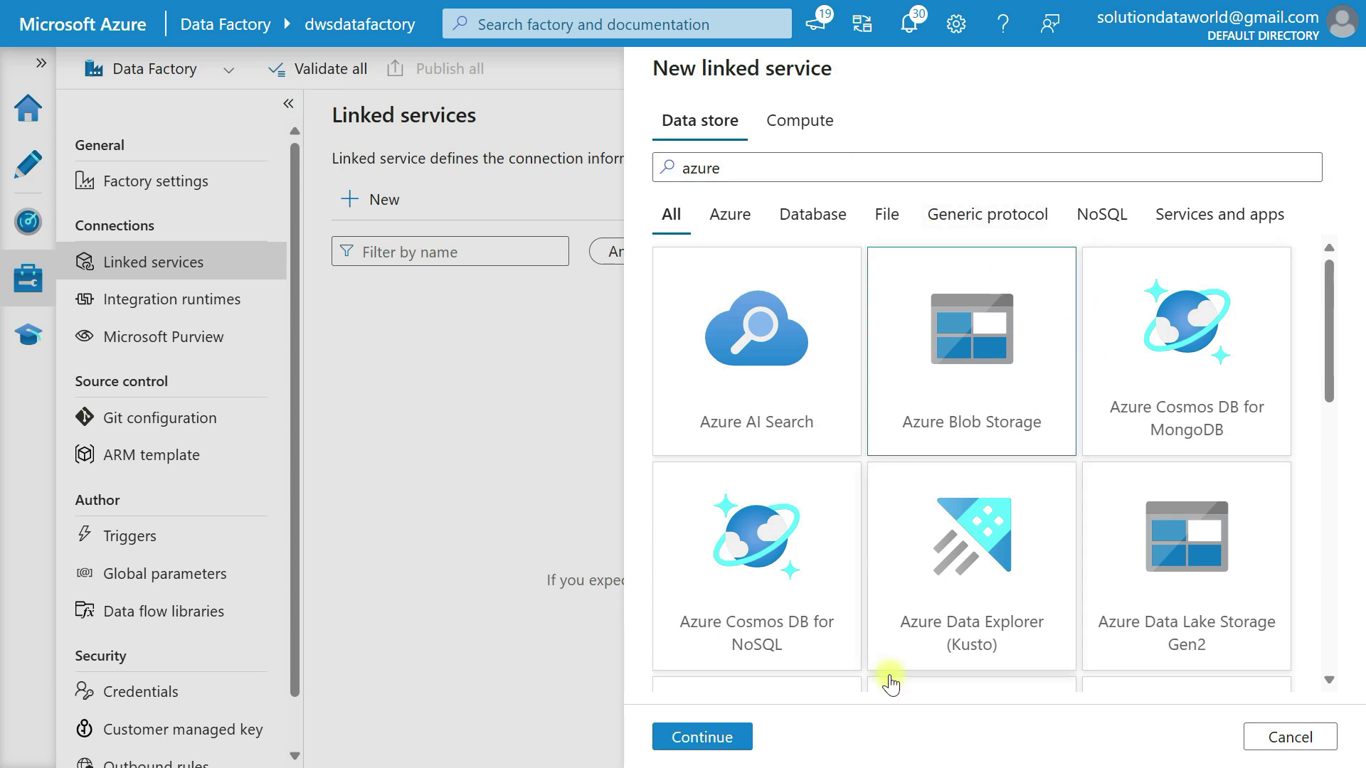
pyautogui.click(672, 735)
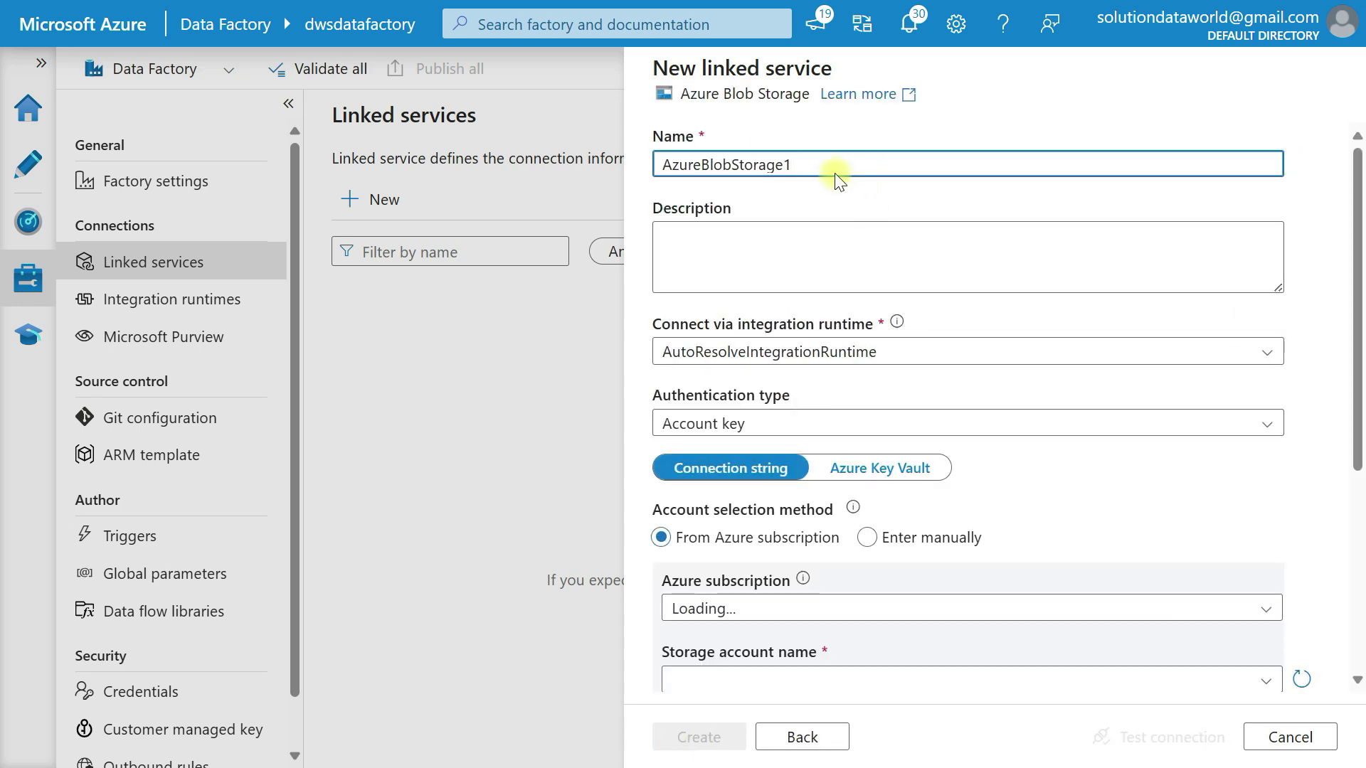
# Name the new Azure Blob Storage linked service ls_blobstorage, leaving its description empty
pyautogui.moveTo(802, 163); pyautogui.dragTo(681, 161)
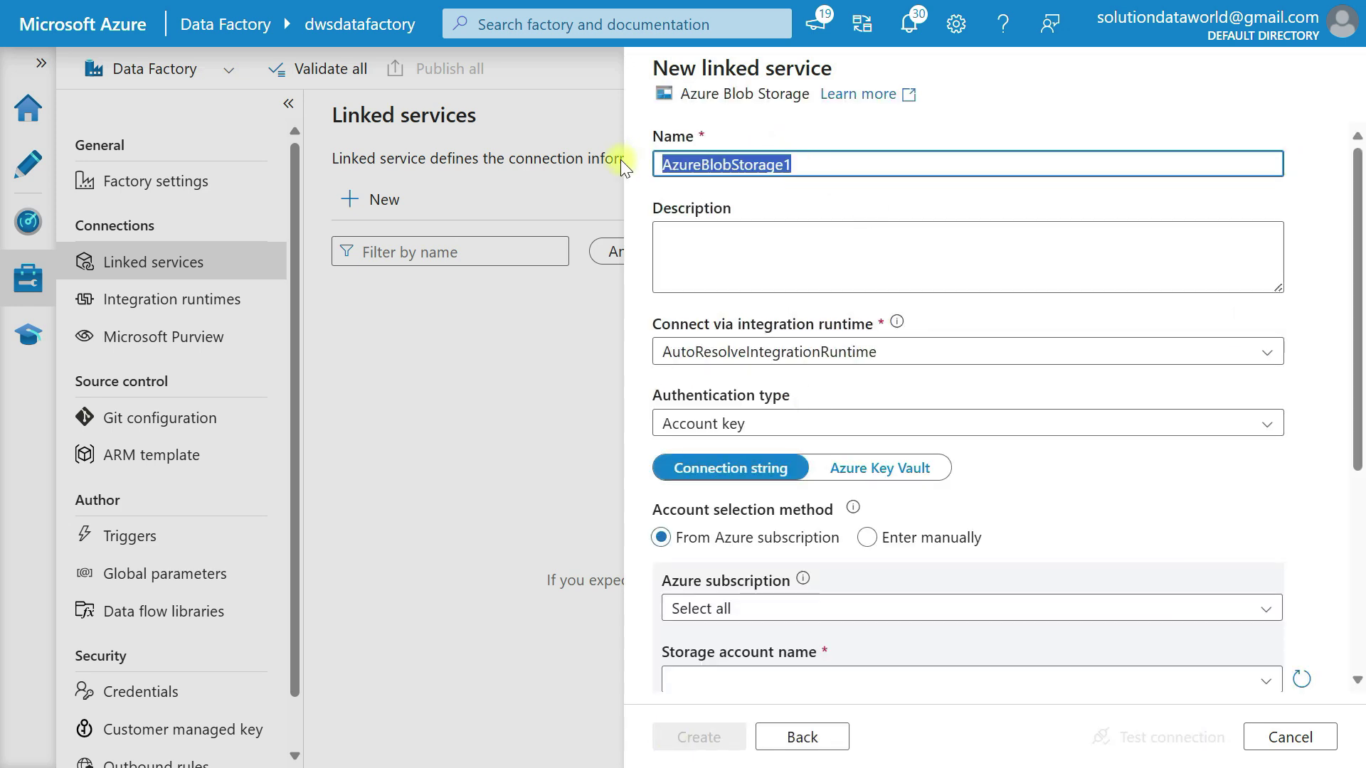
pyautogui.write('ls_blob')
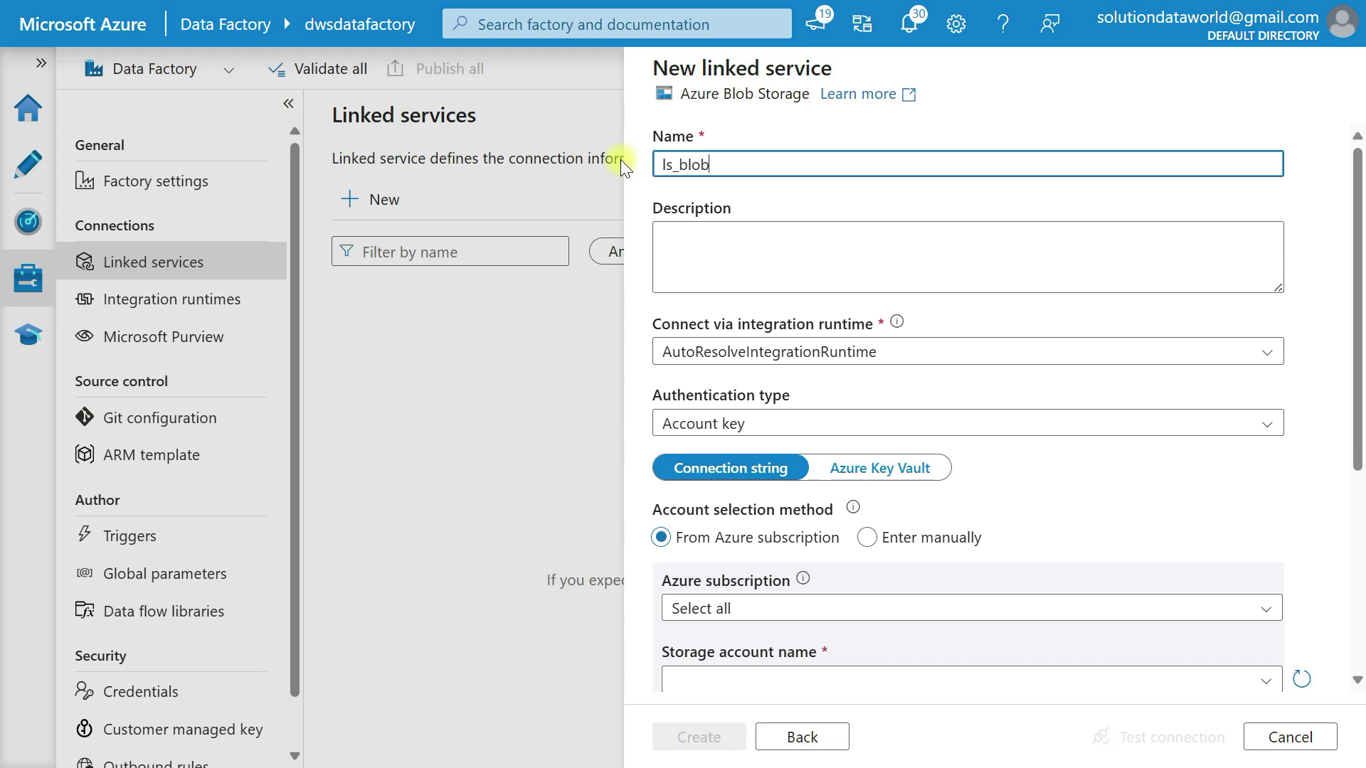
pyautogui.write('storage')
pyautogui.click(686, 276)
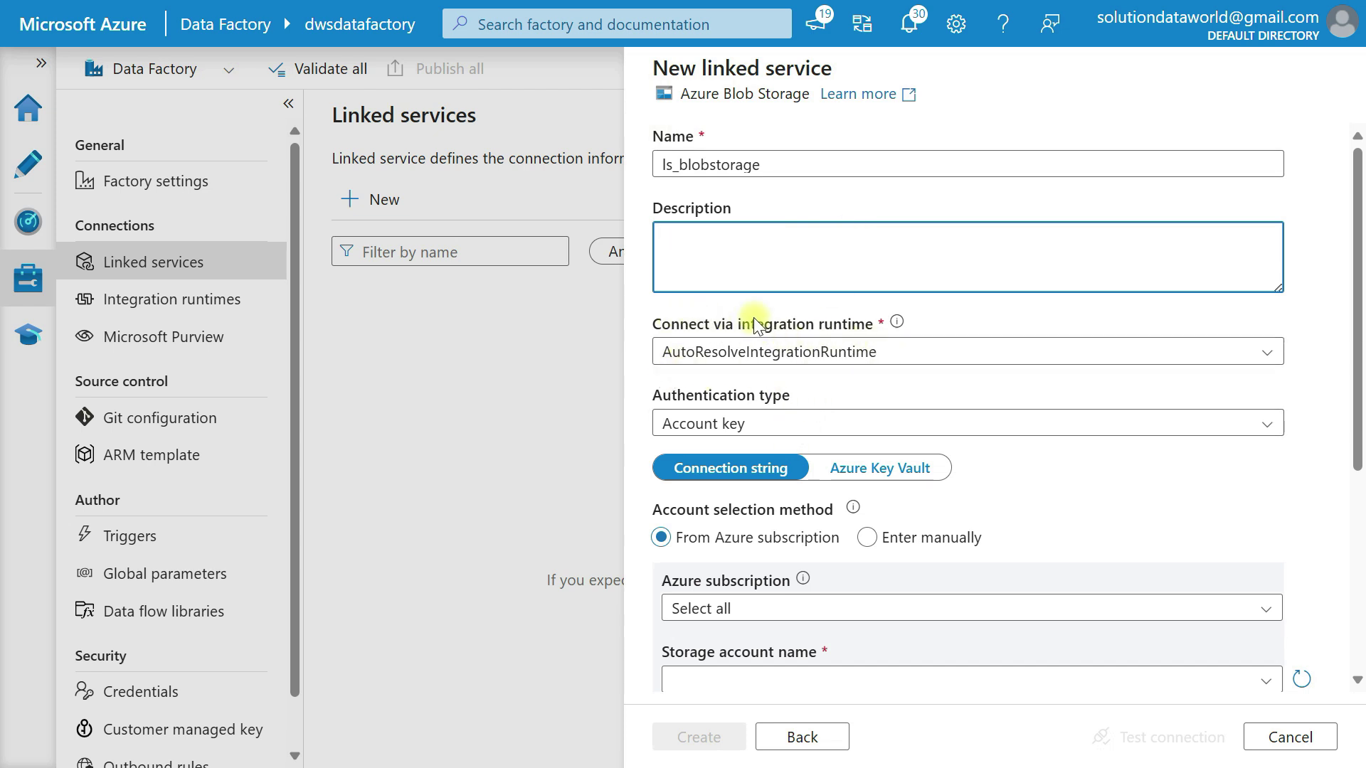
pyautogui.click(938, 324)
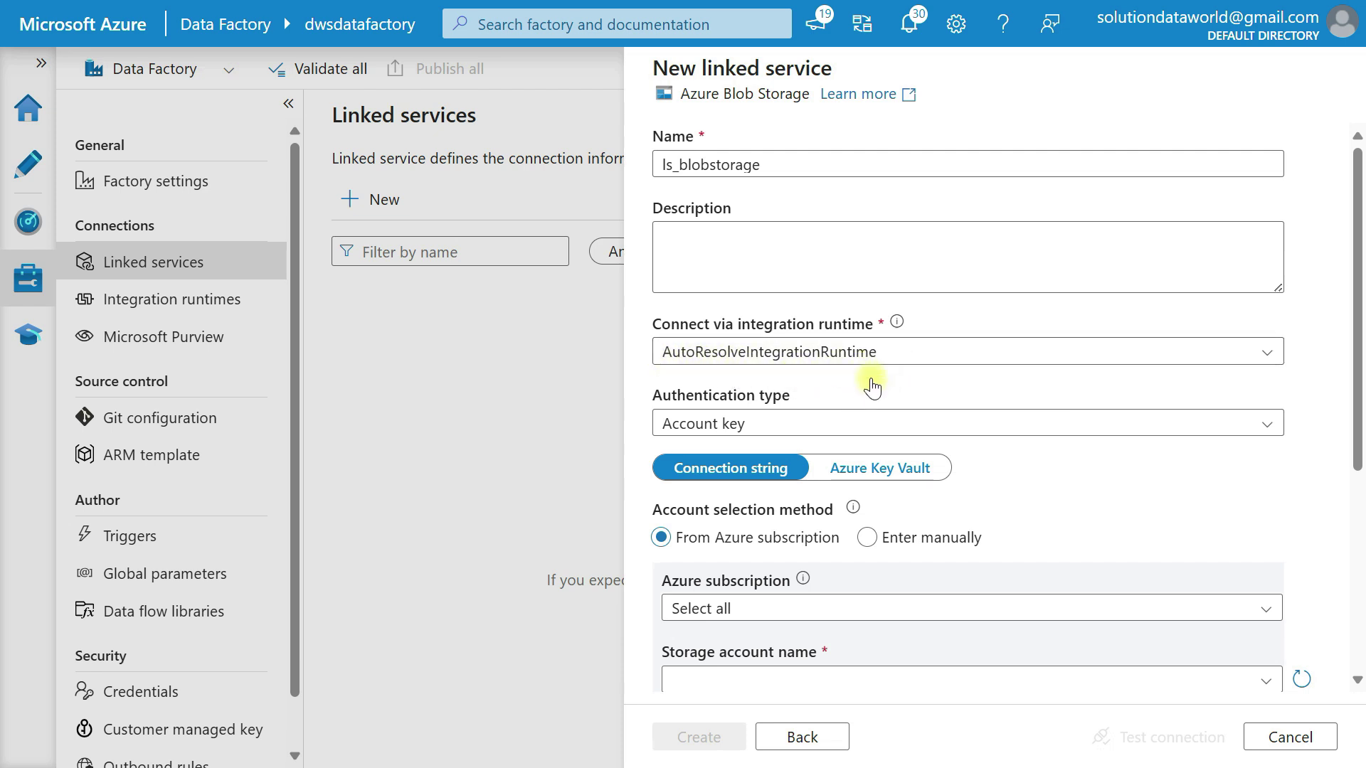
# Create the linked service for the sadataworldsolution storage account in the Pay-As-You-Go subscription, testing its connection first
pyautogui.scroll(-1, 851, 397)
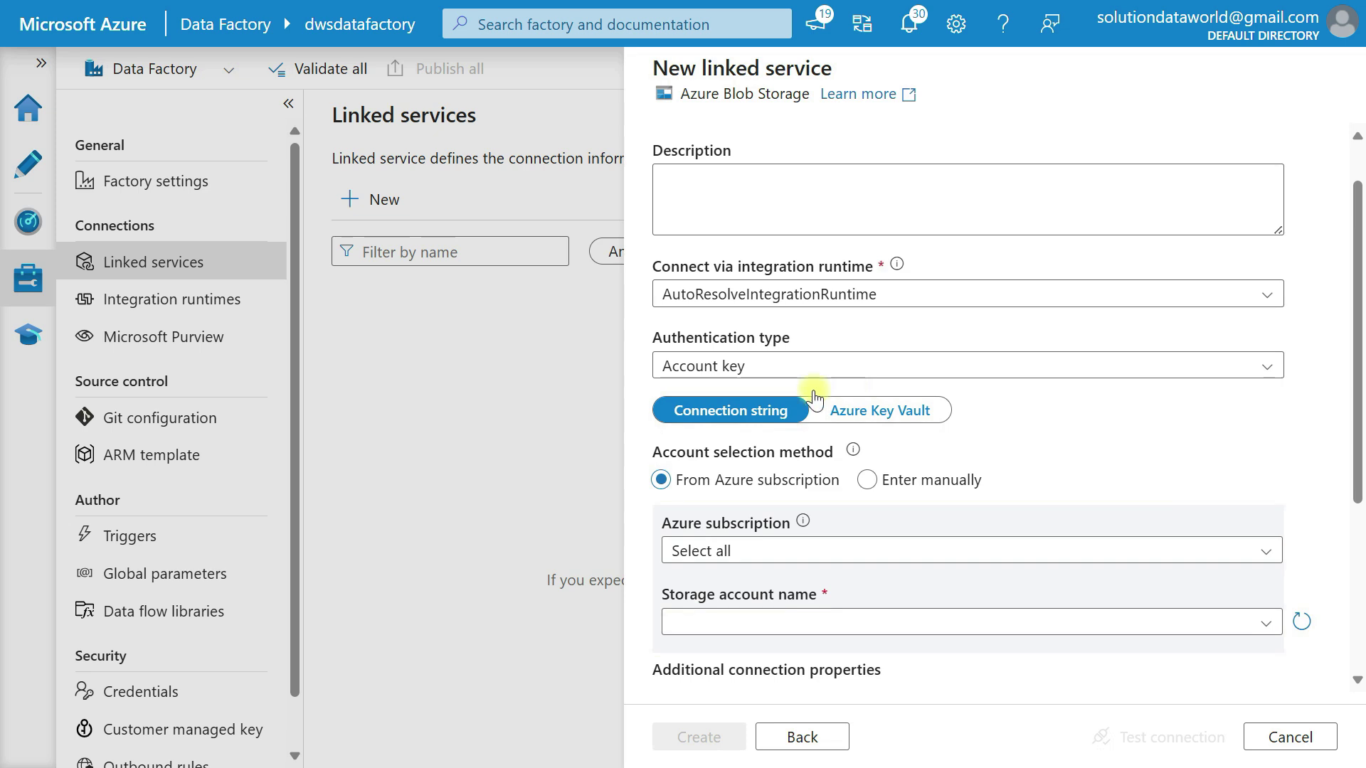
pyautogui.scroll(-2, 744, 427)
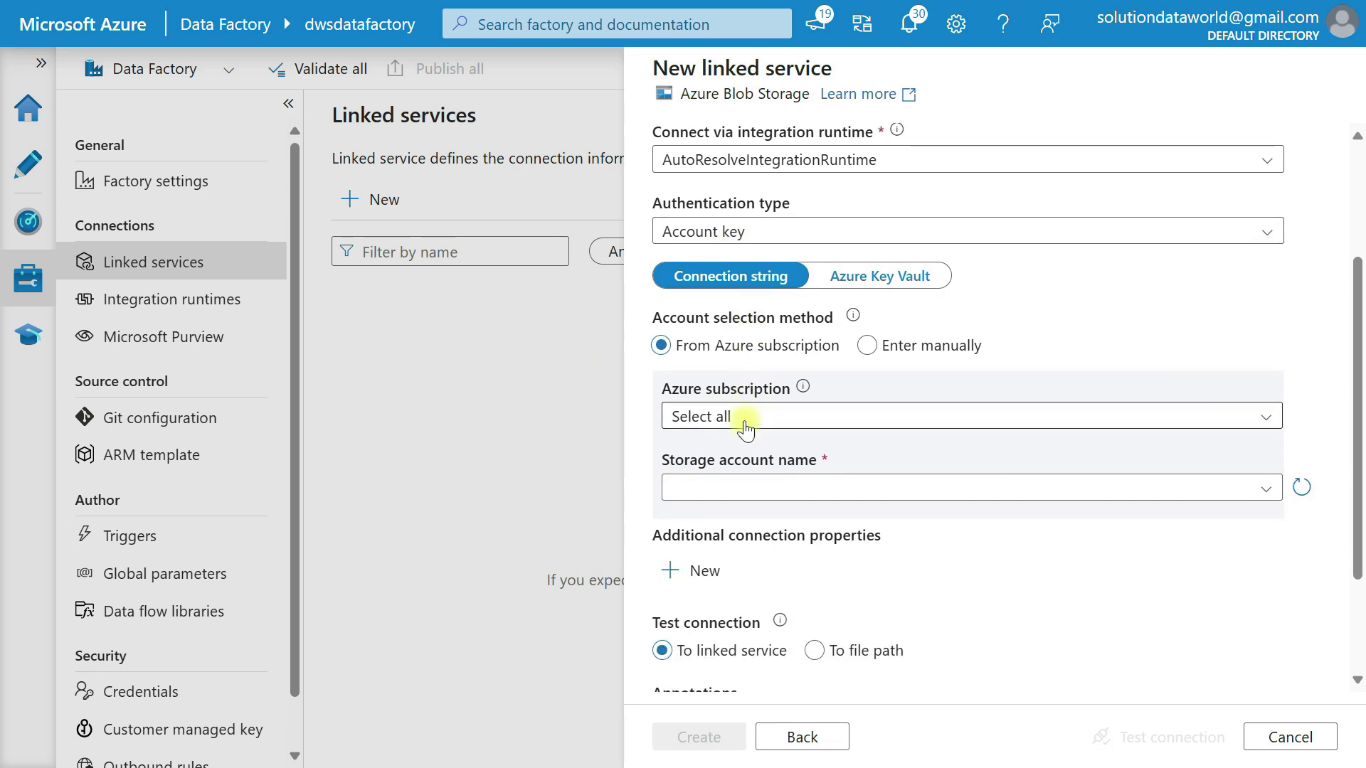
pyautogui.click(727, 420)
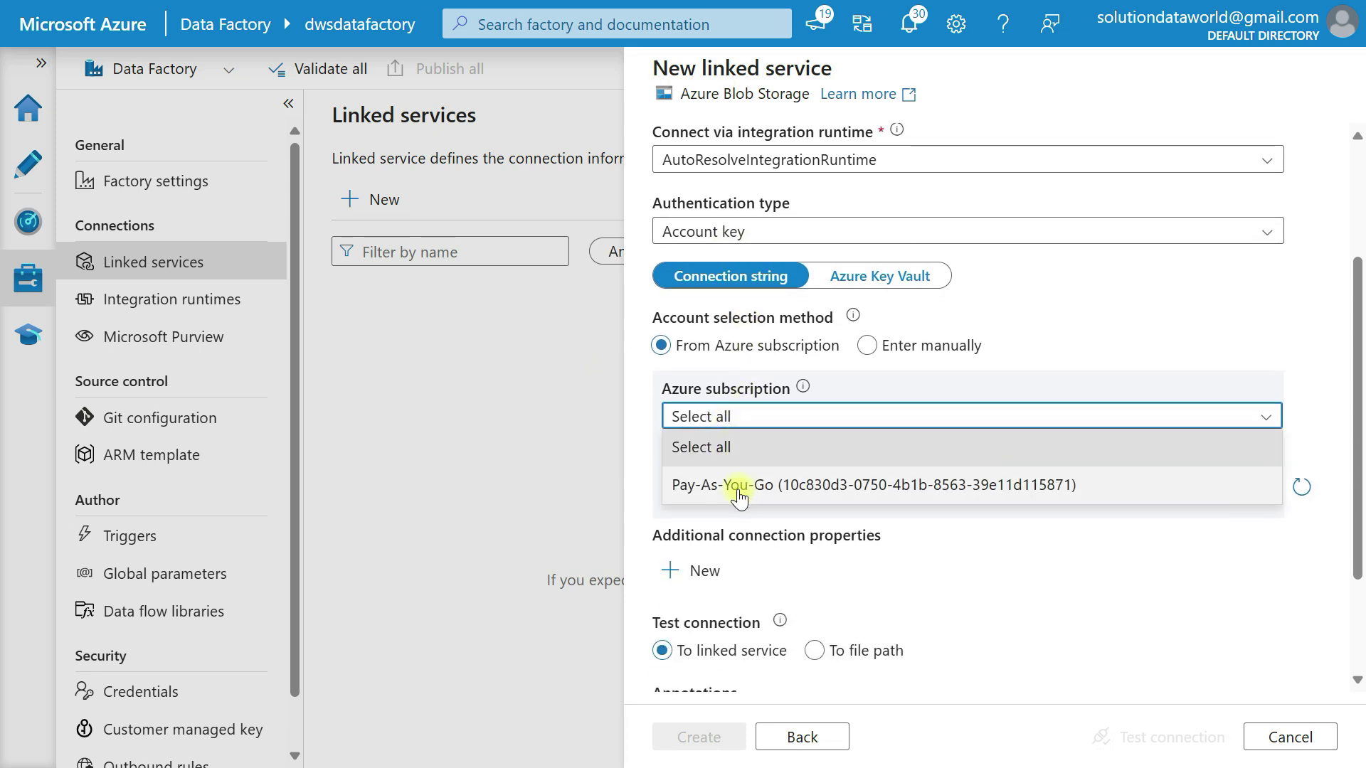
pyautogui.click(732, 486)
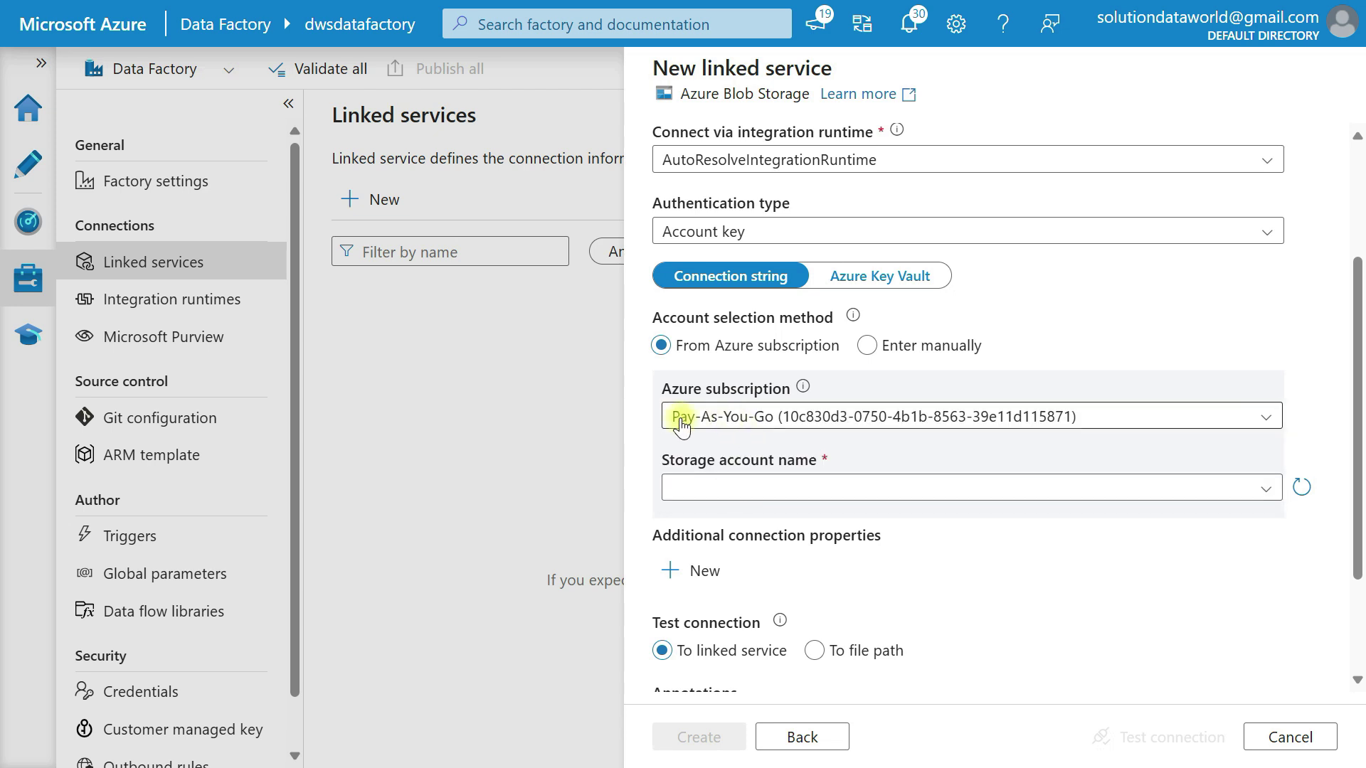
pyautogui.scroll(-2, 798, 427)
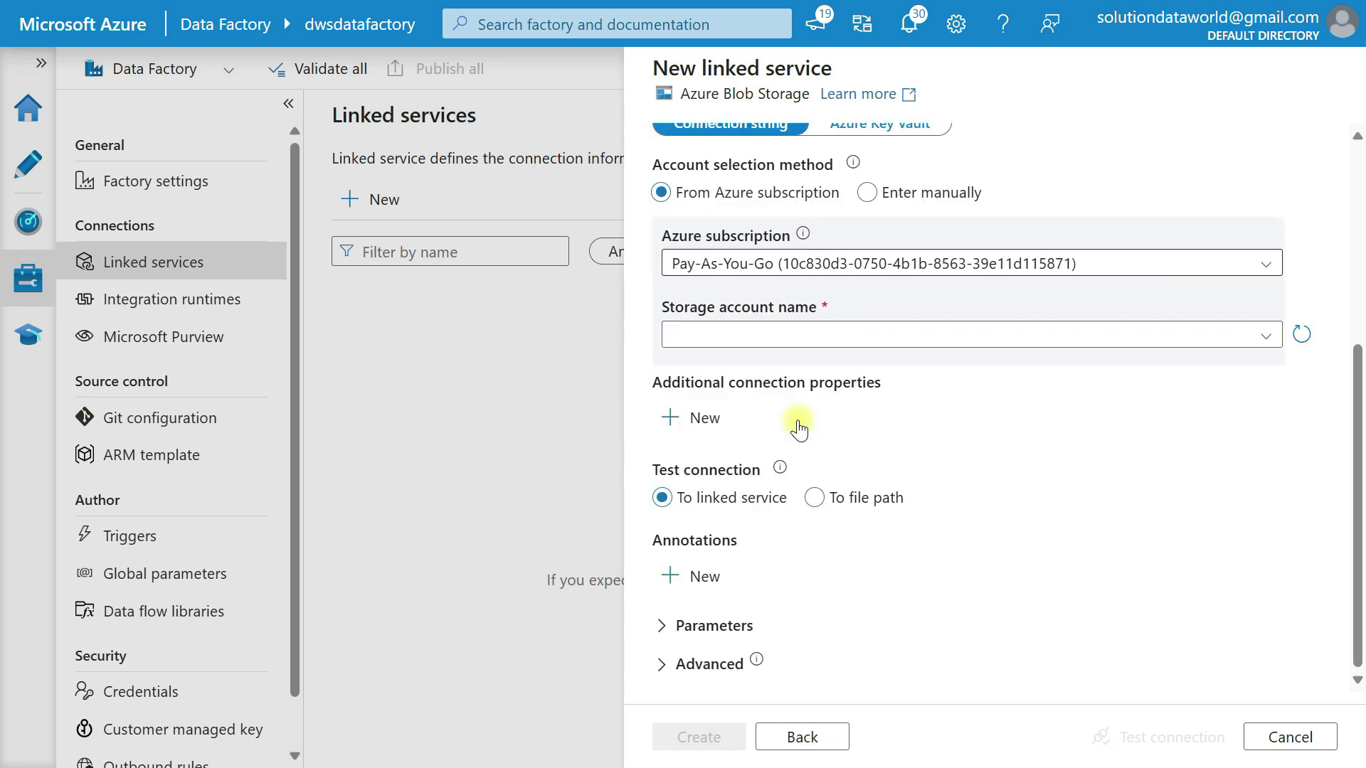
pyautogui.click(805, 346)
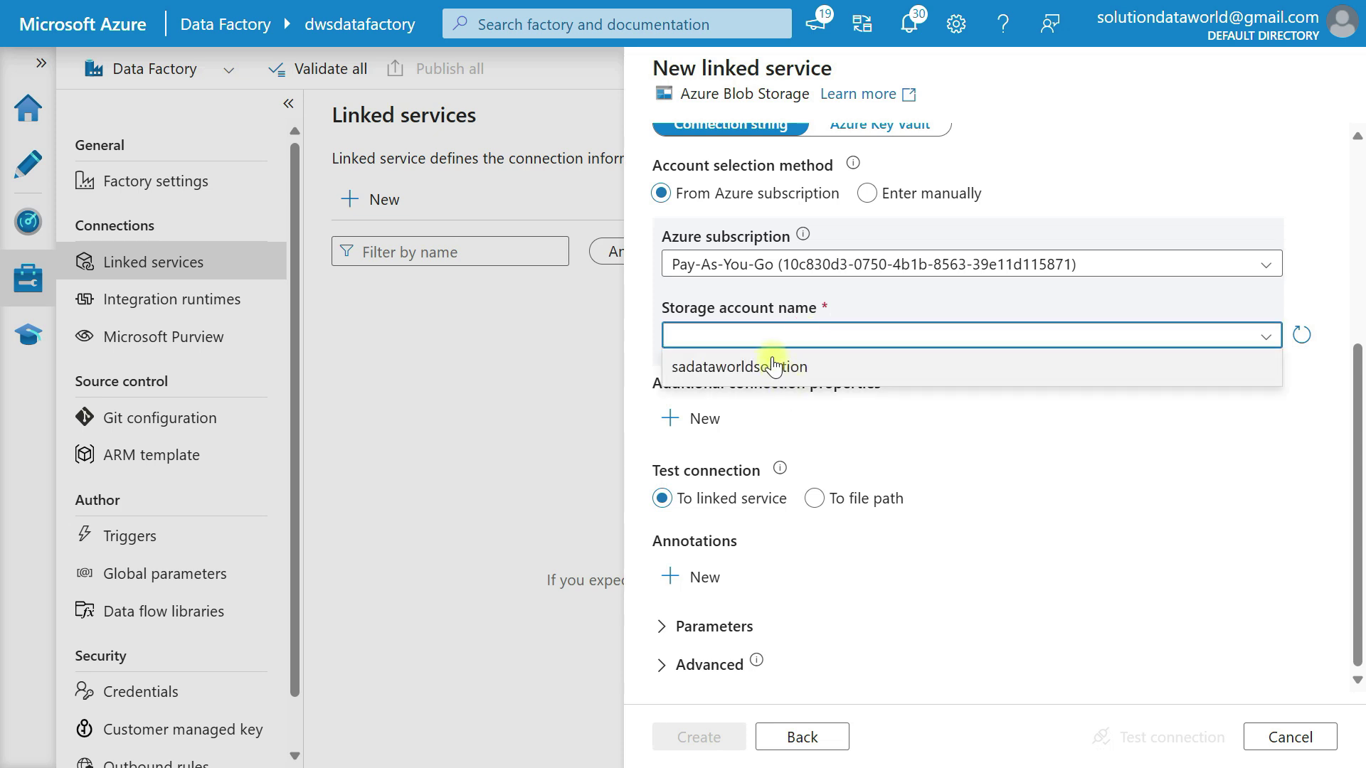
pyautogui.click(772, 364)
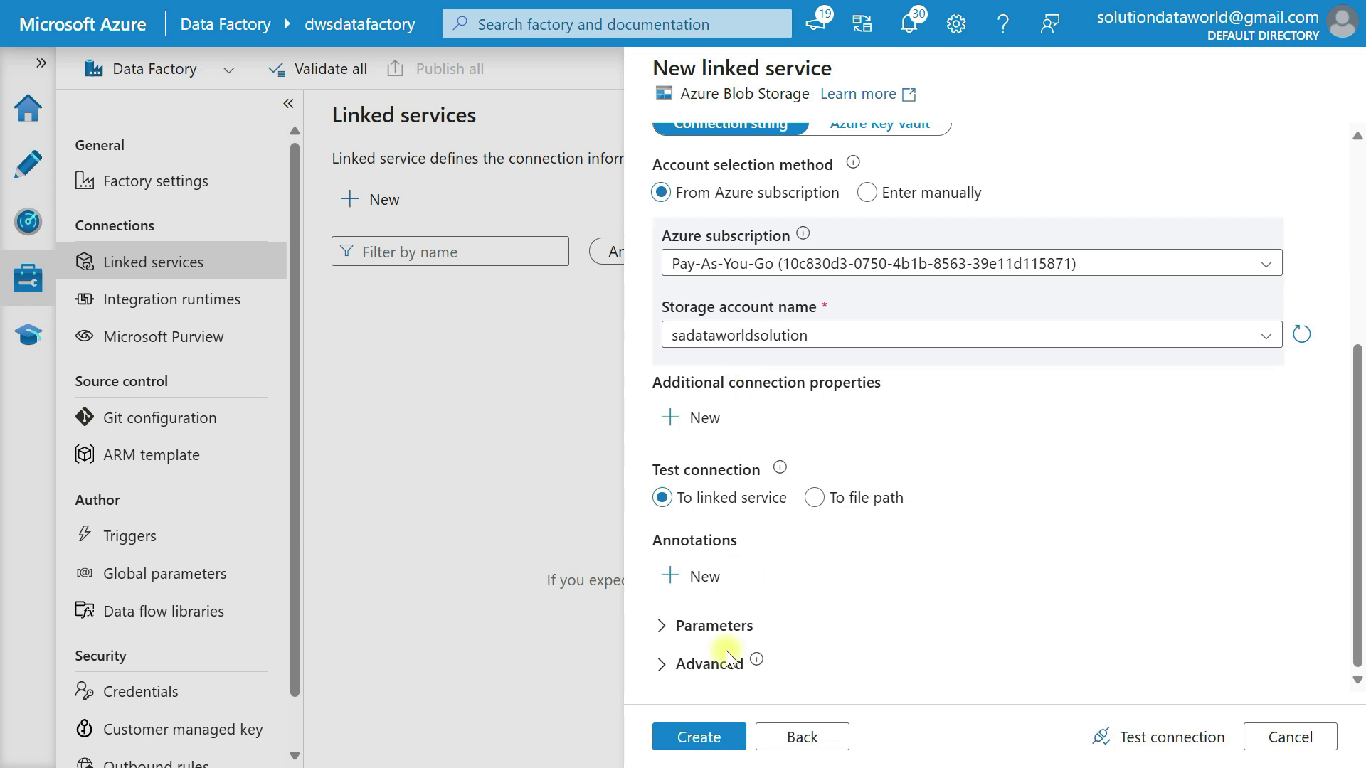
pyautogui.click(1137, 740)
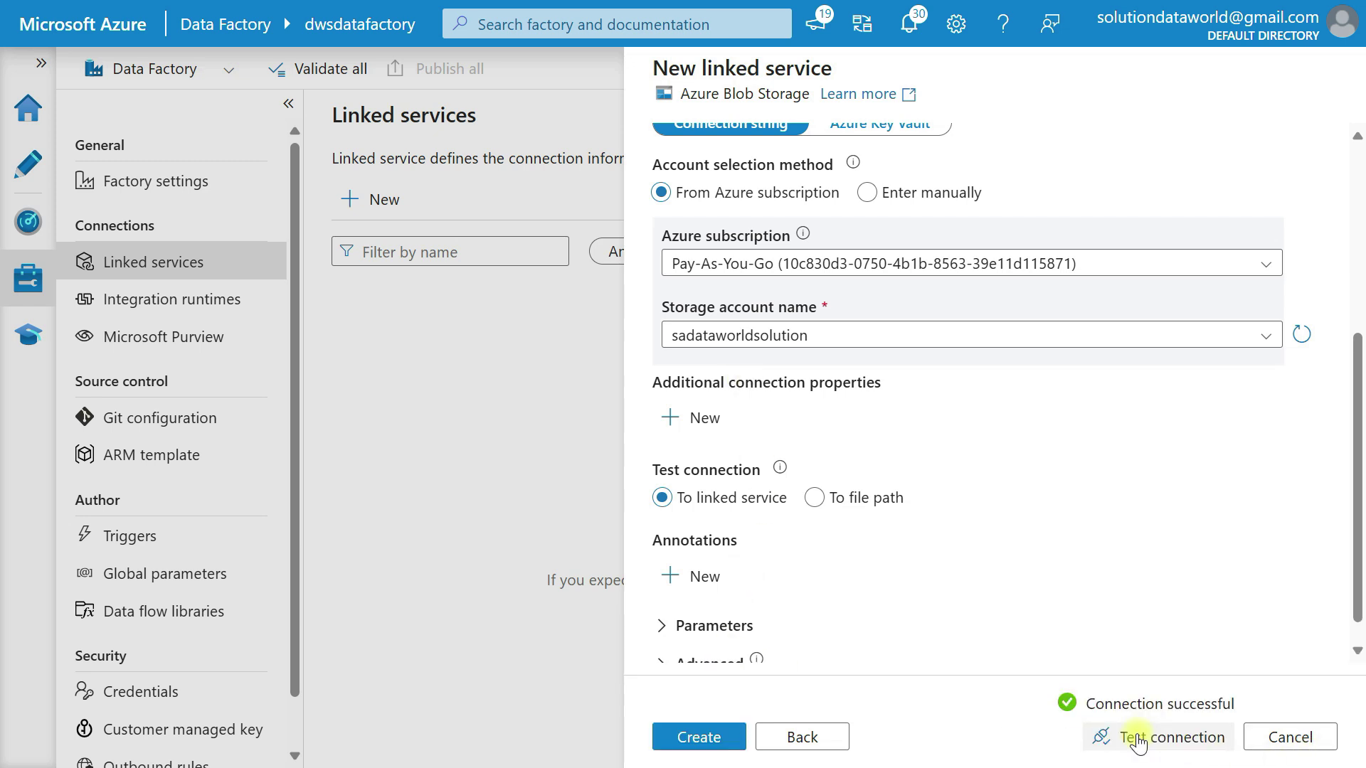
pyautogui.click(701, 738)
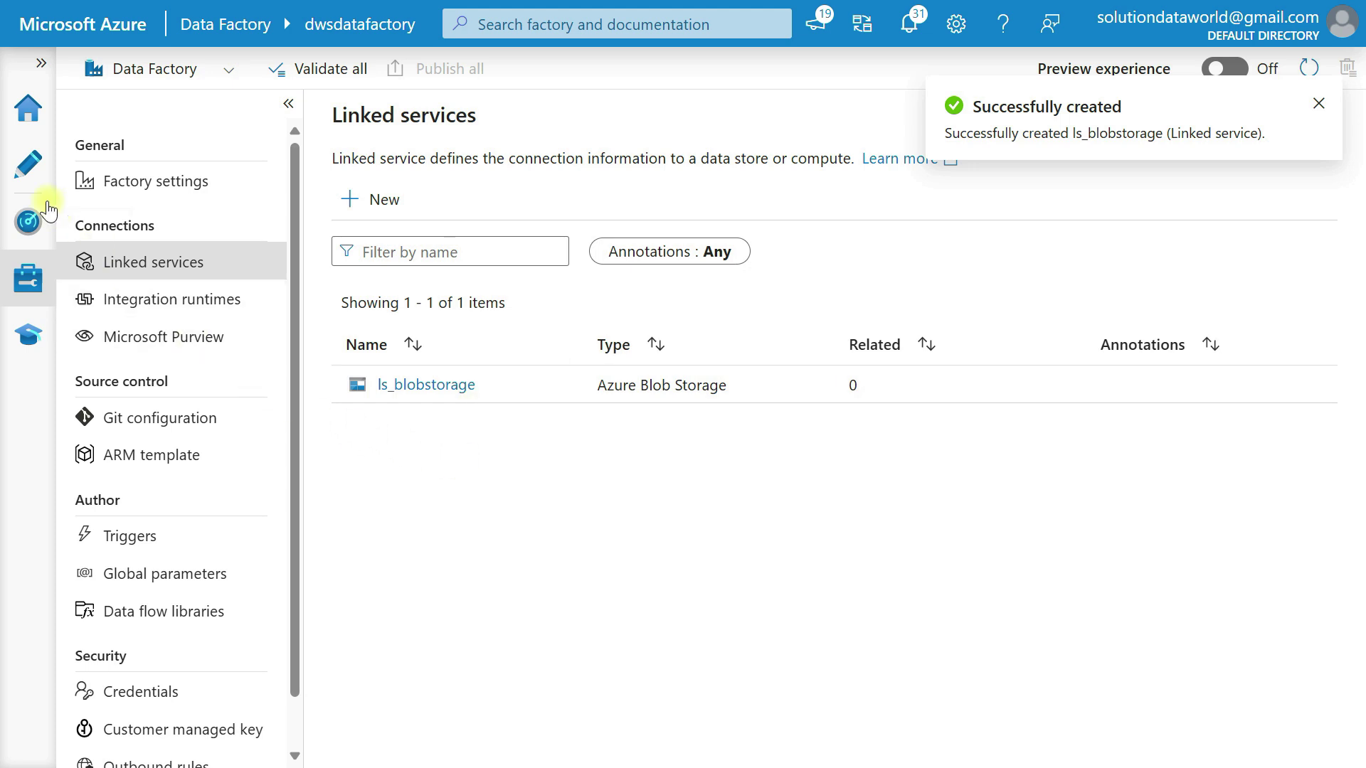
# Start a new Azure Blob Storage dataset in DelimitedText format from the authoring page, searching the data stores for "blo"
pyautogui.click(32, 181)
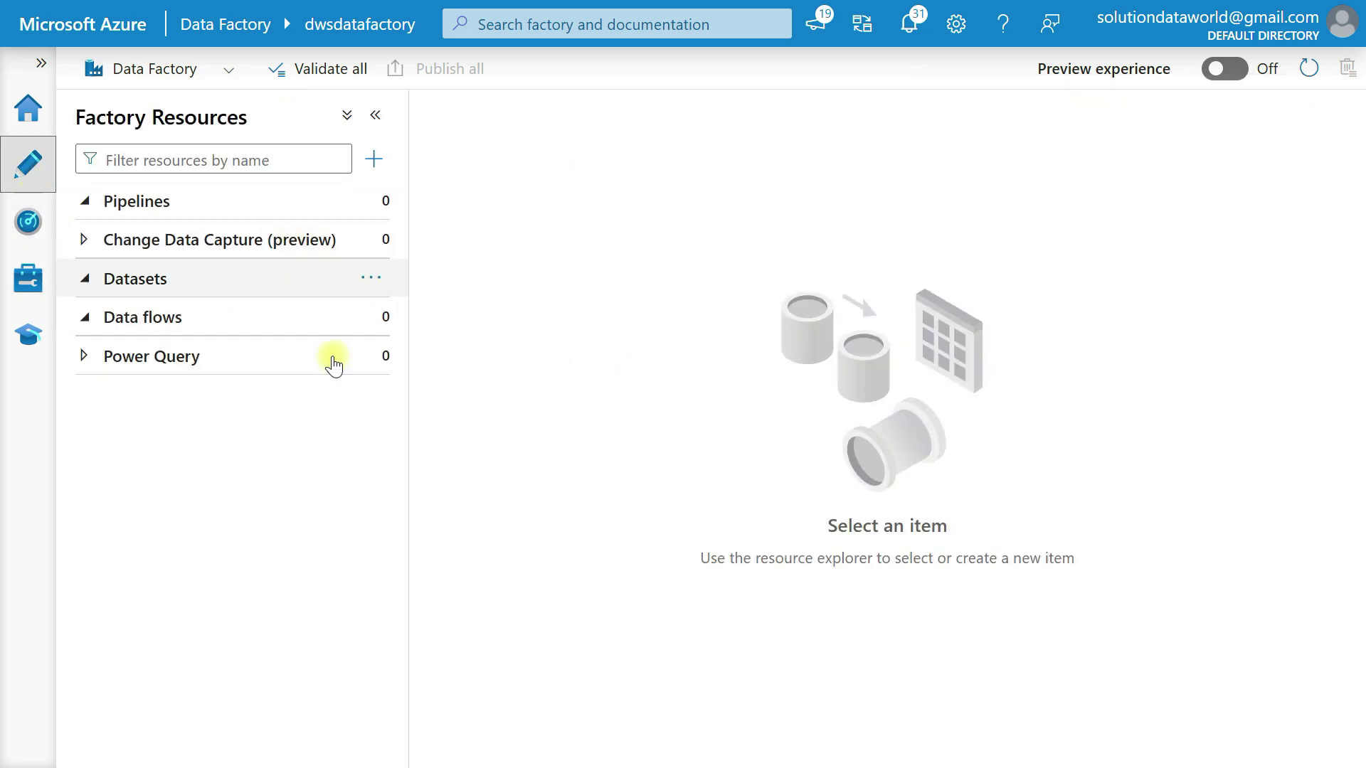
pyautogui.click(239, 285)
pyautogui.click(372, 277)
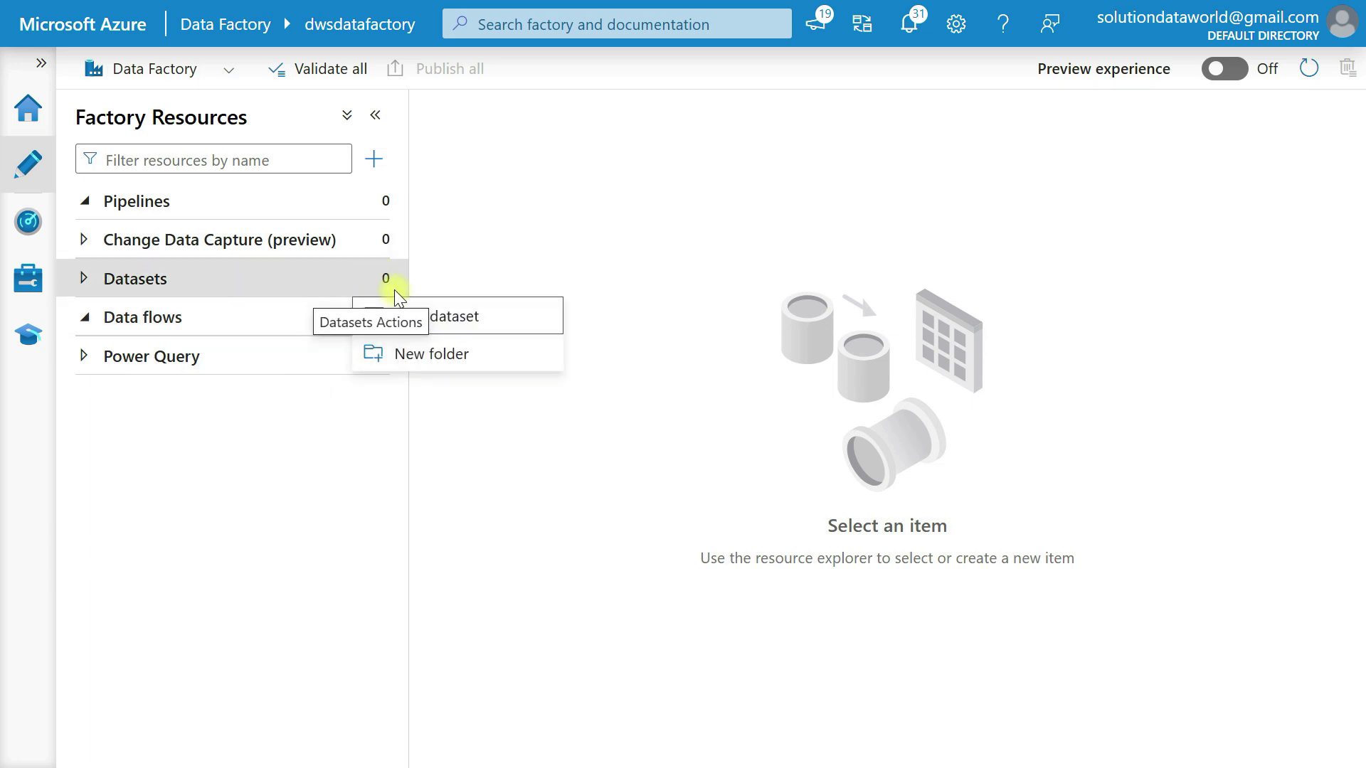
pyautogui.click(443, 316)
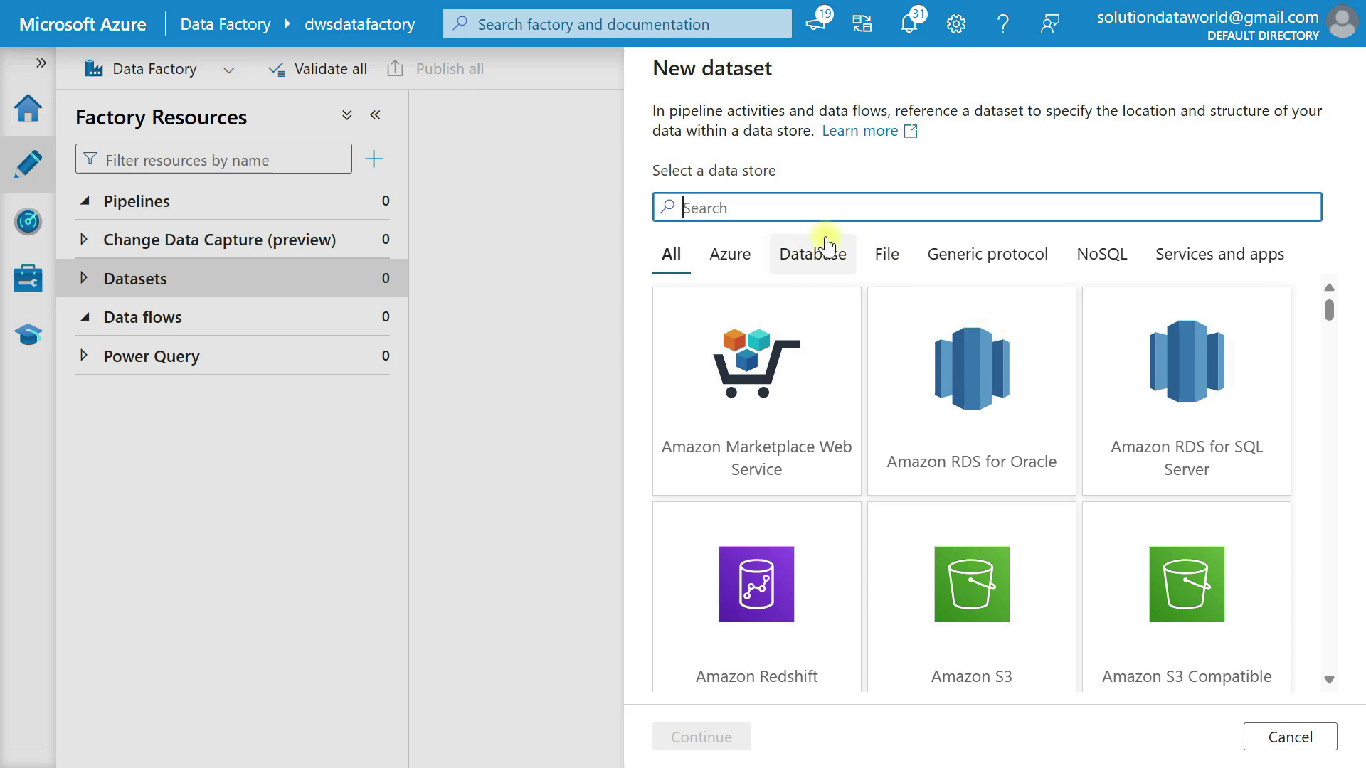
pyautogui.click(714, 225)
pyautogui.click(709, 207)
pyautogui.write('blo')
pyautogui.click(786, 387)
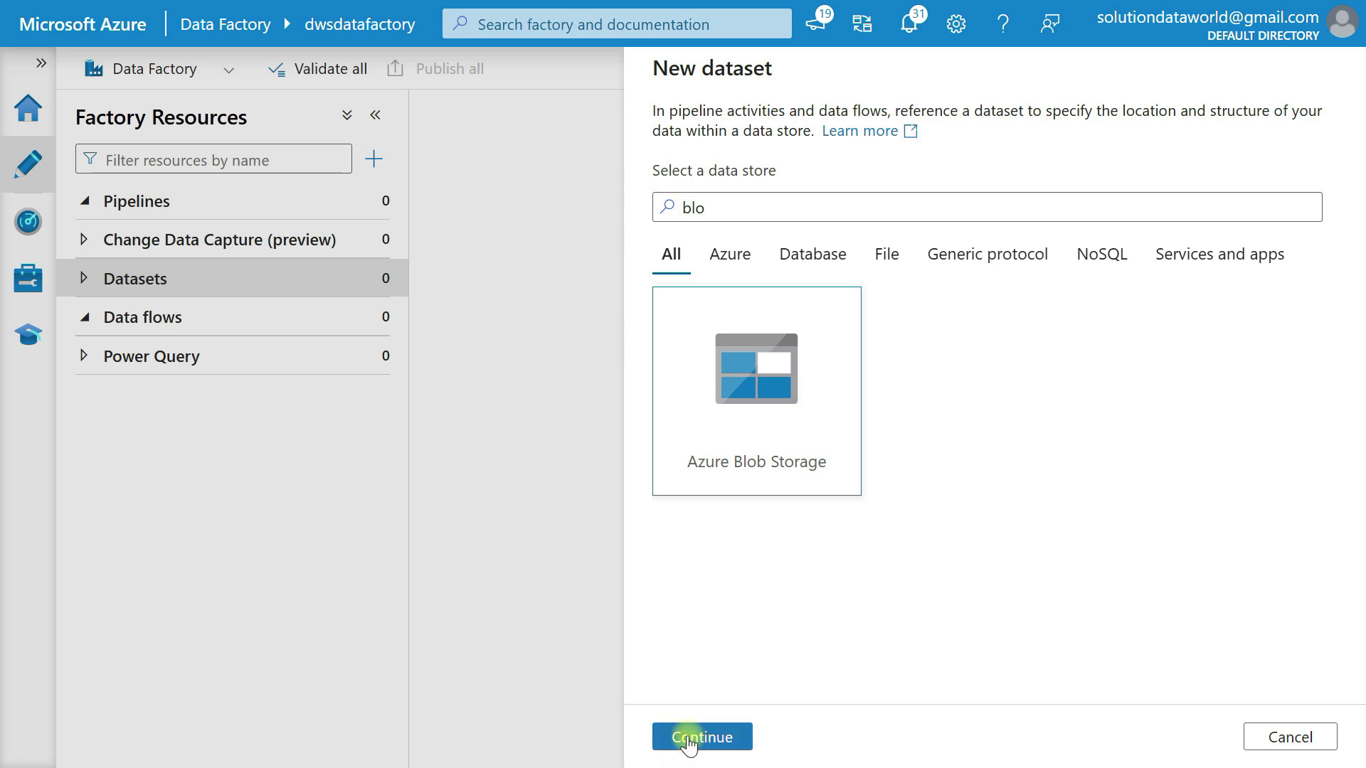
pyautogui.click(684, 735)
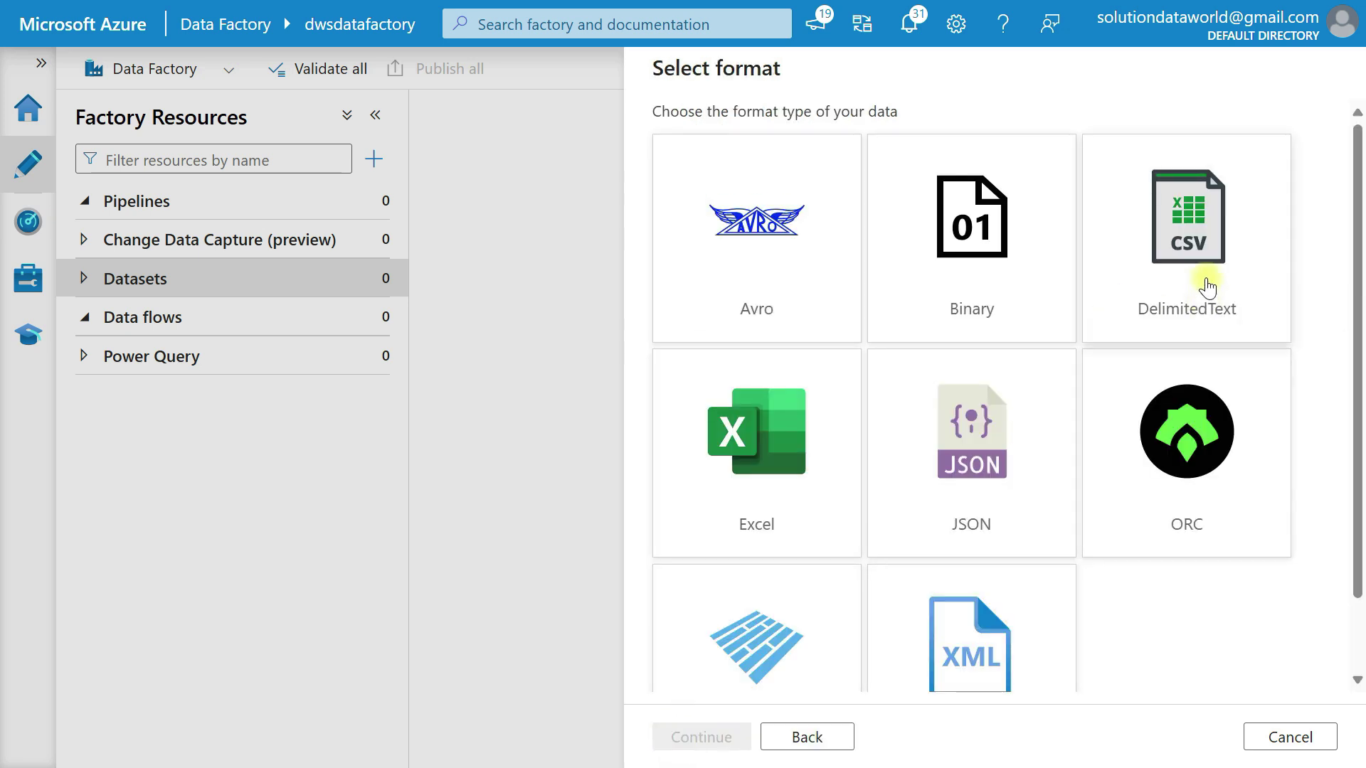
pyautogui.click(1195, 257)
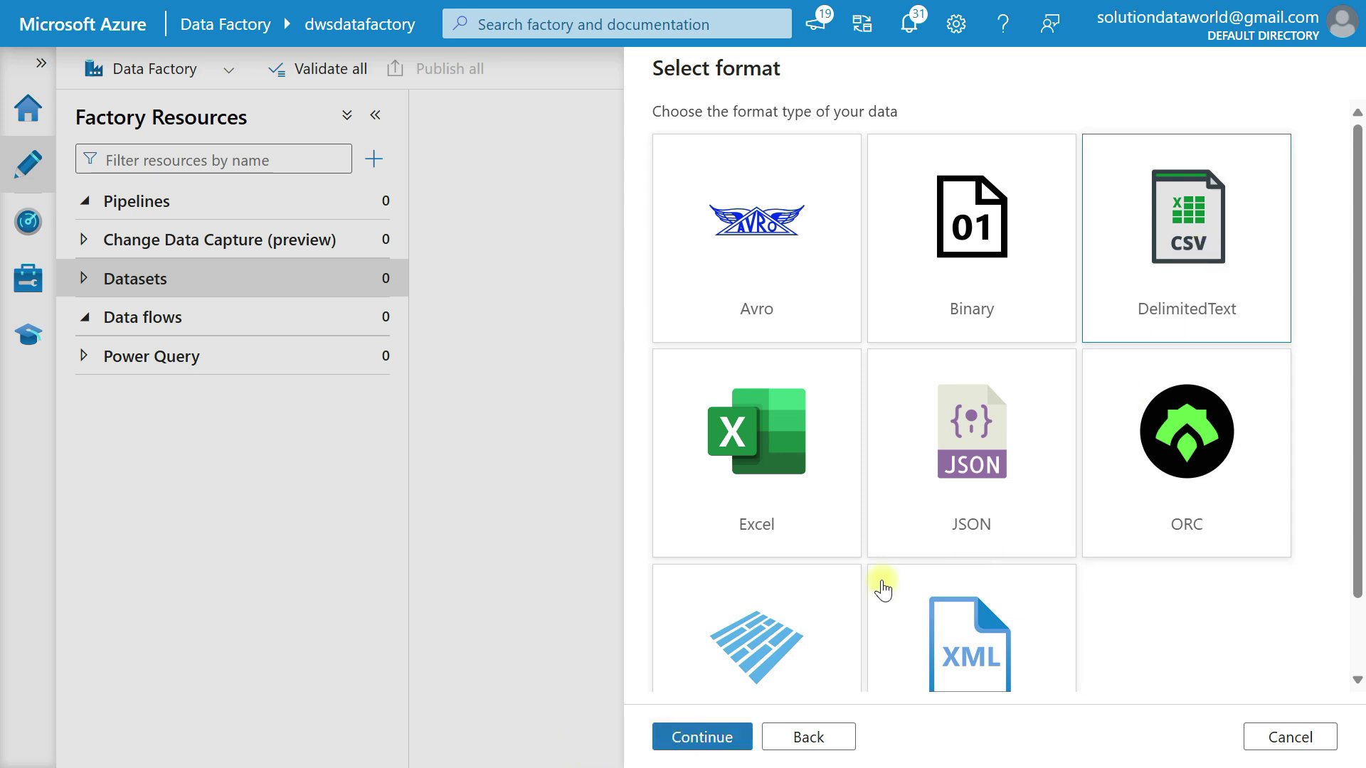
pyautogui.click(679, 746)
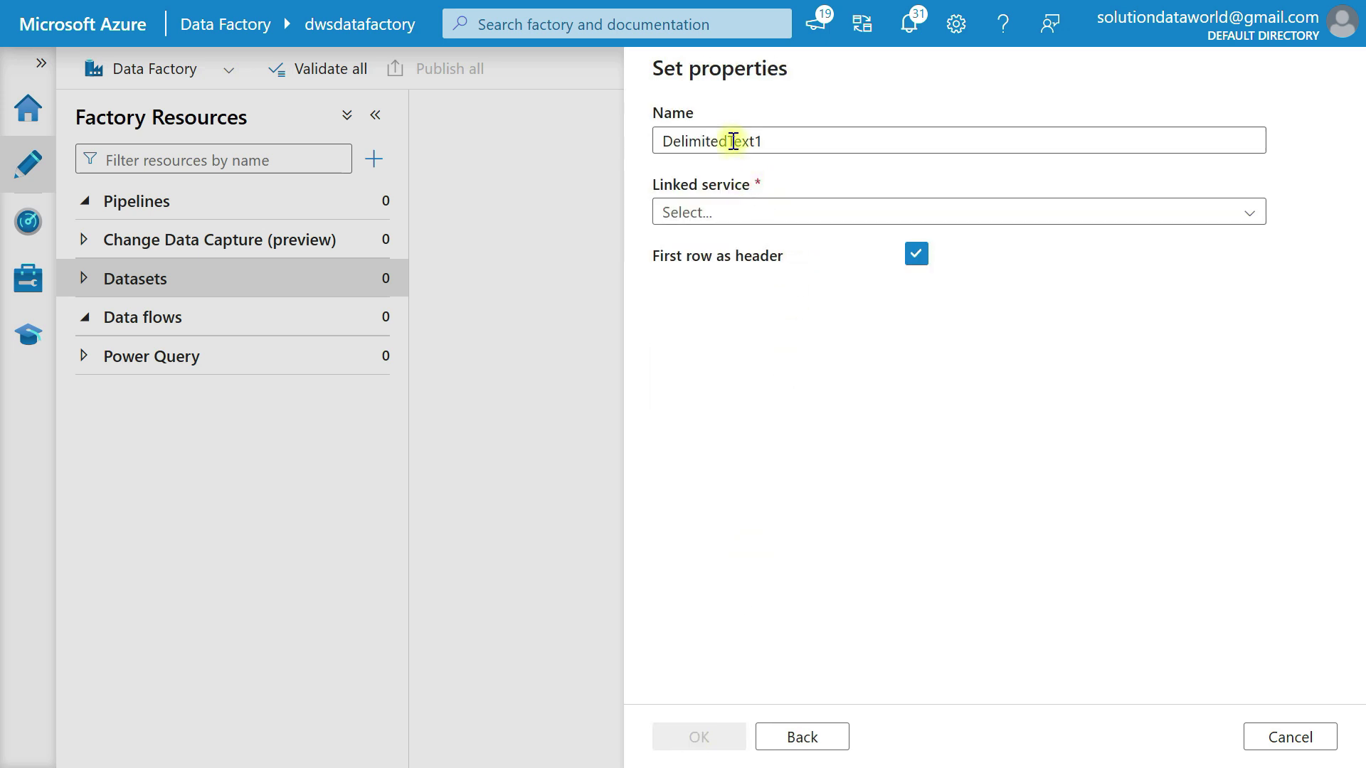
# Name the new dataset ds_sourcefile and assign it the ls_blobstorage linked service
pyautogui.moveTo(775, 142); pyautogui.dragTo(640, 140)
pyautogui.write('ds_sourcefile')
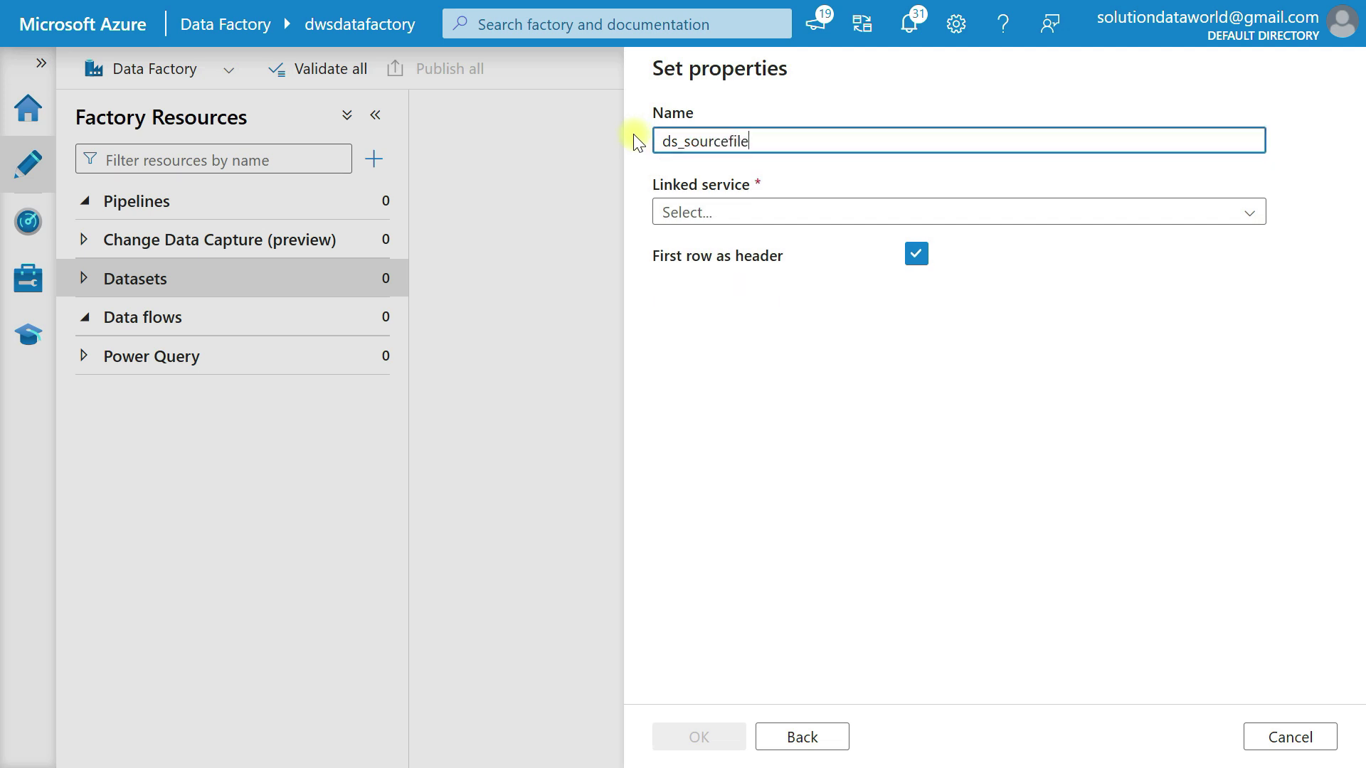
pyautogui.click(723, 208)
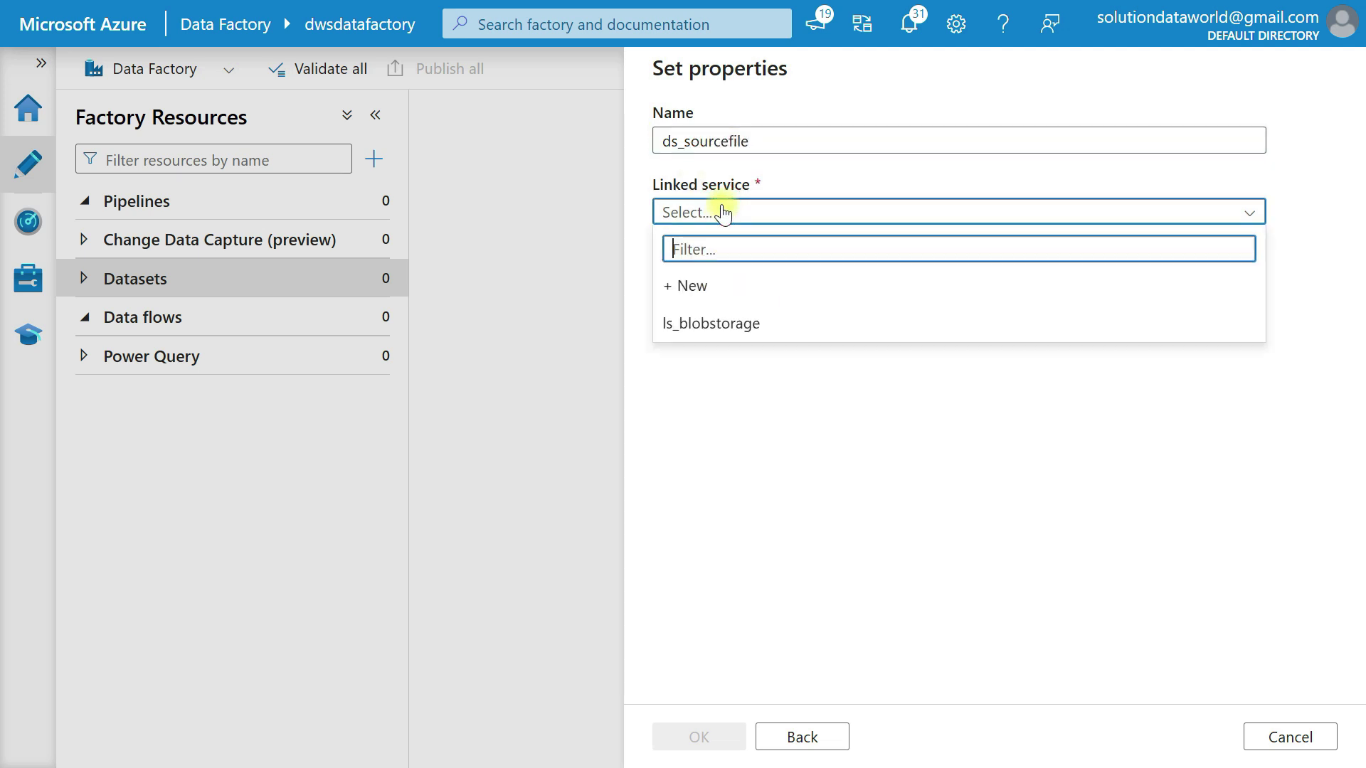
pyautogui.click(729, 325)
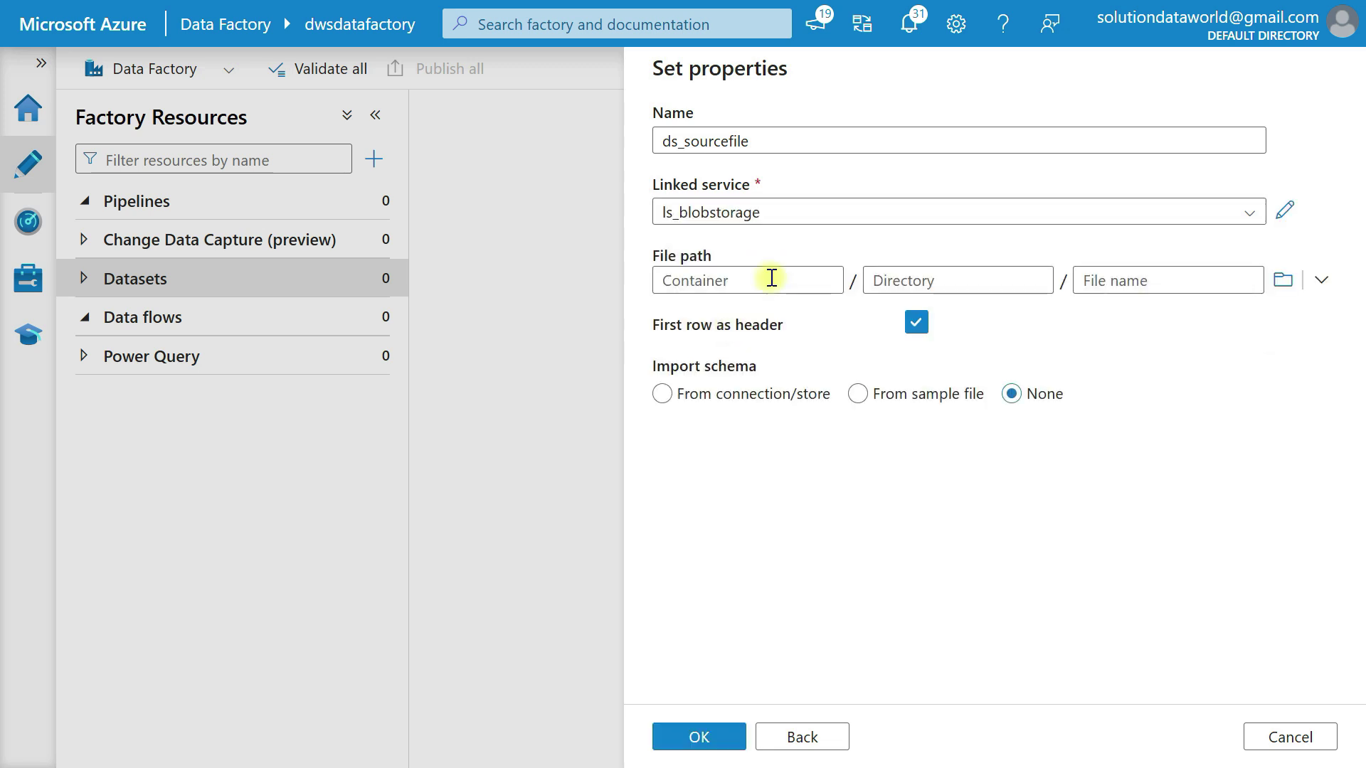
# Point the dataset to Trans_Aggregate_concate.CSV in the sourcedata container and create it with schema import set to None
pyautogui.click(1287, 283)
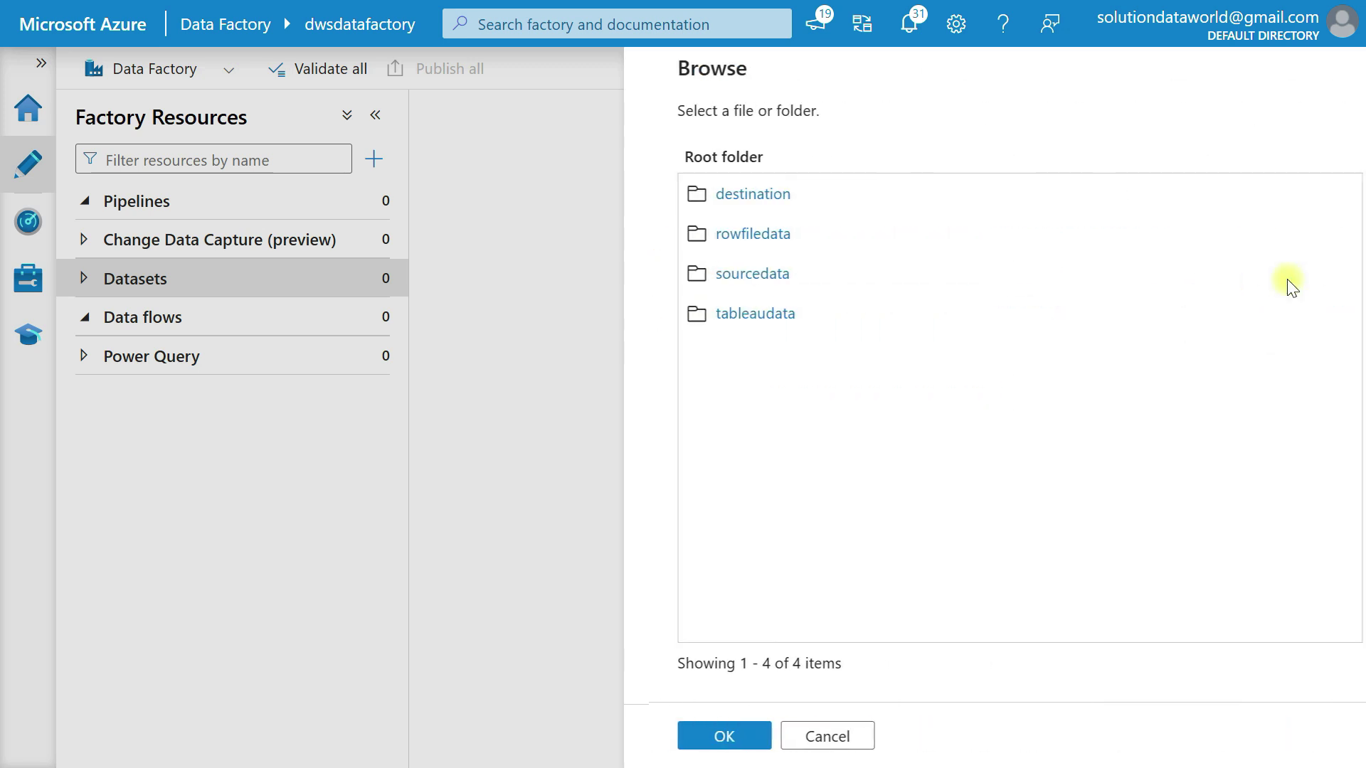
pyautogui.click(734, 278)
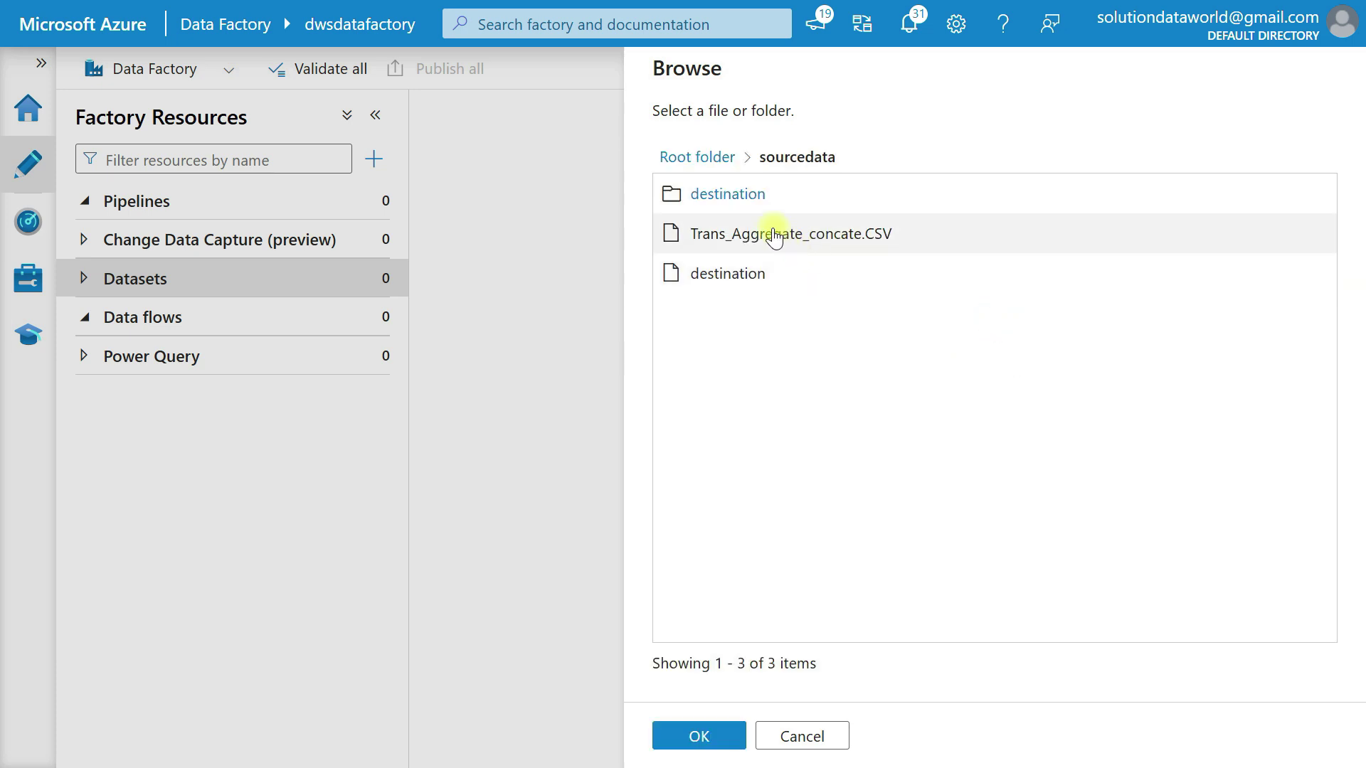
pyautogui.click(774, 237)
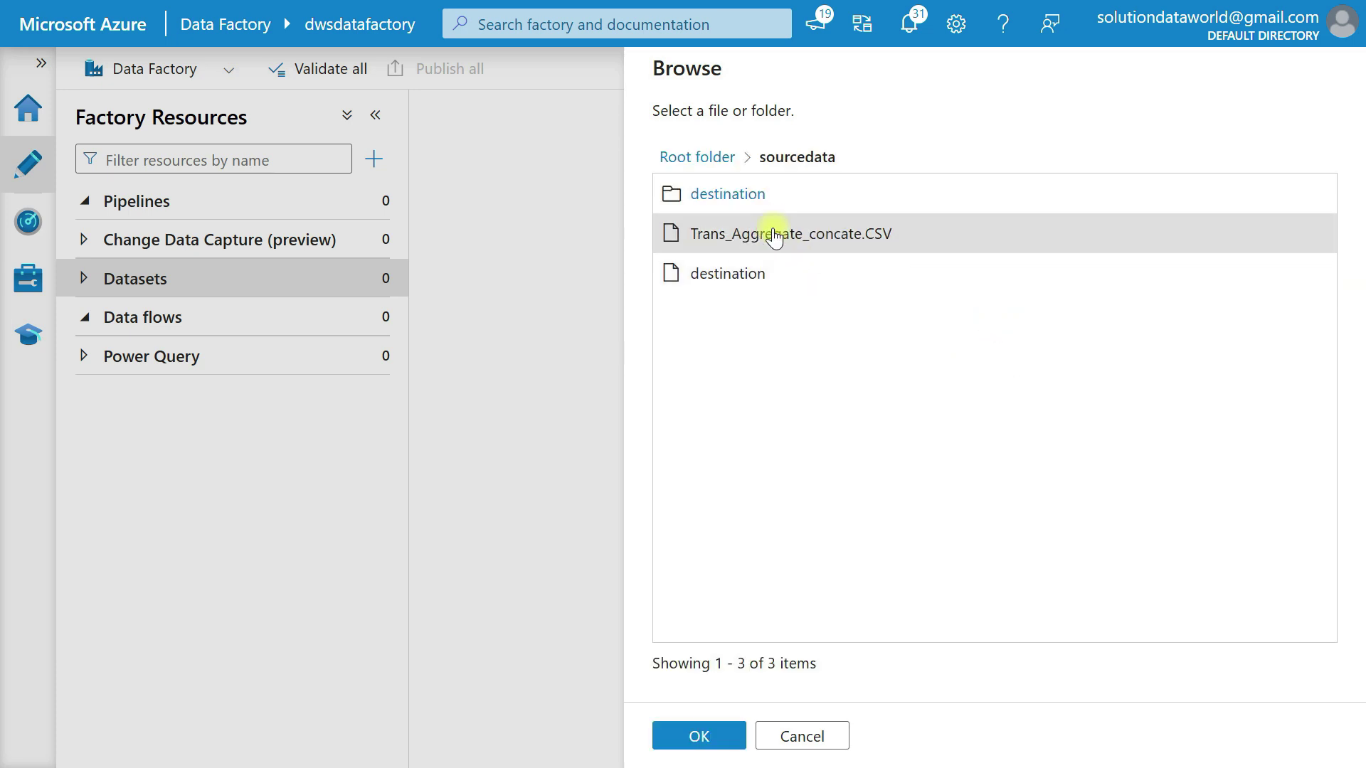
pyautogui.click(697, 740)
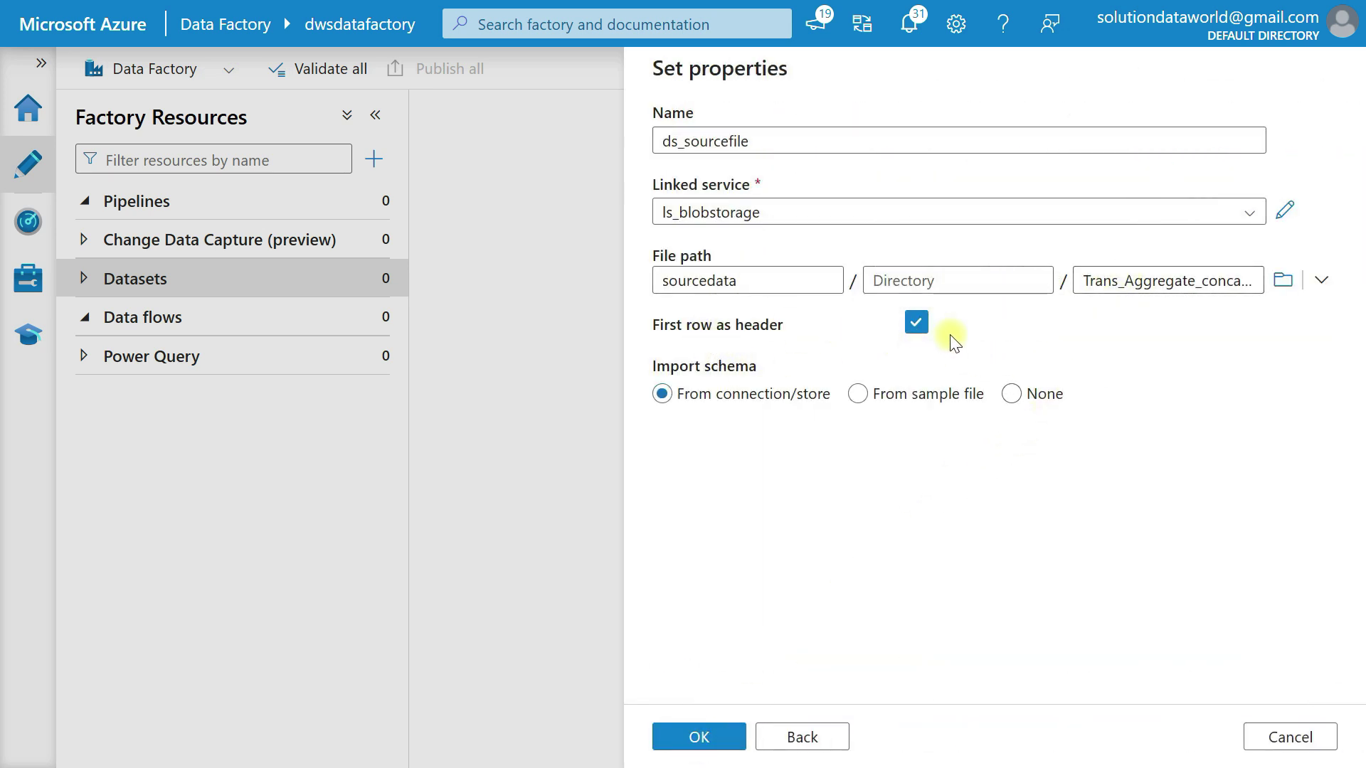
pyautogui.click(1012, 395)
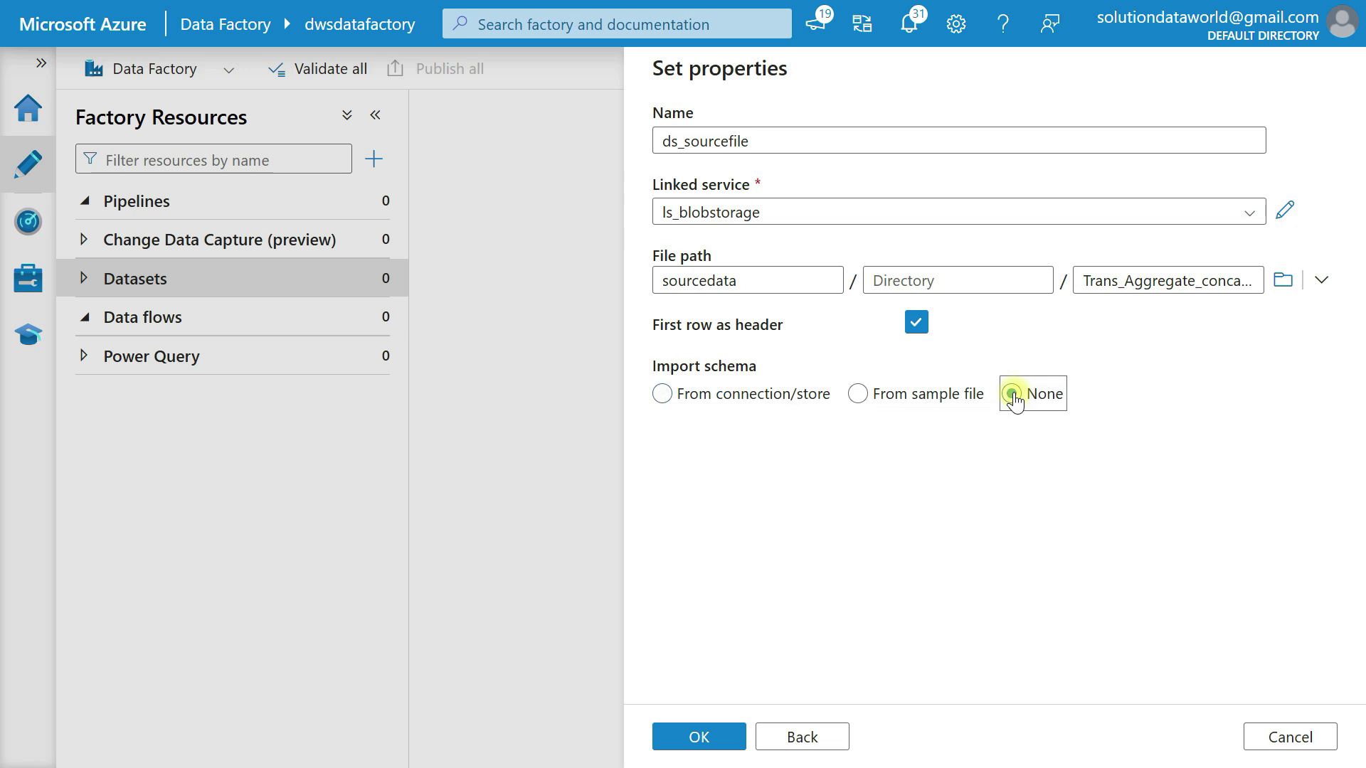
pyautogui.click(700, 737)
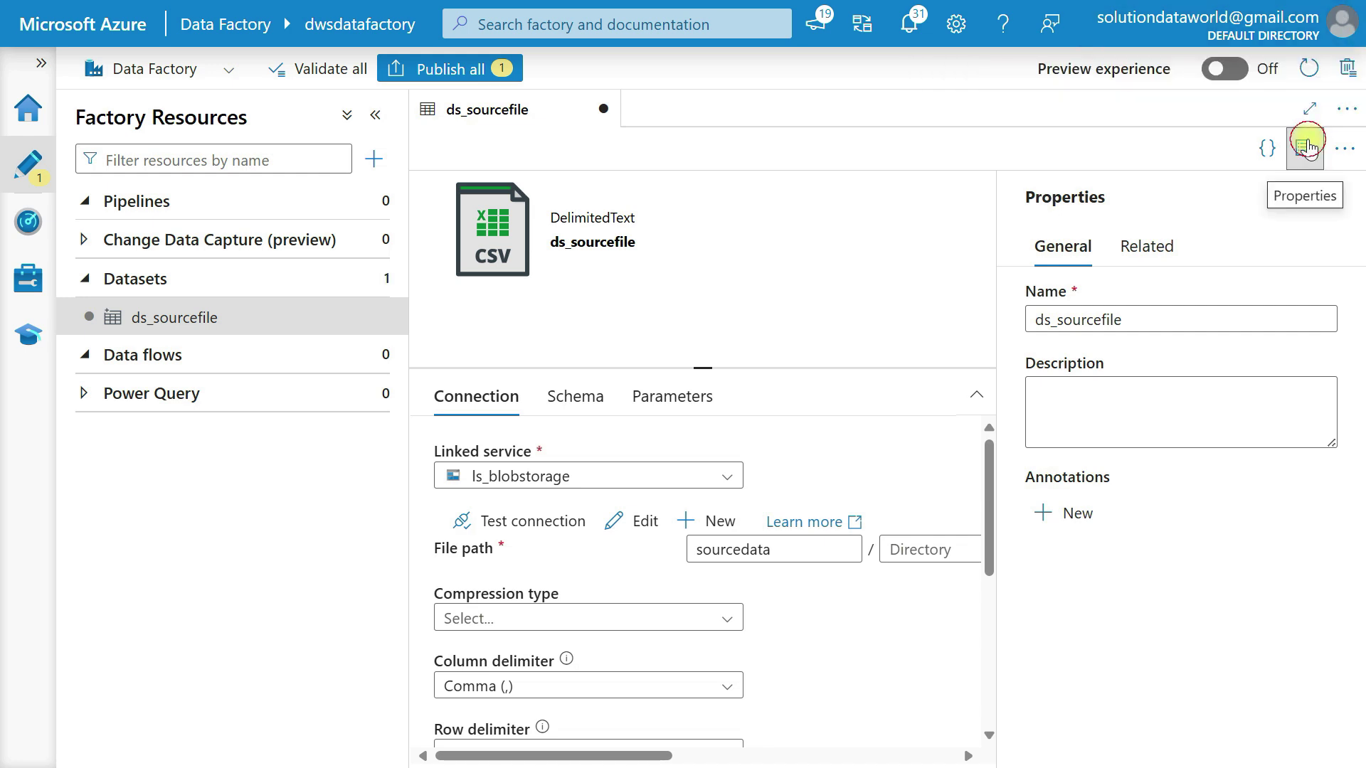
# Hide the dataset's properties pane and set the column delimiter of ds_sourcefile to Pipe (|)
pyautogui.click(1305, 148)
pyautogui.scroll(-1, 1241, 618)
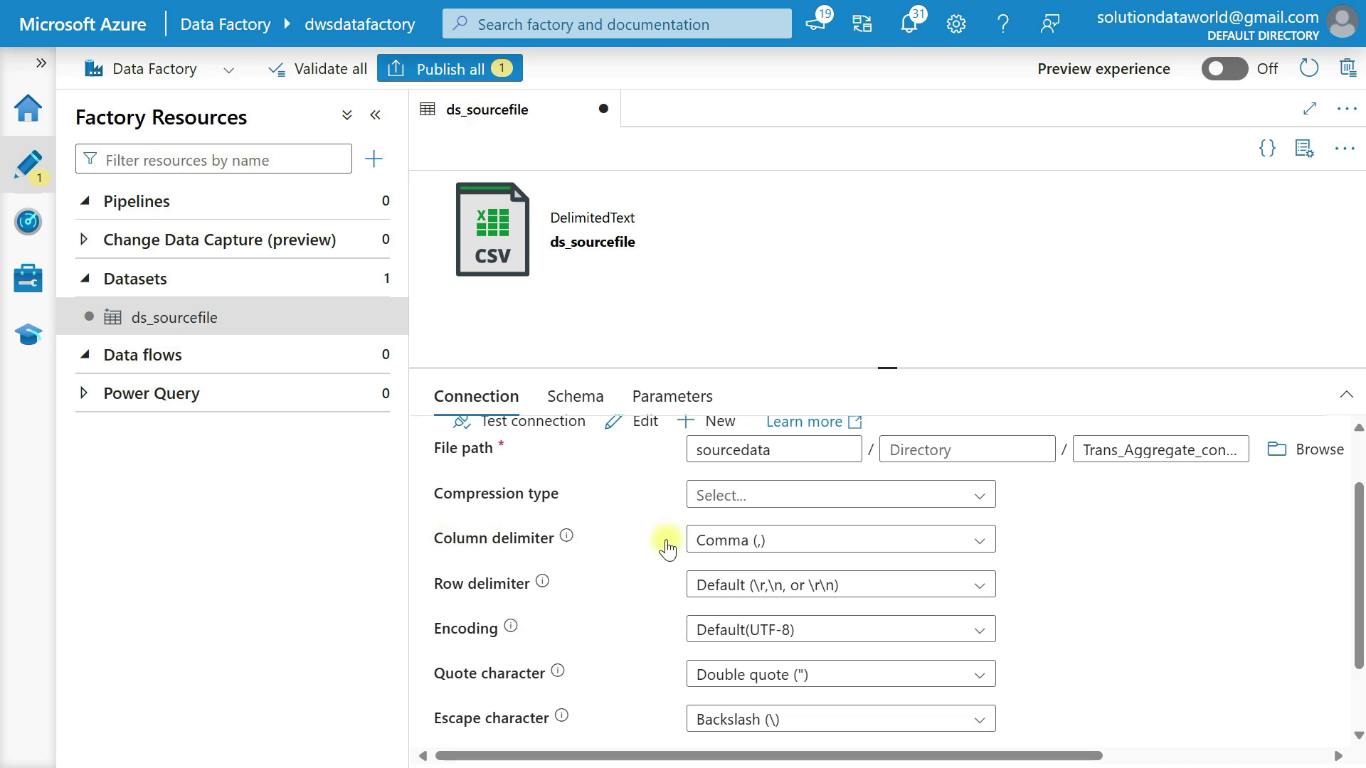
pyautogui.click(802, 530)
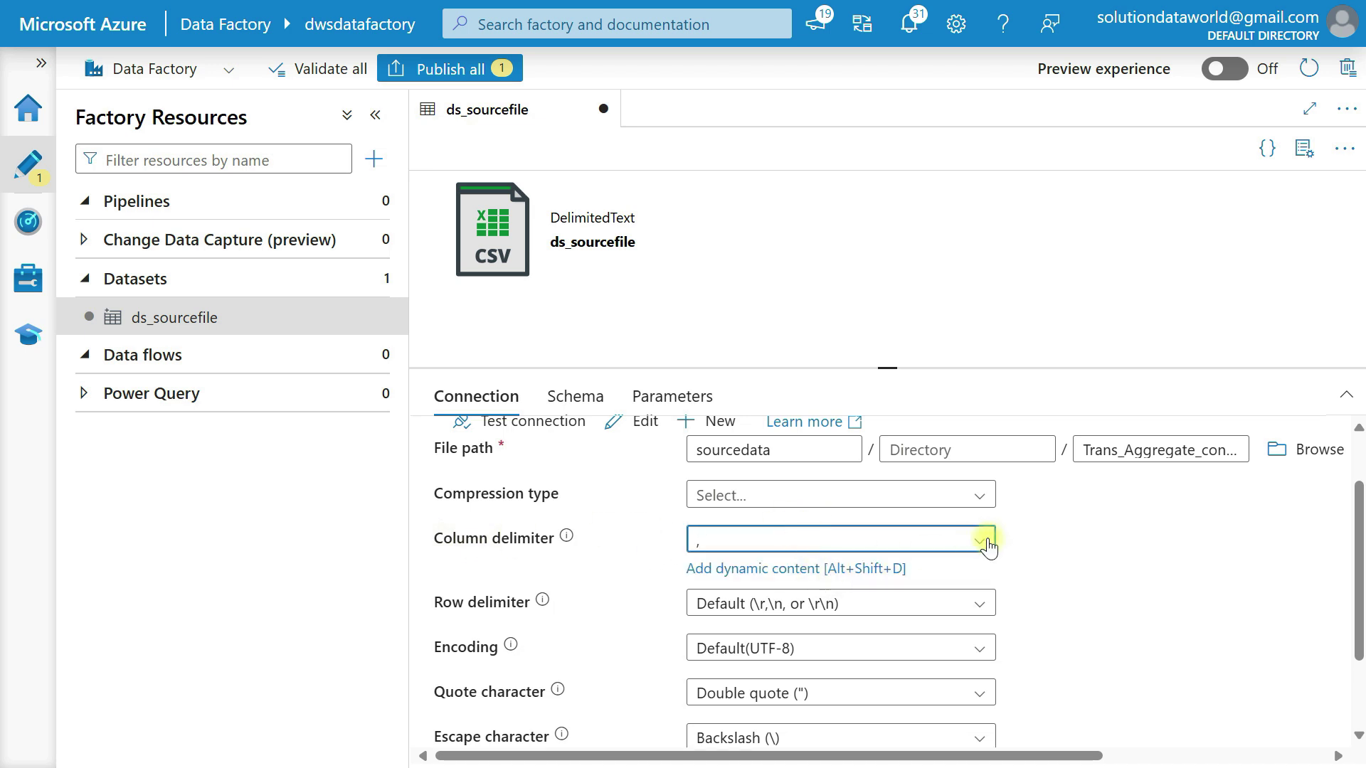
pyautogui.click(988, 539)
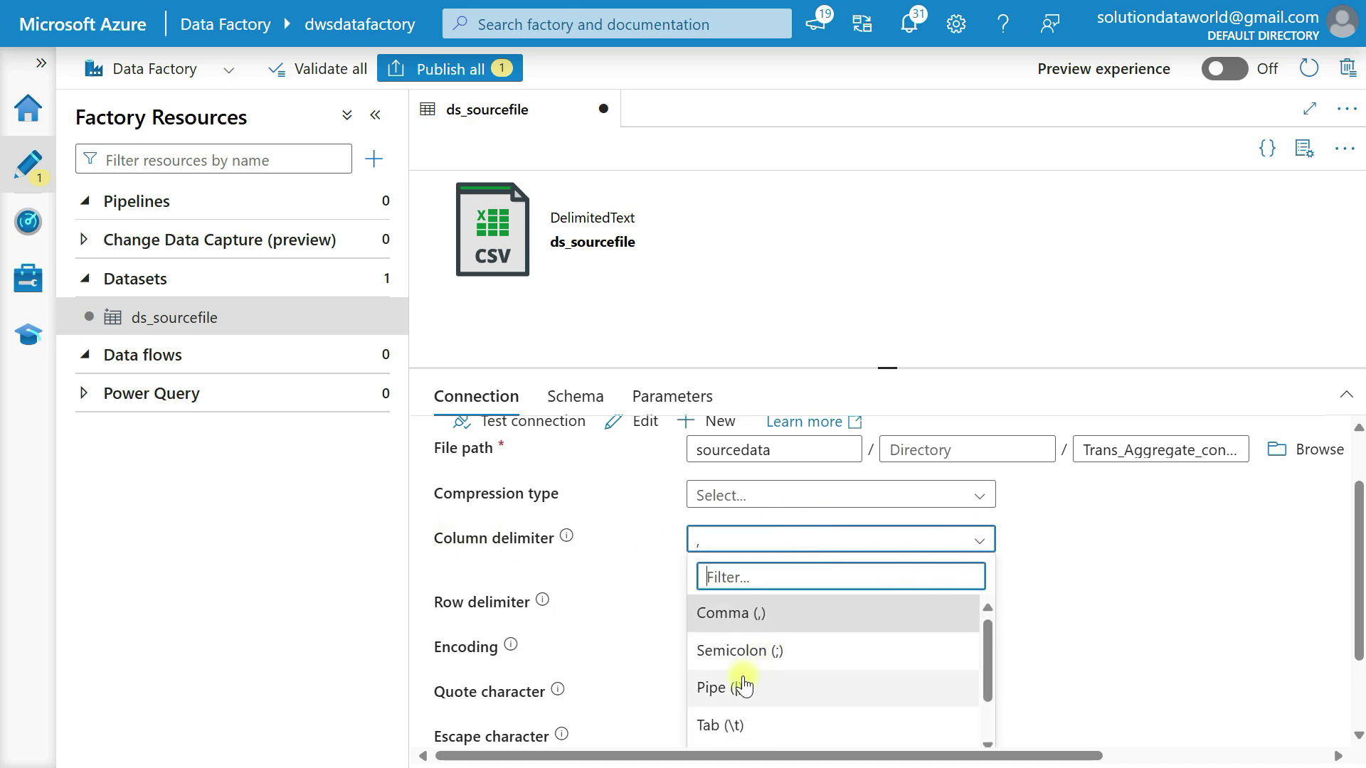
pyautogui.click(740, 683)
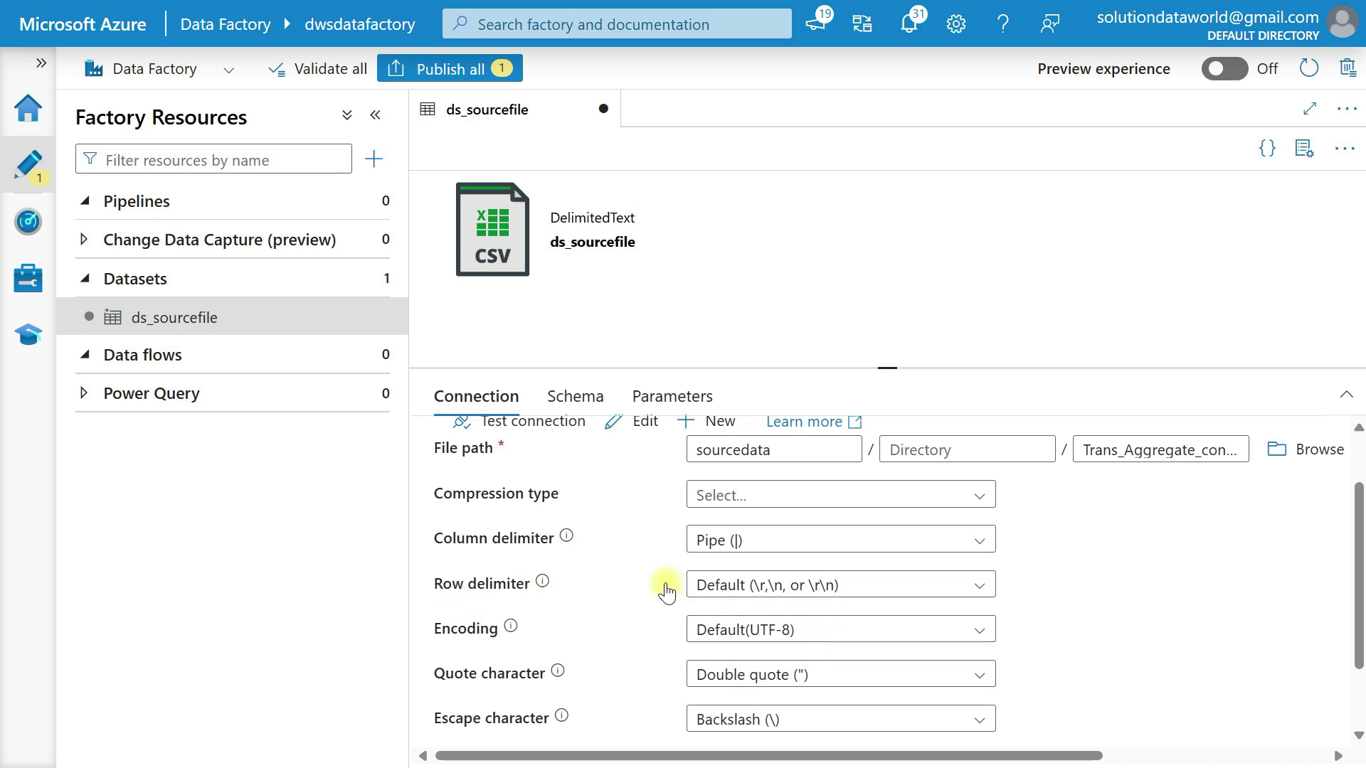
# Review the remaining connection settings of ds_sourcefile and preview the source file's data
pyautogui.scroll(-3, 798, 591)
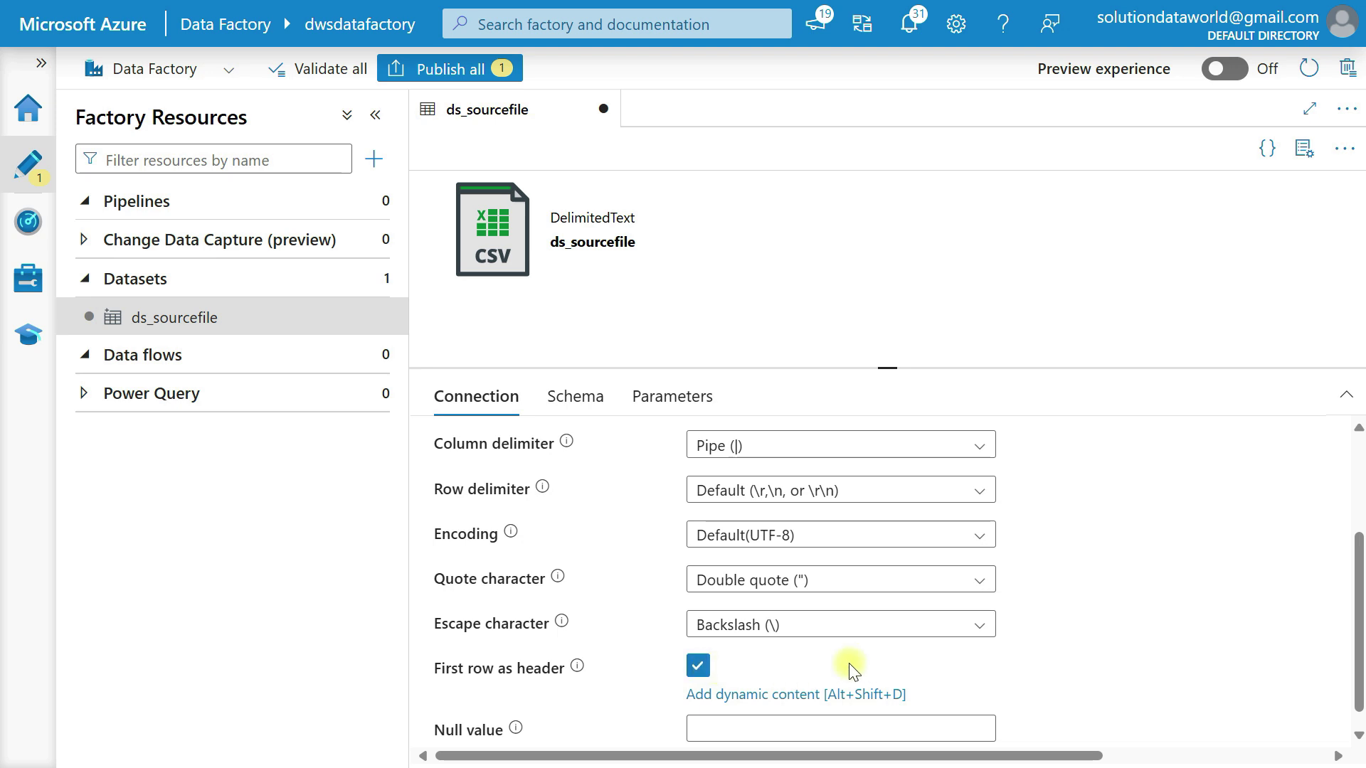
pyautogui.scroll(3, 1147, 569)
pyautogui.hscroll(5, 1250, 561)
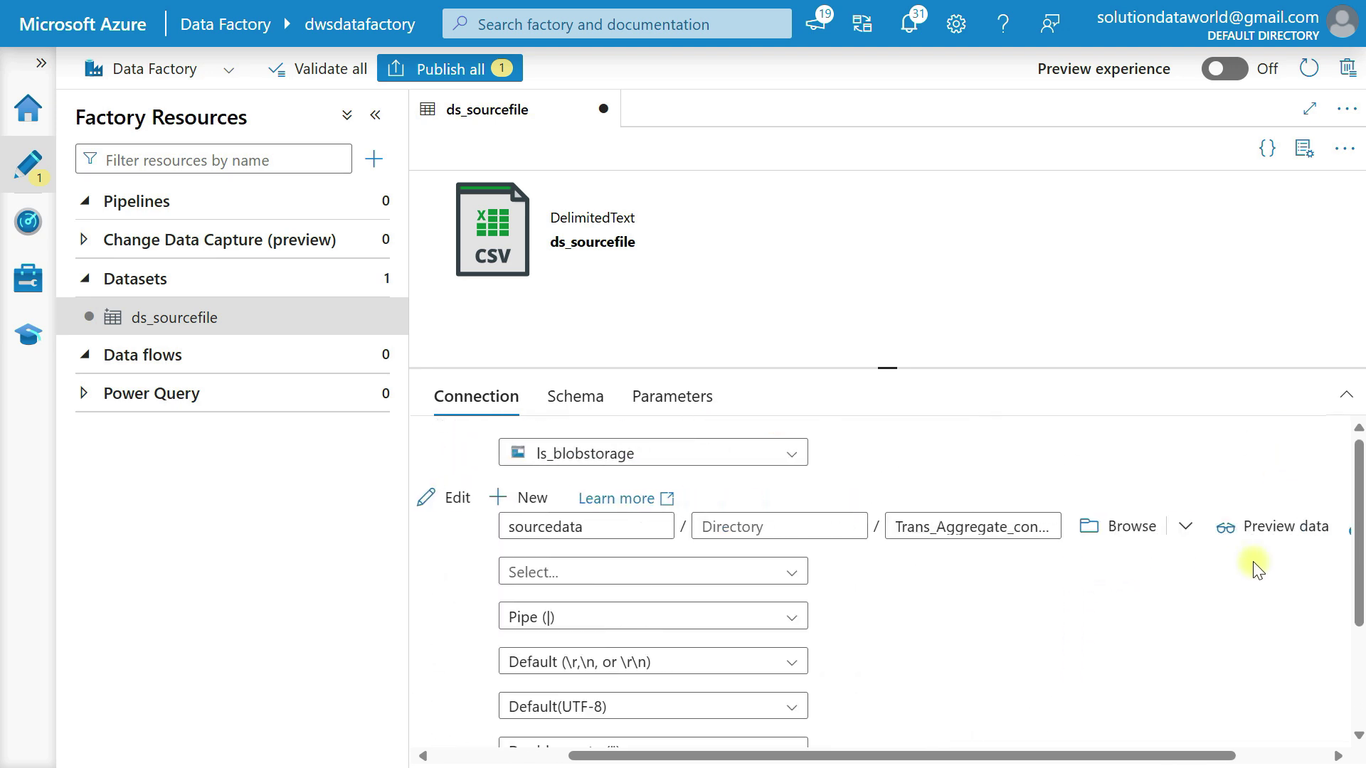
pyautogui.click(1228, 537)
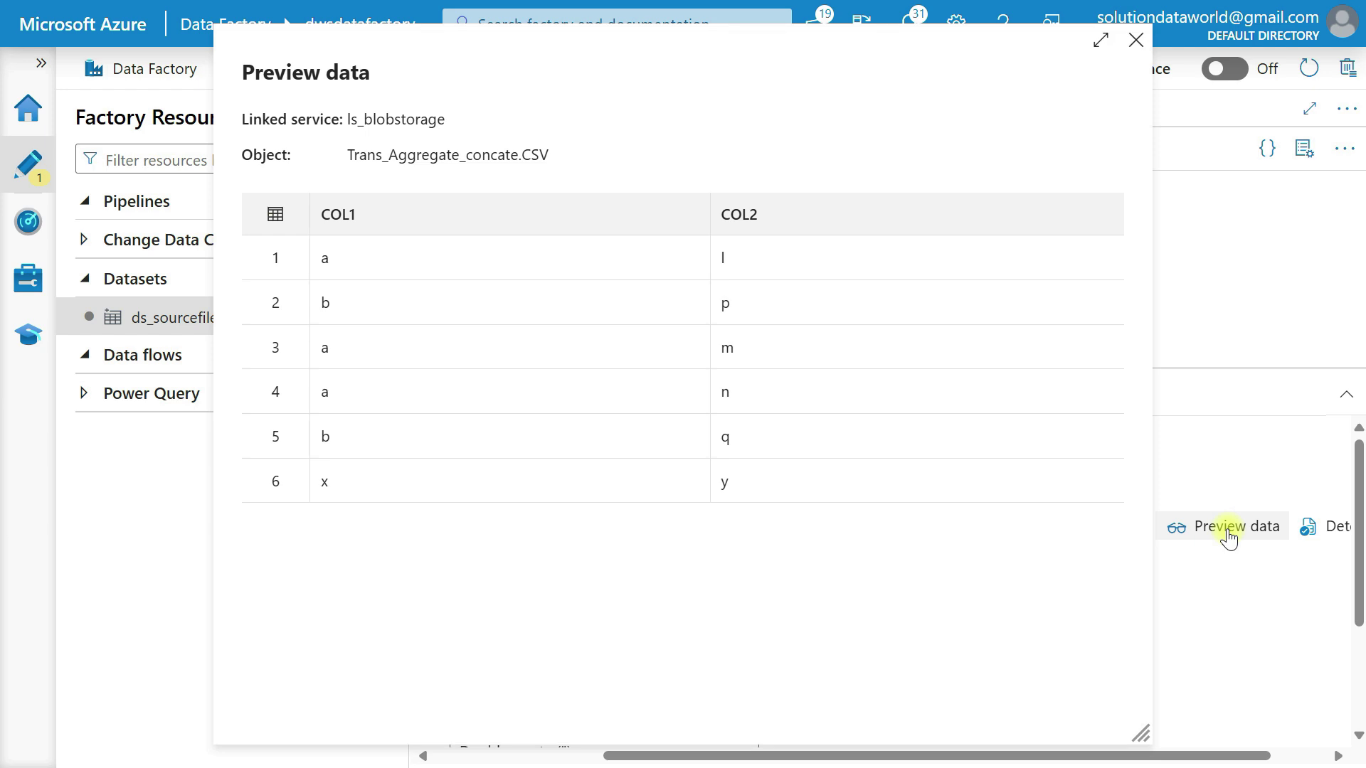
pyautogui.click(1134, 40)
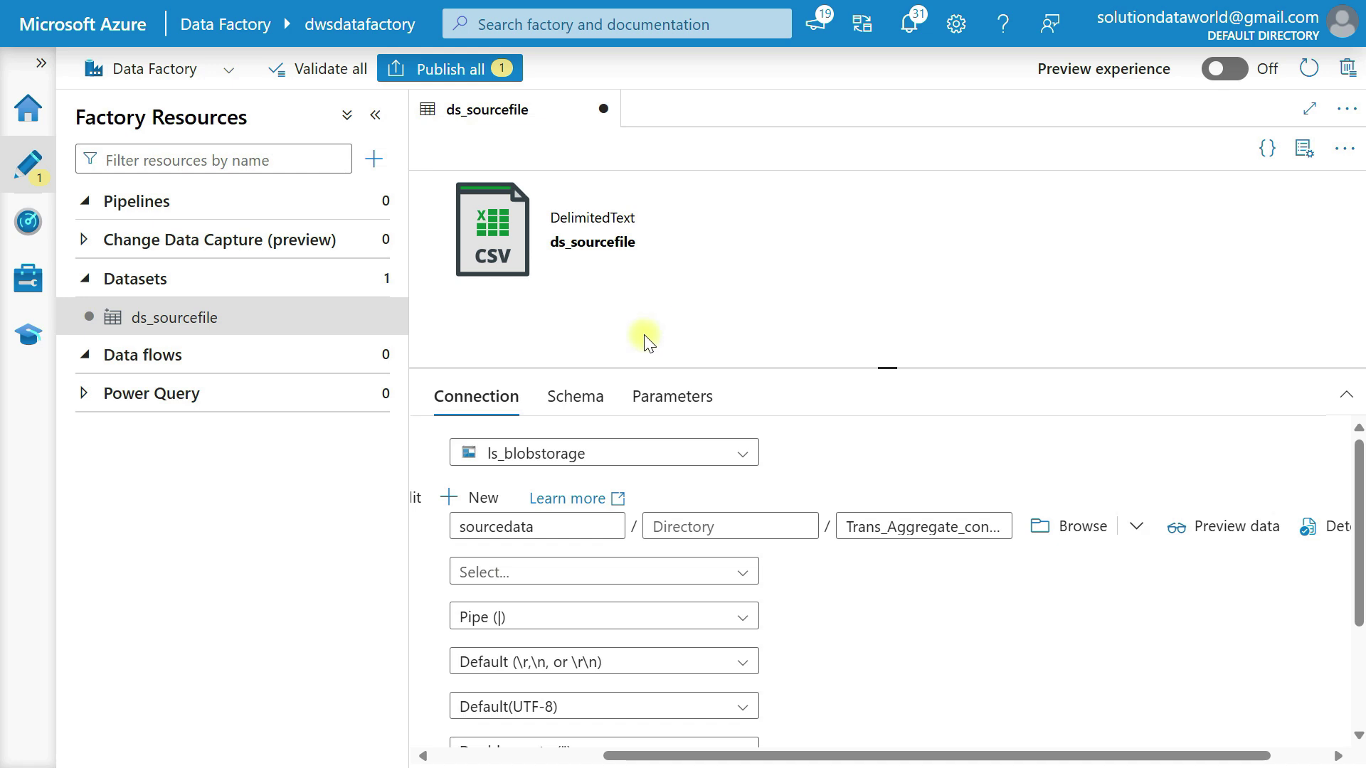
# Import the schema of ds_sourcefile from the connection/store and publish all pending changes
pyautogui.click(563, 417)
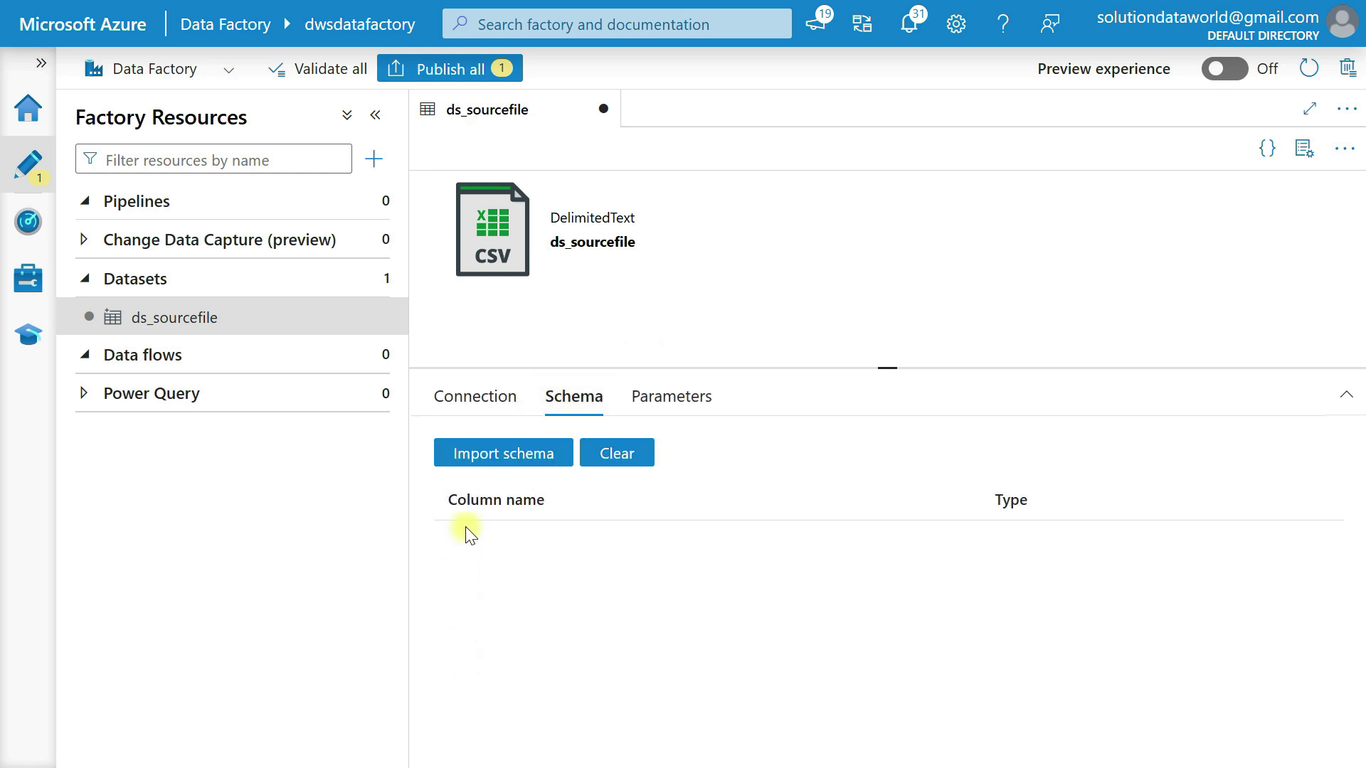
pyautogui.click(475, 461)
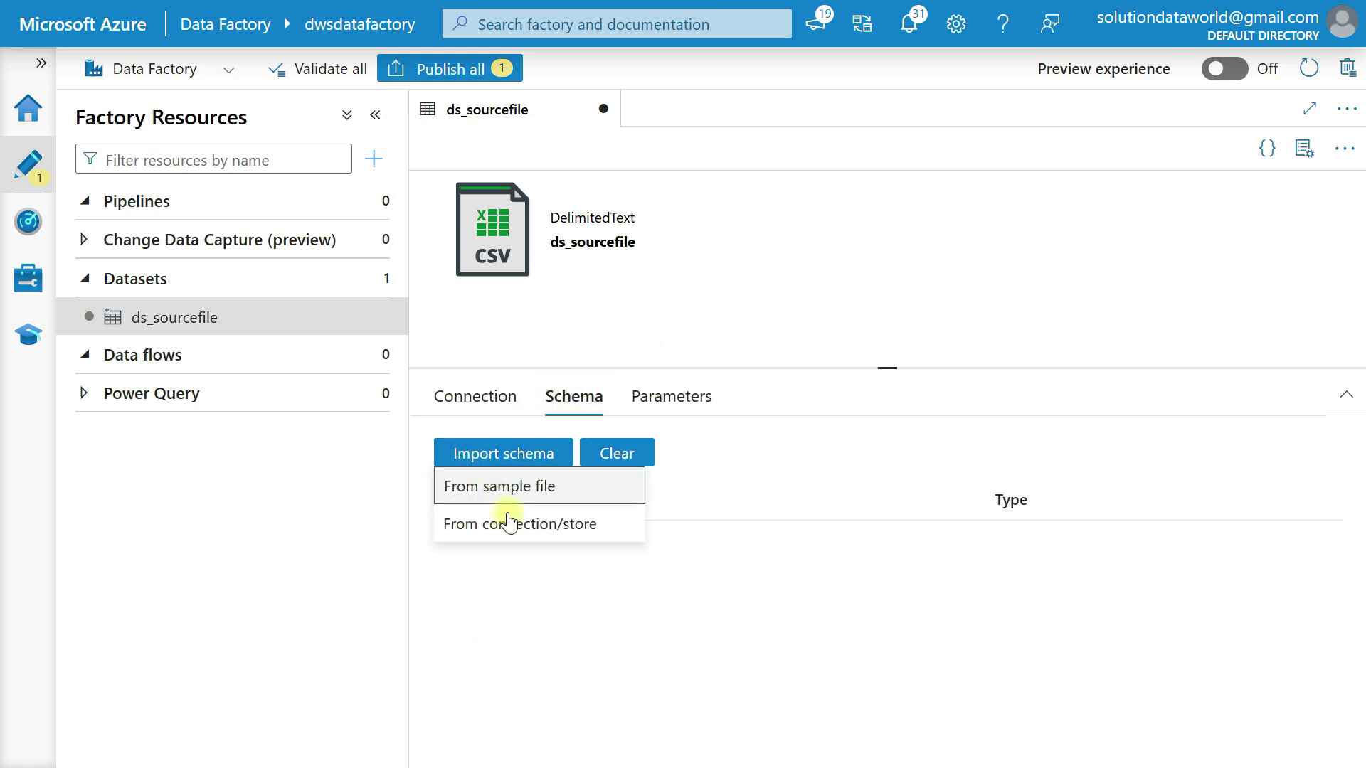
pyautogui.click(493, 524)
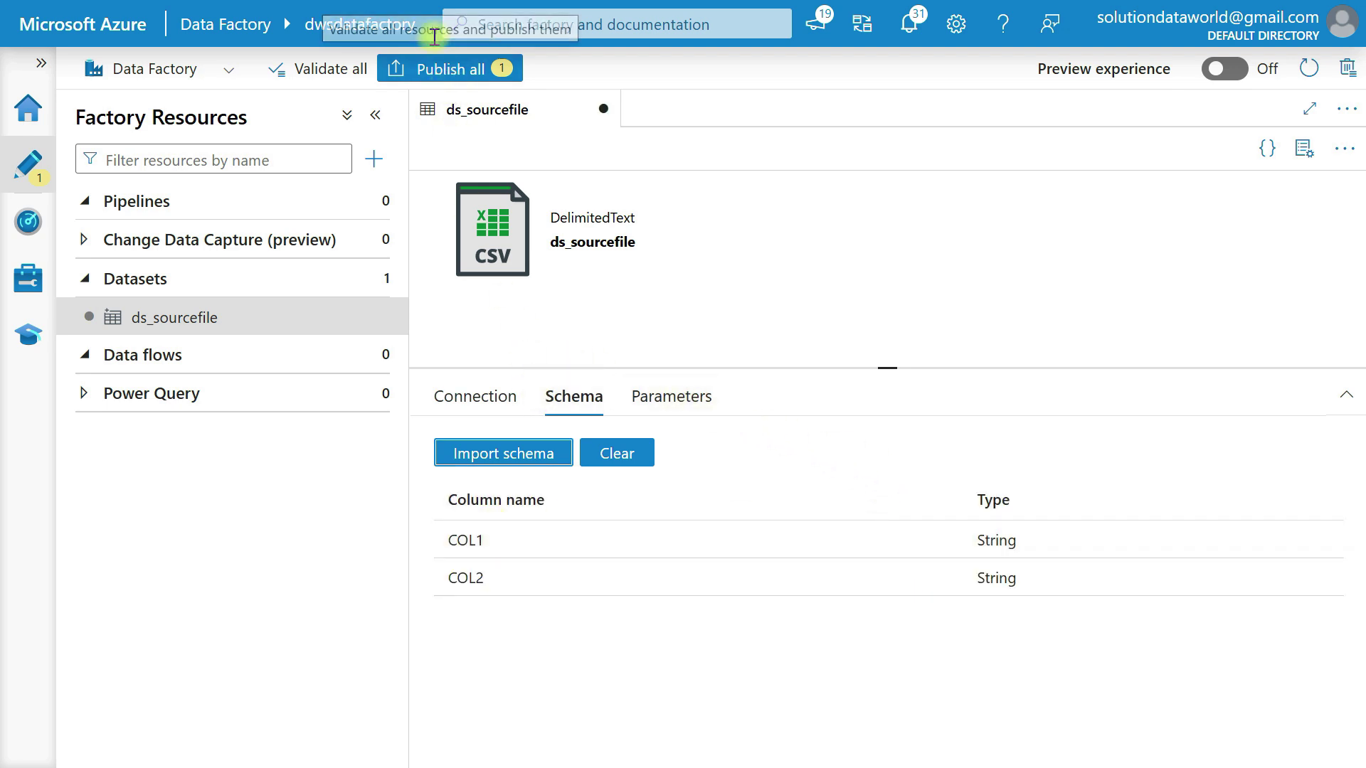
pyautogui.click(448, 68)
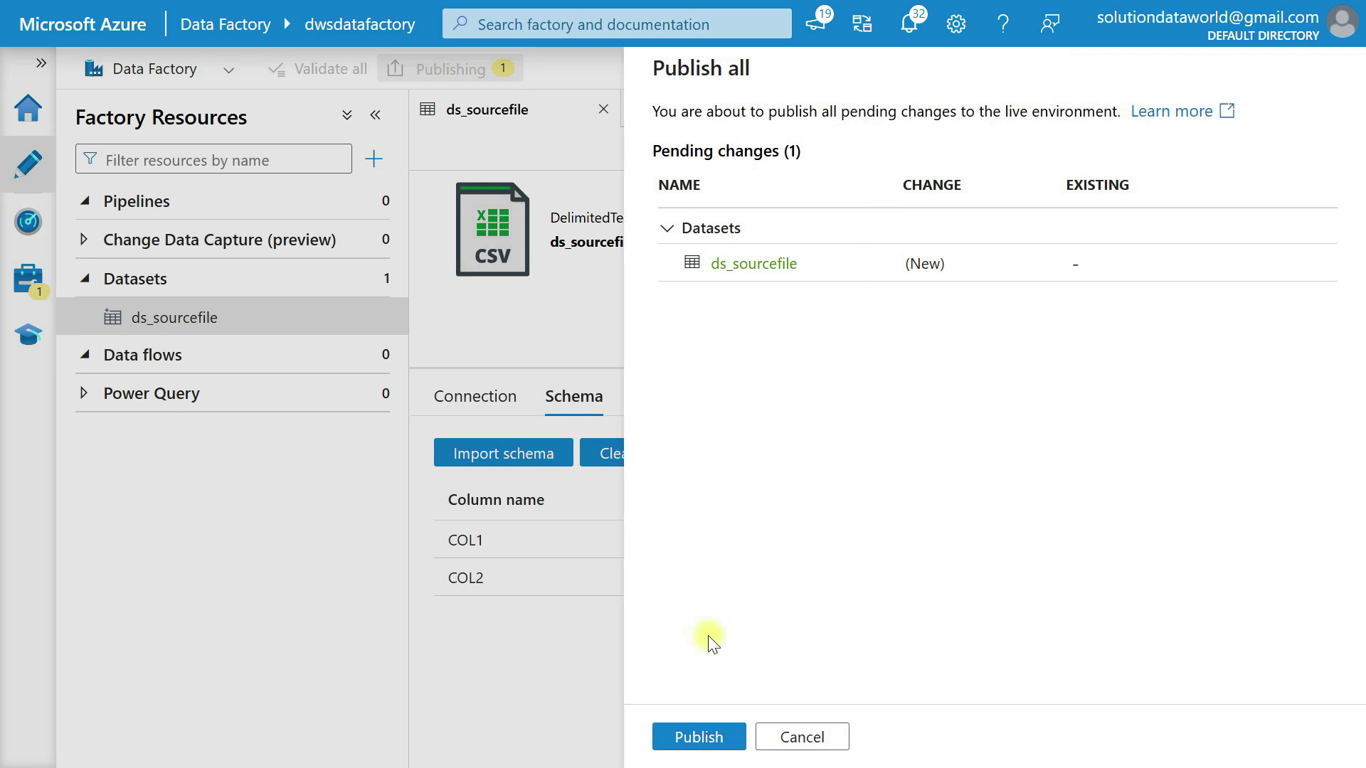
pyautogui.click(697, 739)
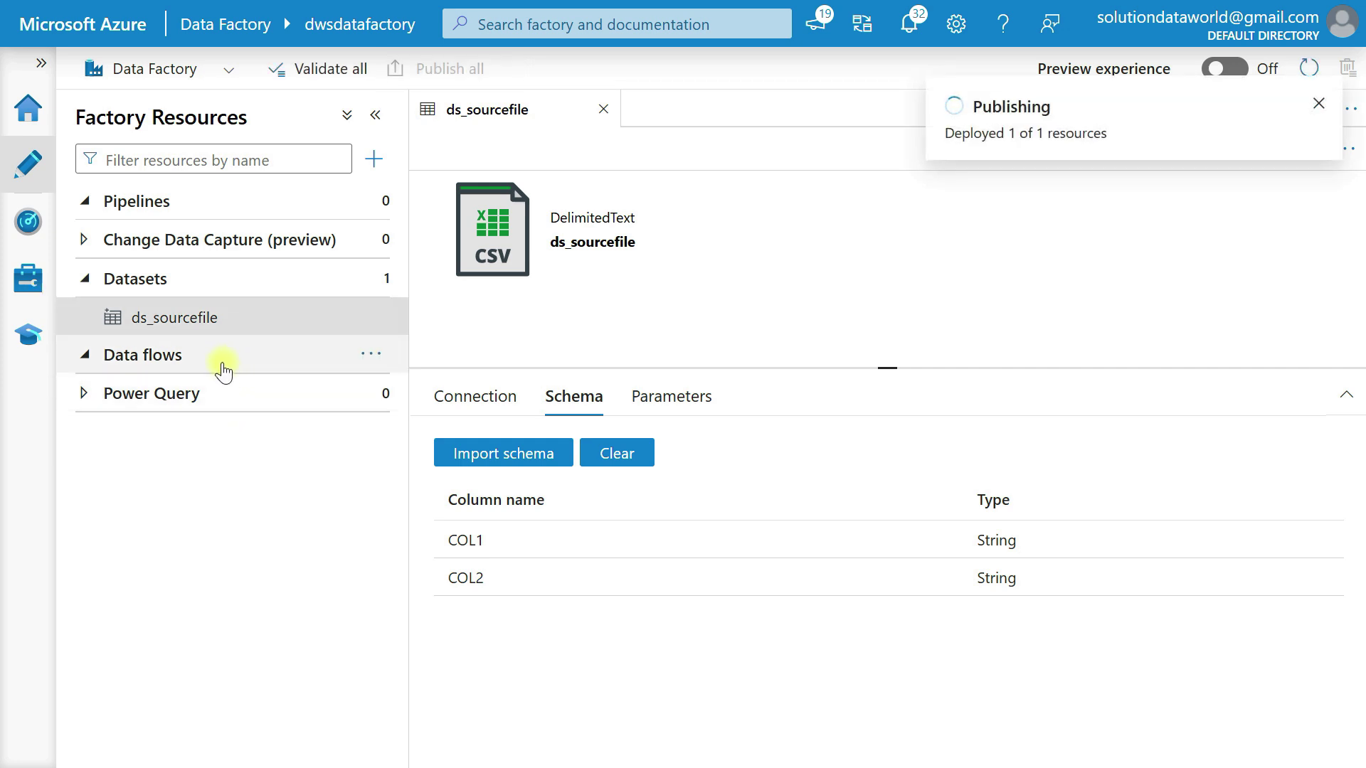
# Create a new data flow and add a source to its canvas
pyautogui.click(221, 364)
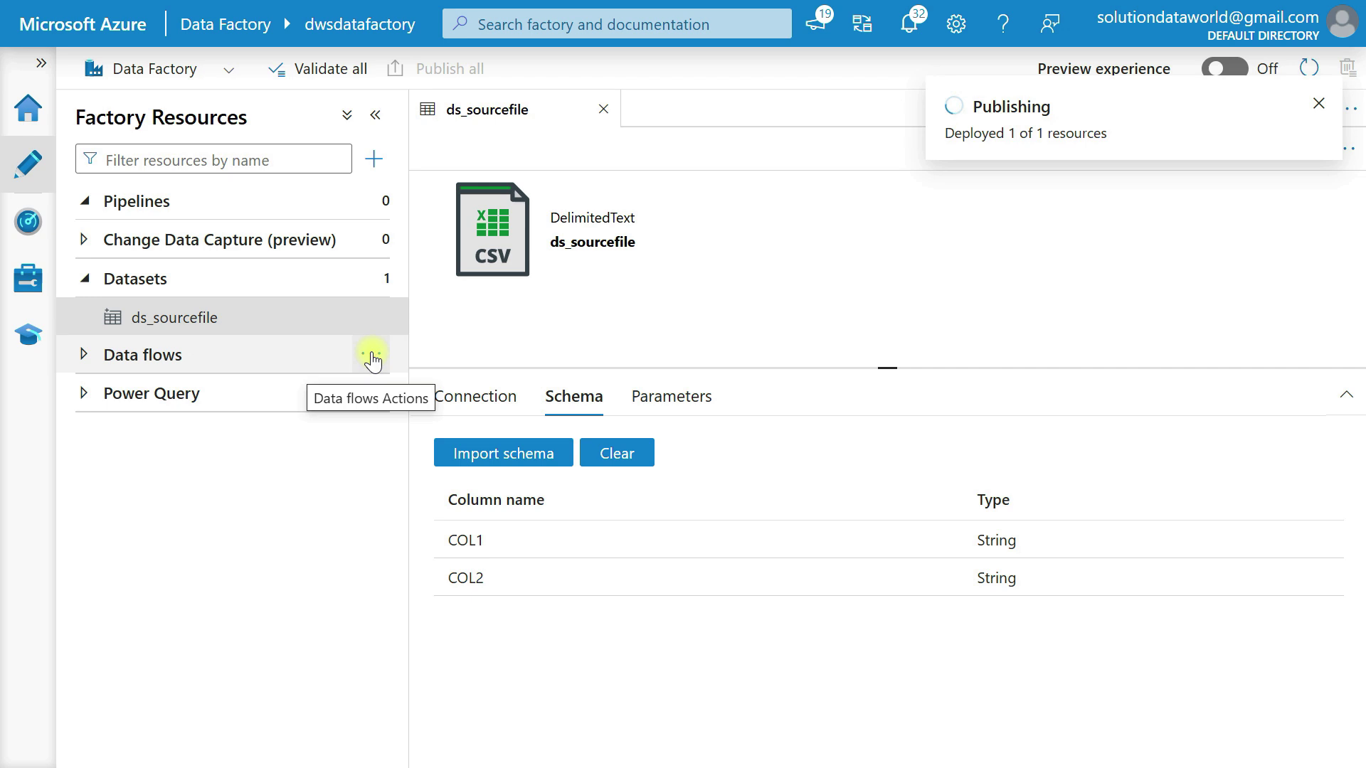
pyautogui.click(371, 355)
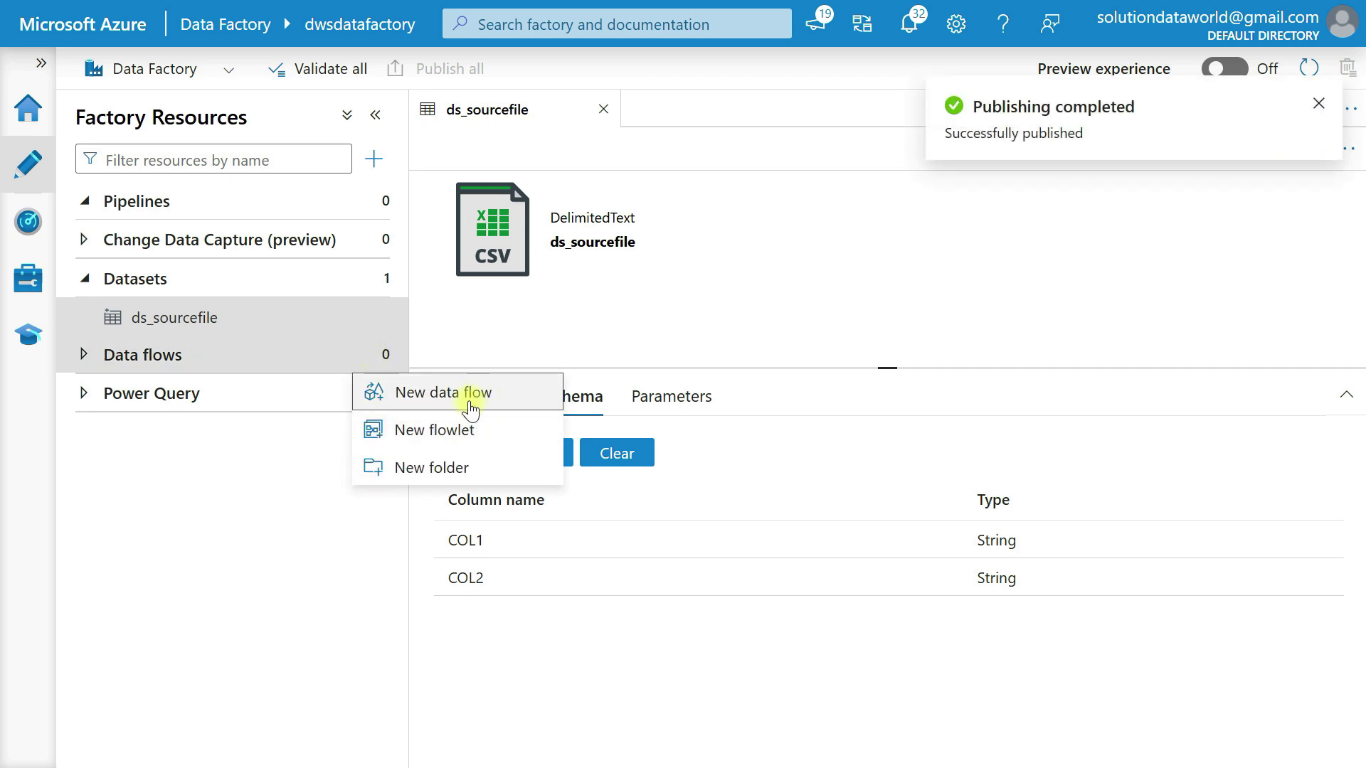
pyautogui.click(469, 407)
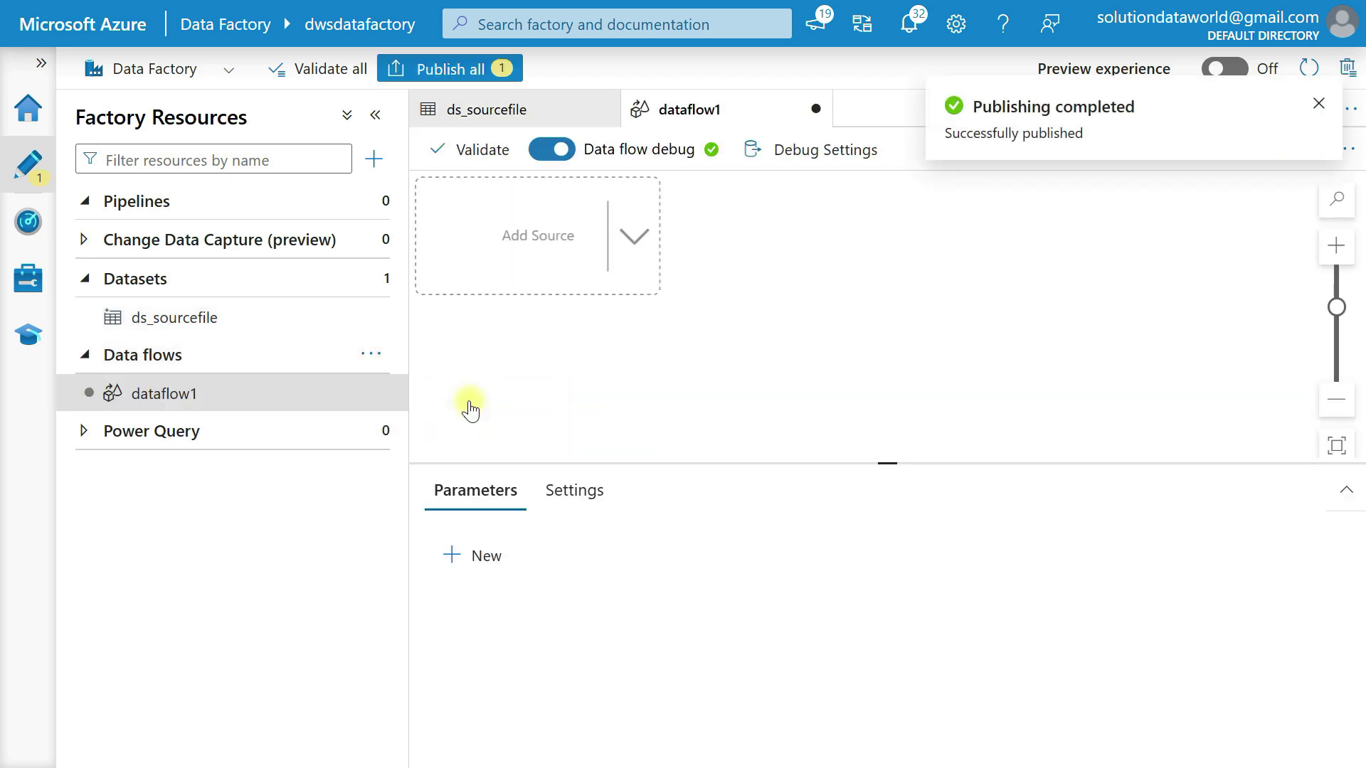
pyautogui.click(635, 229)
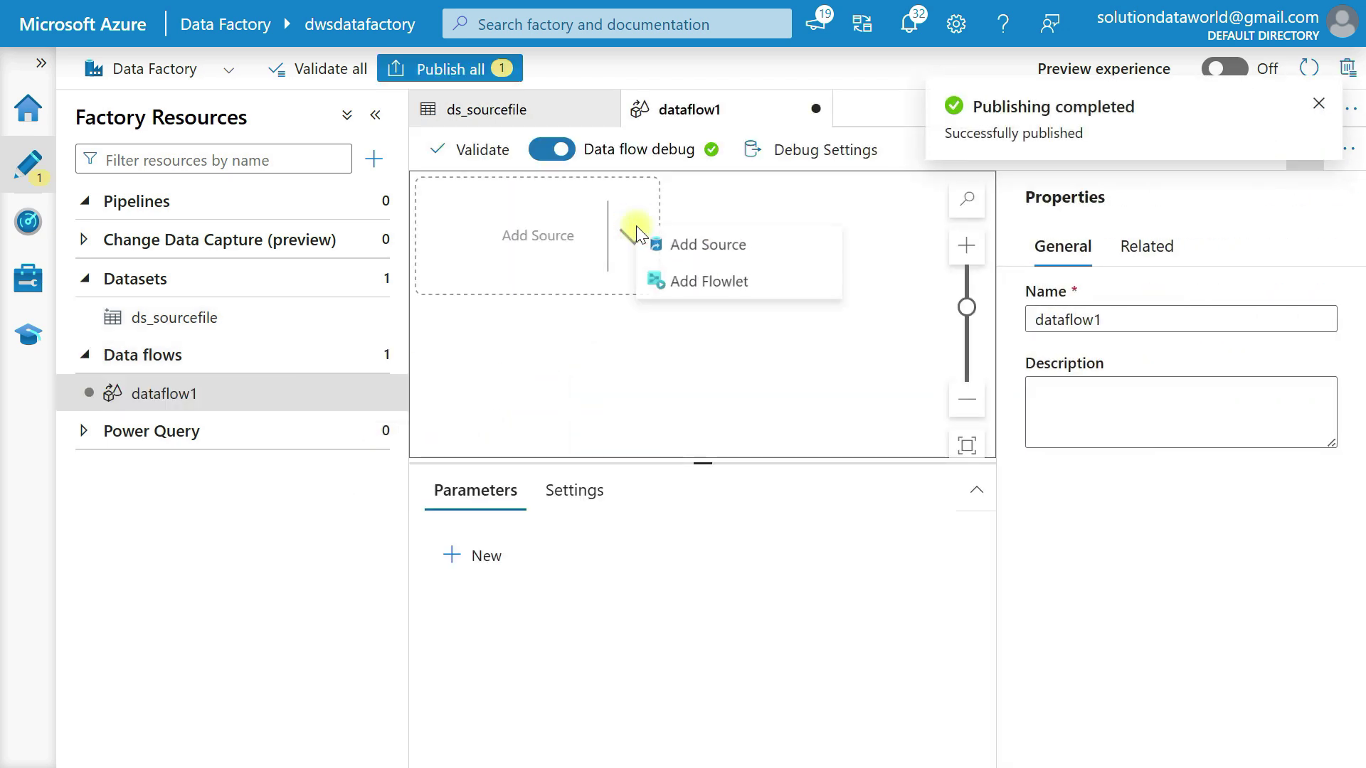
pyautogui.click(693, 249)
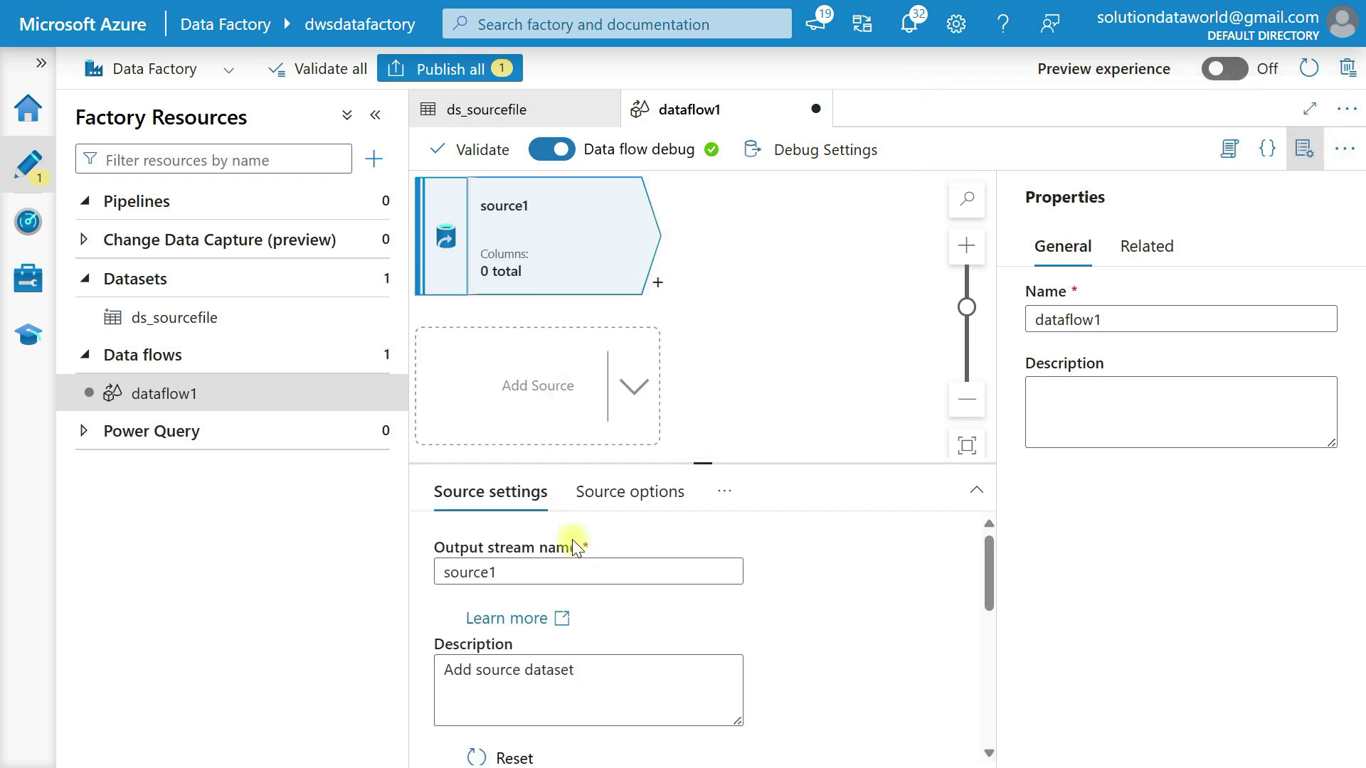
# Hide the properties and factory resources panes and set the source's output stream name to sourcefile
pyautogui.click(1304, 148)
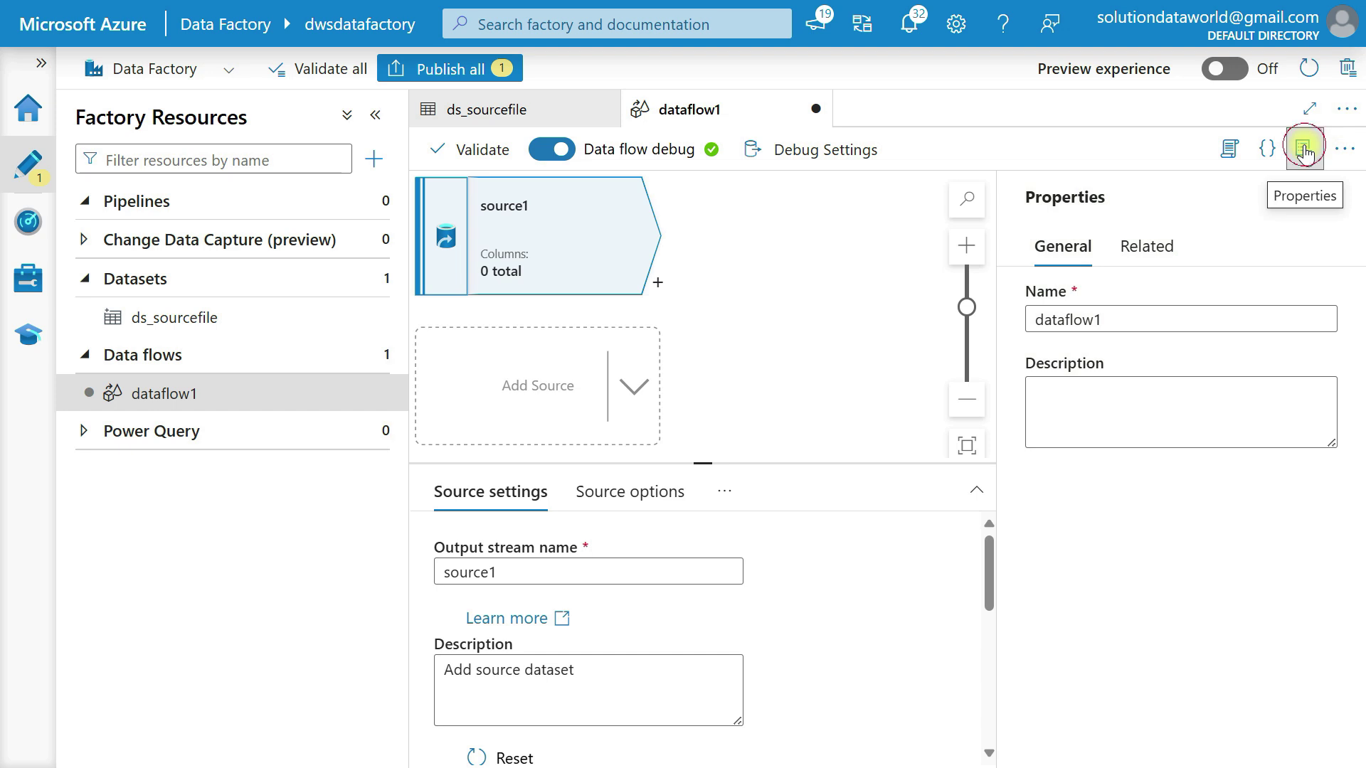
pyautogui.click(384, 113)
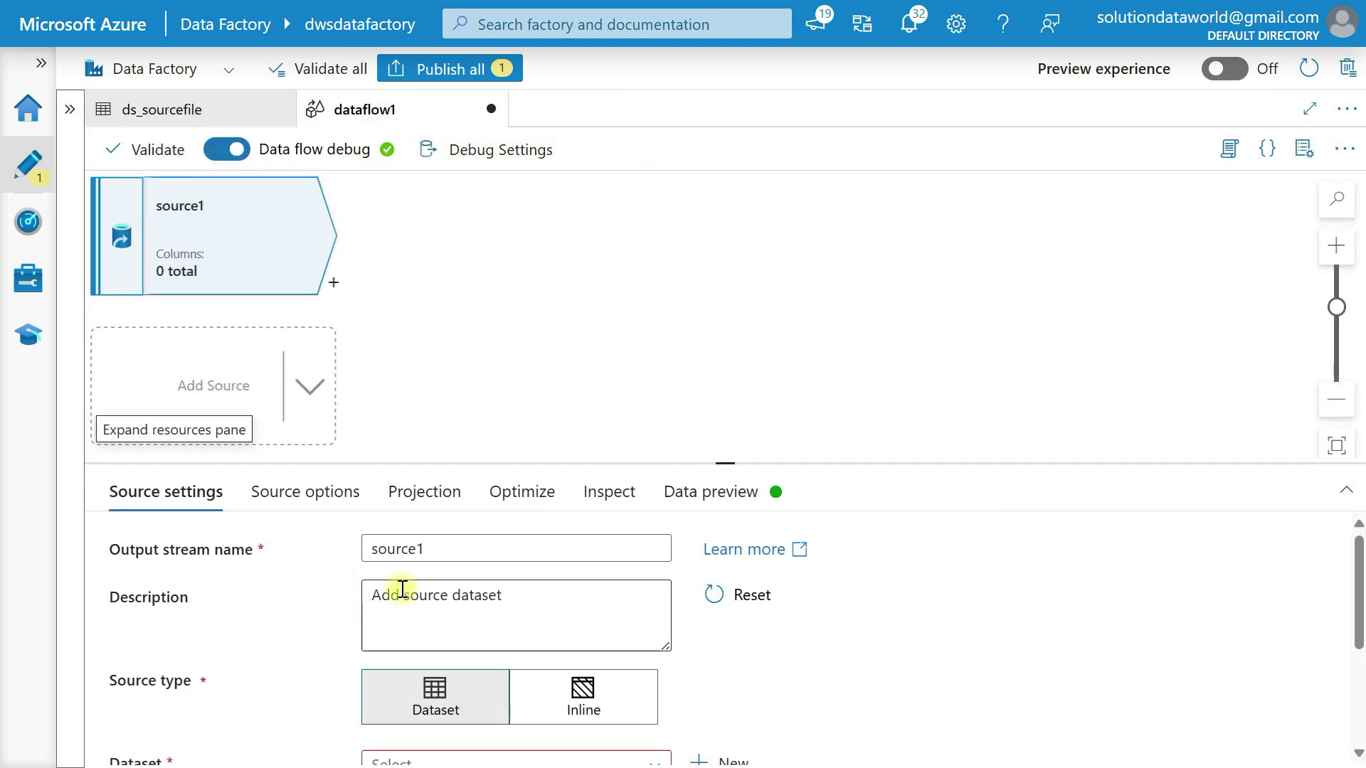
pyautogui.click(427, 552)
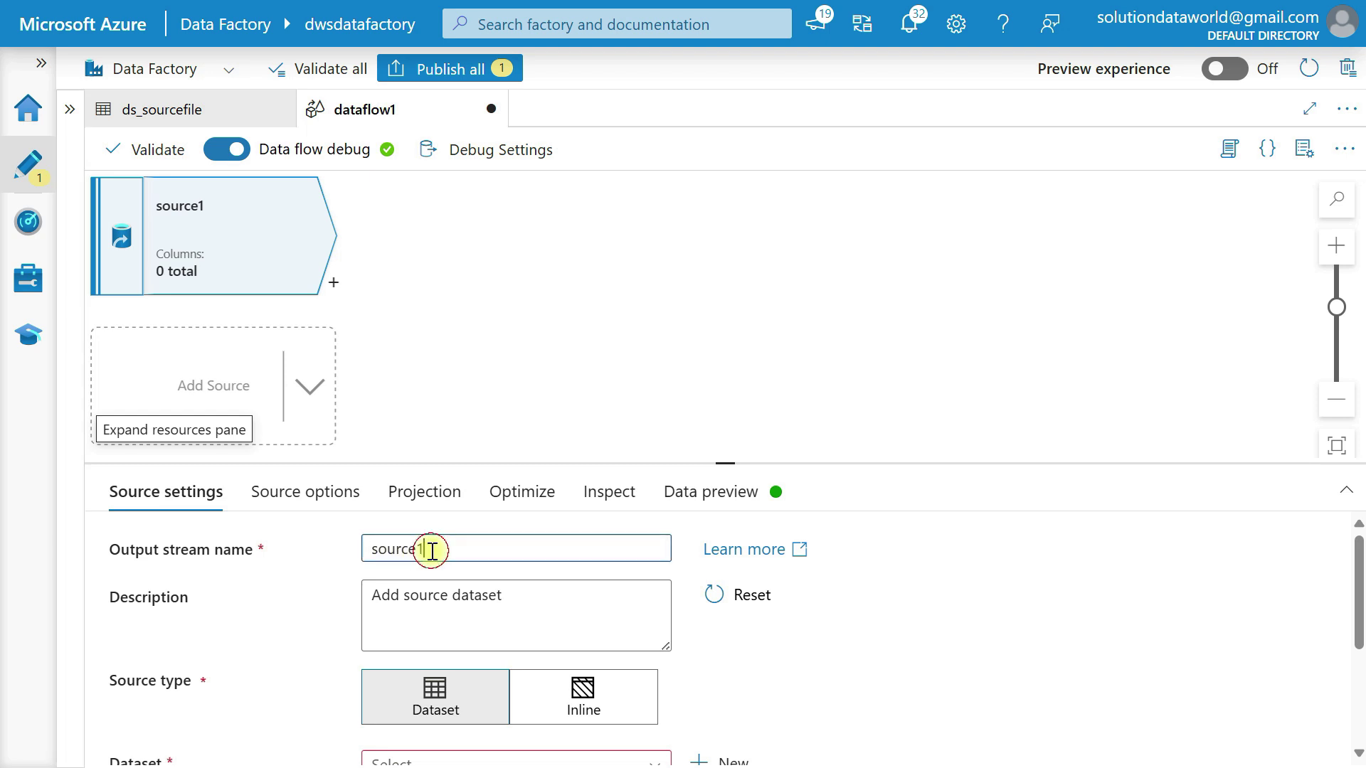
pyautogui.press('BackSpace')
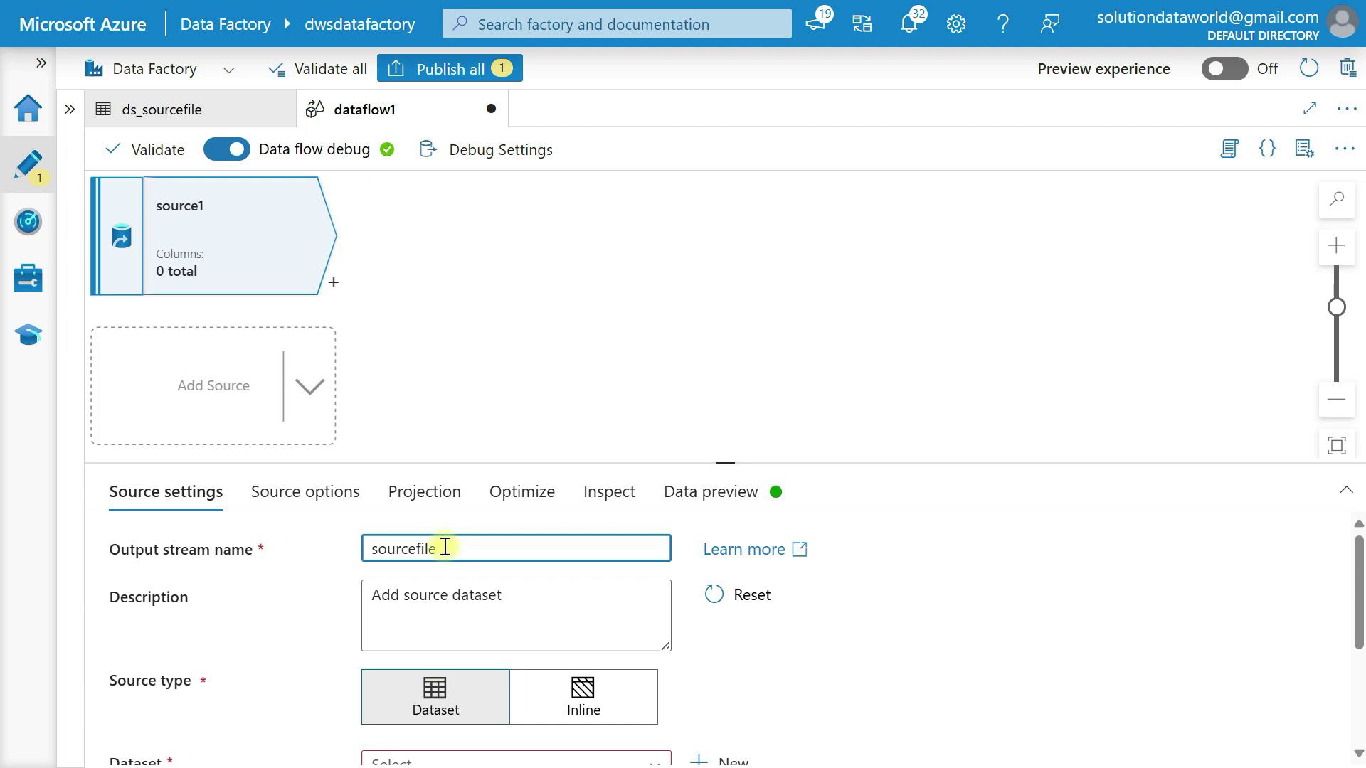
# Assign the ds_sourcefile dataset to the source, keeping Allow schema drift enabled and Validate schema disabled
pyautogui.scroll(-1, 445, 547)
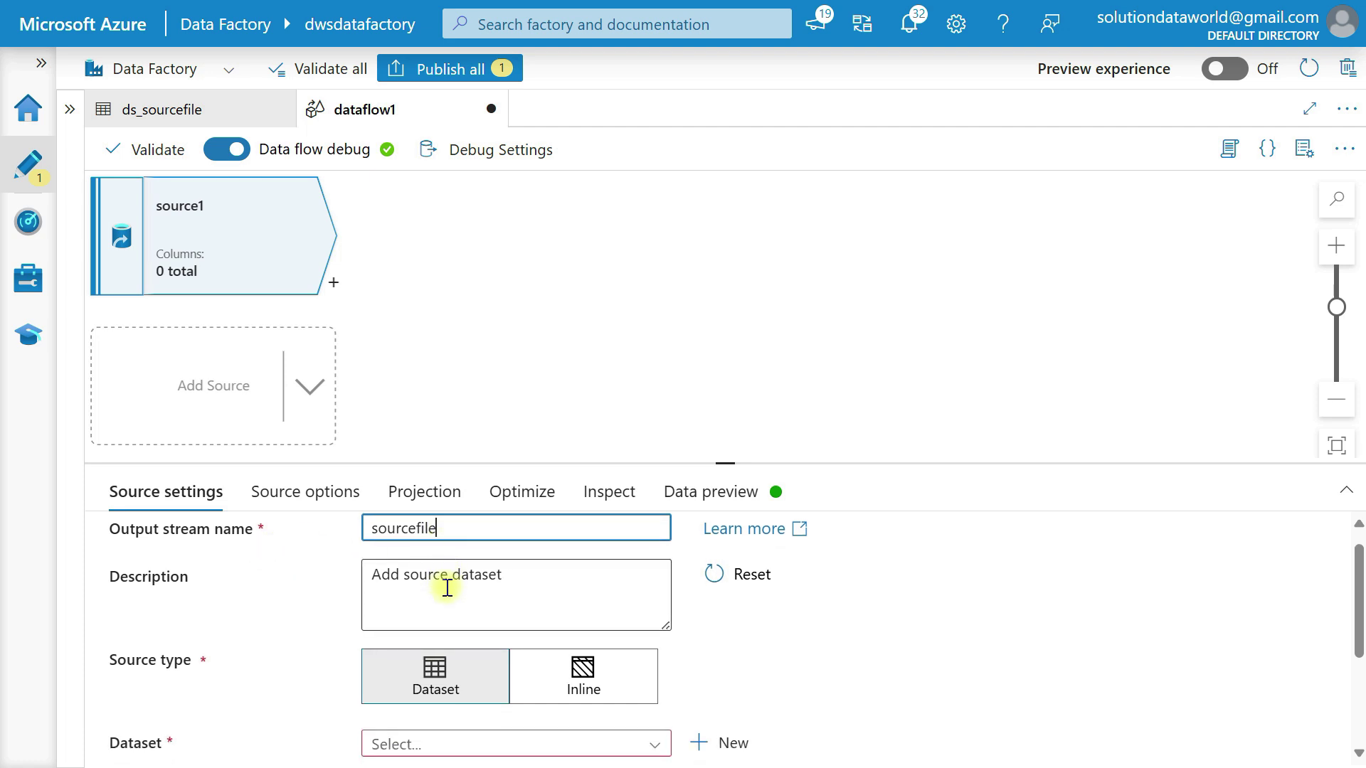
pyautogui.scroll(-2, 445, 587)
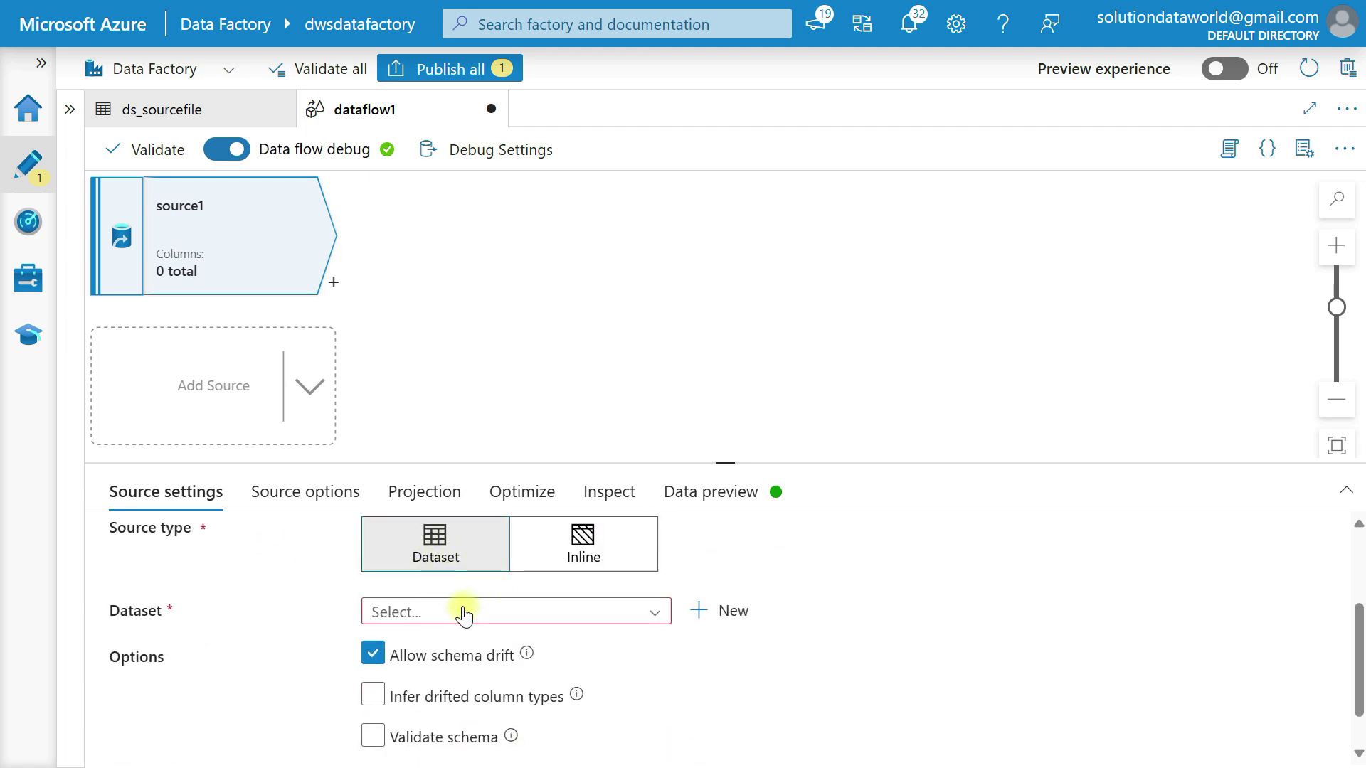
pyautogui.click(464, 613)
pyautogui.click(454, 644)
pyautogui.scroll(-2, 454, 647)
pyautogui.click(454, 651)
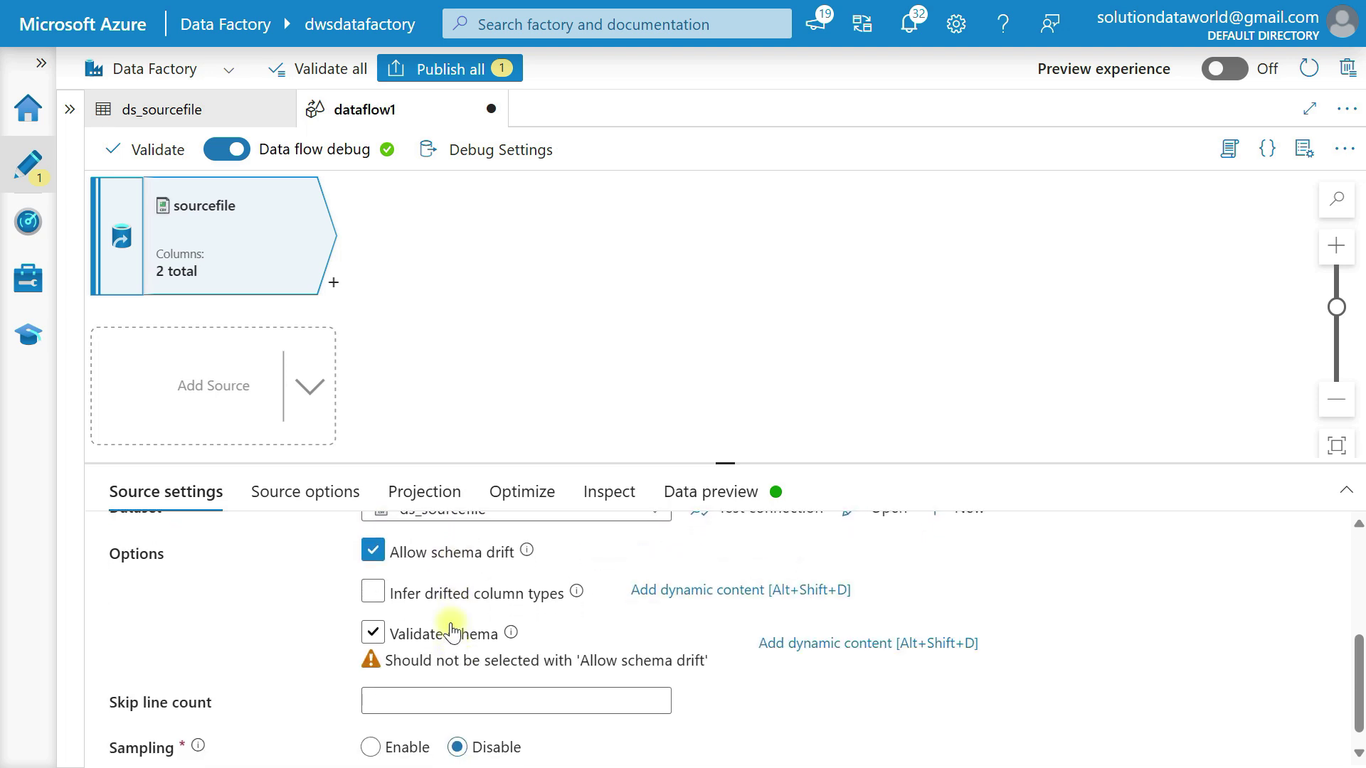
pyautogui.click(452, 647)
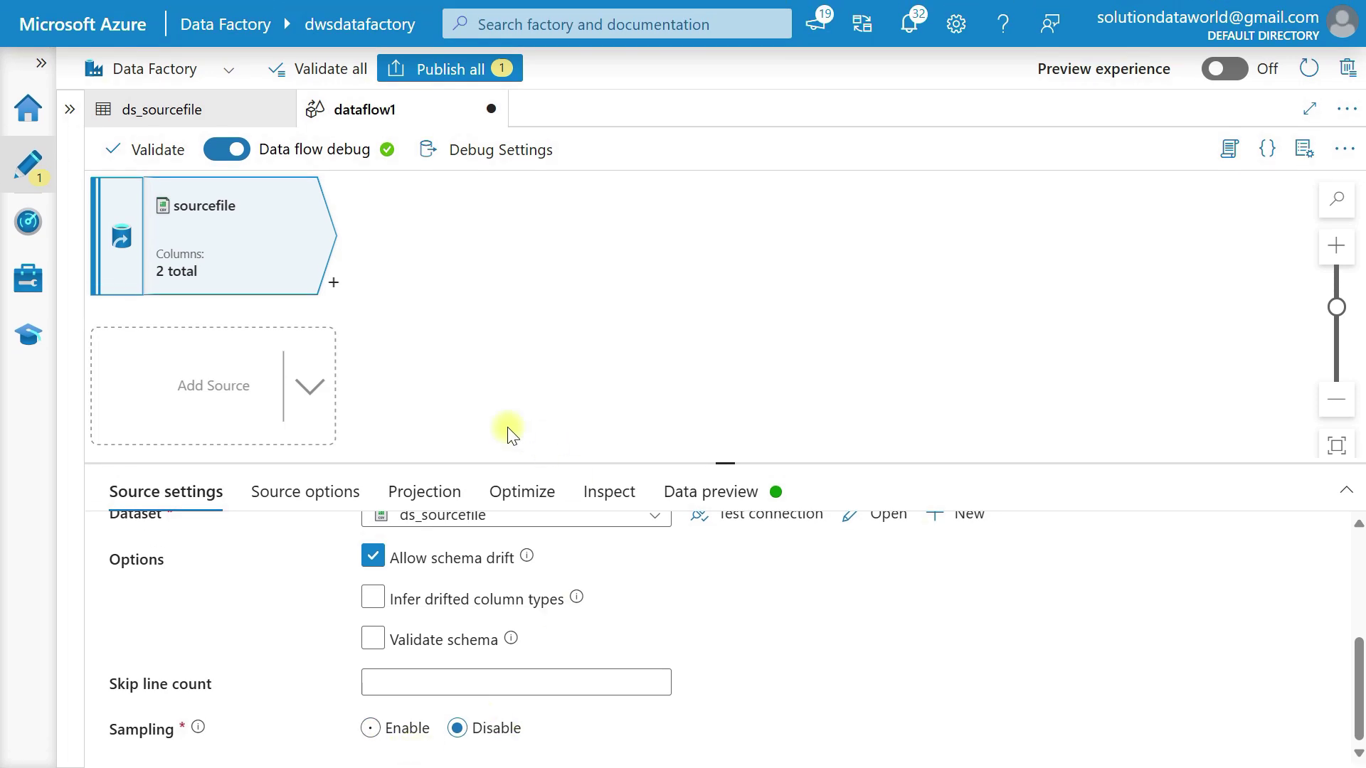
# Review the sourcefile source's options, column projection, partitioning option and inspected column list
pyautogui.click(331, 490)
pyautogui.scroll(-4, 435, 601)
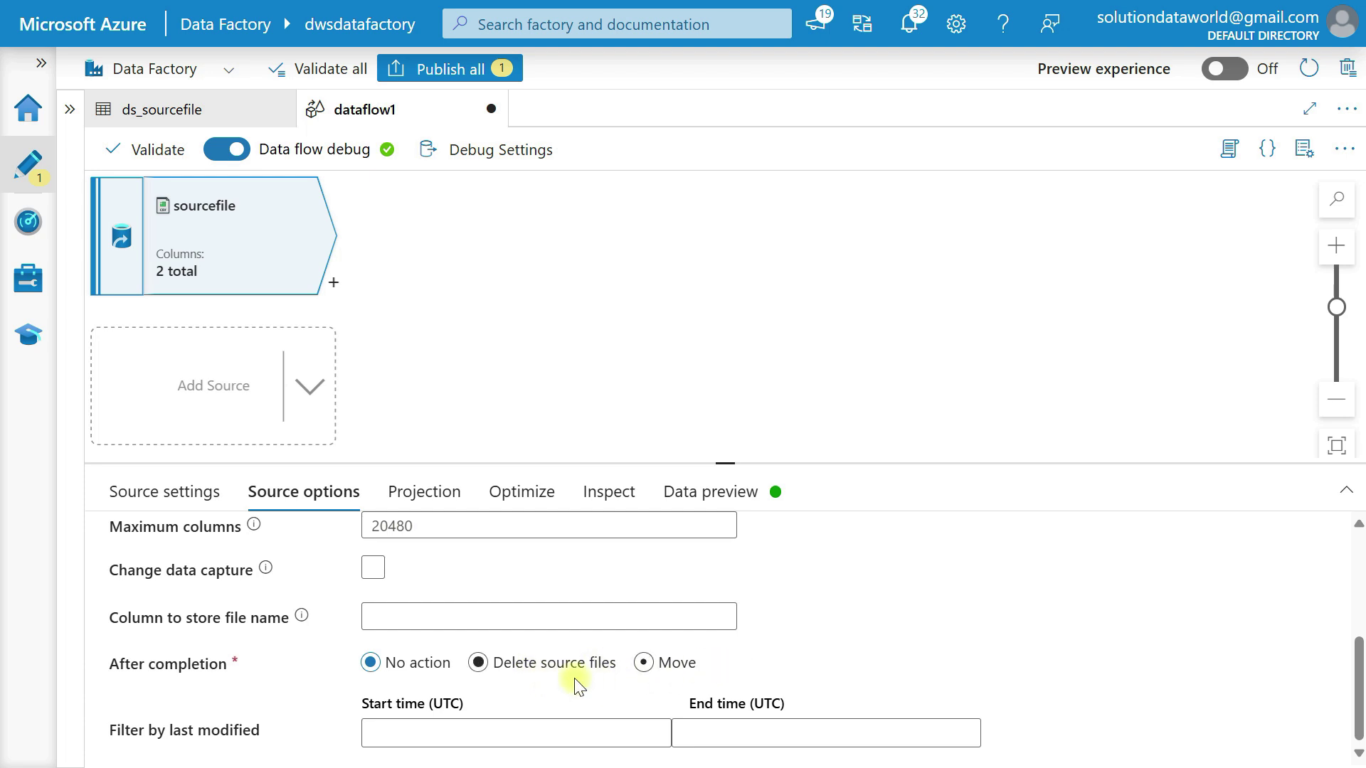
pyautogui.click(420, 491)
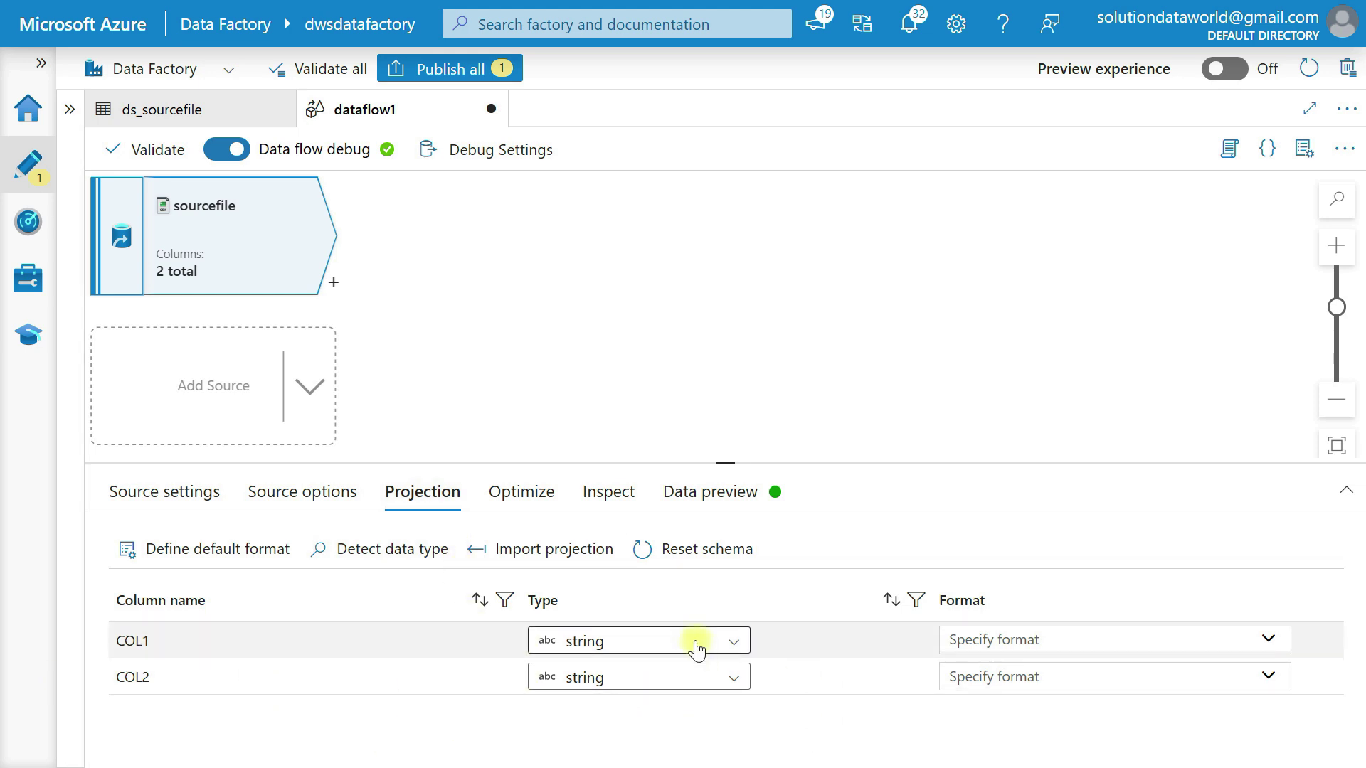
pyautogui.click(521, 495)
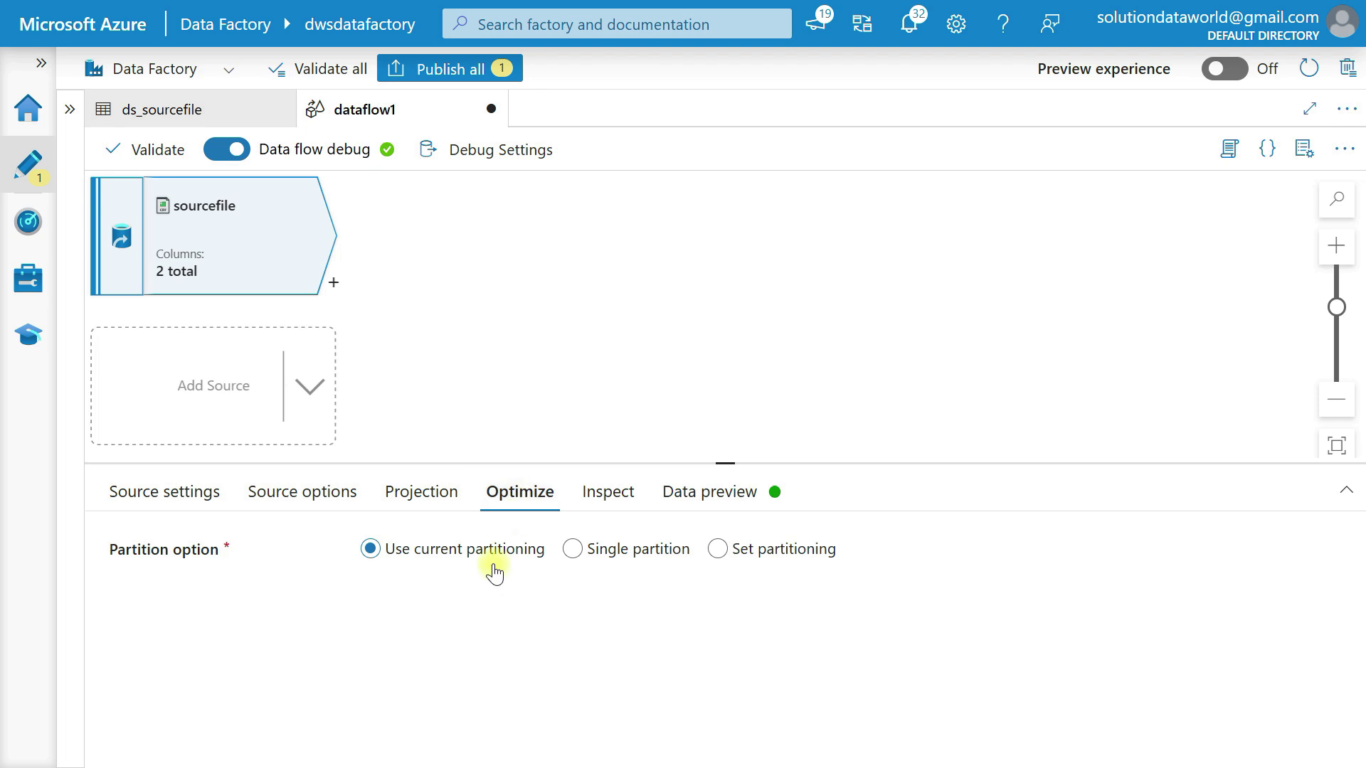
pyautogui.click(613, 494)
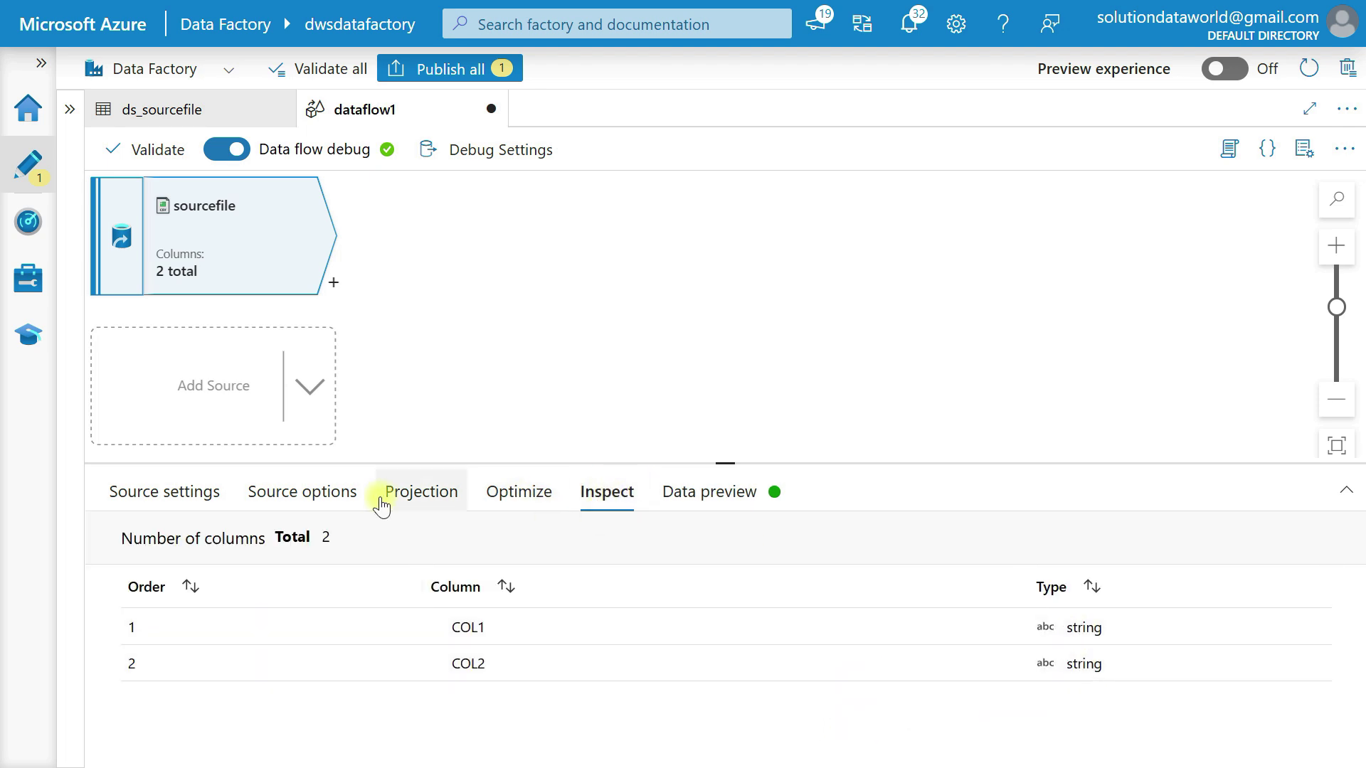
pyautogui.click(409, 493)
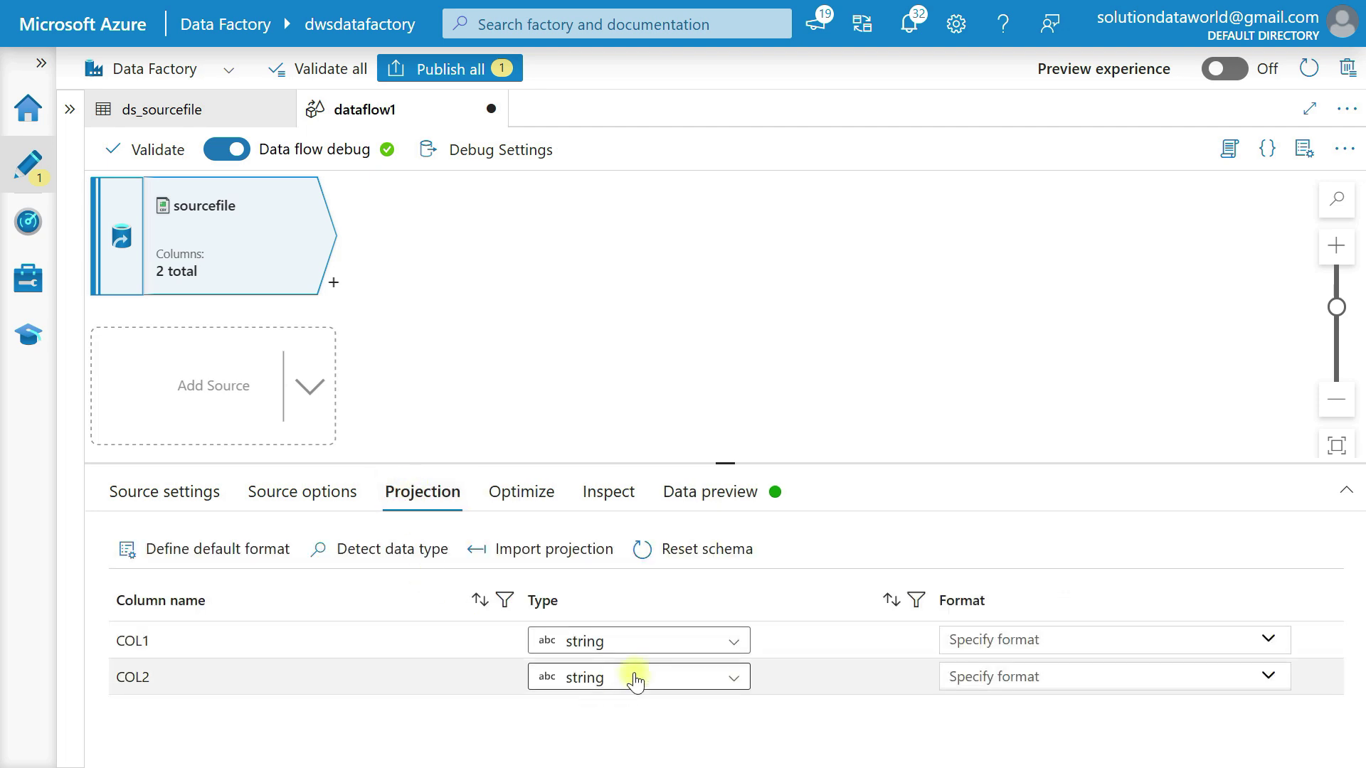
pyautogui.click(596, 500)
# Load the data preview of the sourcefile source and enlarge the preview area
pyautogui.click(701, 501)
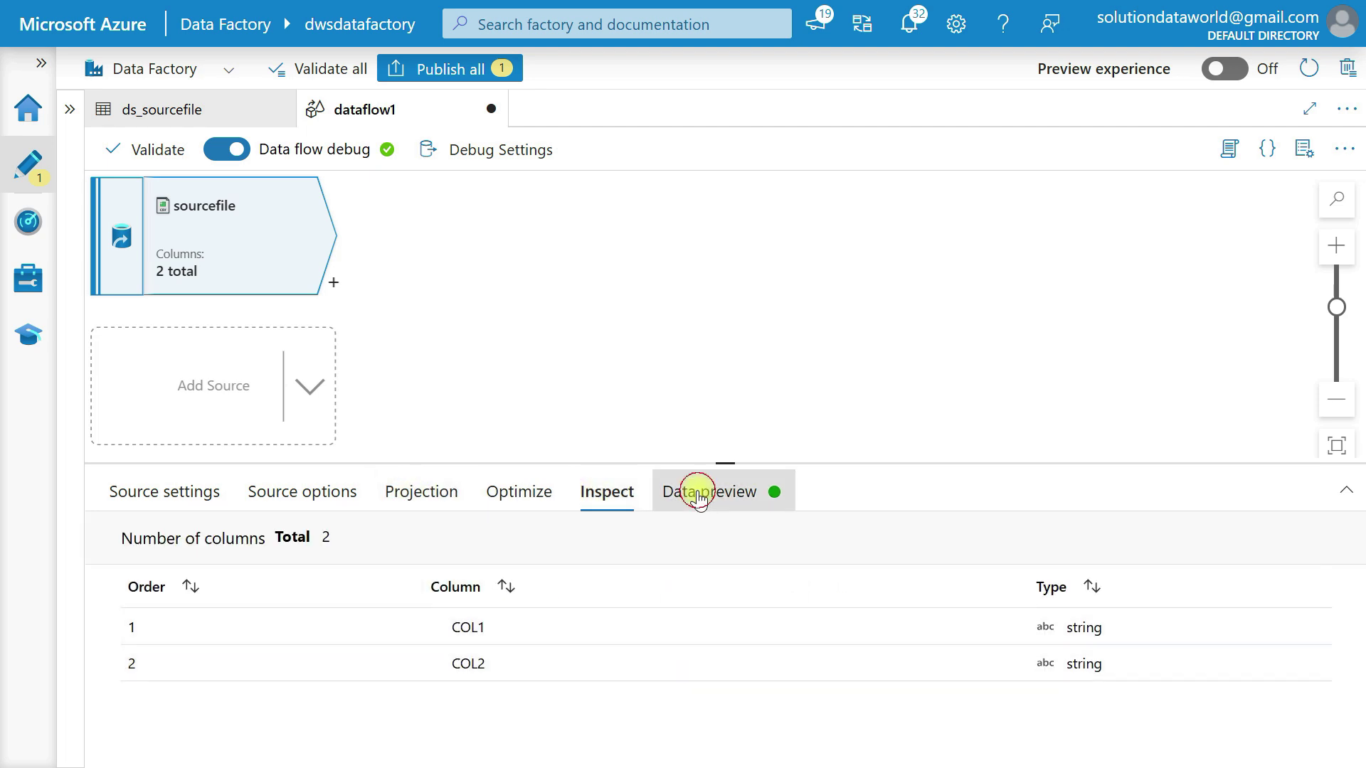
pyautogui.click(191, 592)
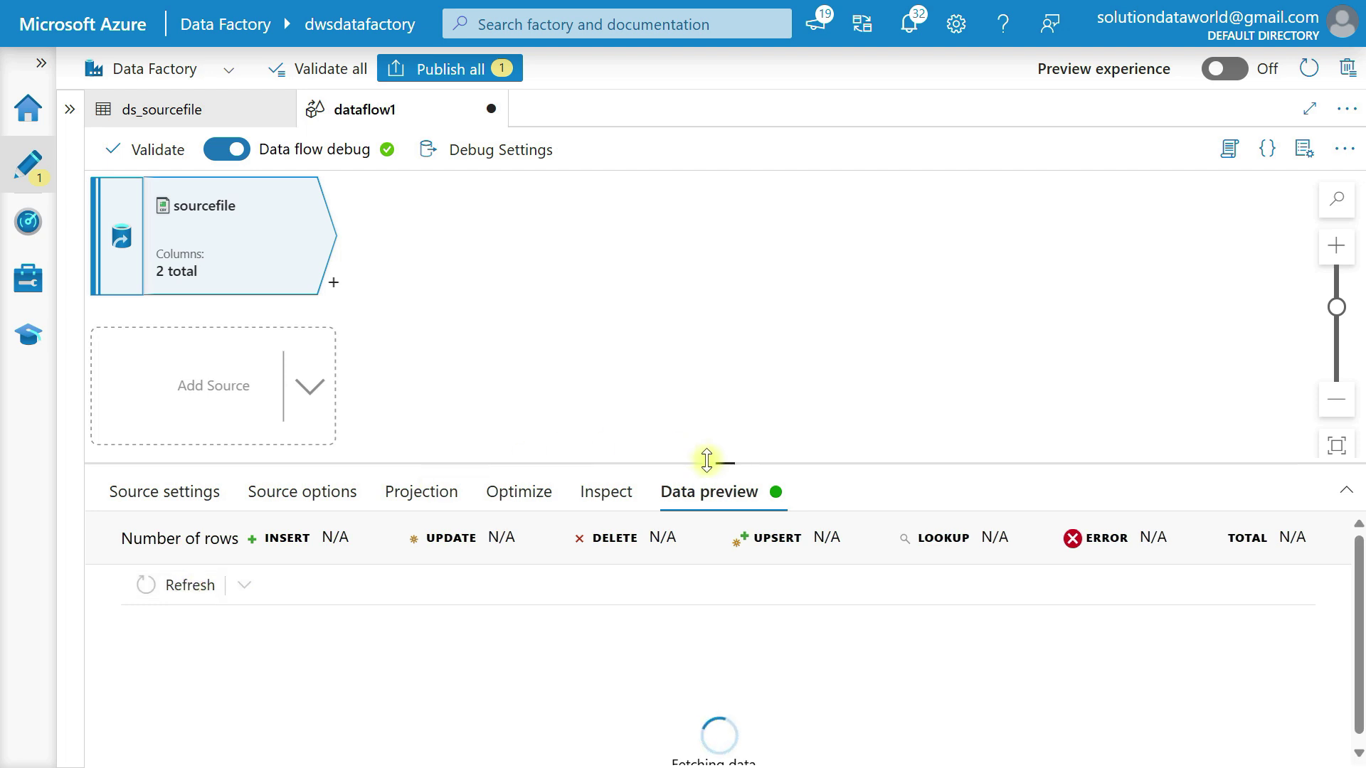
pyautogui.moveTo(718, 464); pyautogui.dragTo(723, 370)
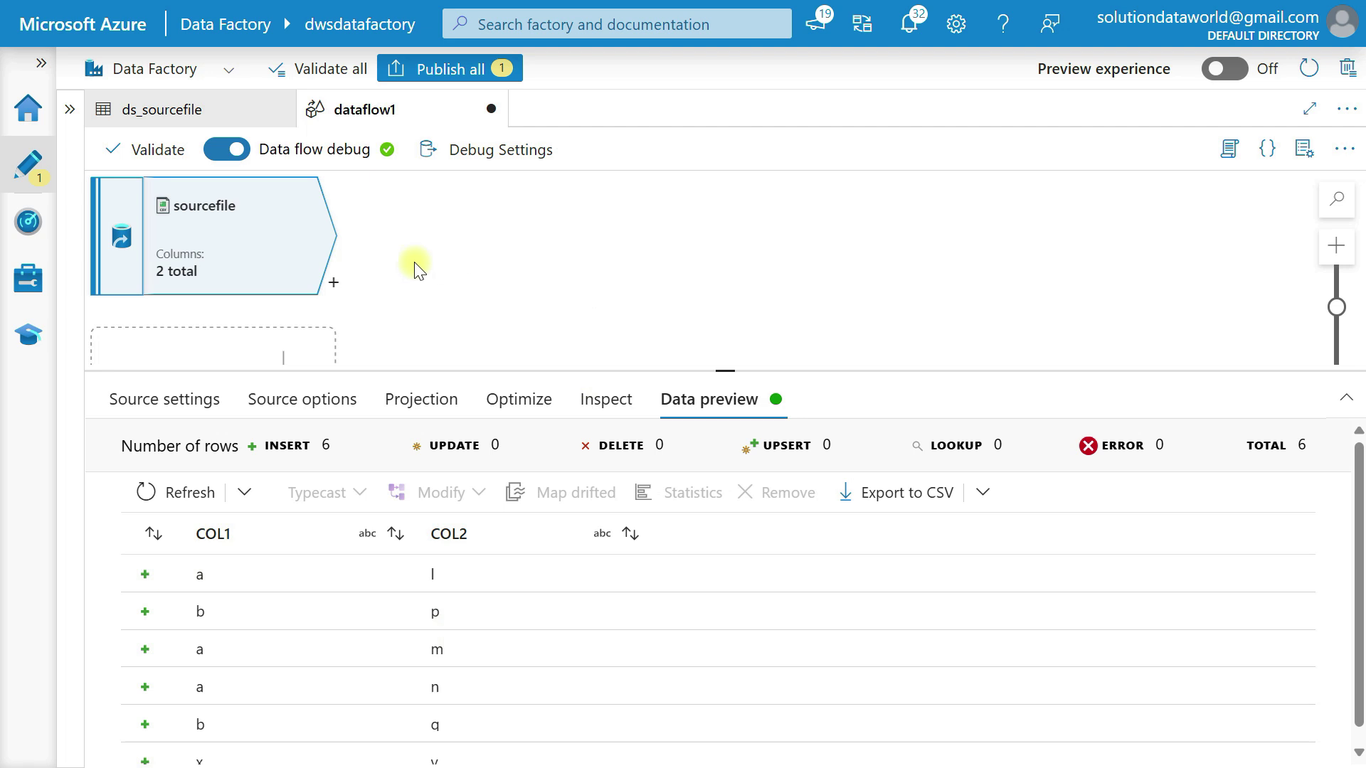
# Add an Aggregate transformation named aggregate after sourcefile and group it by COL1
pyautogui.click(332, 285)
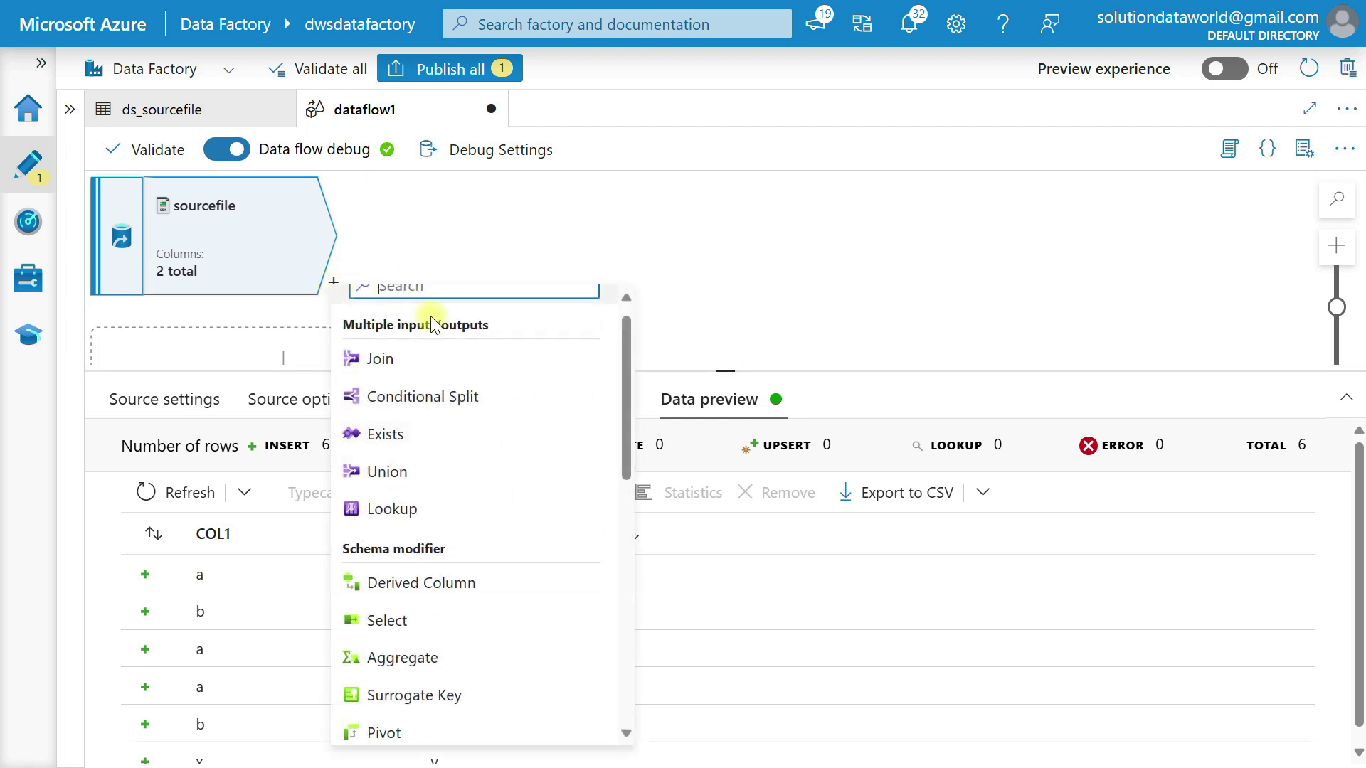
pyautogui.click(419, 658)
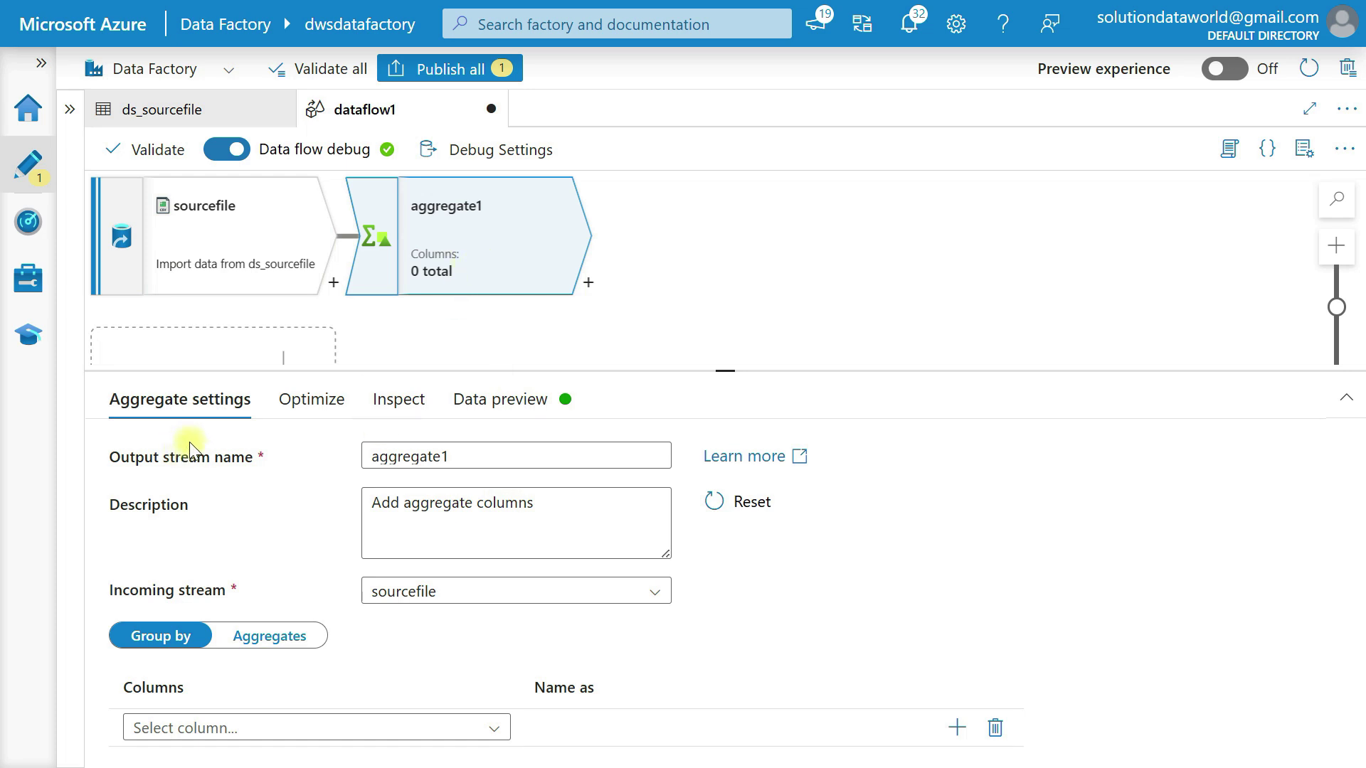
pyautogui.click(466, 456)
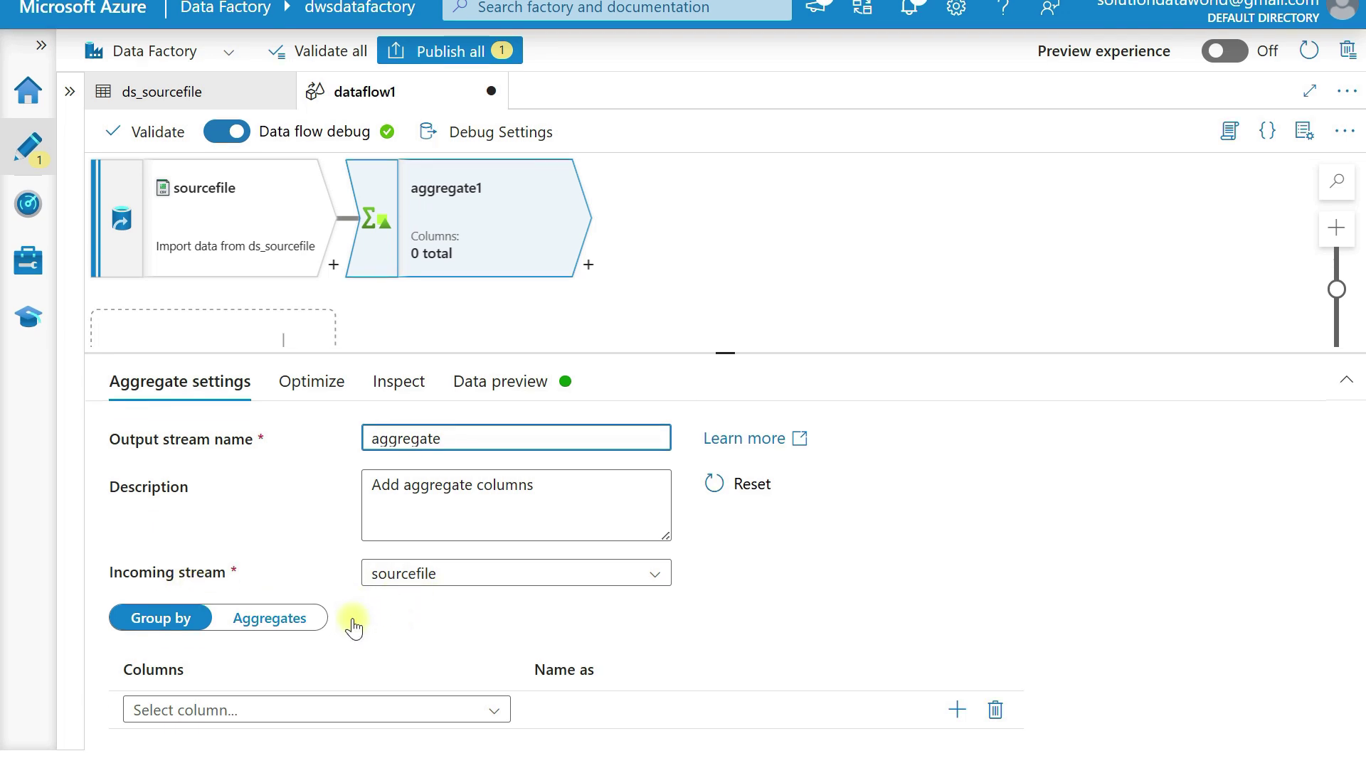
pyautogui.click(224, 726)
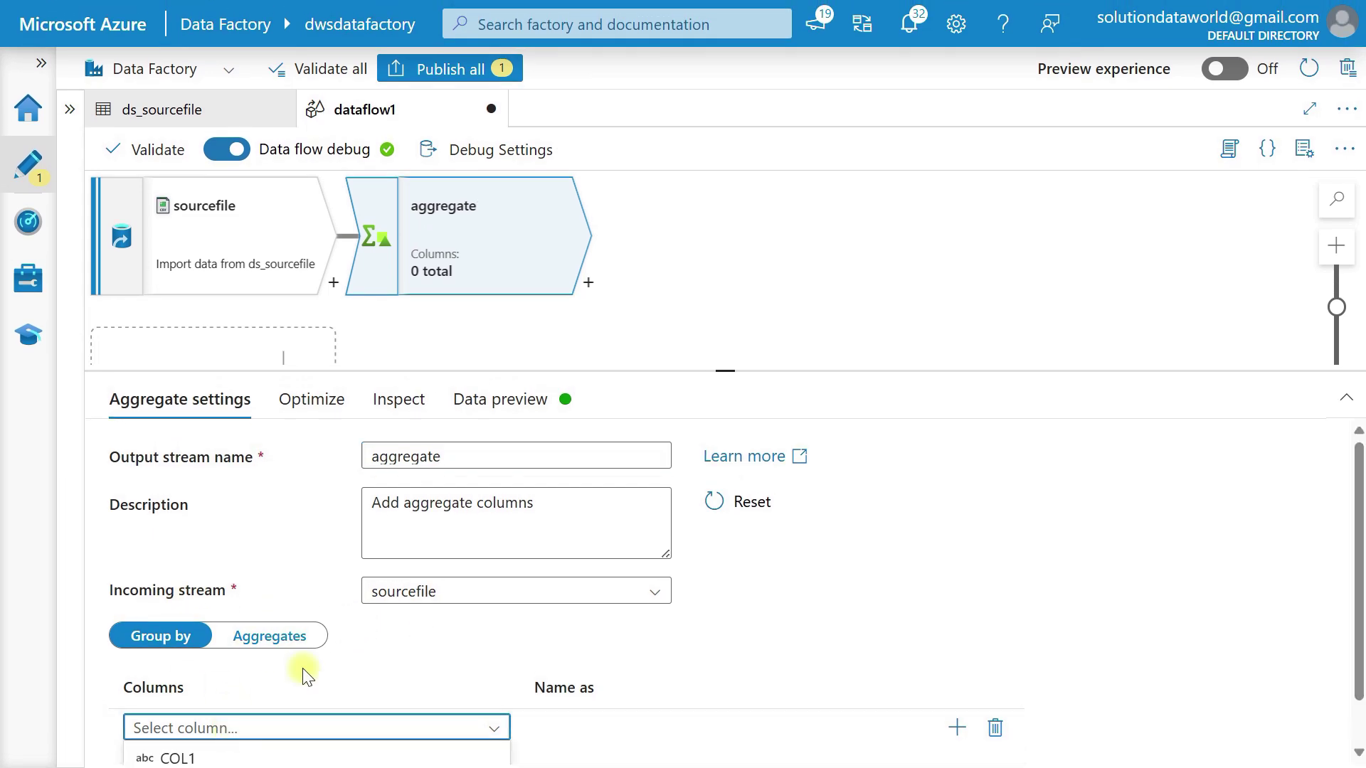
pyautogui.scroll(-1, 232, 758)
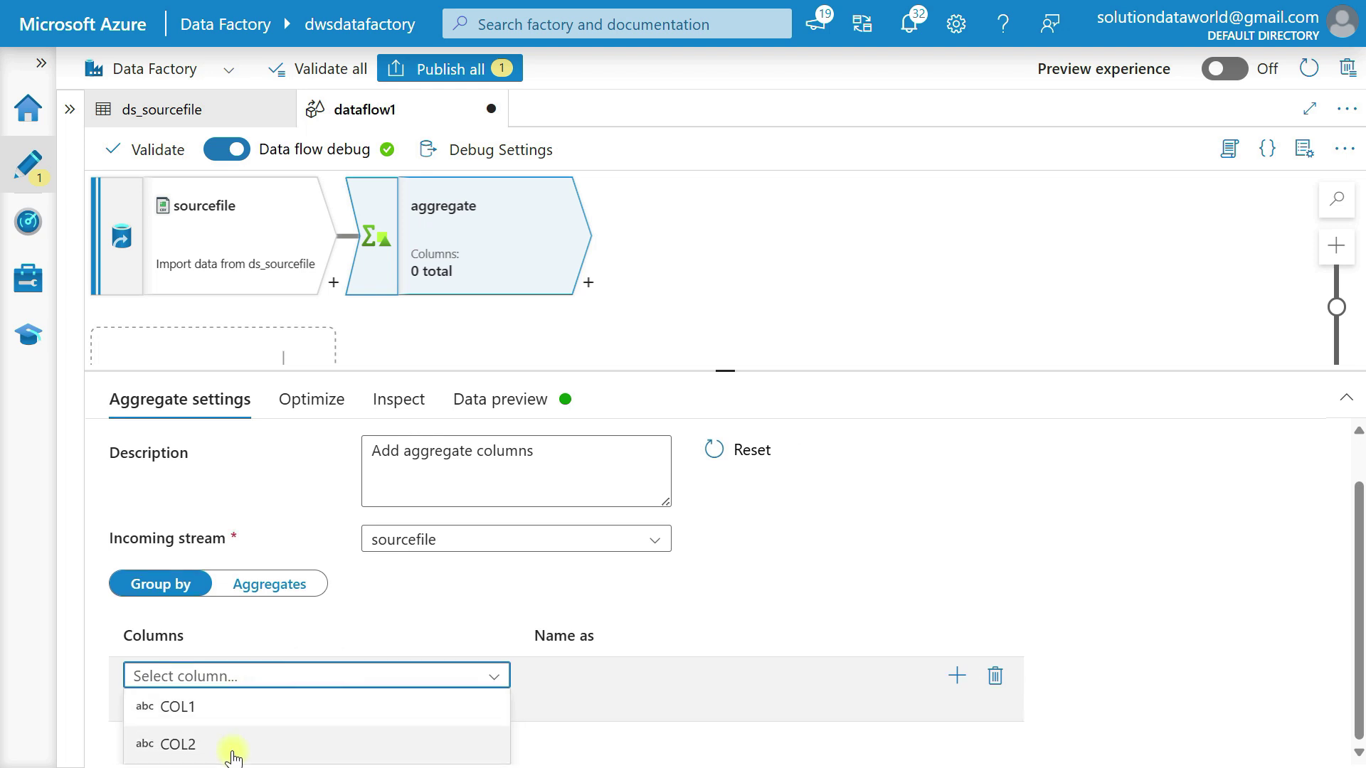
pyautogui.click(177, 692)
# Add an aggregate column named col2_agg to the aggregate transformation
pyautogui.click(296, 633)
pyautogui.scroll(-1, 648, 643)
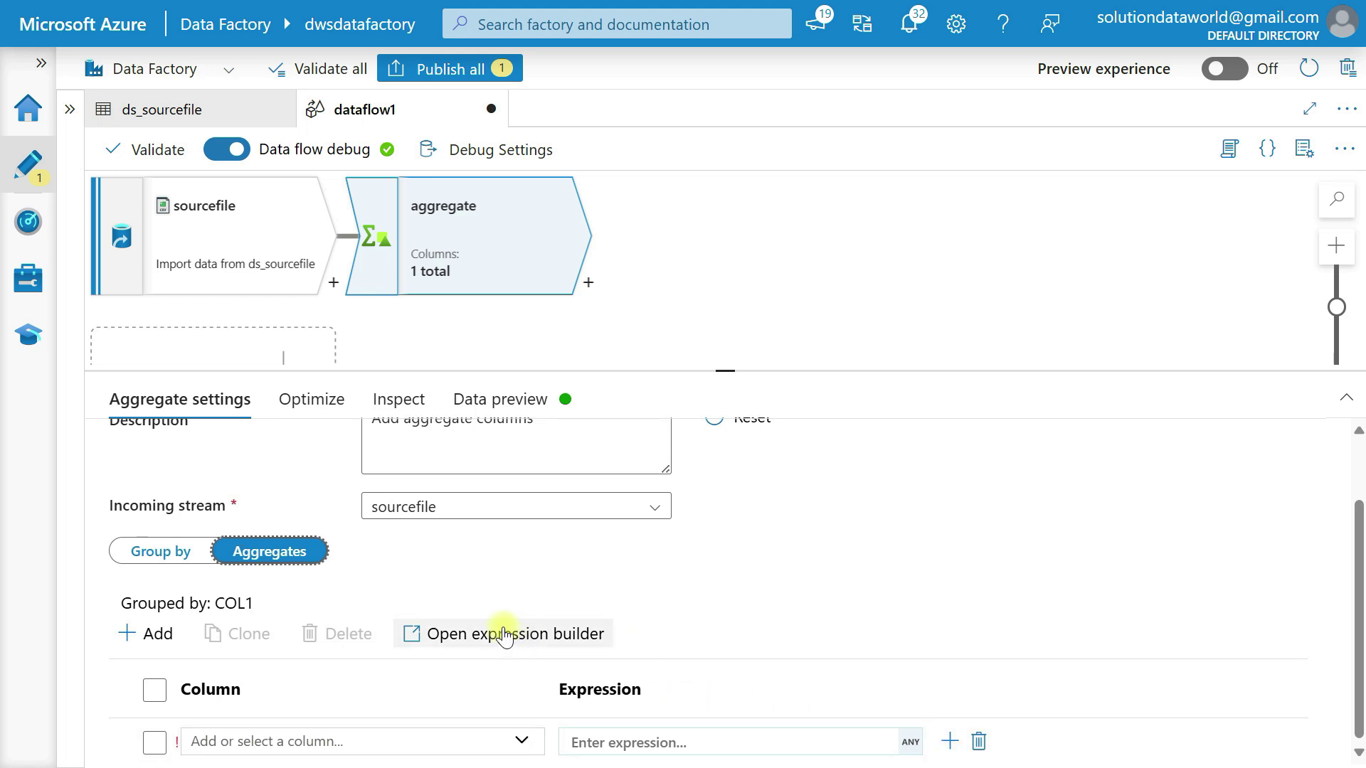
pyautogui.click(532, 642)
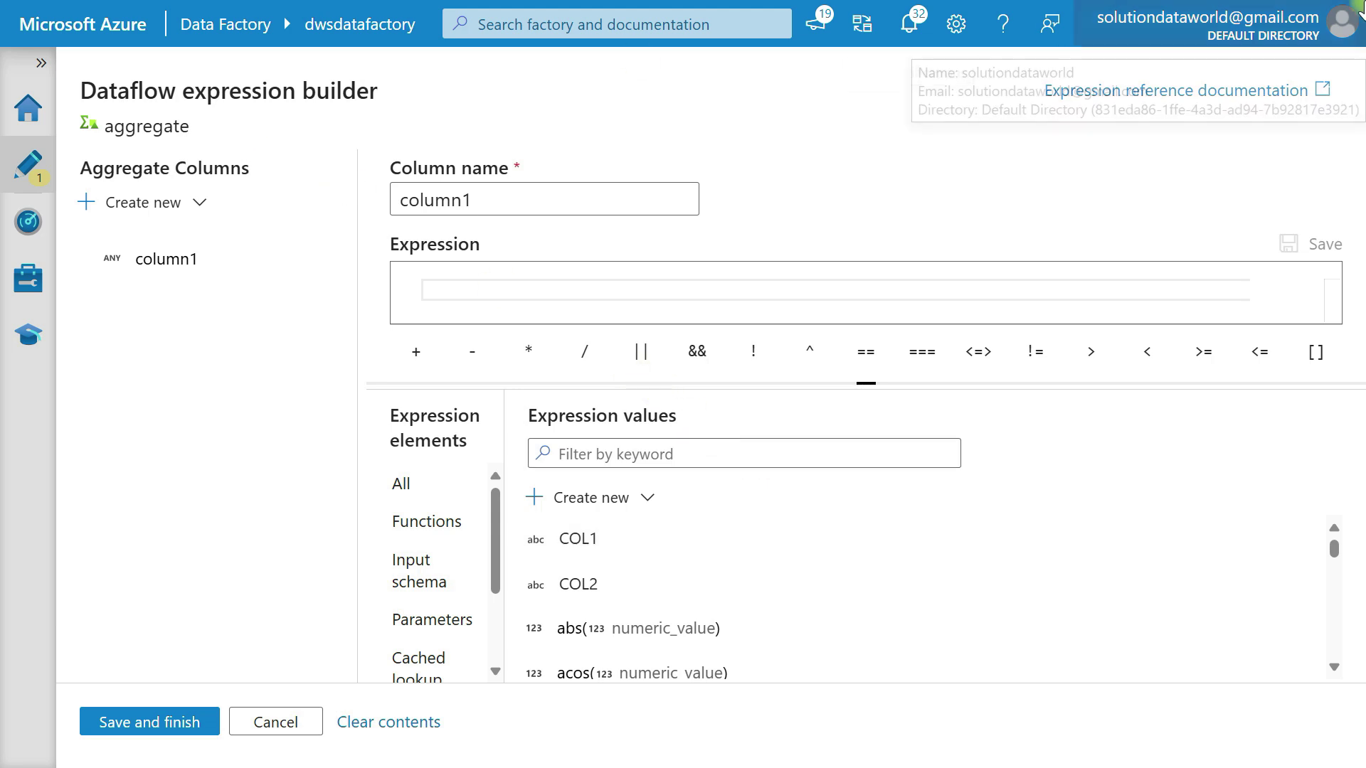
pyautogui.click(266, 722)
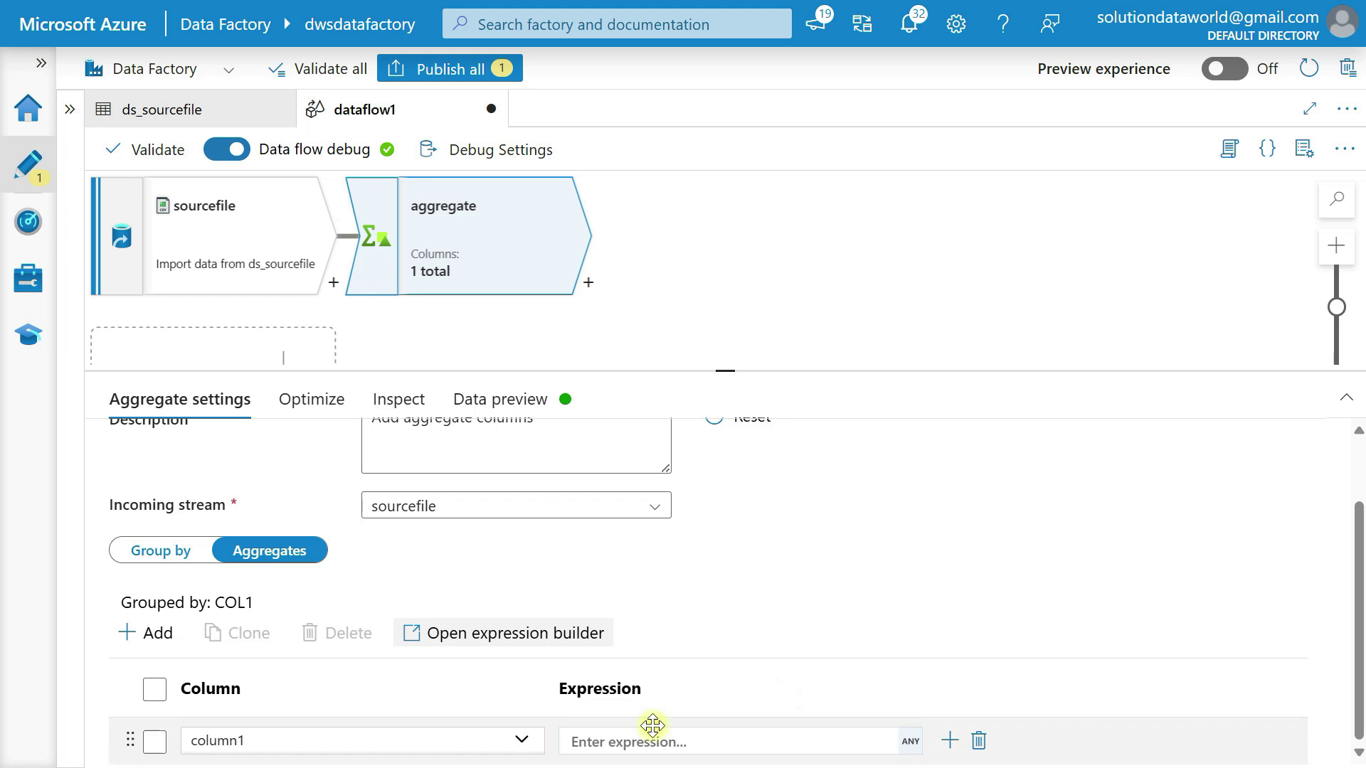
pyautogui.click(317, 744)
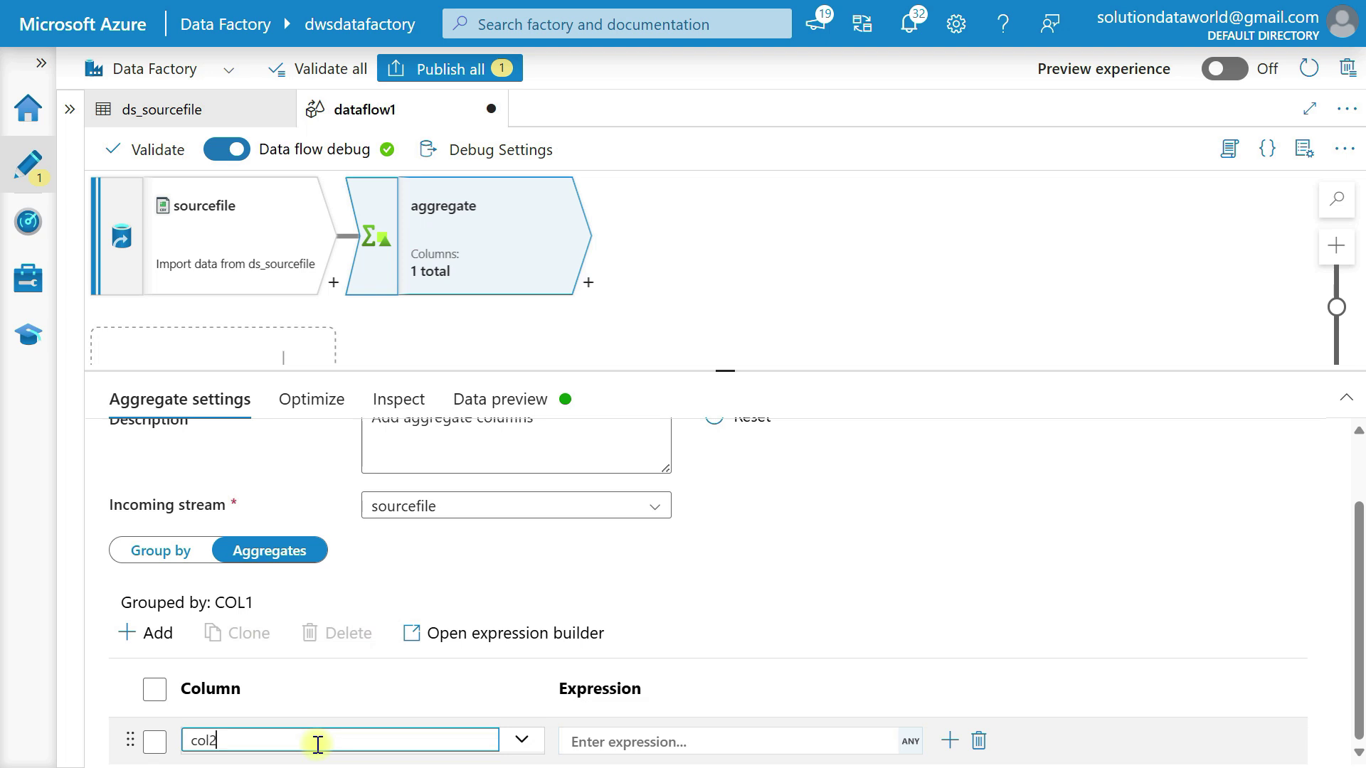
pyautogui.click(916, 741)
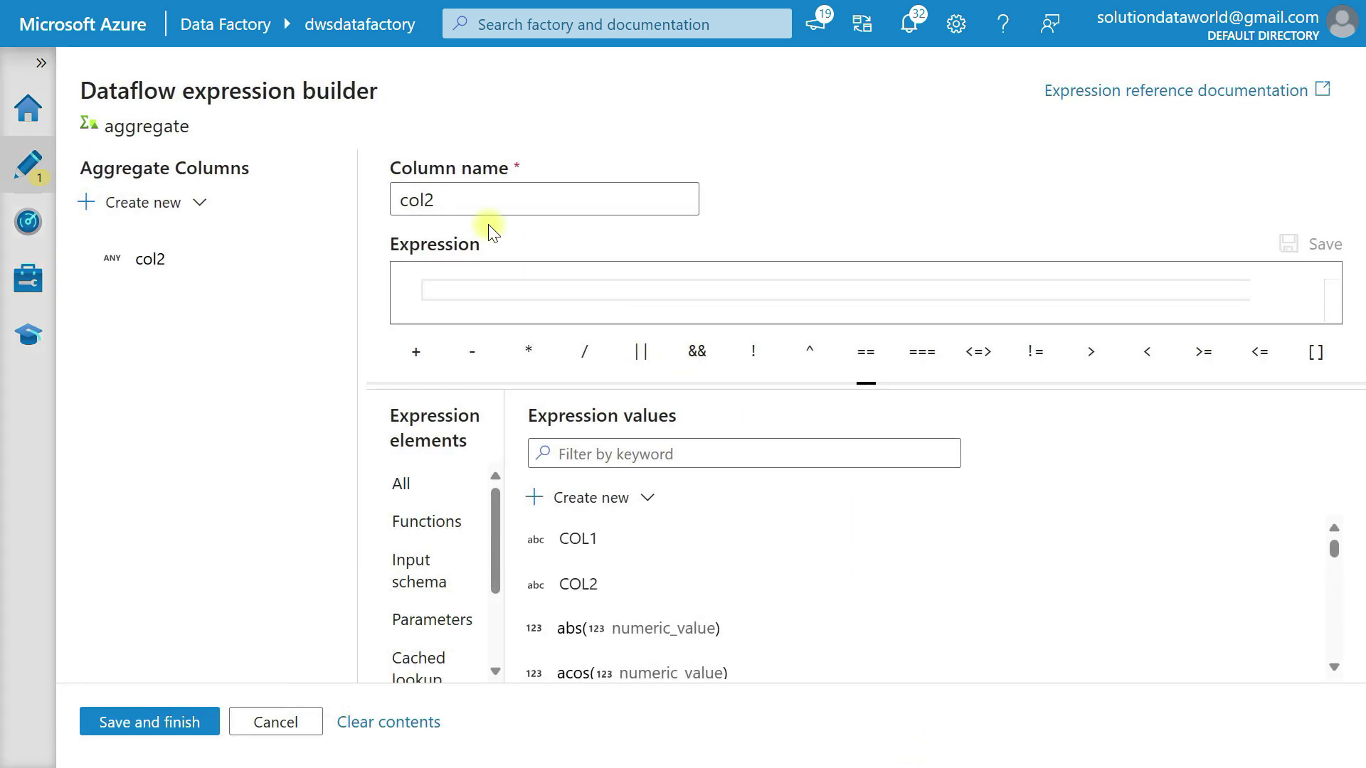
pyautogui.click(464, 205)
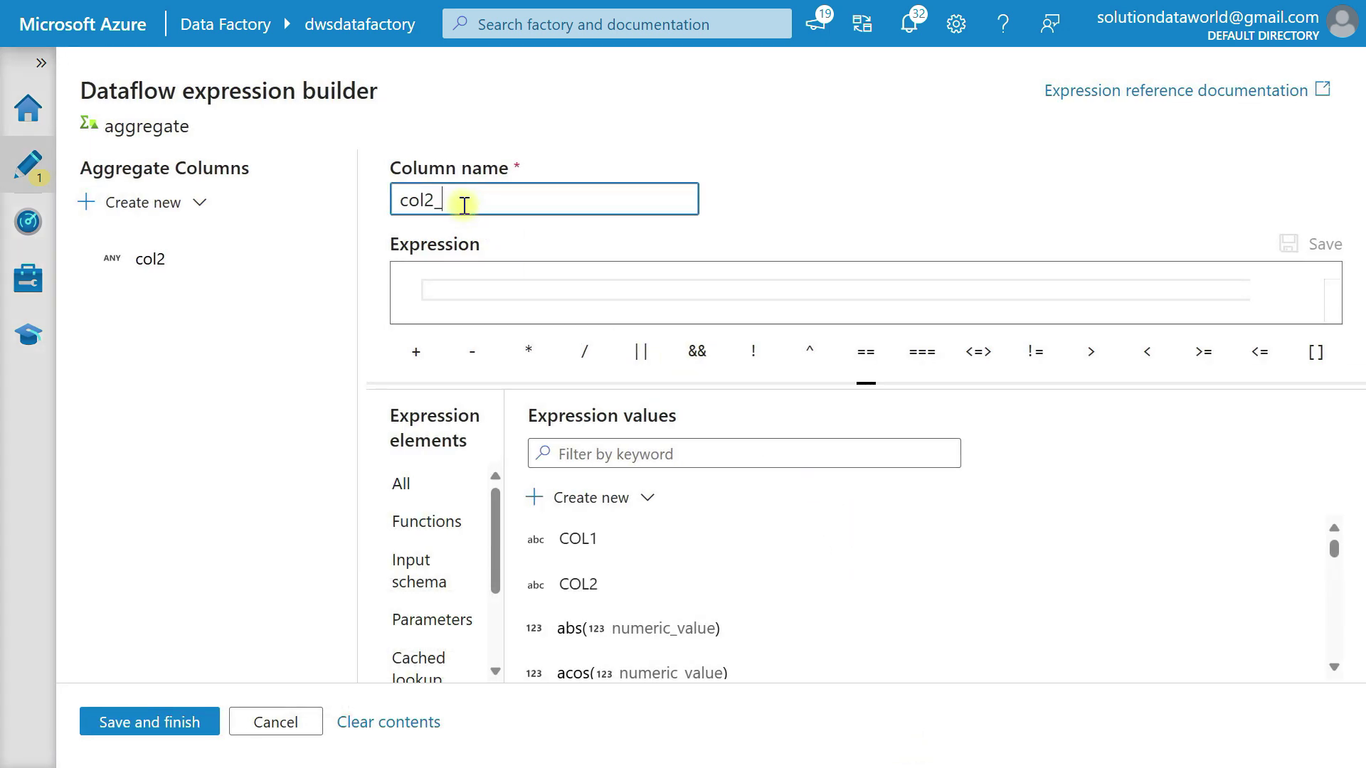
# Set the expression of col2_agg to collect(COL2) and save it
pyautogui.click(496, 299)
pyautogui.write('colle')
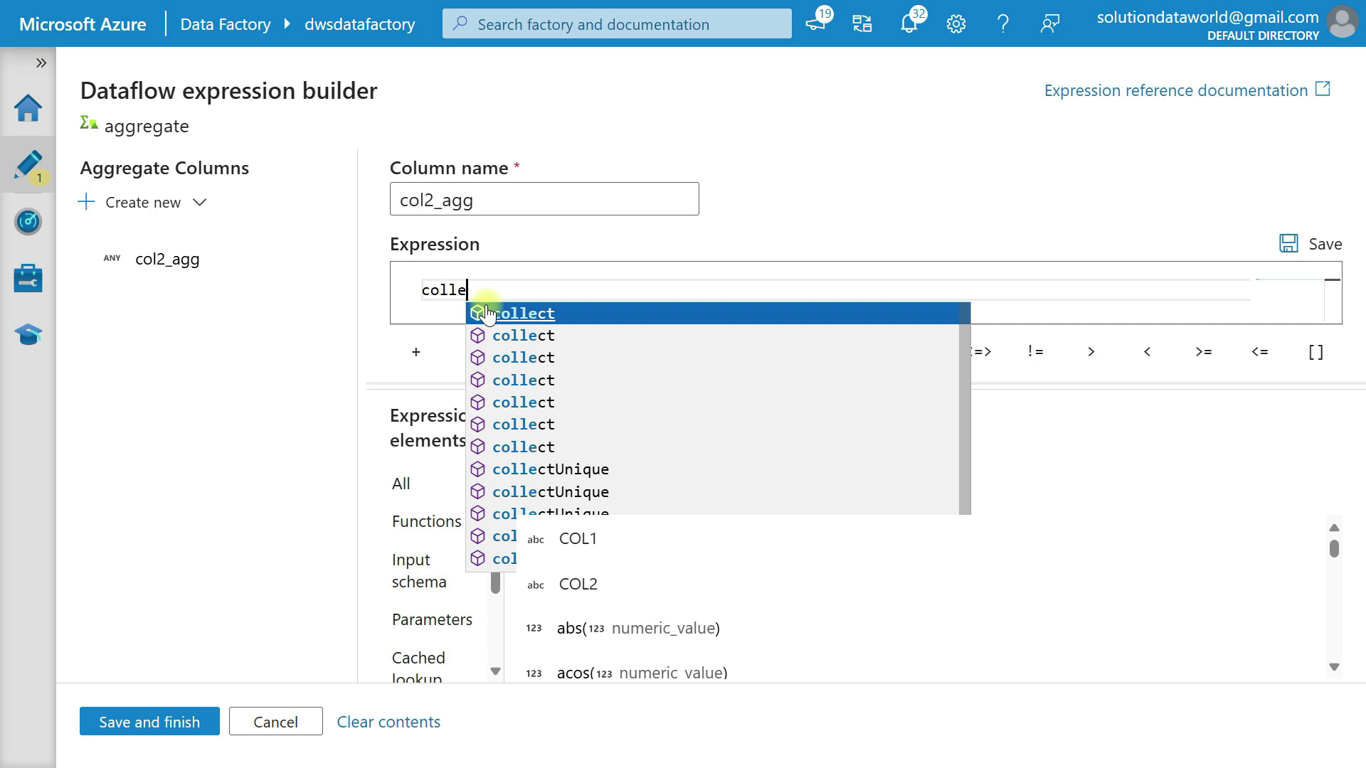
pyautogui.press('Tab')
pyautogui.press('Delete')
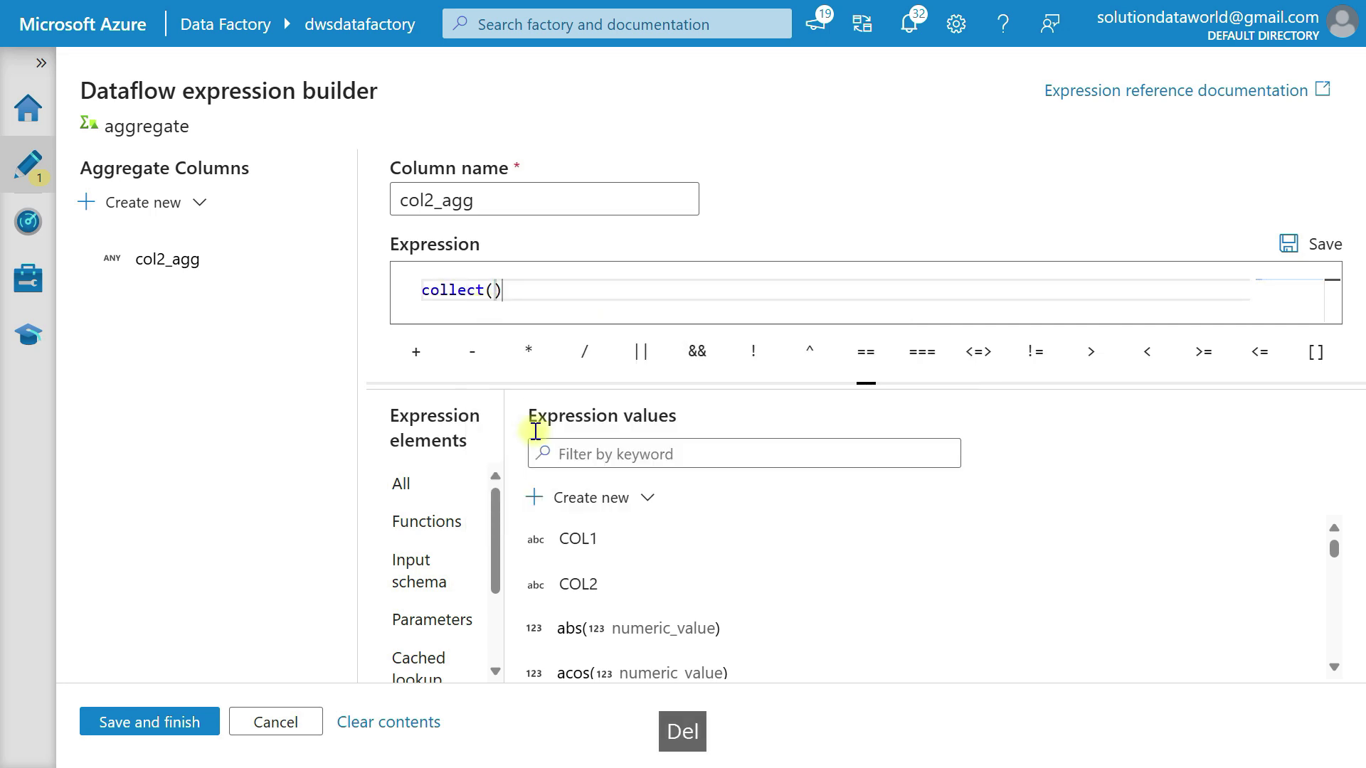
pyautogui.click(571, 582)
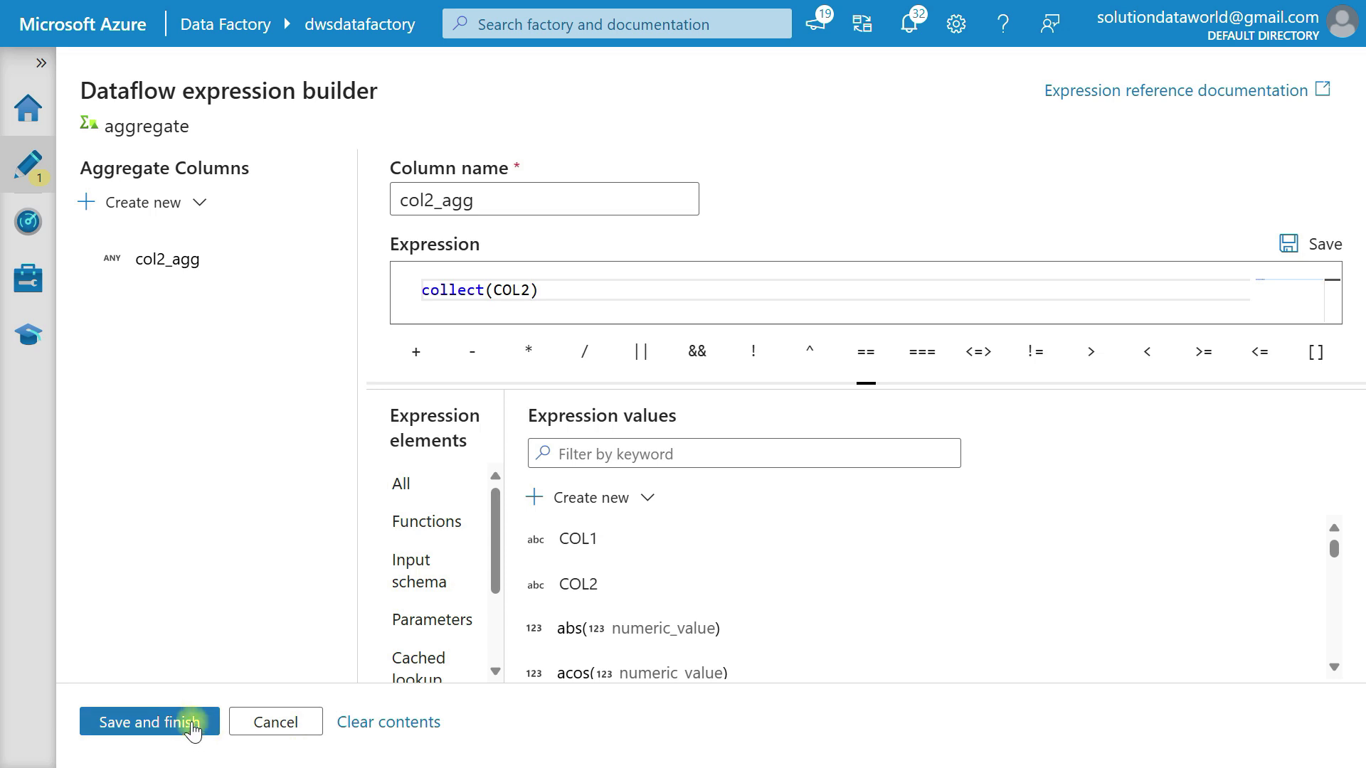
pyautogui.click(160, 717)
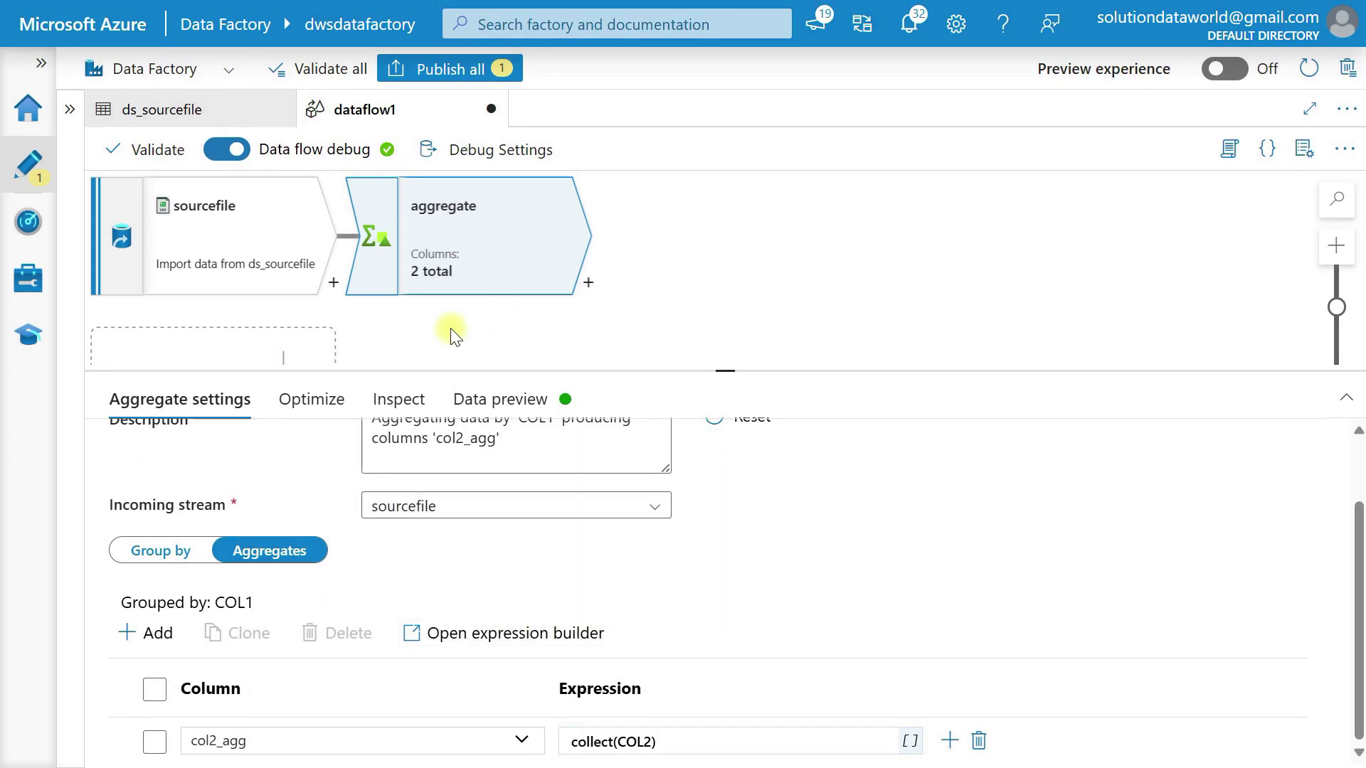
# Review the aggregate's partitioning and output schema, and load its data preview to inspect the col2_agg array of row a
pyautogui.click(309, 383)
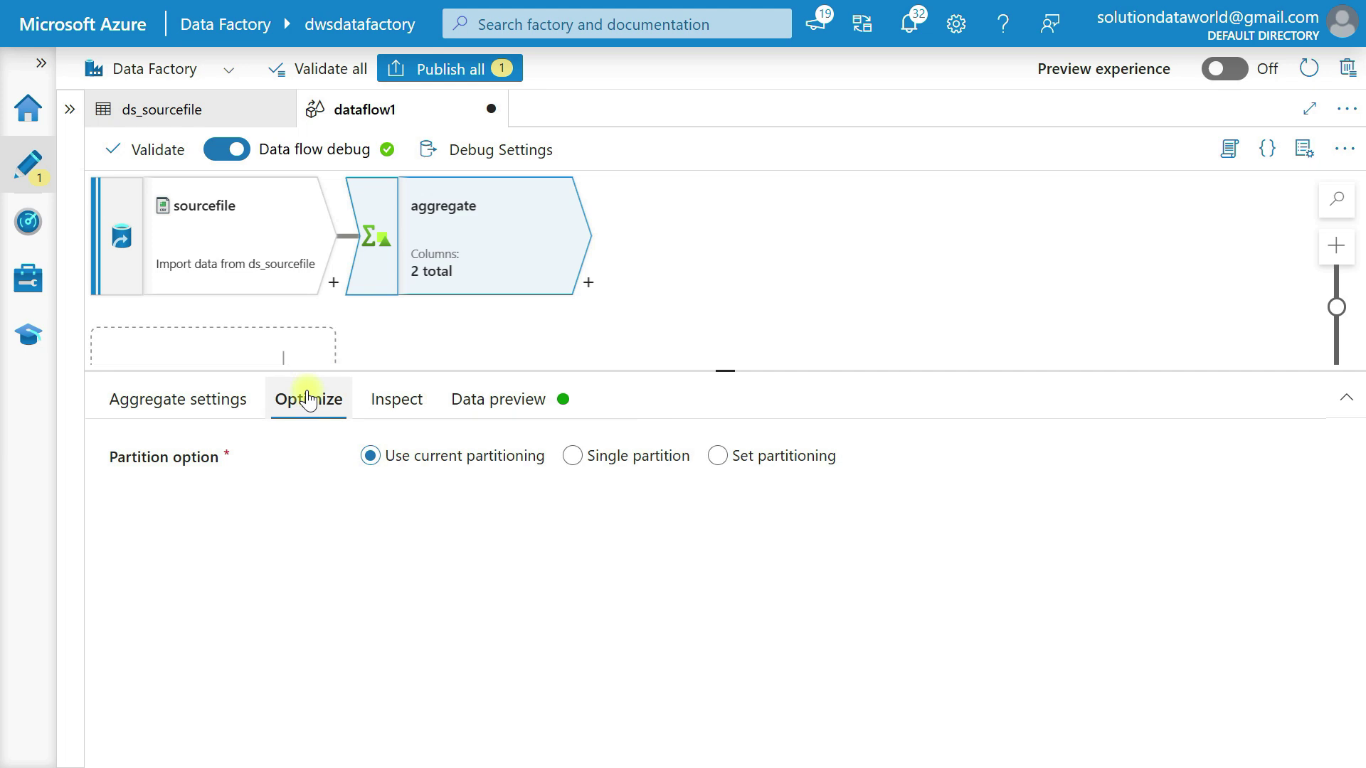
pyautogui.click(396, 398)
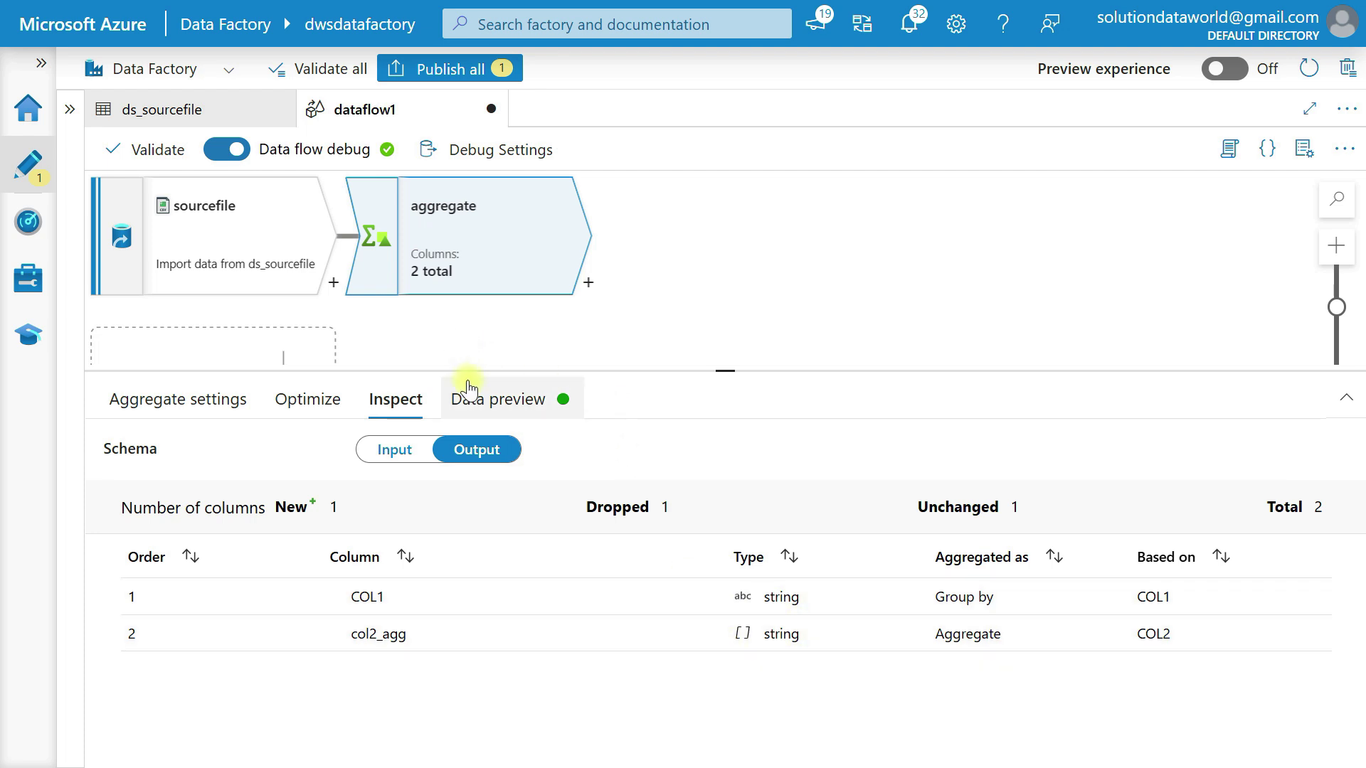
pyautogui.click(481, 406)
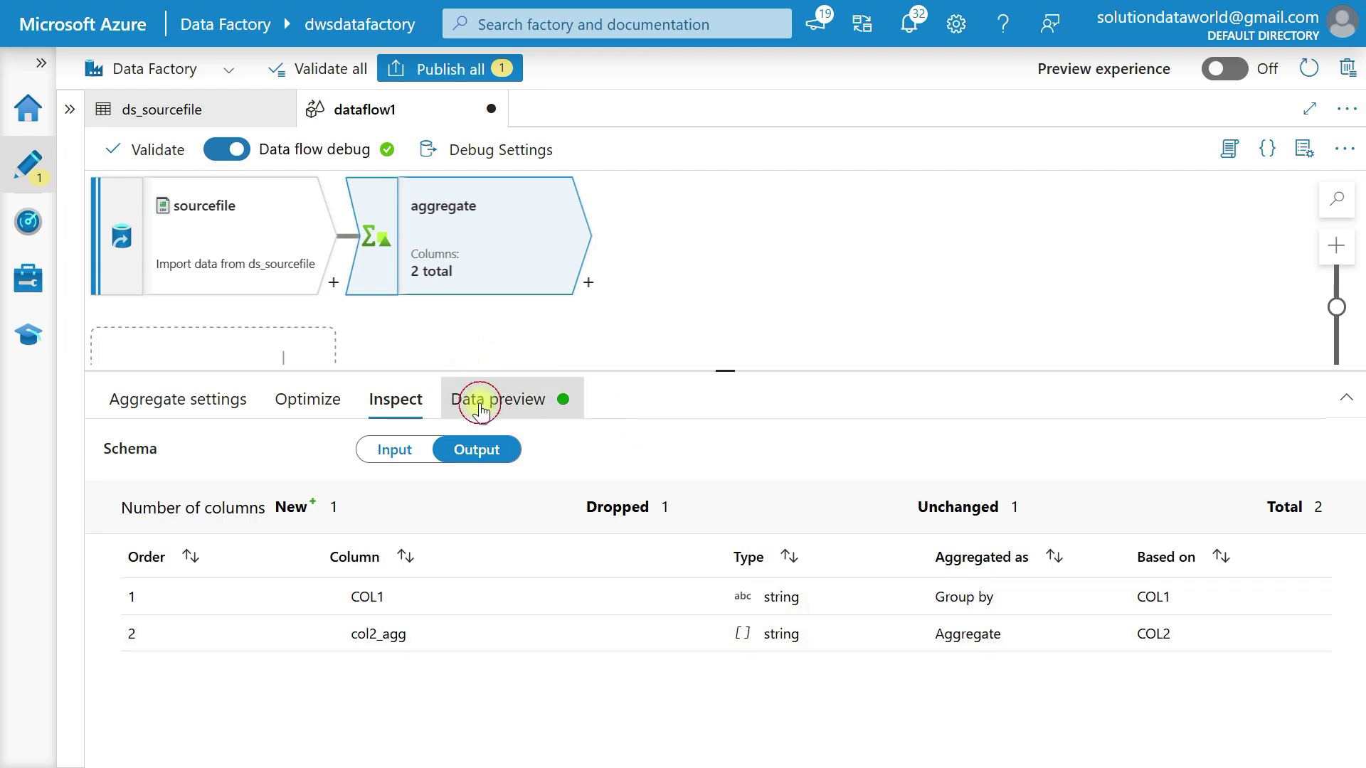
pyautogui.click(173, 497)
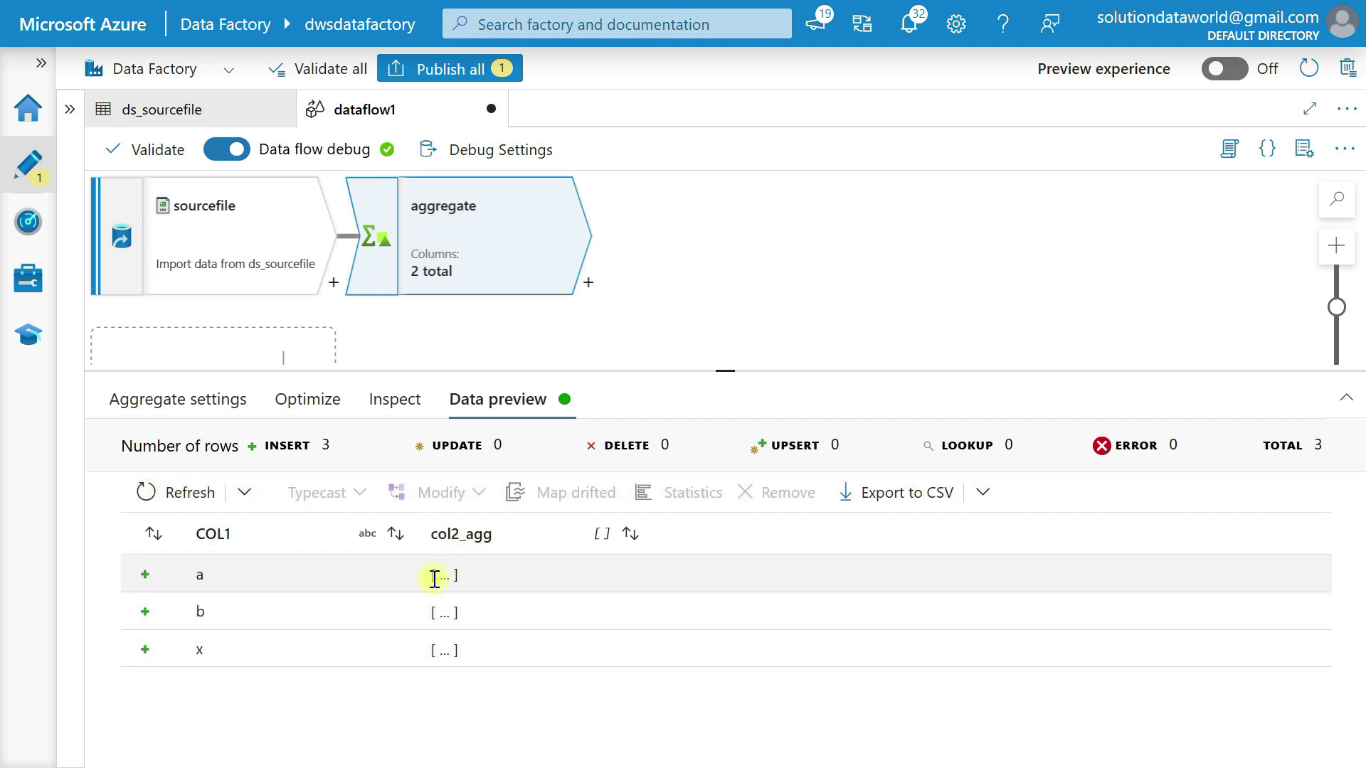
pyautogui.click(435, 575)
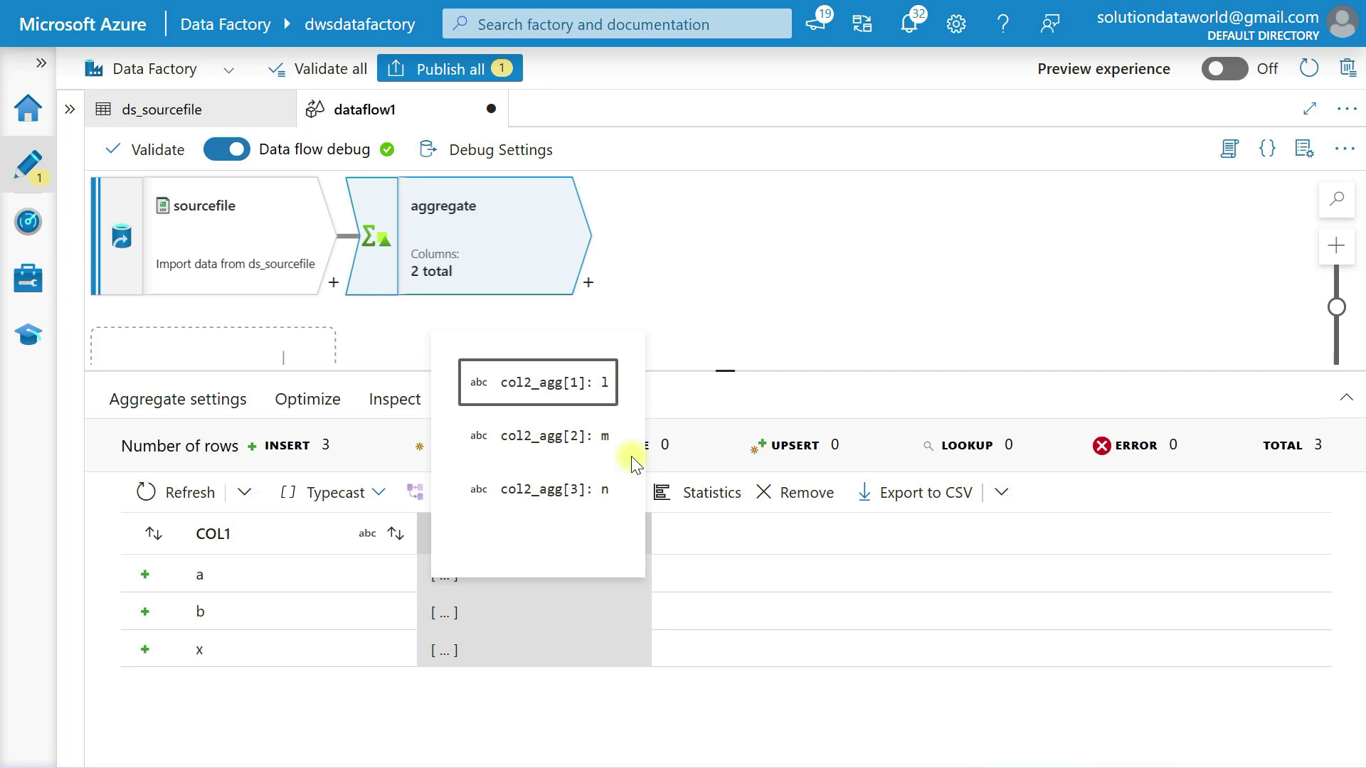
# Switch to the Book1 workbook in Excel to compare the preview with the expected output table, and return to Data Factory
pyautogui.hotkey('alt', 'Tab')
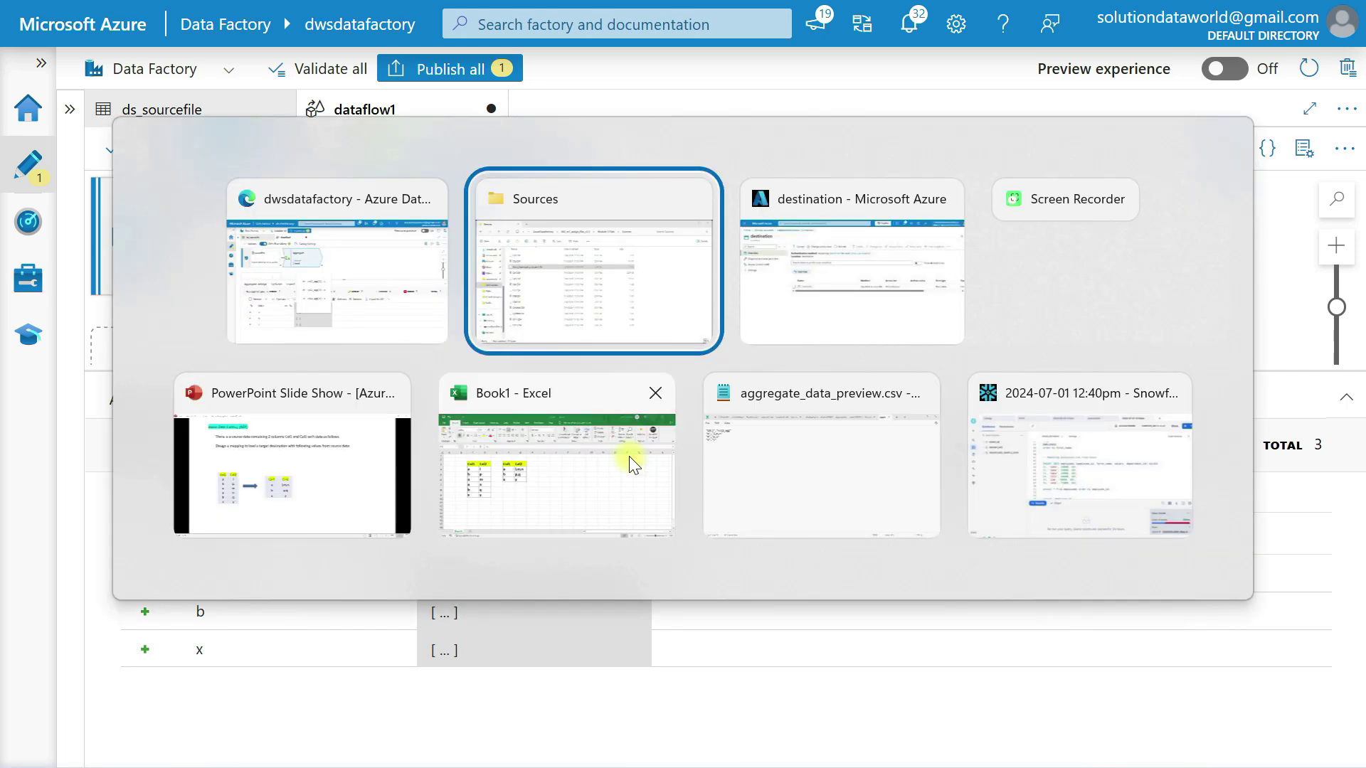
pyautogui.hotkey('alt', 'Tab')
pyautogui.hotkey('alt', 'Tab')
pyautogui.hotkey('alt', 'Tab')
pyautogui.click(630, 462)
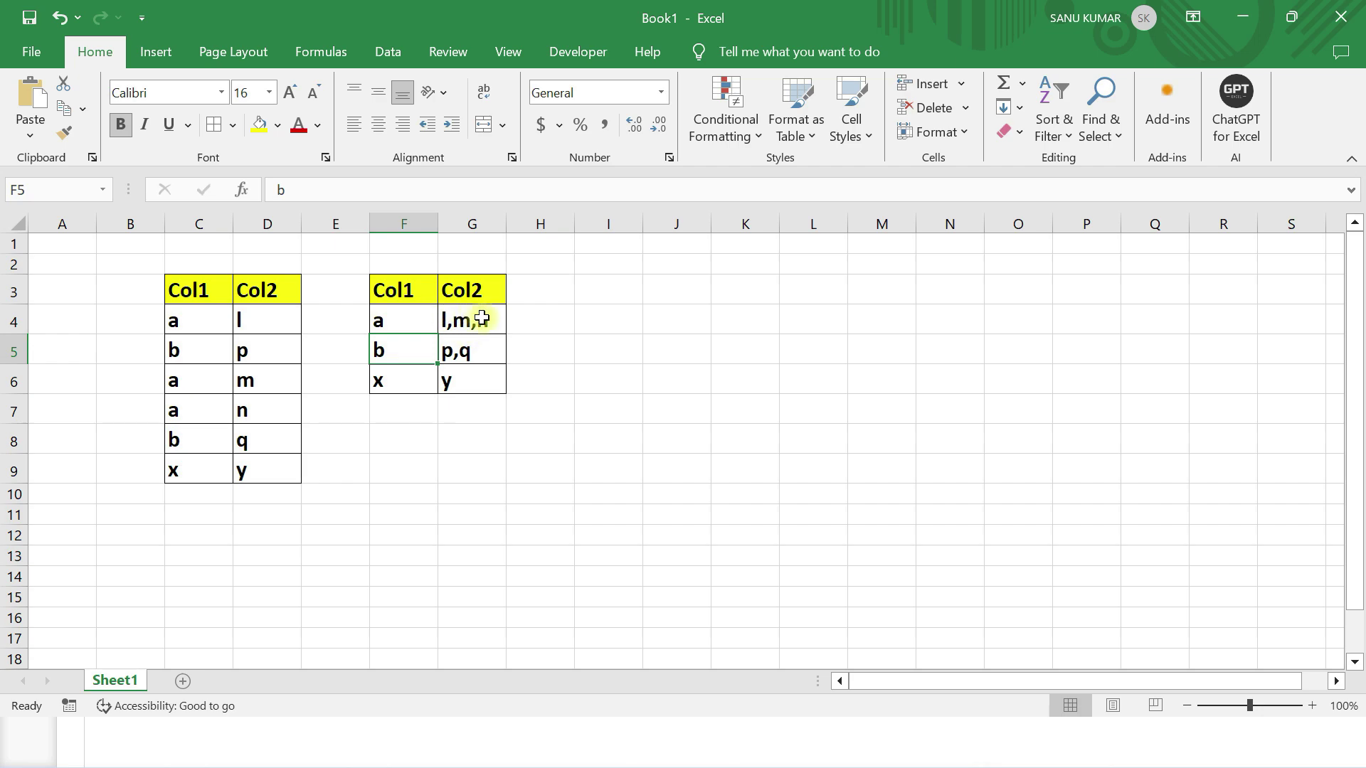
pyautogui.hotkey('alt', 'Tab')
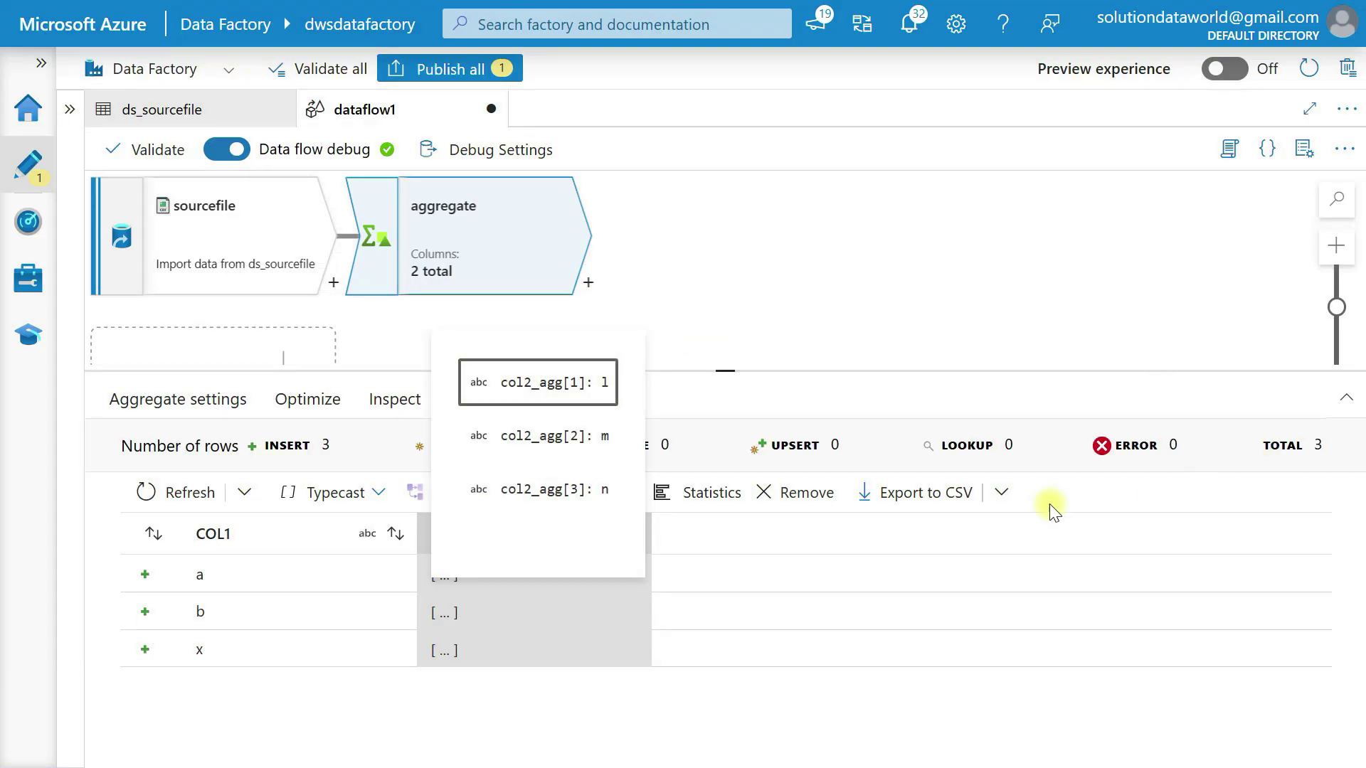
# Export the aggregate's data preview to CSV and open the downloaded aggregate_data_preview.csv to read the col2_agg values
pyautogui.click(923, 492)
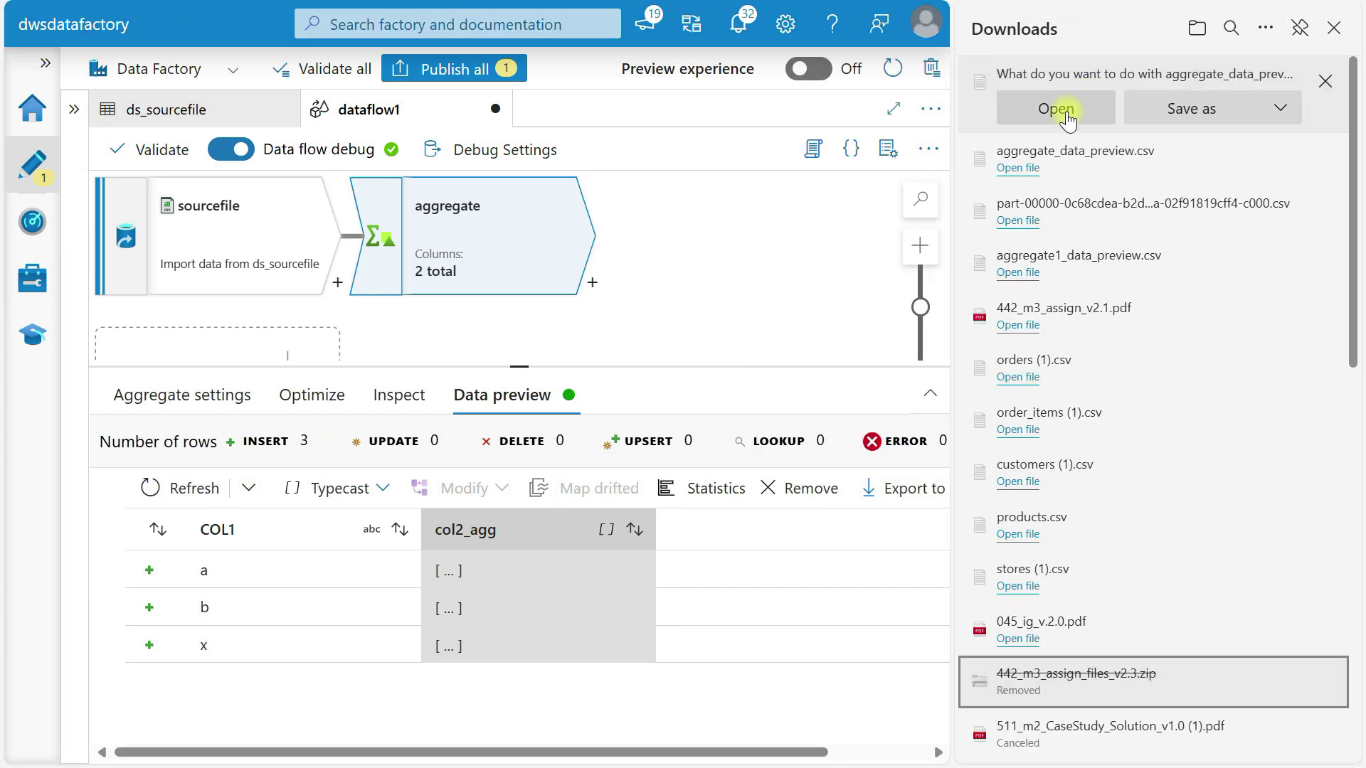
pyautogui.click(1063, 106)
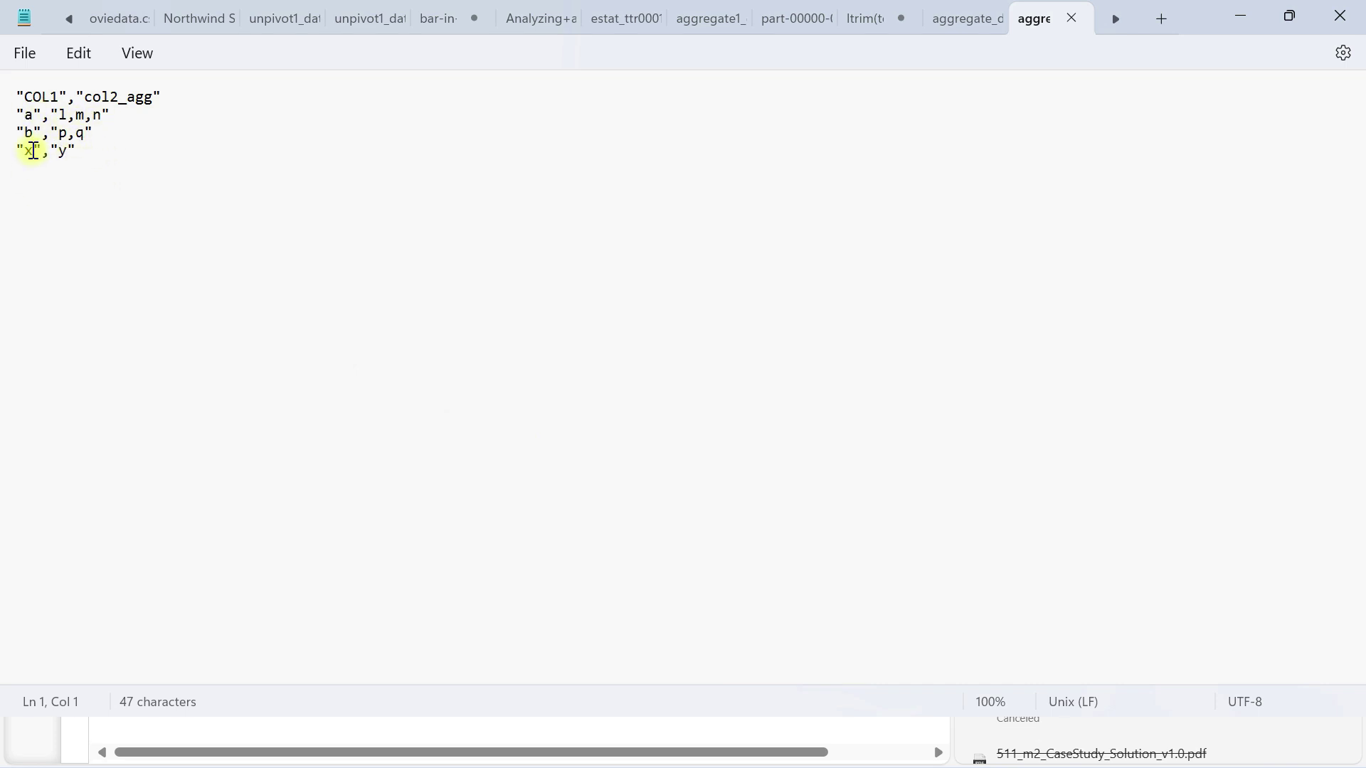
pyautogui.click(86, 153)
# Switch to the destination container in the Azure portal to check its blobs, close the downloads list and return to Data Factory
pyautogui.hotkey('alt', 'Tab')
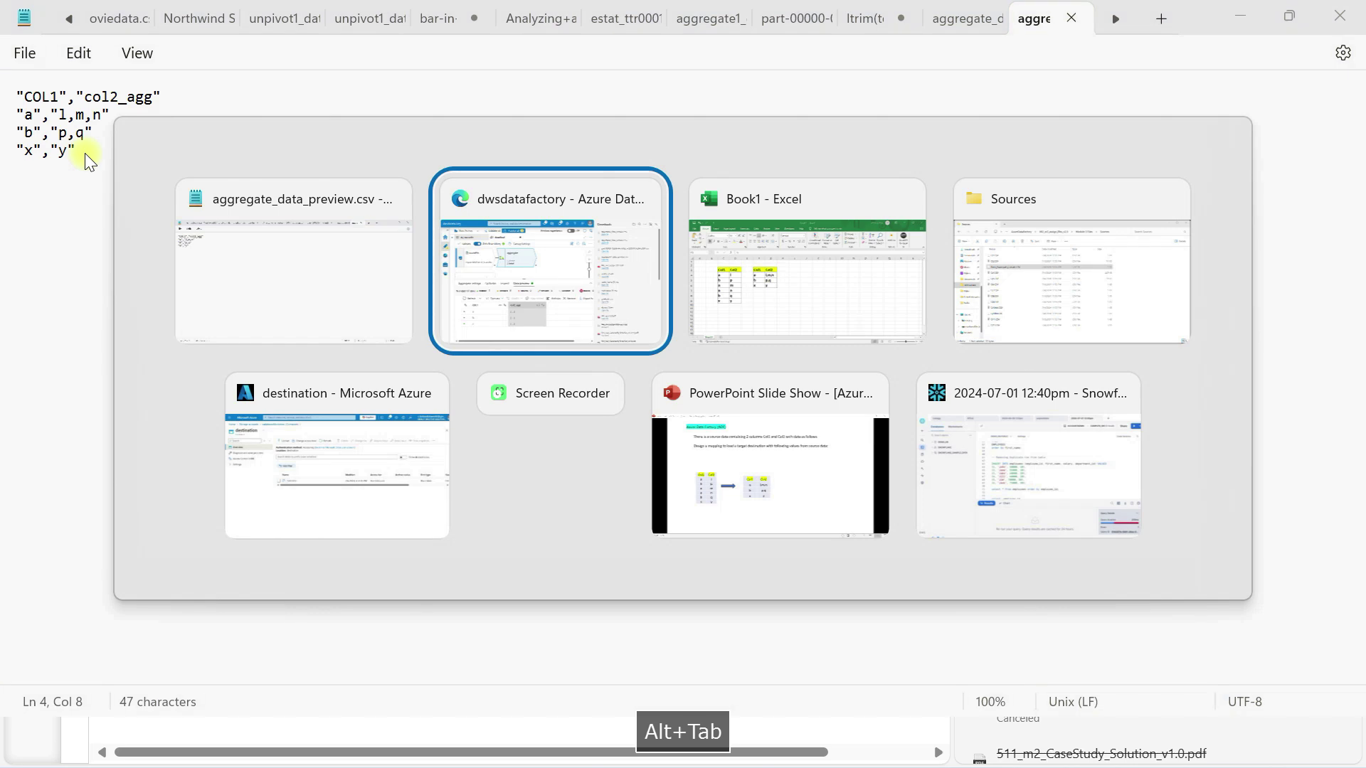
pyautogui.hotkey('alt', 'Tab')
pyautogui.hotkey('alt', 'Tab')
pyautogui.hotkey('alt', 'Tab')
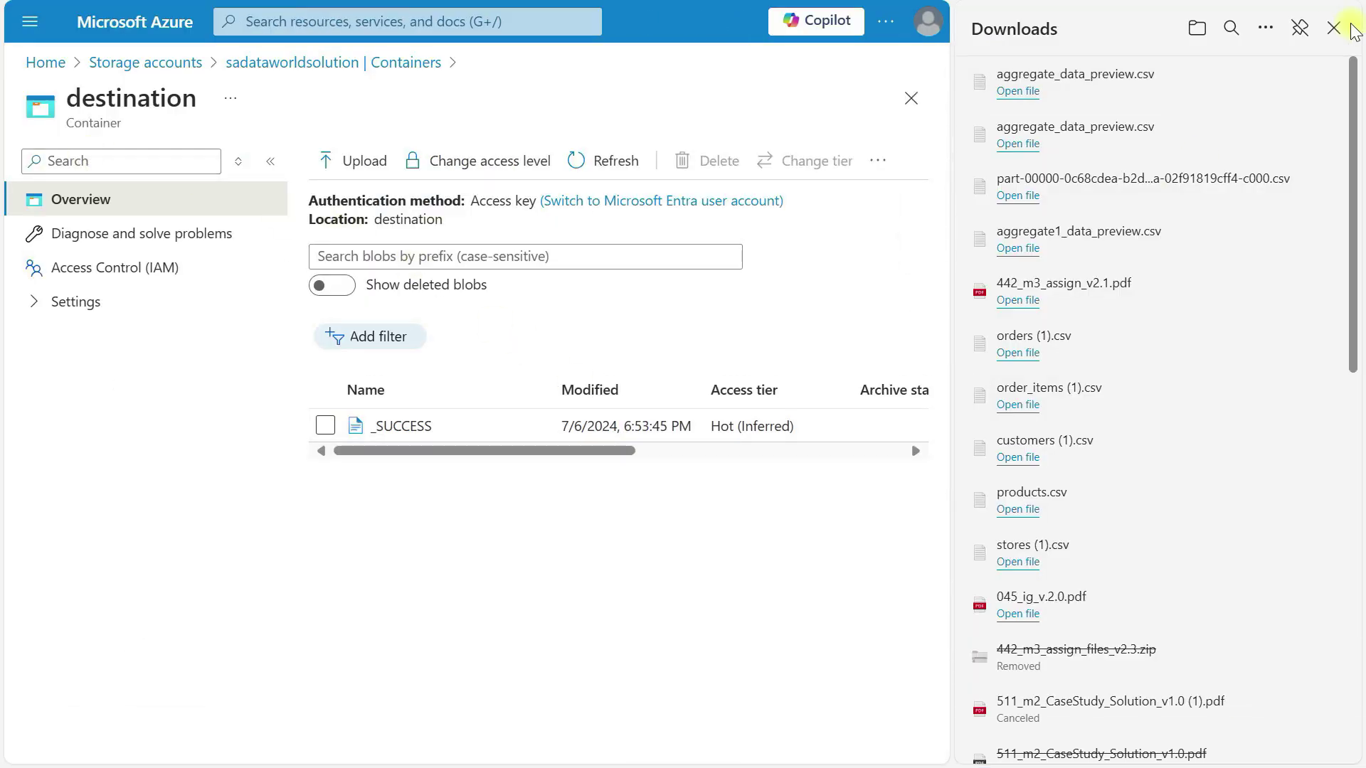
pyautogui.click(1332, 32)
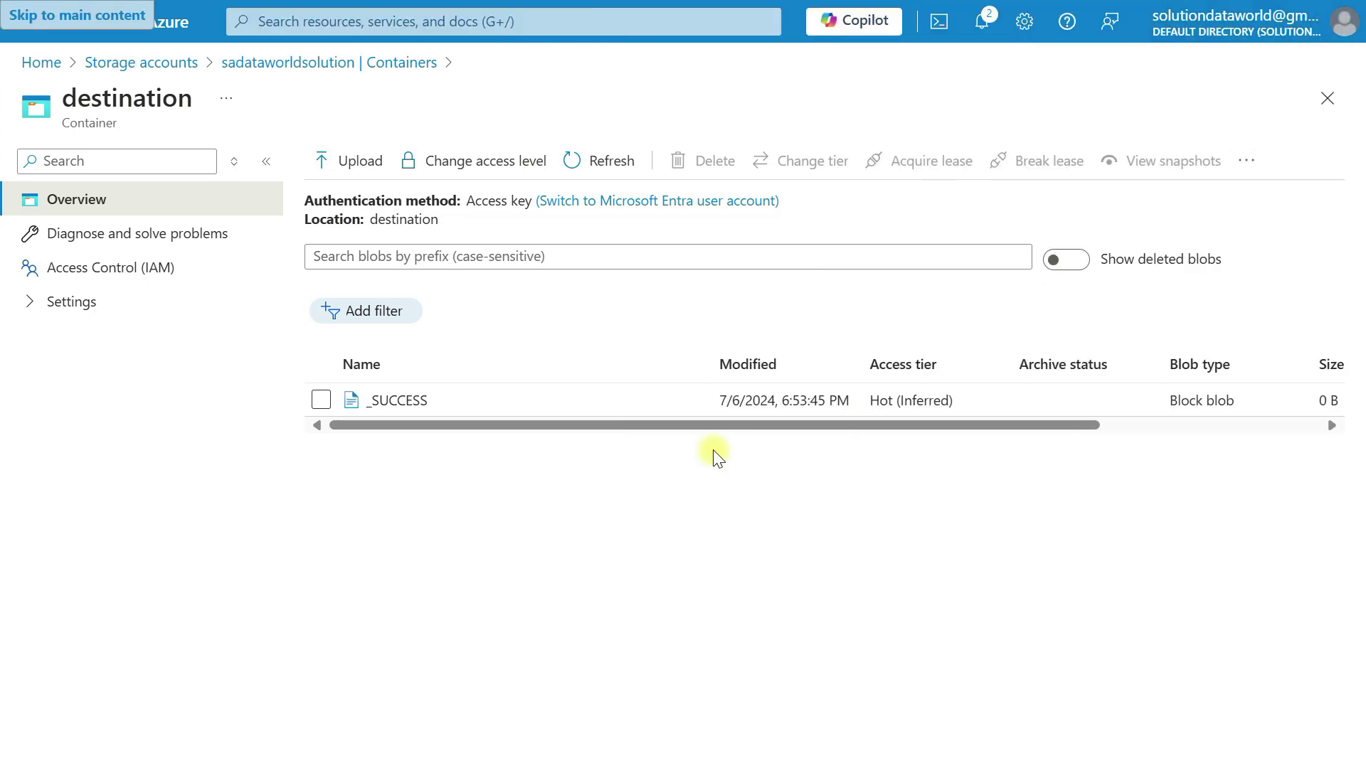
pyautogui.hotkey('alt', 'Tab')
pyautogui.hotkey('alt', 'Tab')
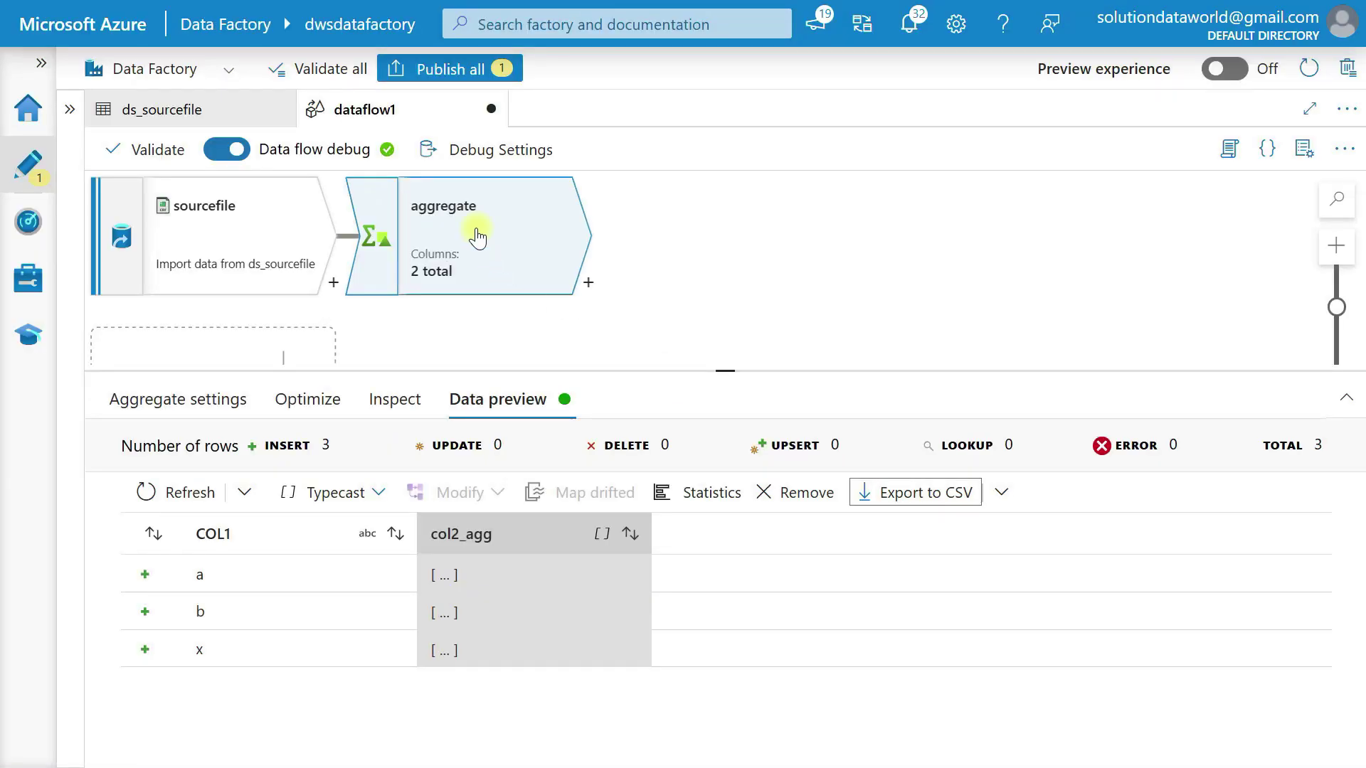
# Add a Derived Column transformation after aggregate and name its new column col2_final_format
pyautogui.click(587, 283)
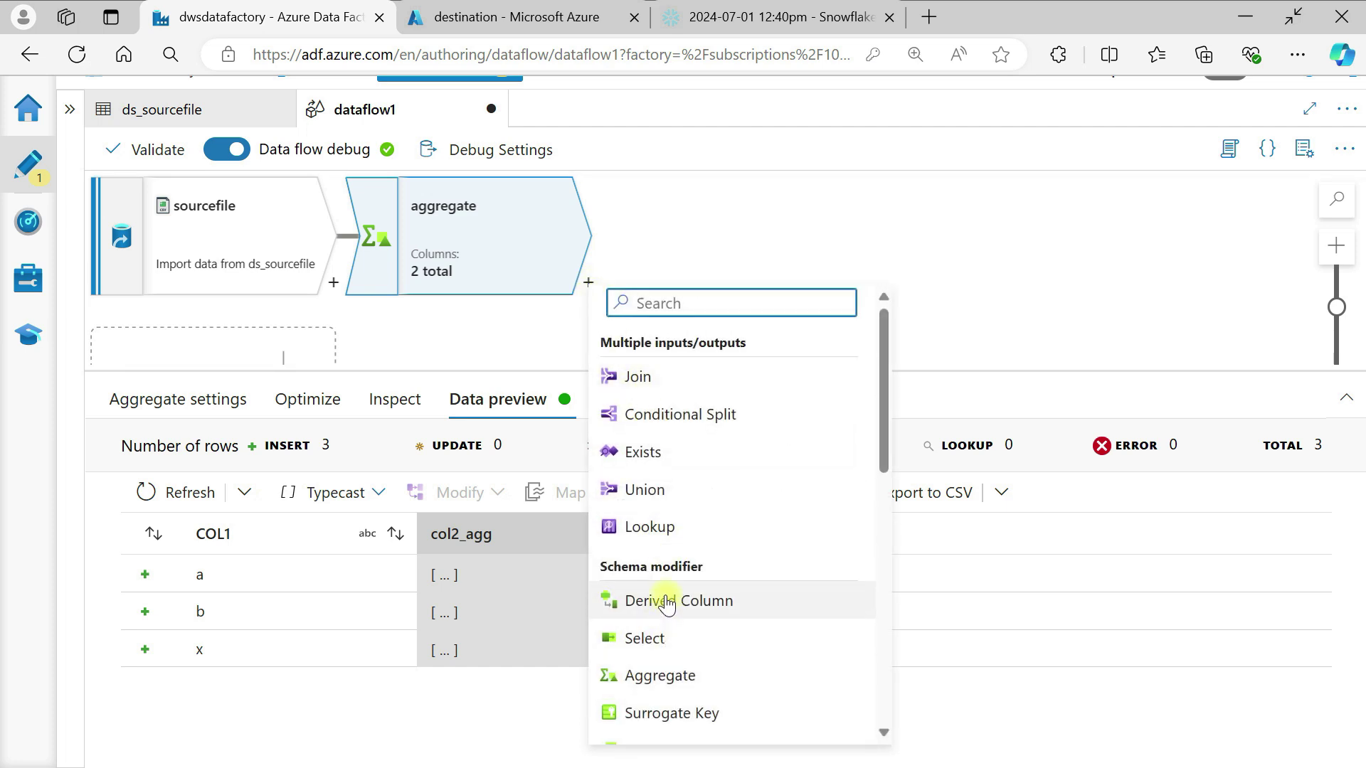
pyautogui.click(661, 605)
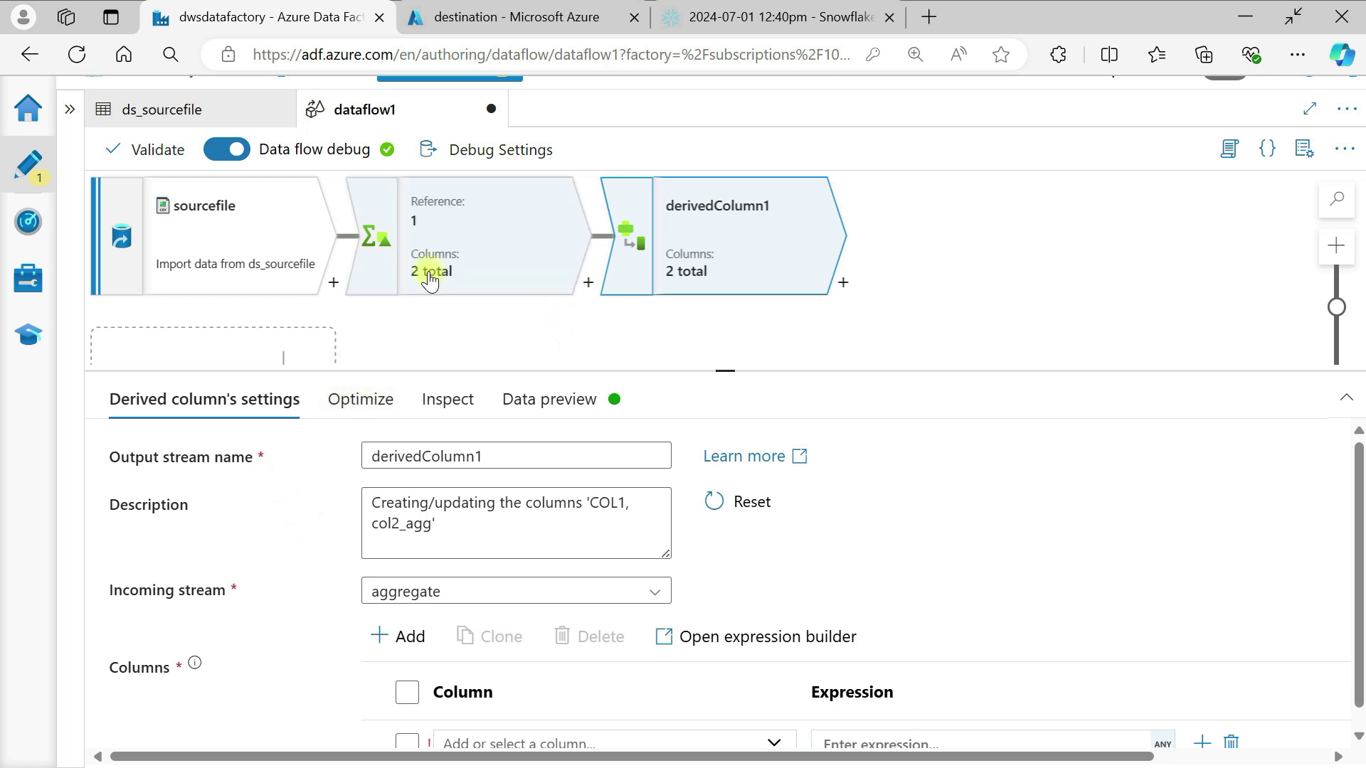
pyautogui.scroll(-1, 425, 633)
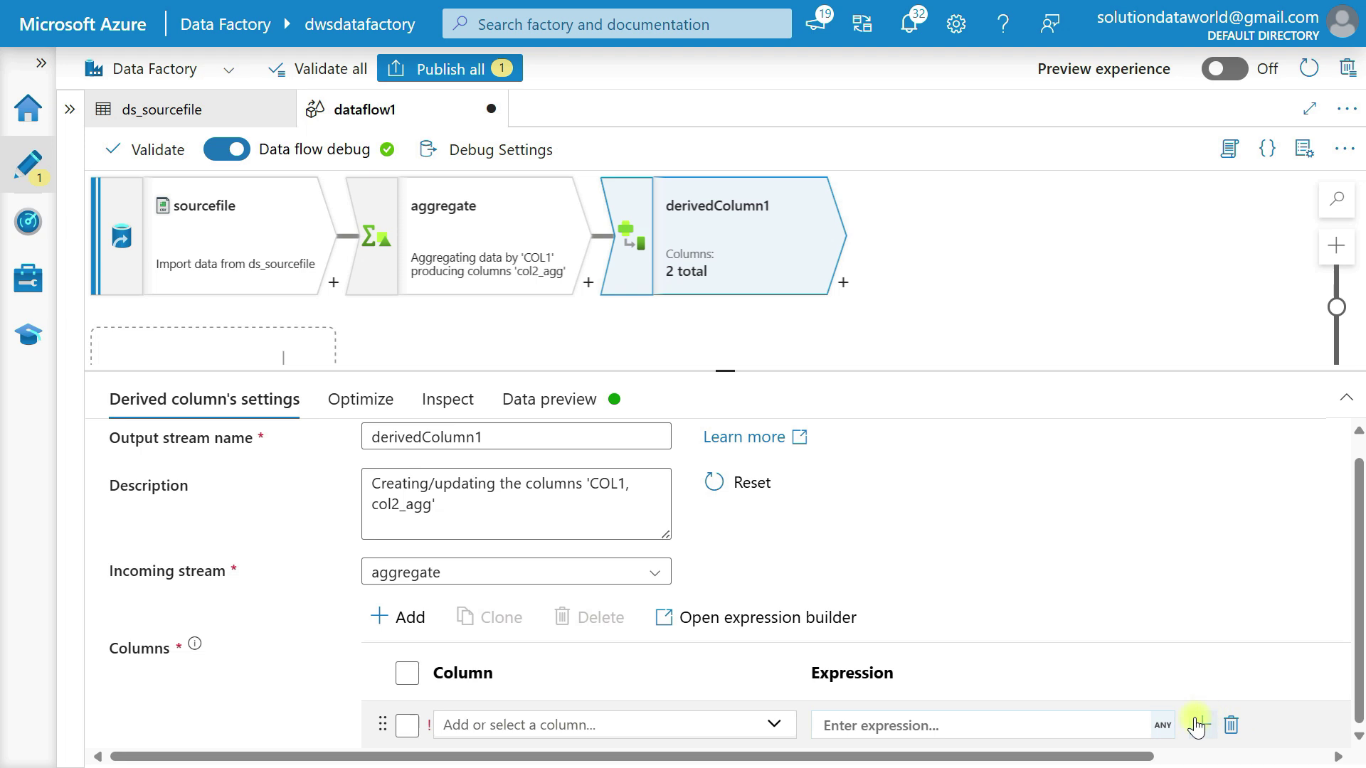
pyautogui.click(1160, 725)
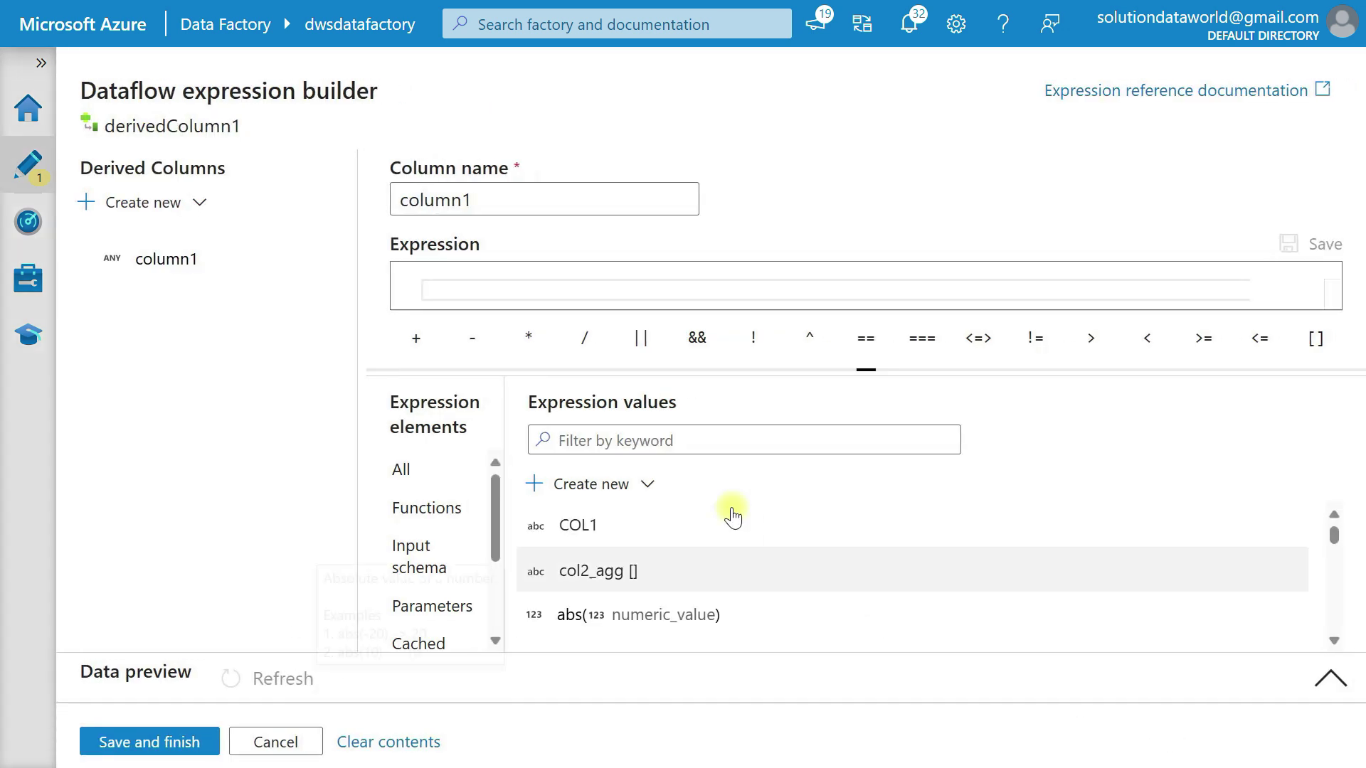
pyautogui.moveTo(477, 200); pyautogui.dragTo(430, 198)
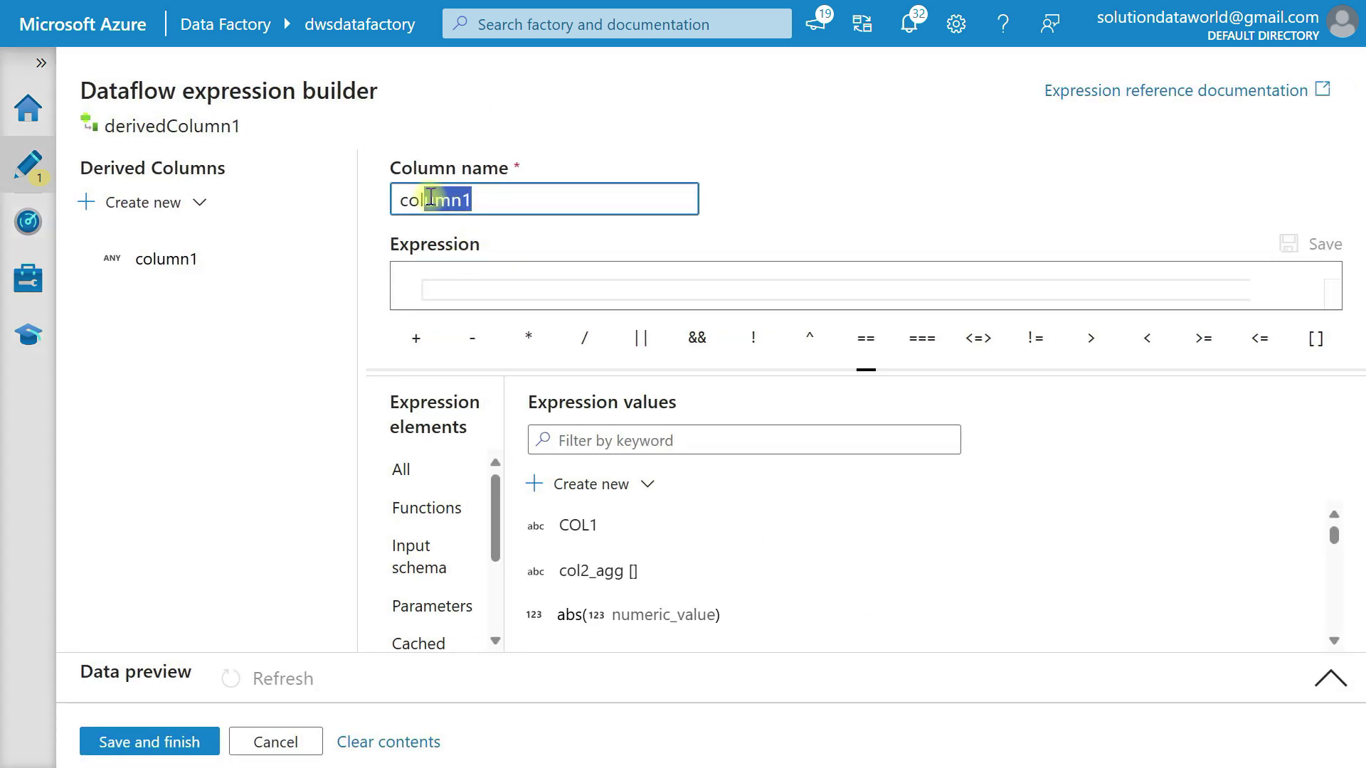
pyautogui.press('BackSpace')
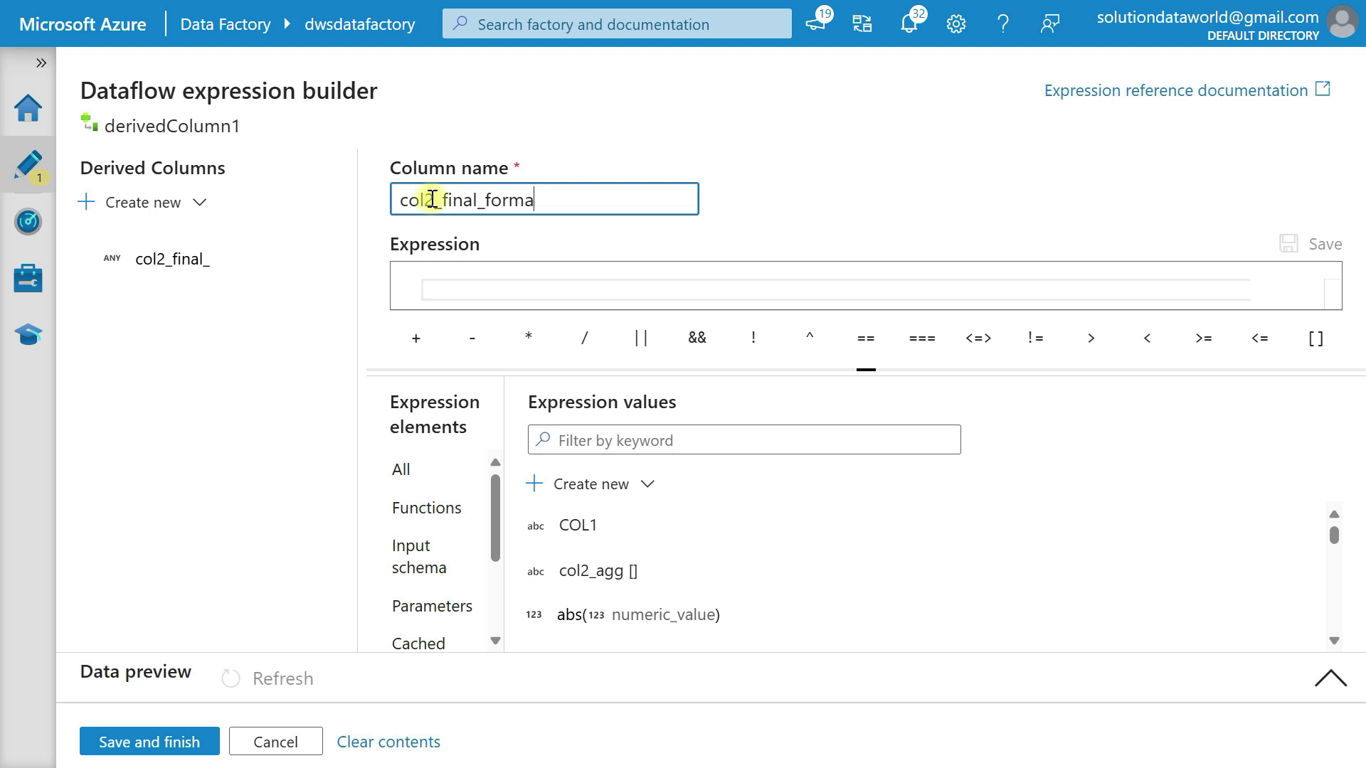
pyautogui.write('2_final_format')
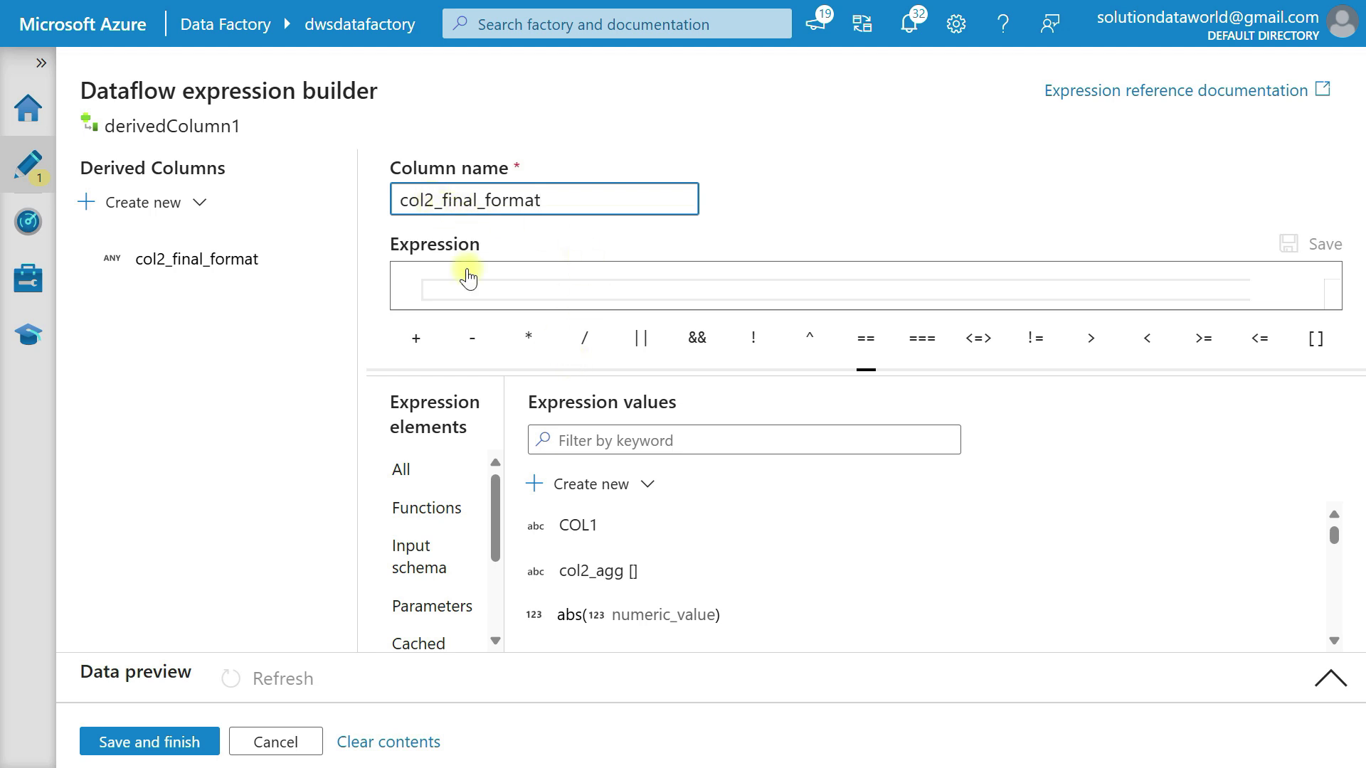
# Start the col2_final_format expression with a reduce function on col2_agg, using an empty string "" as start value
pyautogui.click(447, 283)
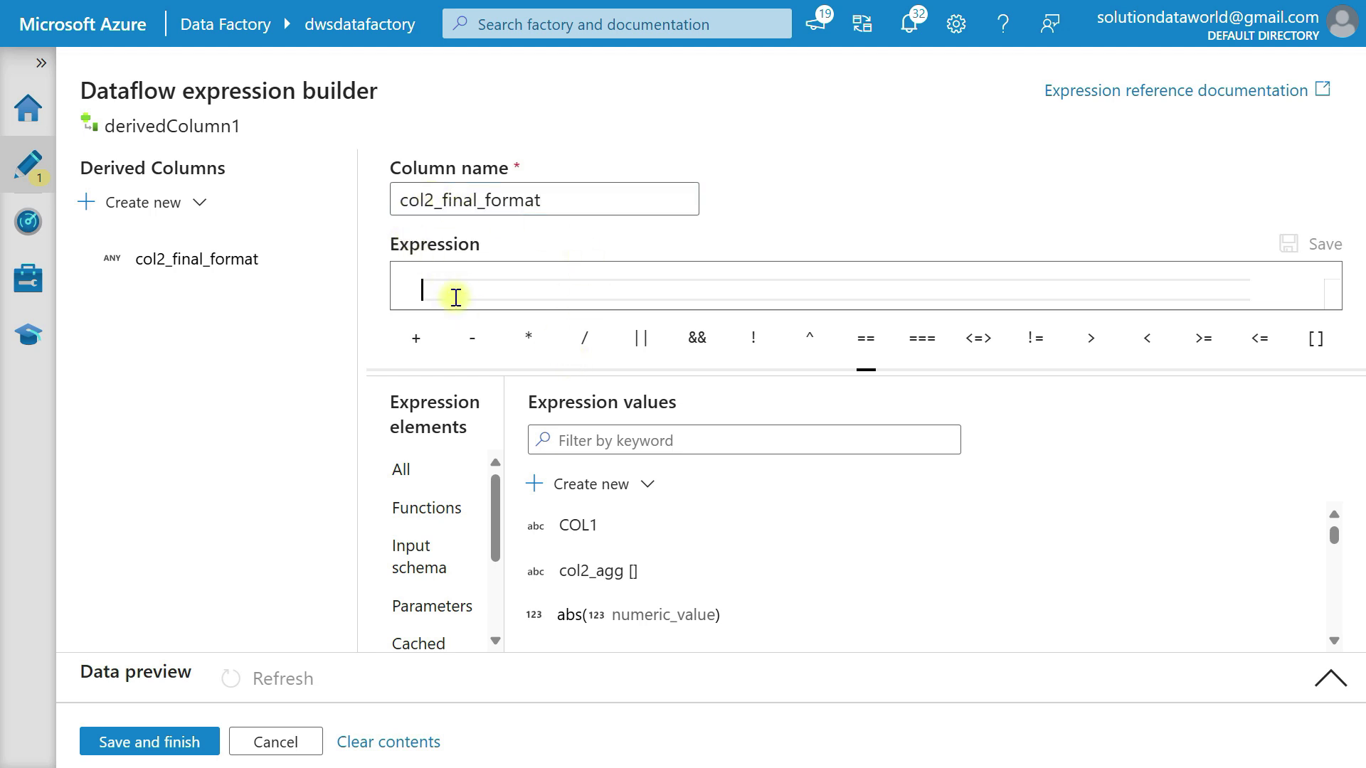
pyautogui.write('redu')
pyautogui.press('Tab')
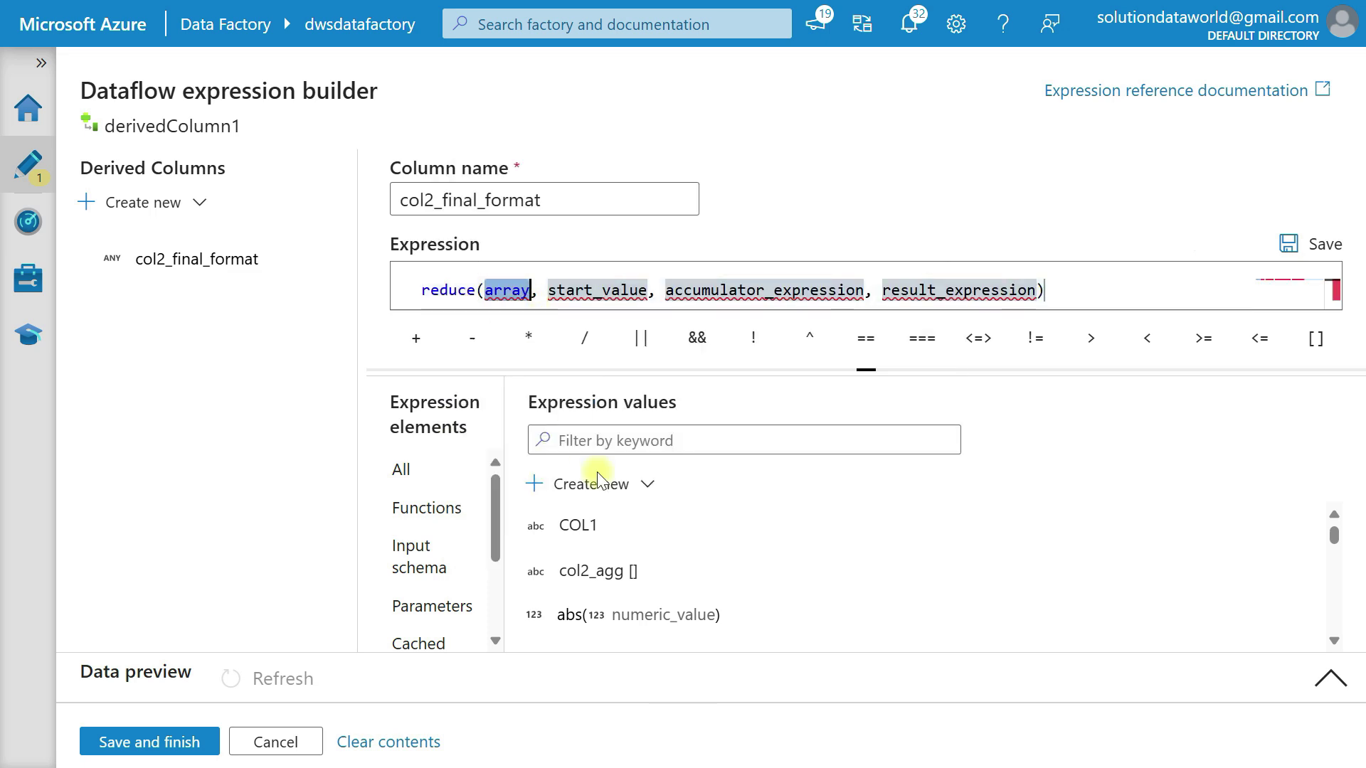
pyautogui.click(607, 573)
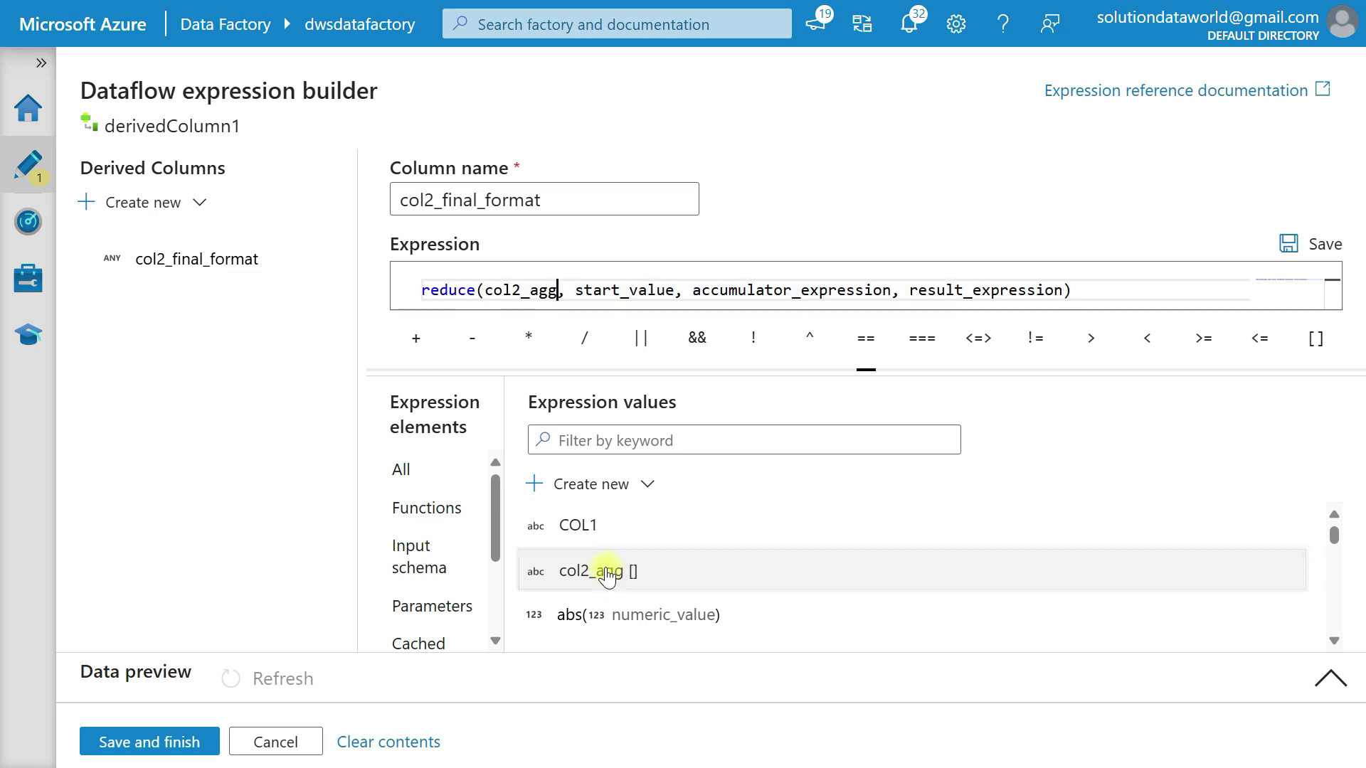
pyautogui.doubleClick(613, 286)
pyautogui.write('"')
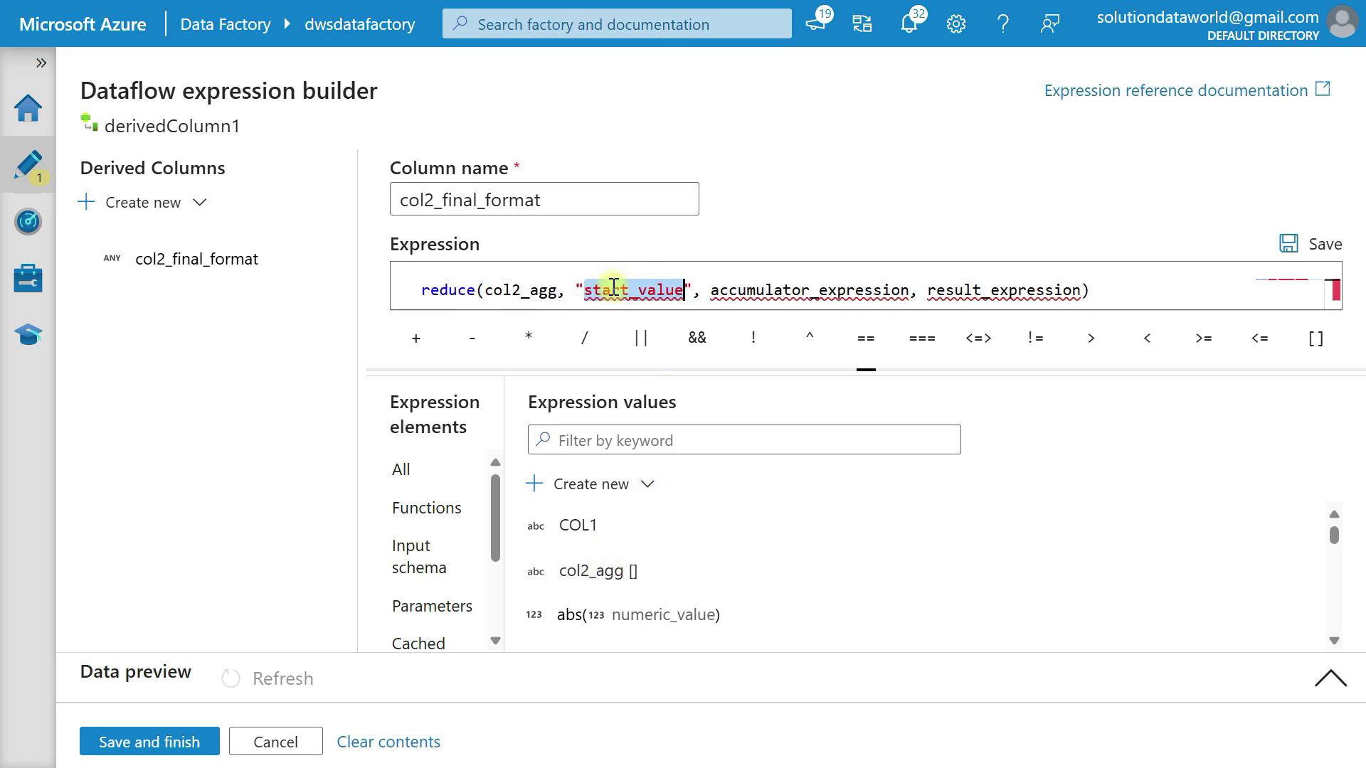
pyautogui.press('Delete')
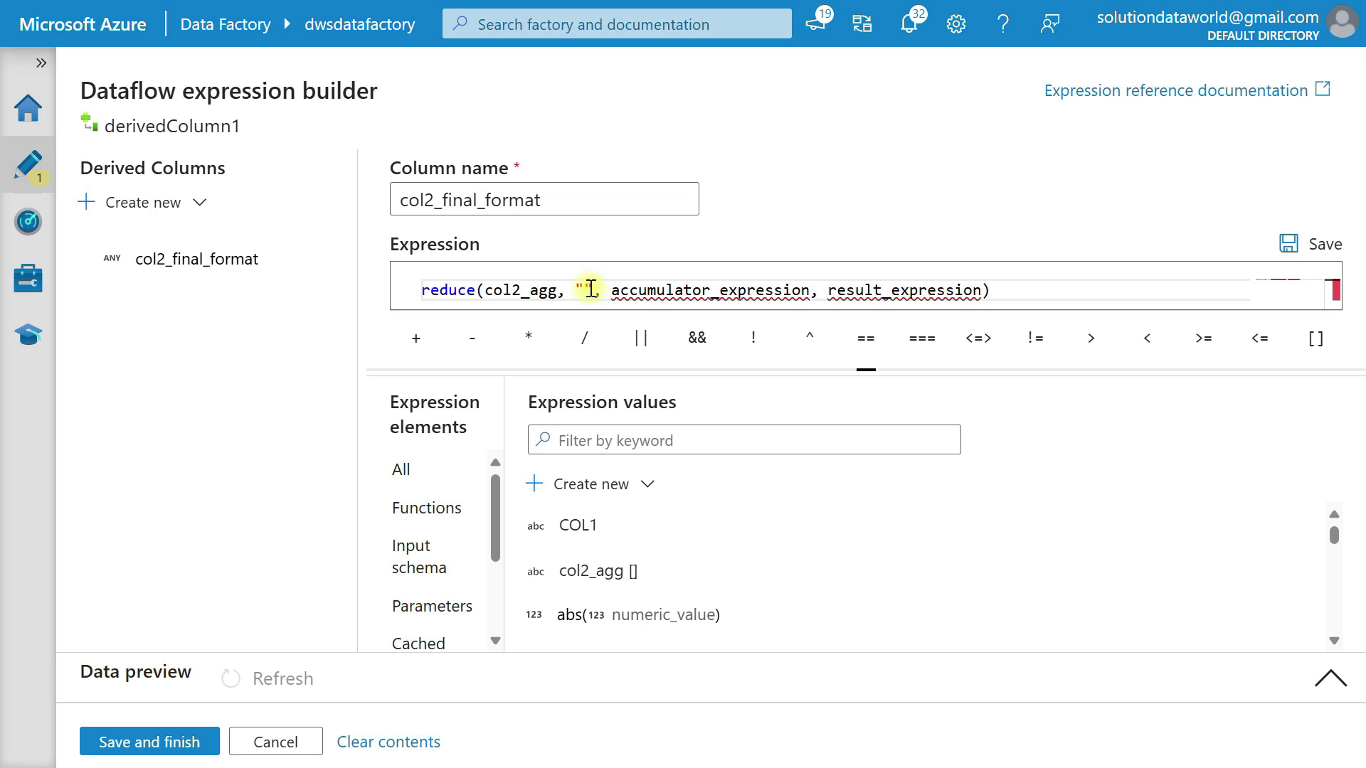
# Replace the reduce function's accumulator placeholder with #acc+ "," + #item
pyautogui.moveTo(809, 290); pyautogui.dragTo(618, 290)
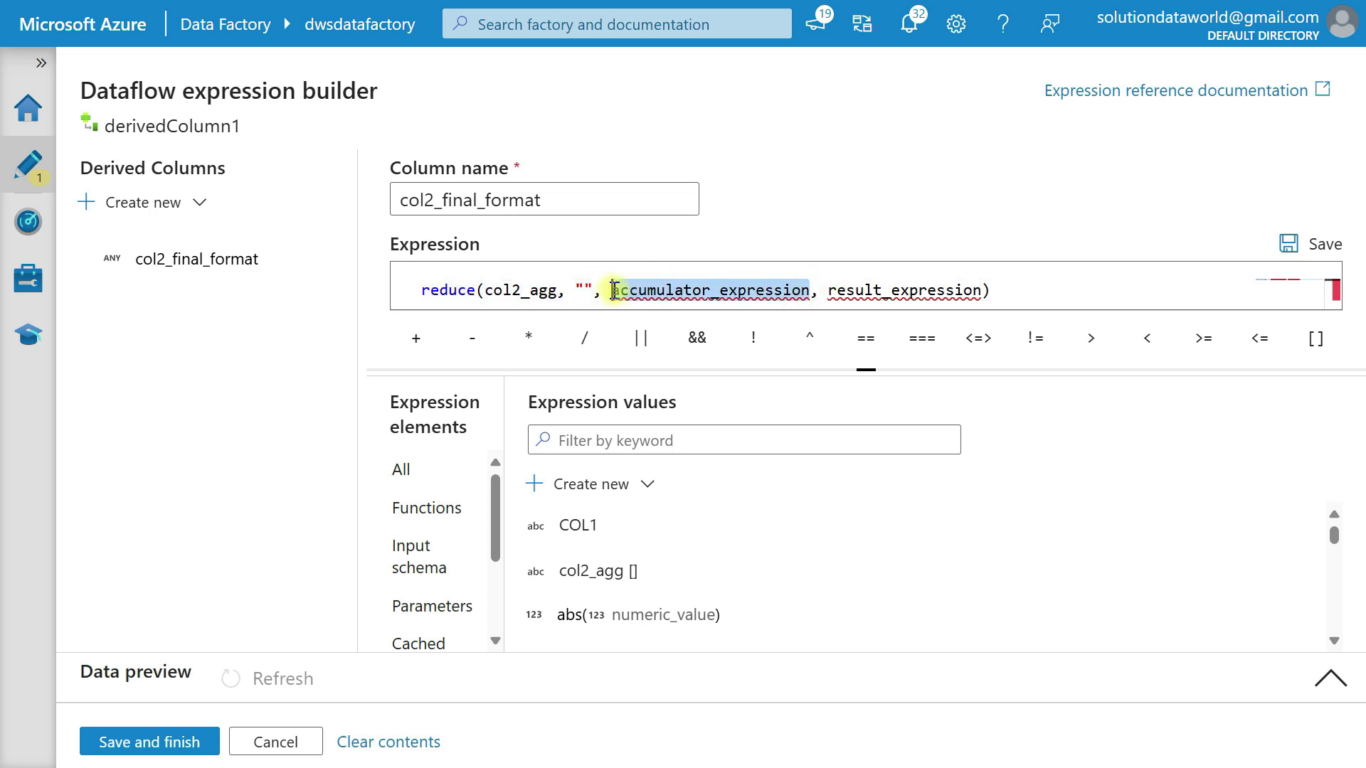
pyautogui.press('BackSpace')
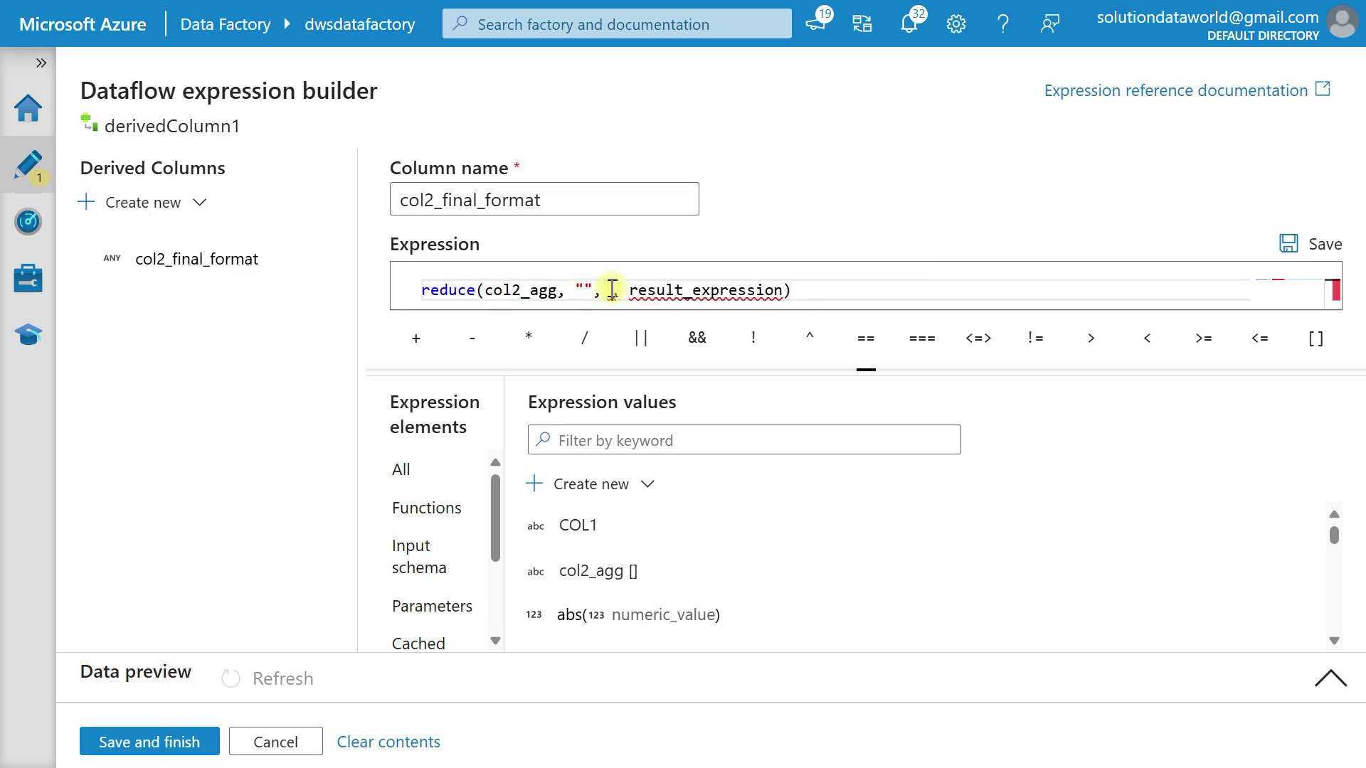
pyautogui.write('#acc')
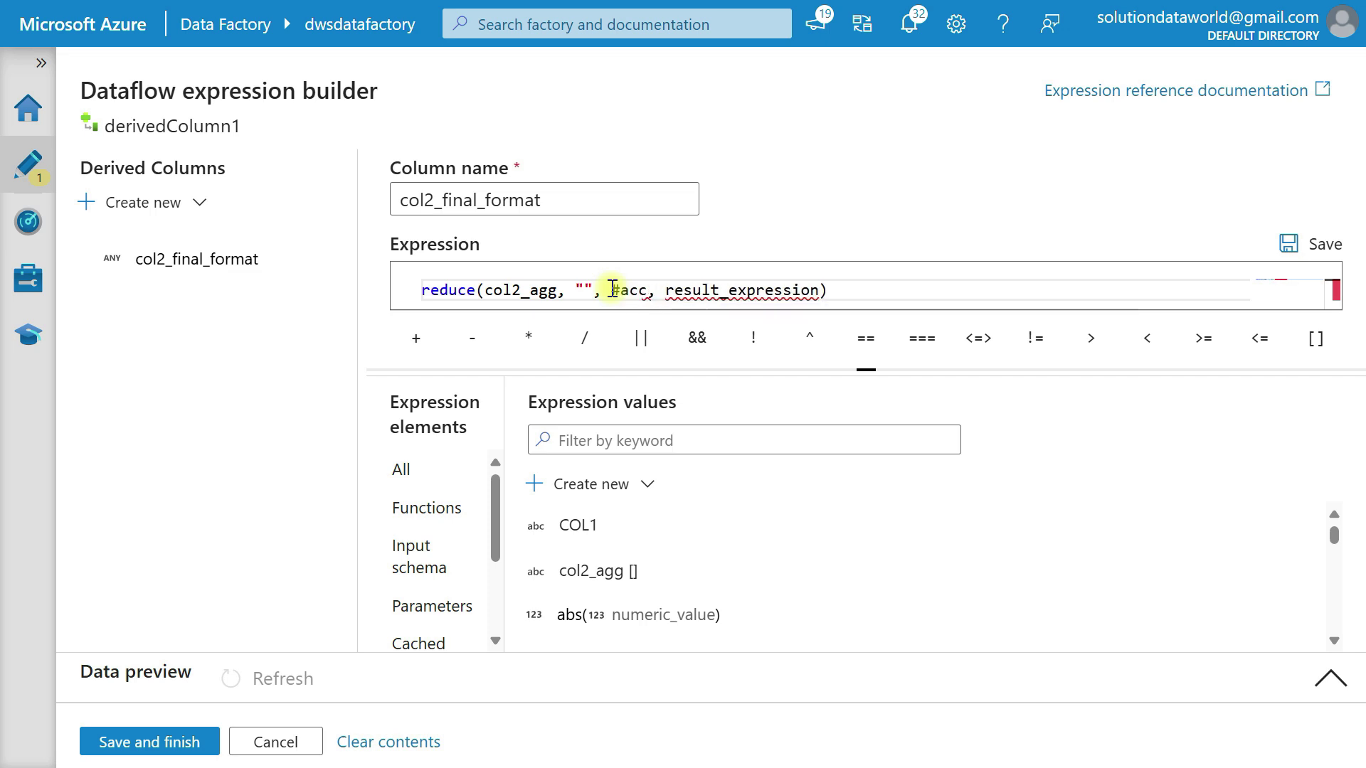
pyautogui.write('+')
pyautogui.write('",')
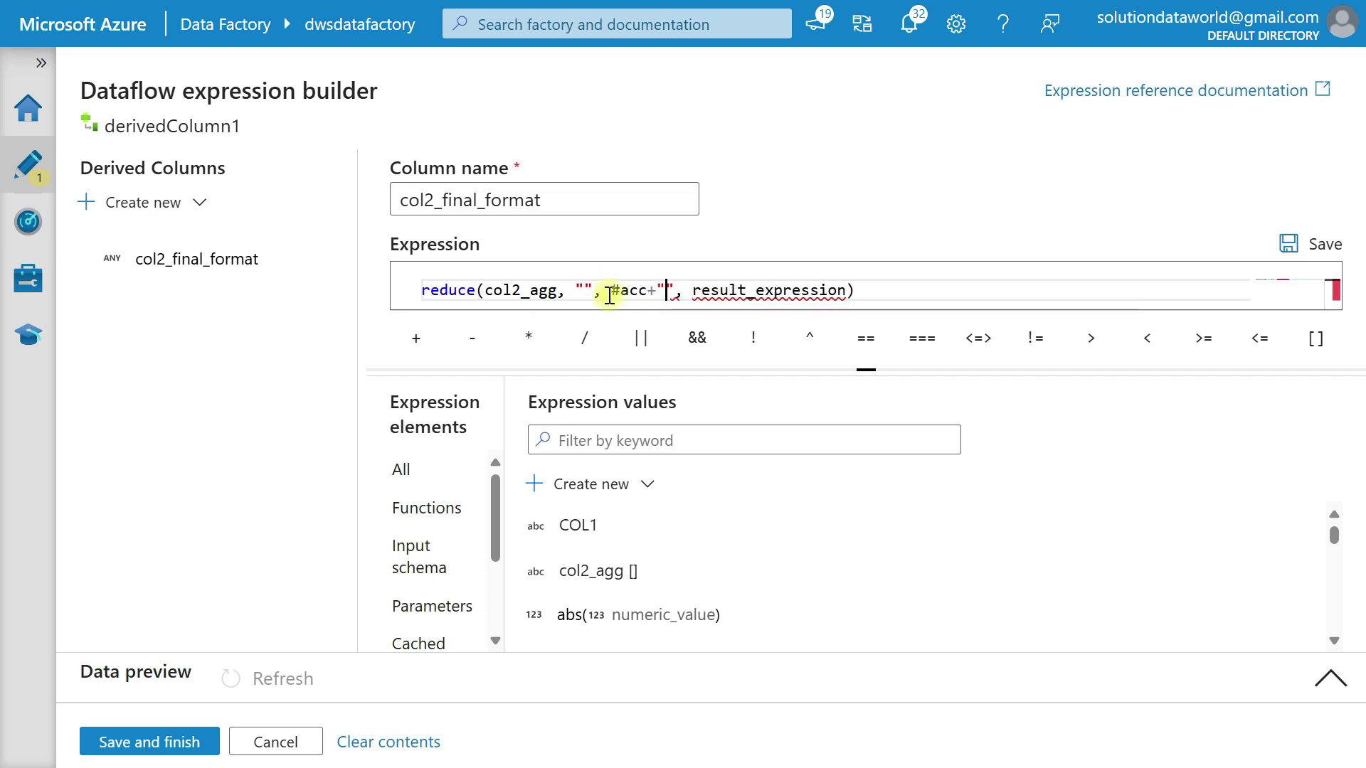
pyautogui.write('"')
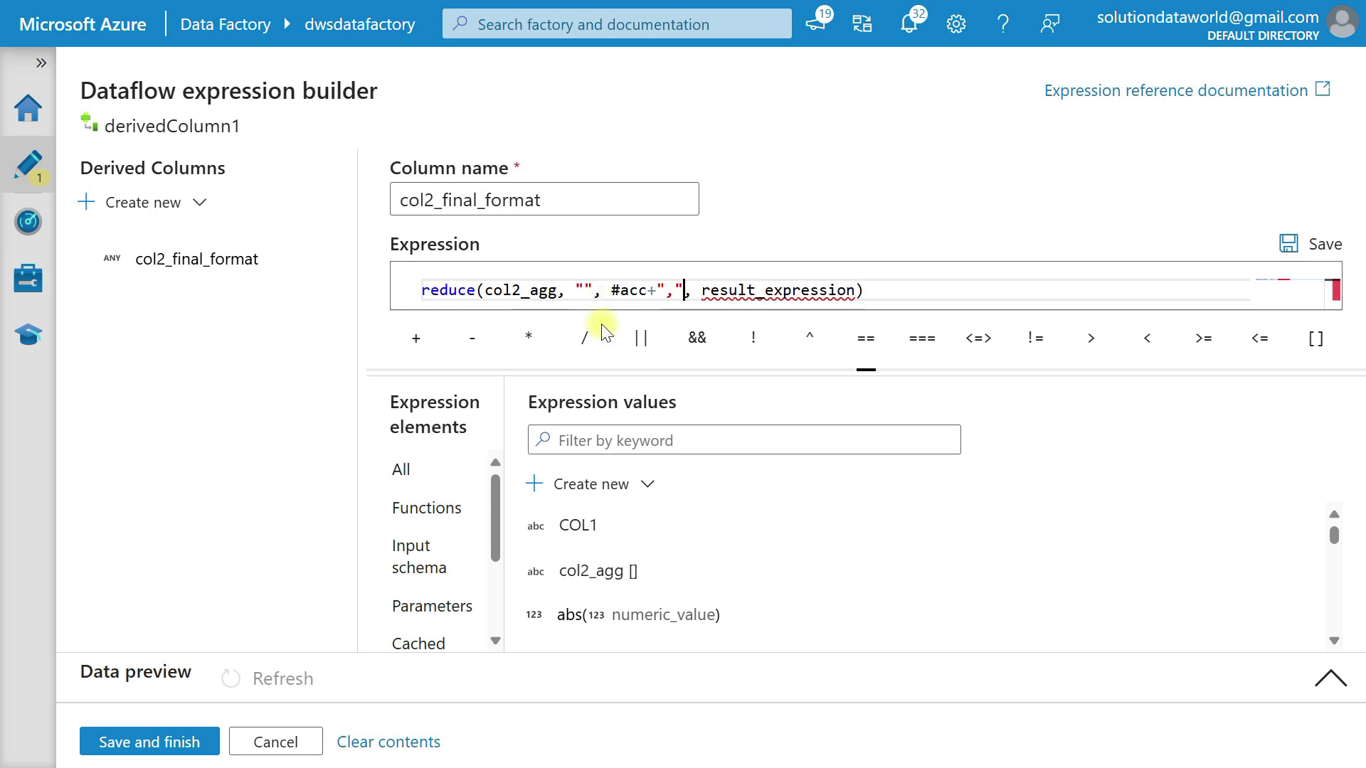
pyautogui.write('#ie')
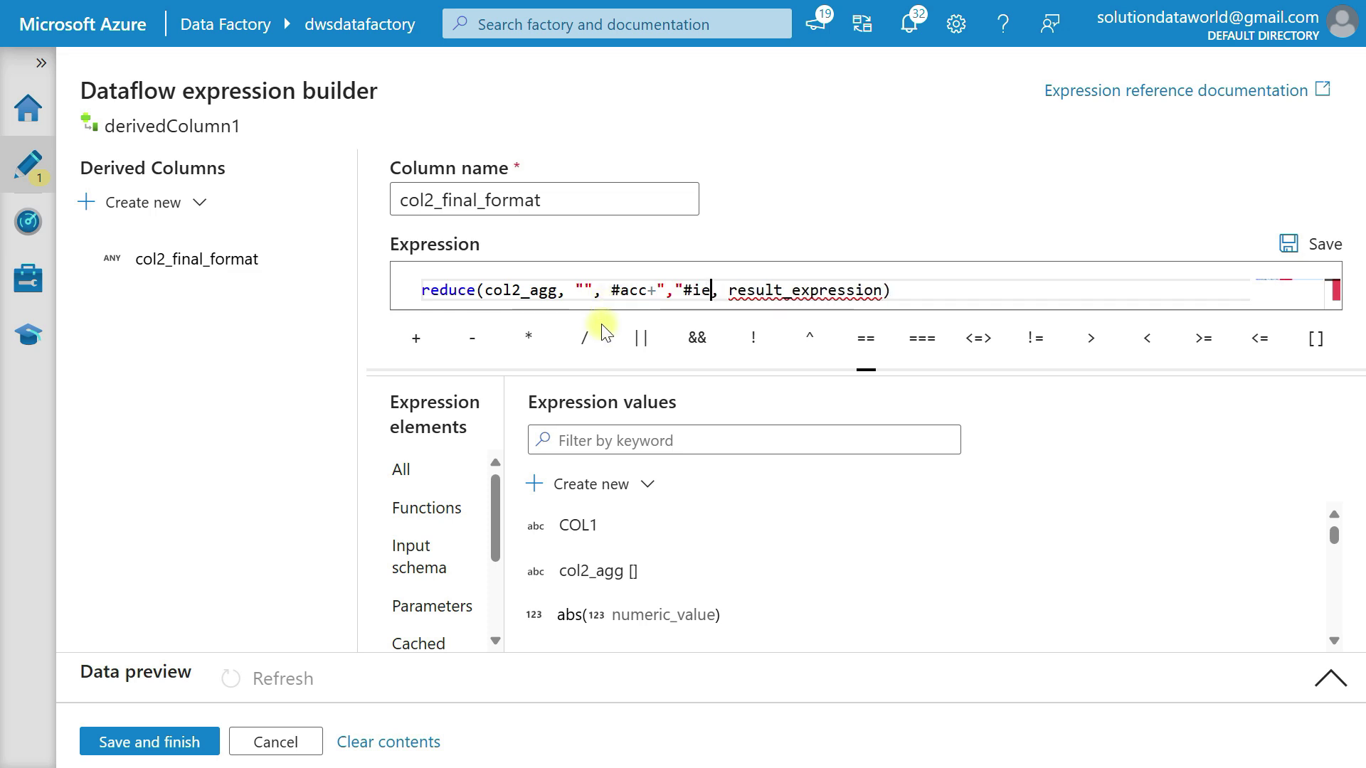
pyautogui.press('BackSpace')
pyautogui.write('tem')
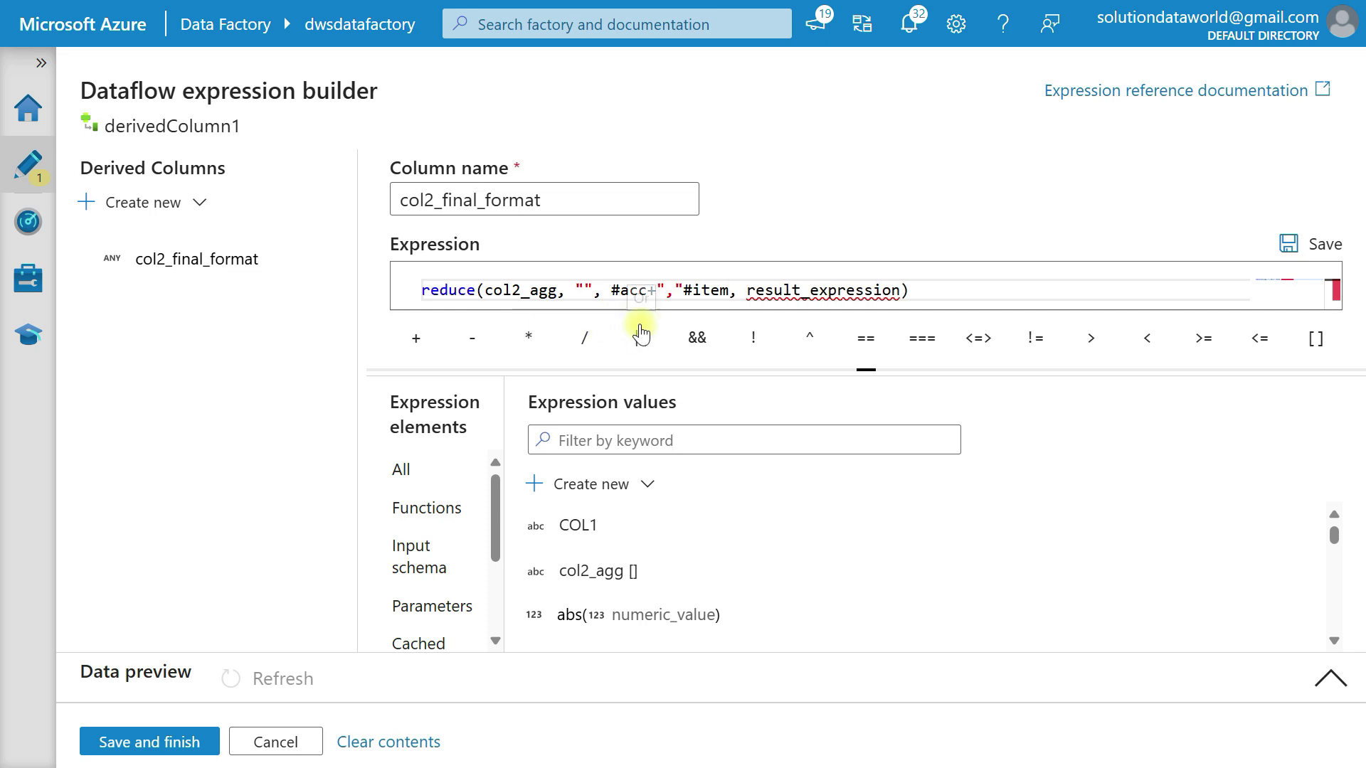
pyautogui.click(684, 289)
pyautogui.write('+')
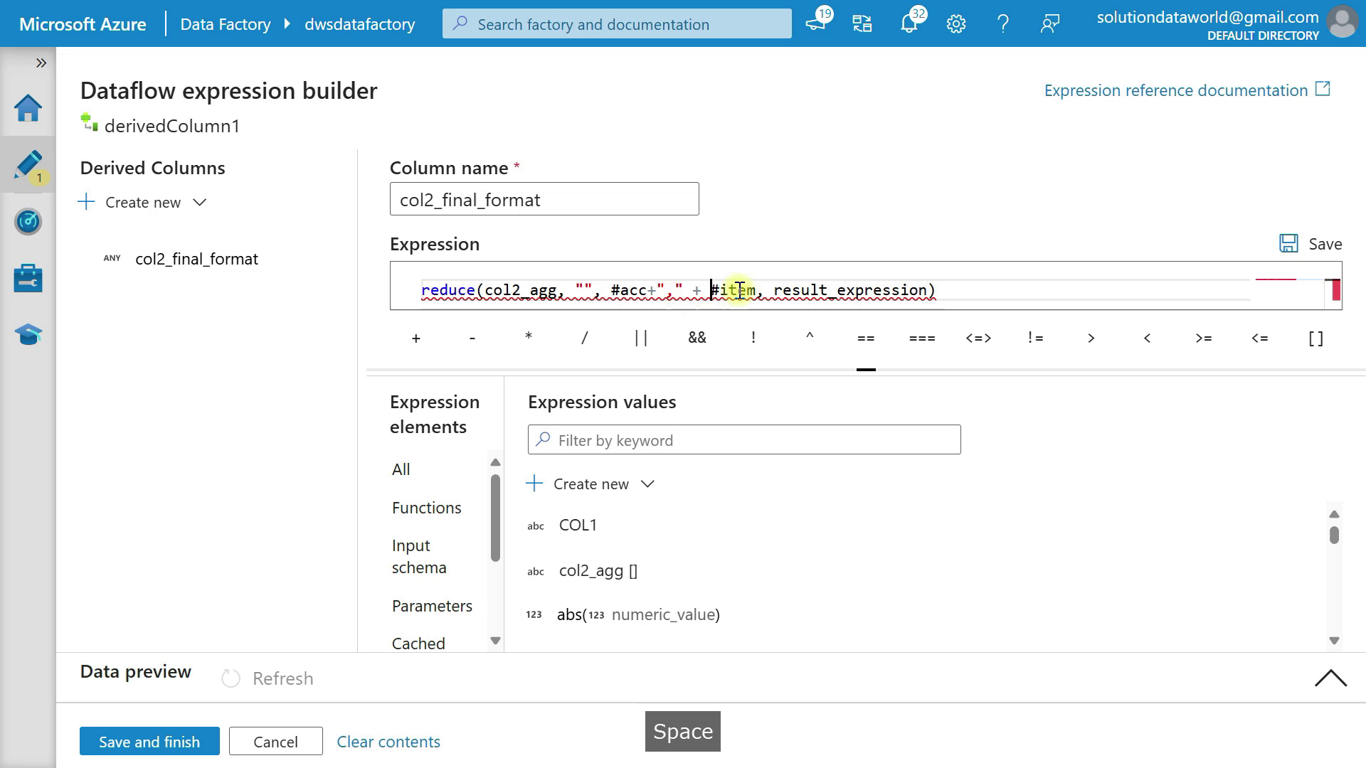
pyautogui.click(656, 290)
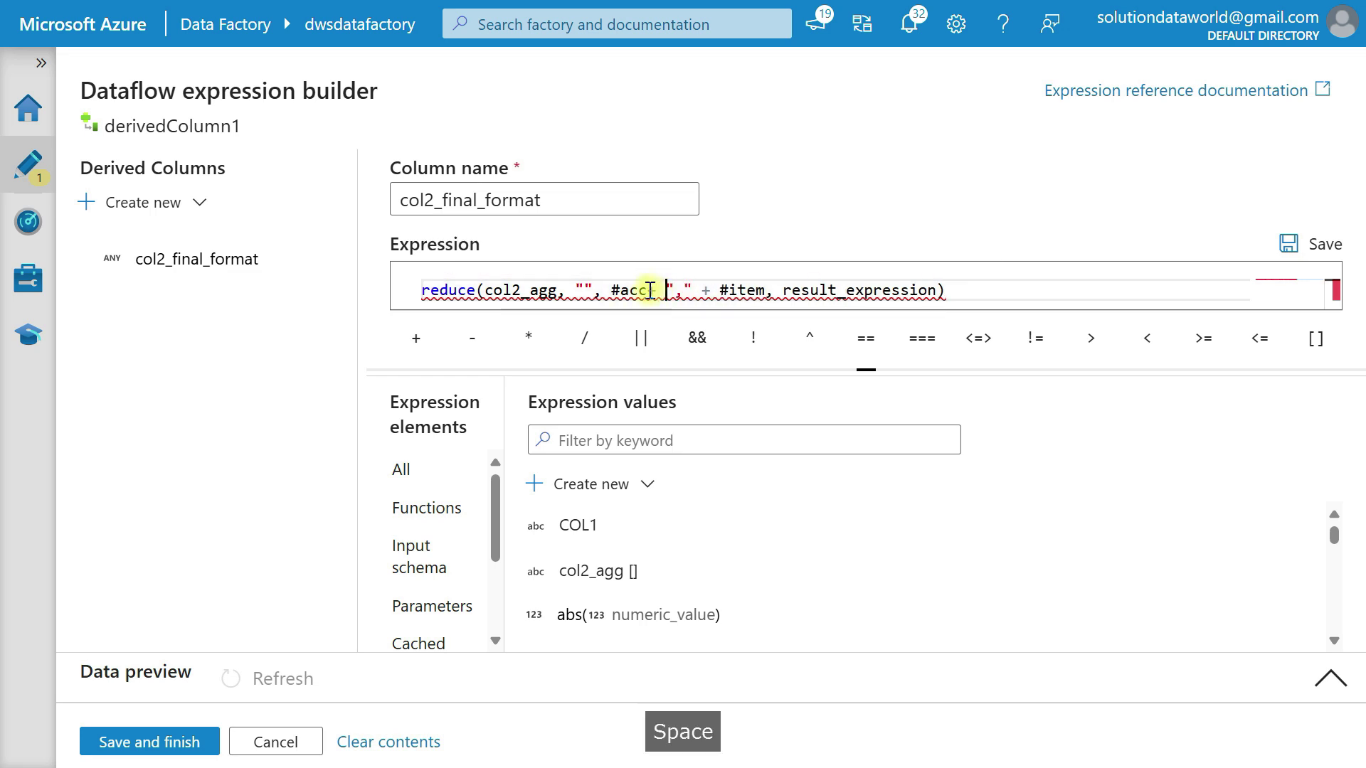
# Change the reduce function's result expression placeholder to #result
pyautogui.doubleClick(783, 290)
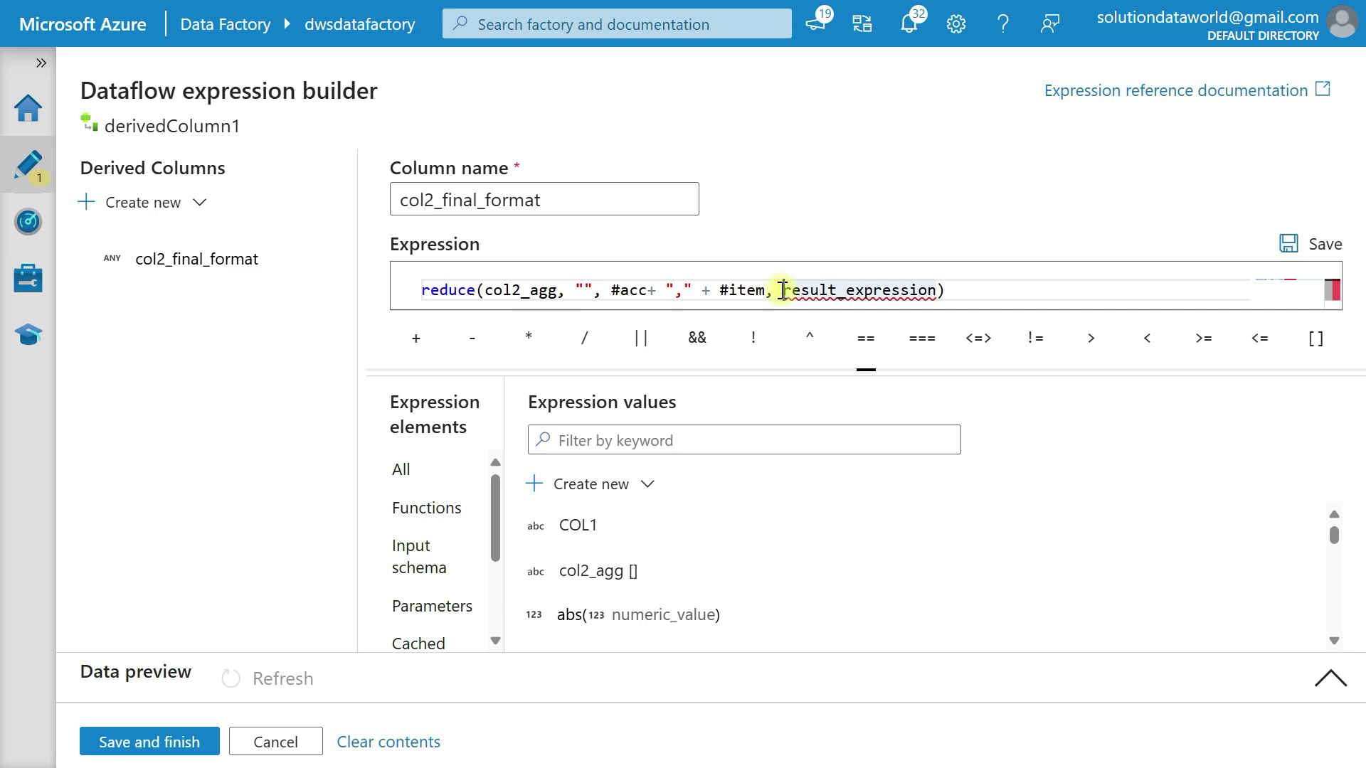
pyautogui.click(783, 290)
pyautogui.write('#')
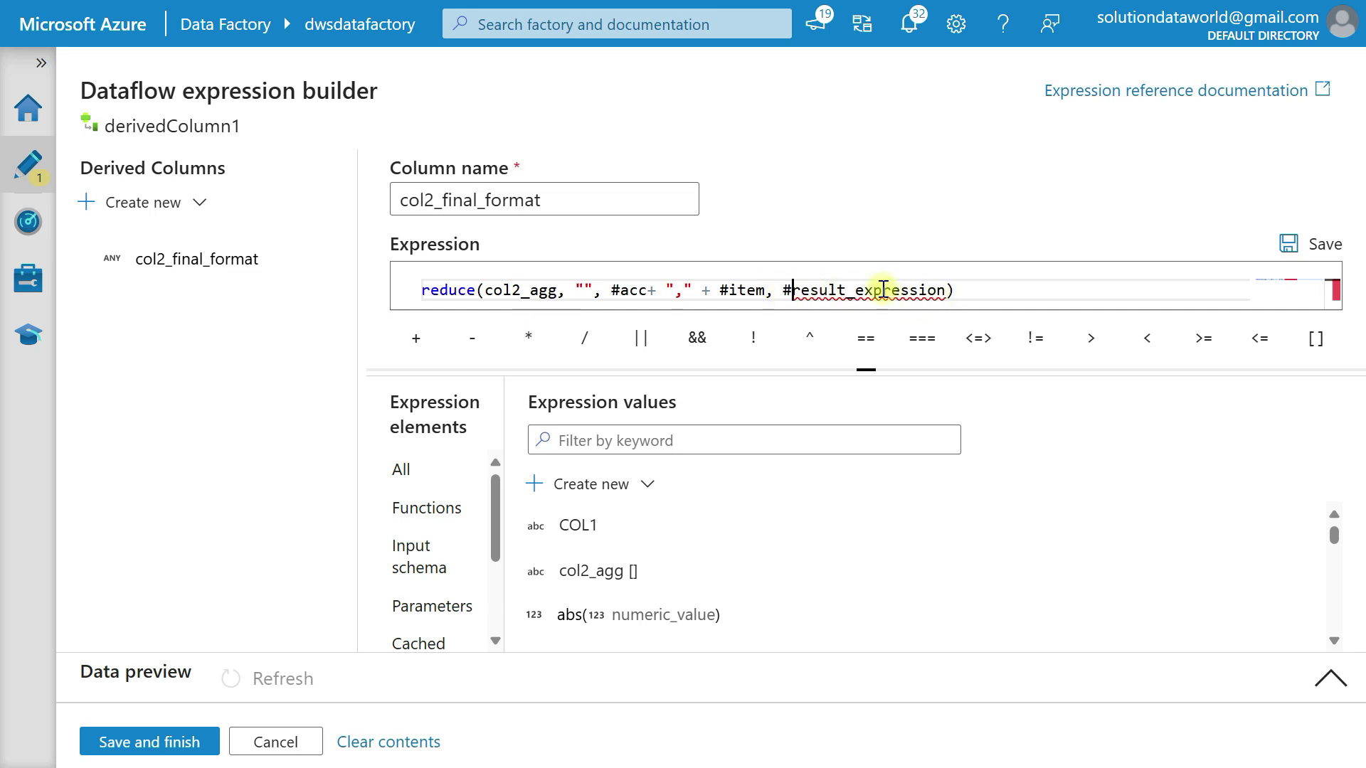
pyautogui.moveTo(852, 291); pyautogui.dragTo(945, 296)
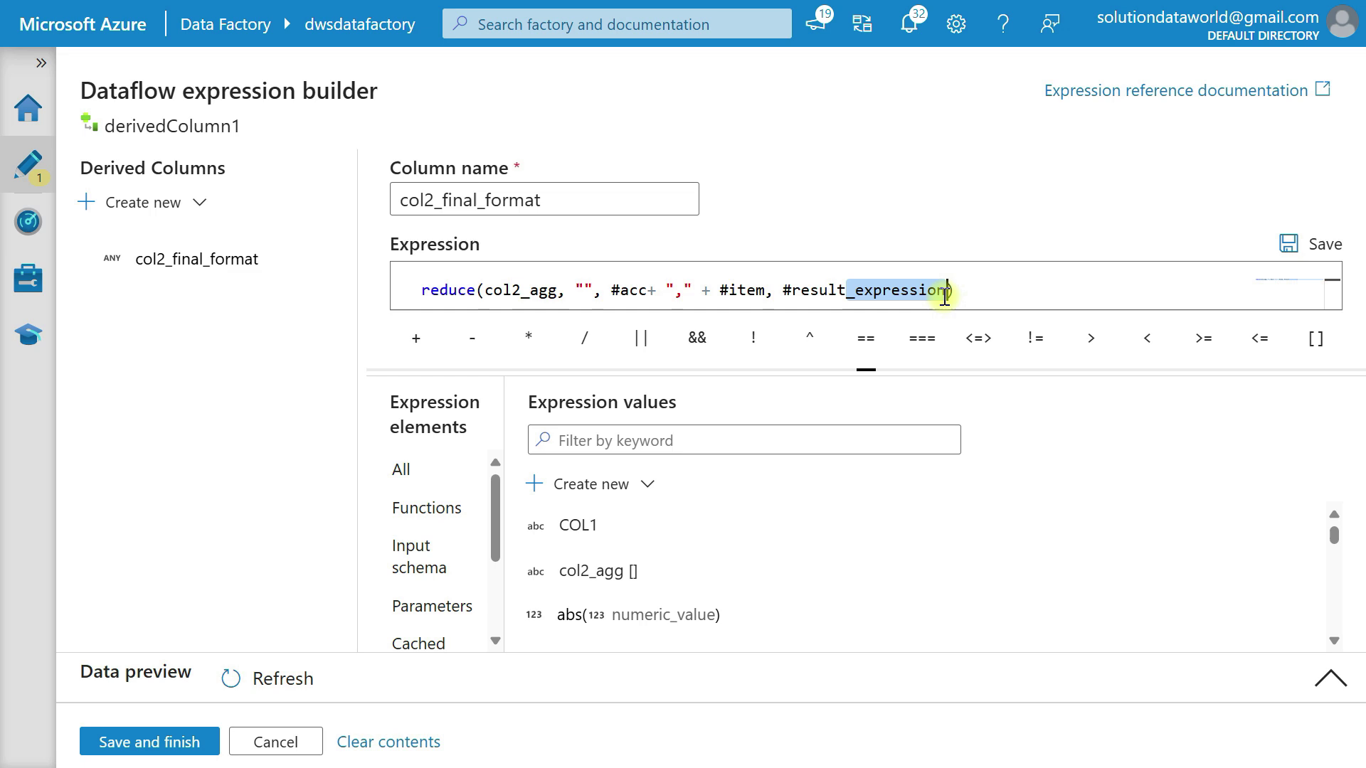
pyautogui.press('Delete')
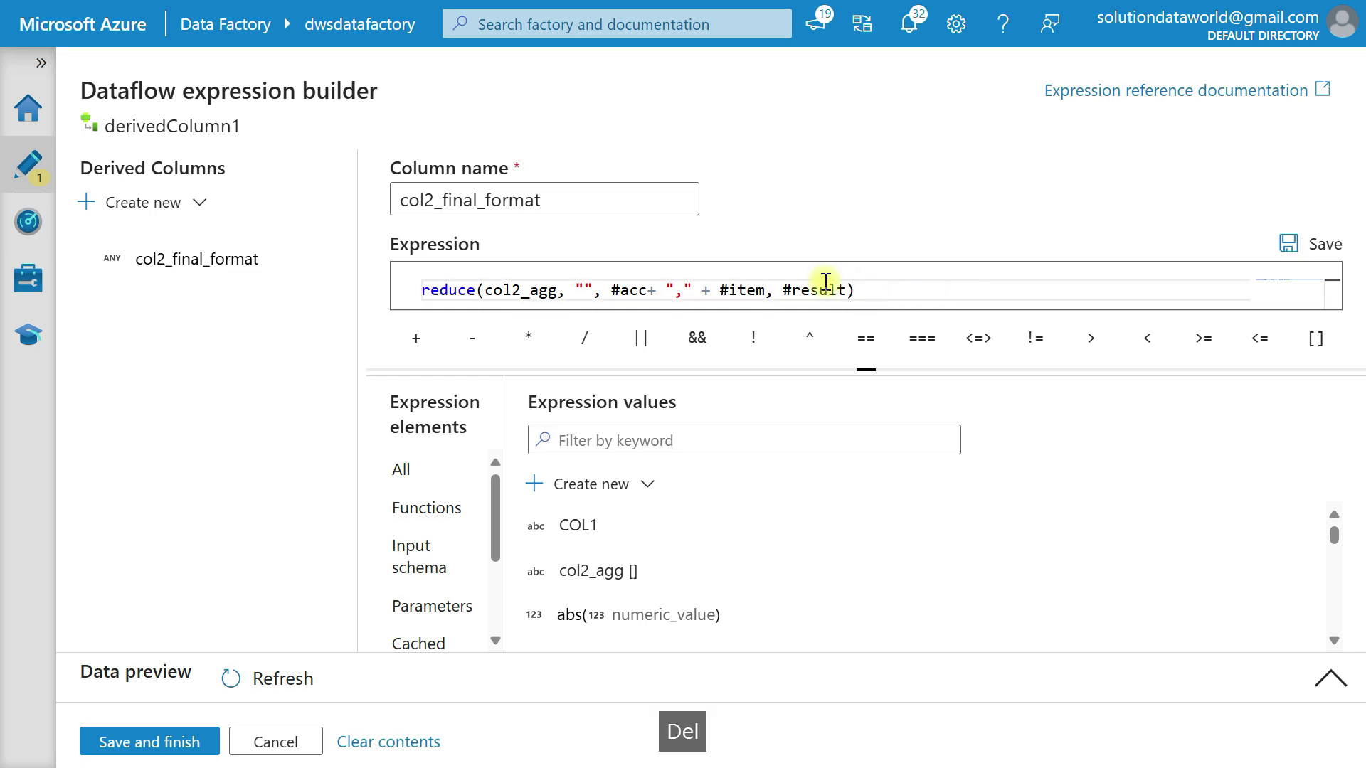
# Find the toString function and wrap the whole reduce expression in it, with a closing parenthesis at the end
pyautogui.click(423, 292)
pyautogui.click(604, 439)
pyautogui.write('t')
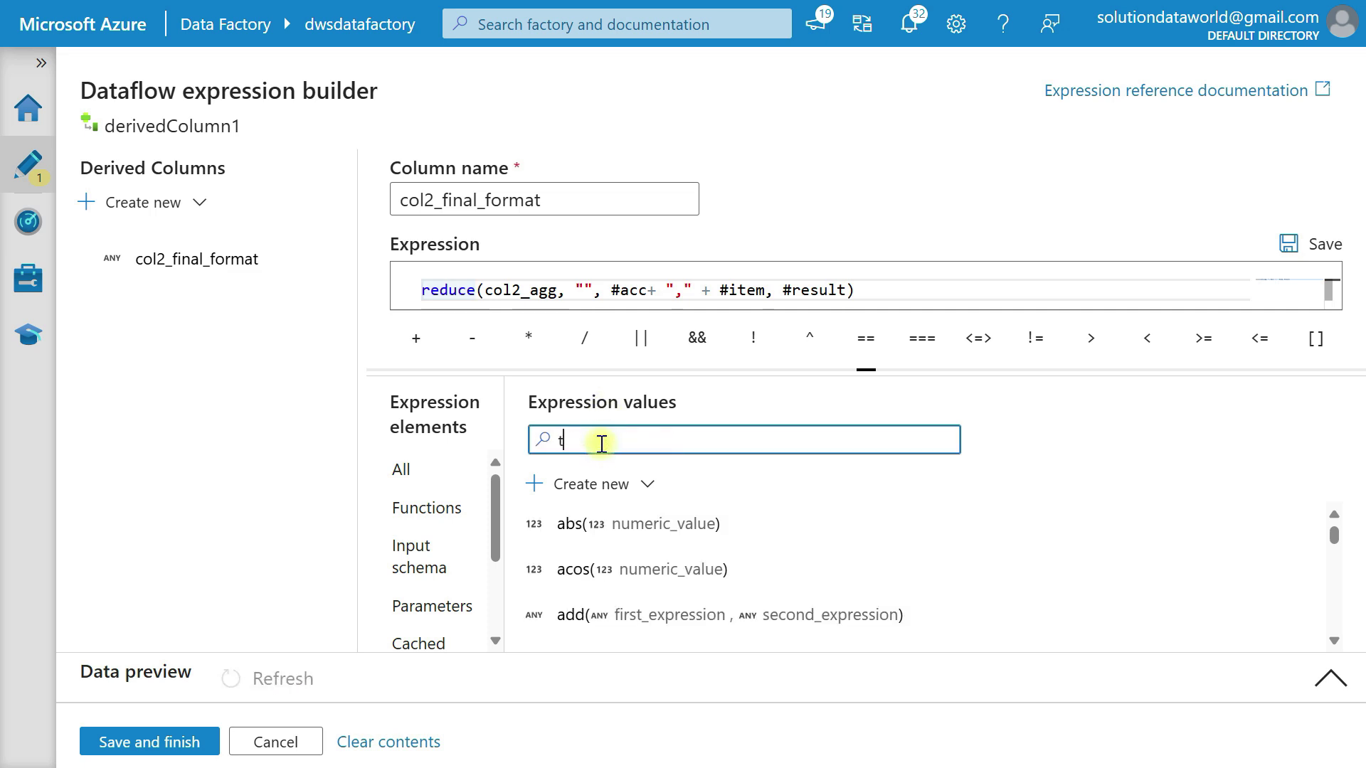
pyautogui.write('ost')
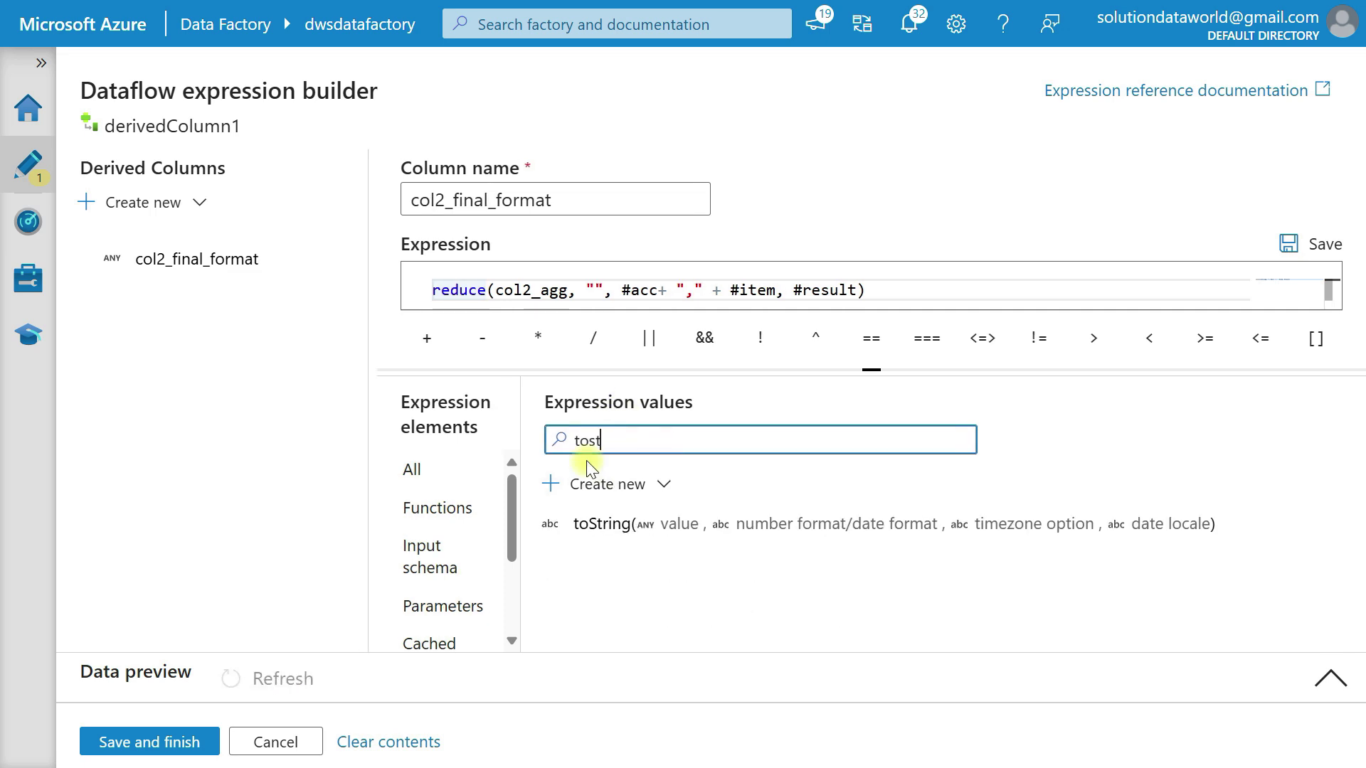
pyautogui.click(439, 291)
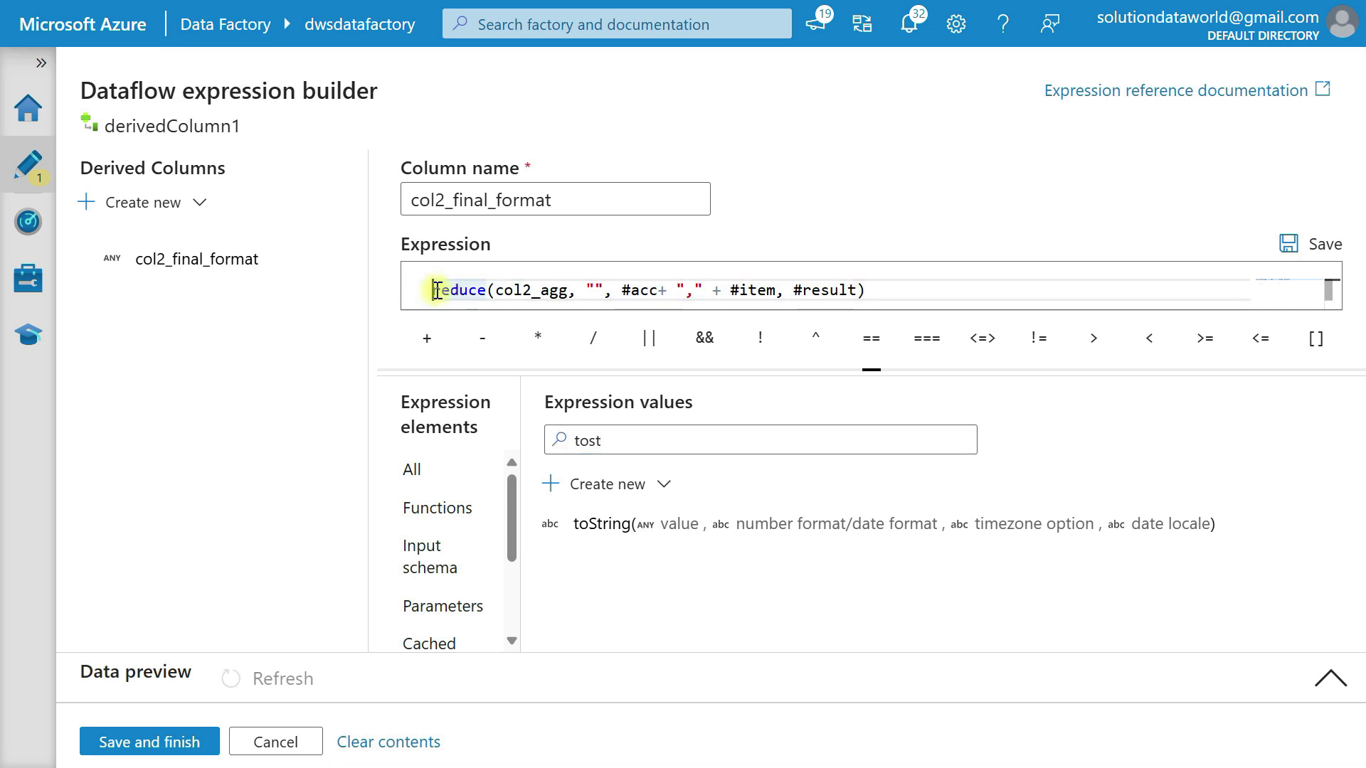
pyautogui.click(621, 541)
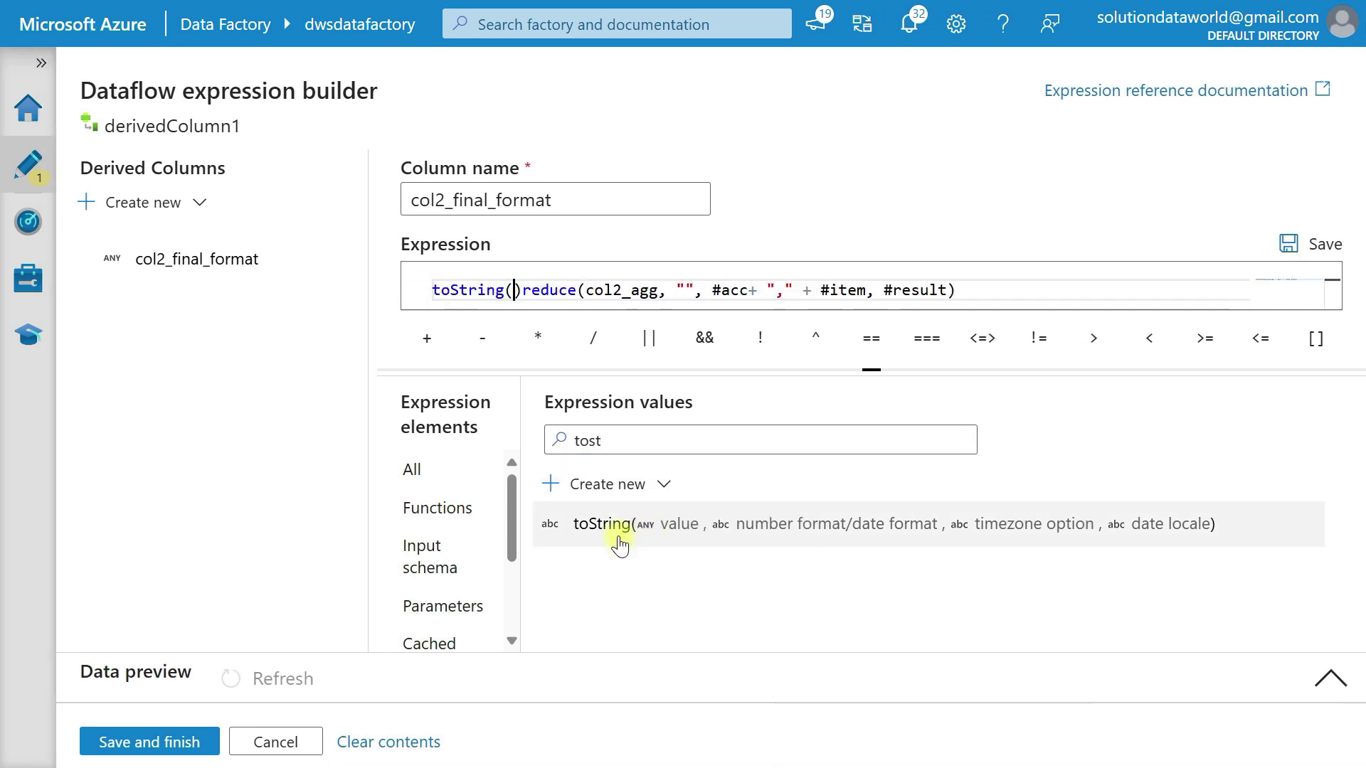
pyautogui.press('Delete')
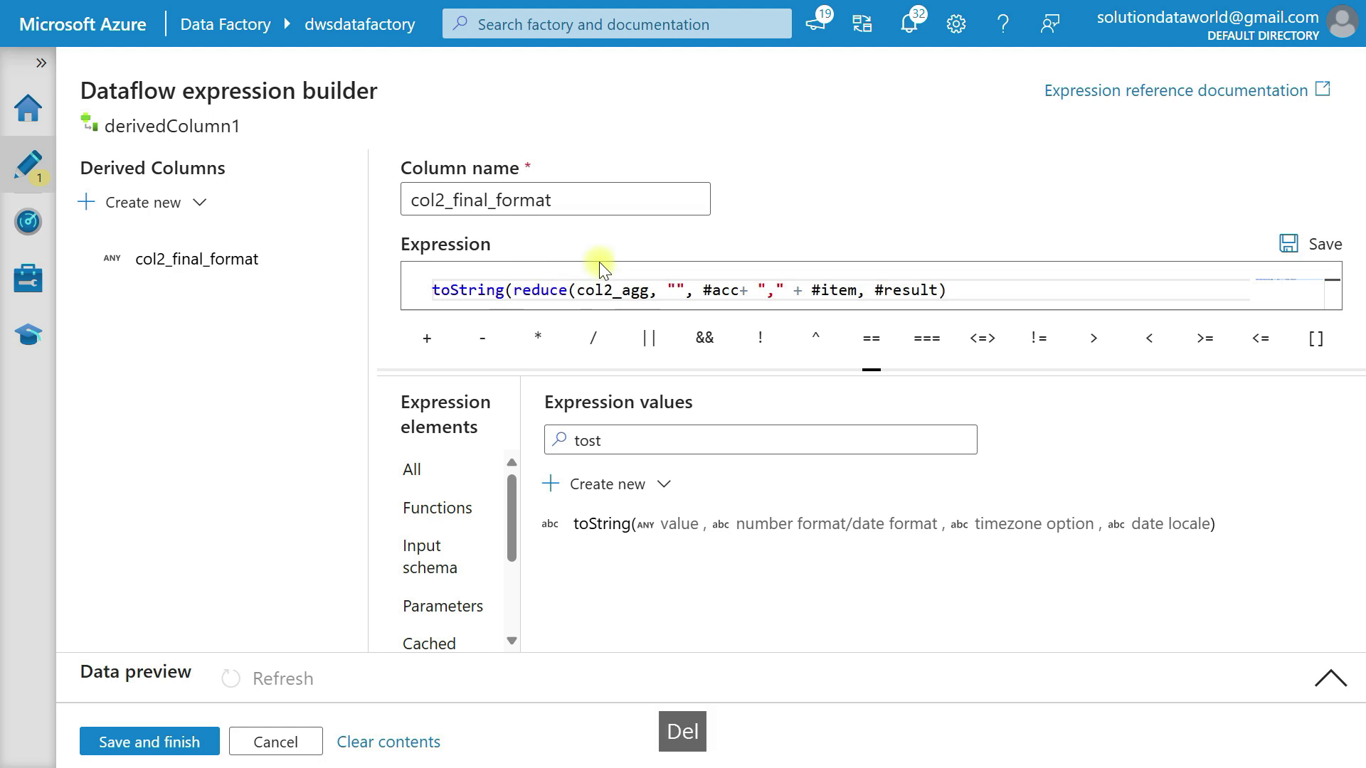
pyautogui.click(973, 293)
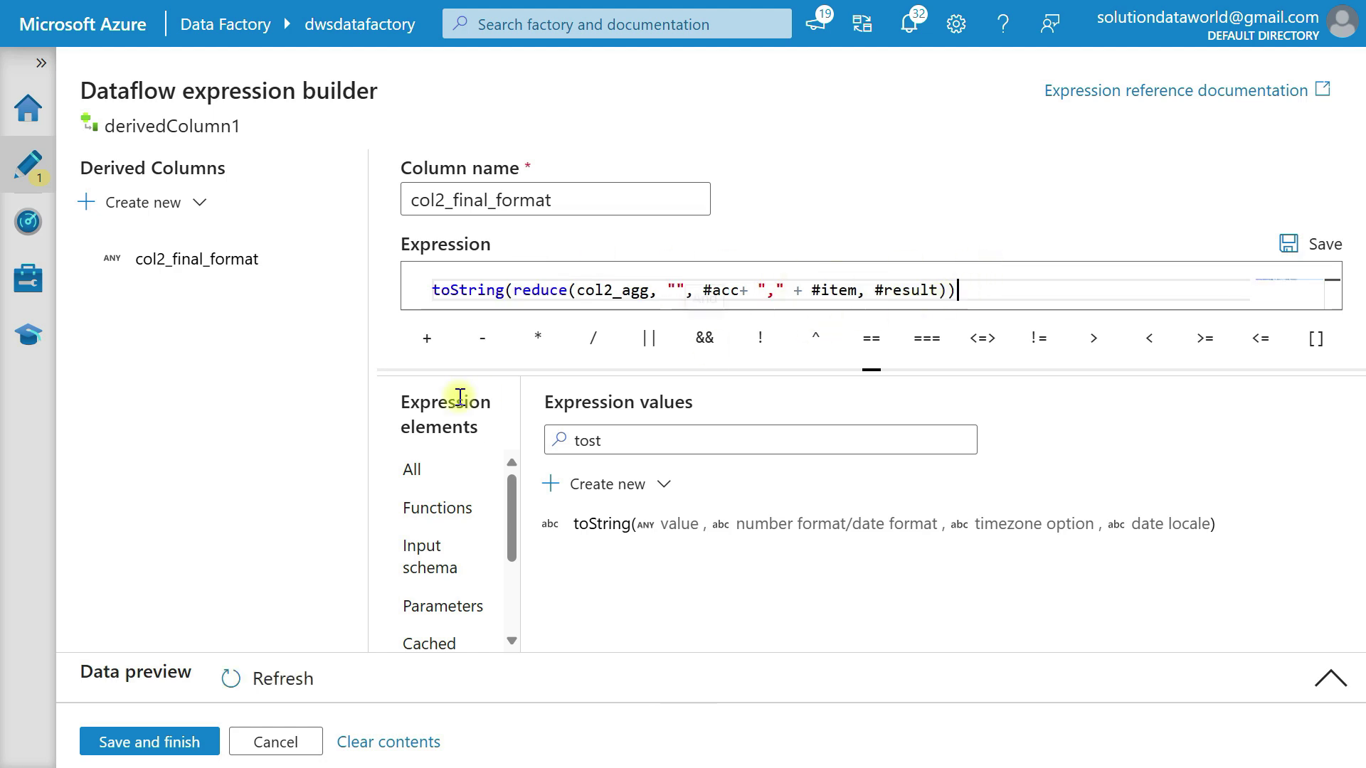
# Refresh the expression's data preview to check the col2_final_format output against col2_agg, and collapse the preview
pyautogui.click(257, 682)
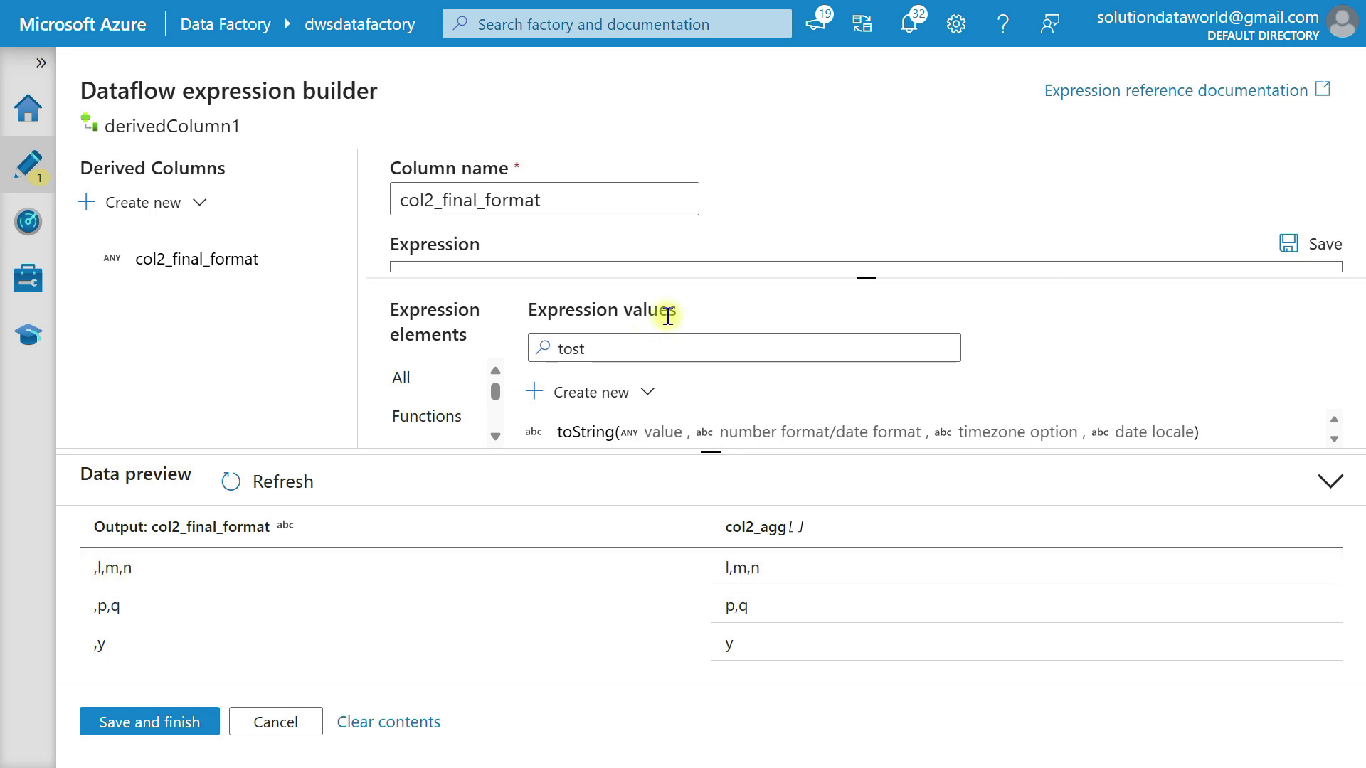
pyautogui.moveTo(869, 277); pyautogui.dragTo(863, 430)
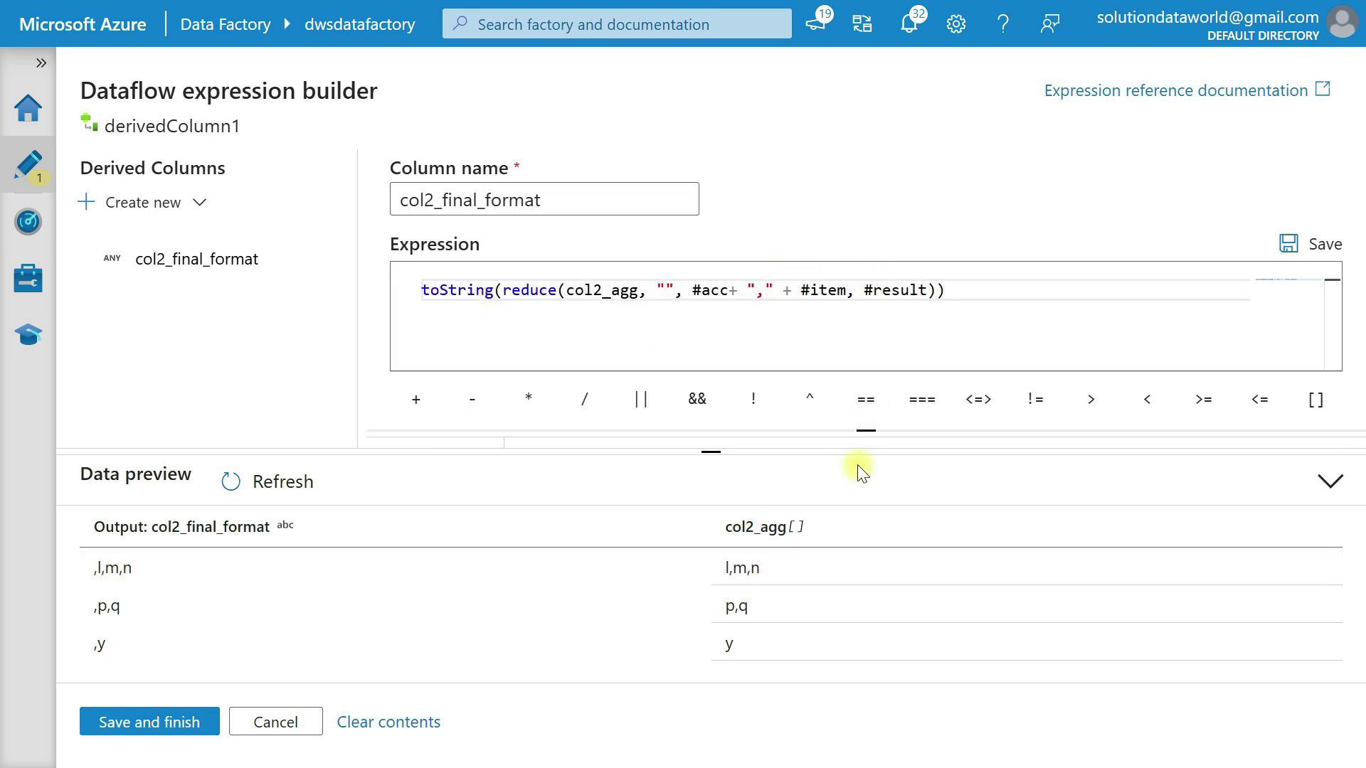
pyautogui.click(1327, 482)
# Find the ltrim function and wrap the toString expression in it, with "," as the trim characters
pyautogui.click(649, 442)
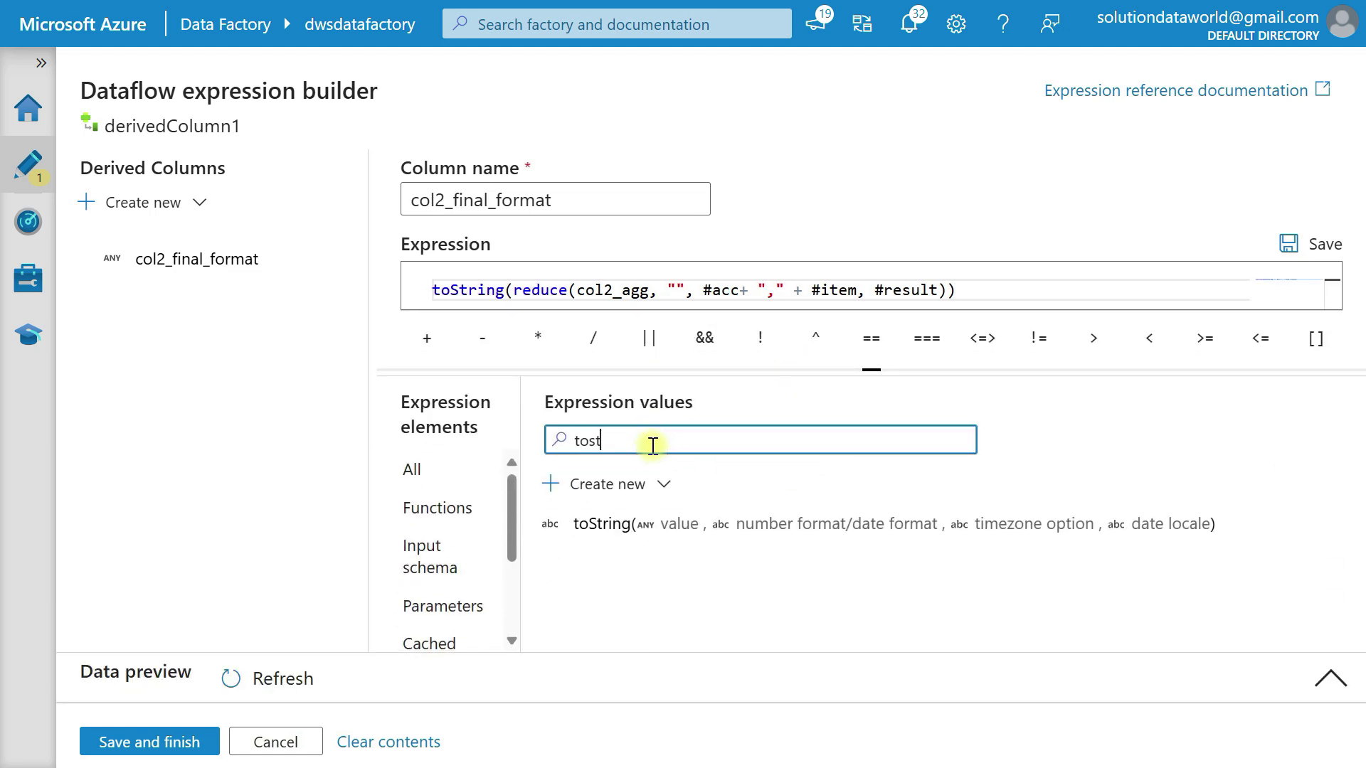
pyautogui.moveTo(631, 444); pyautogui.dragTo(551, 441)
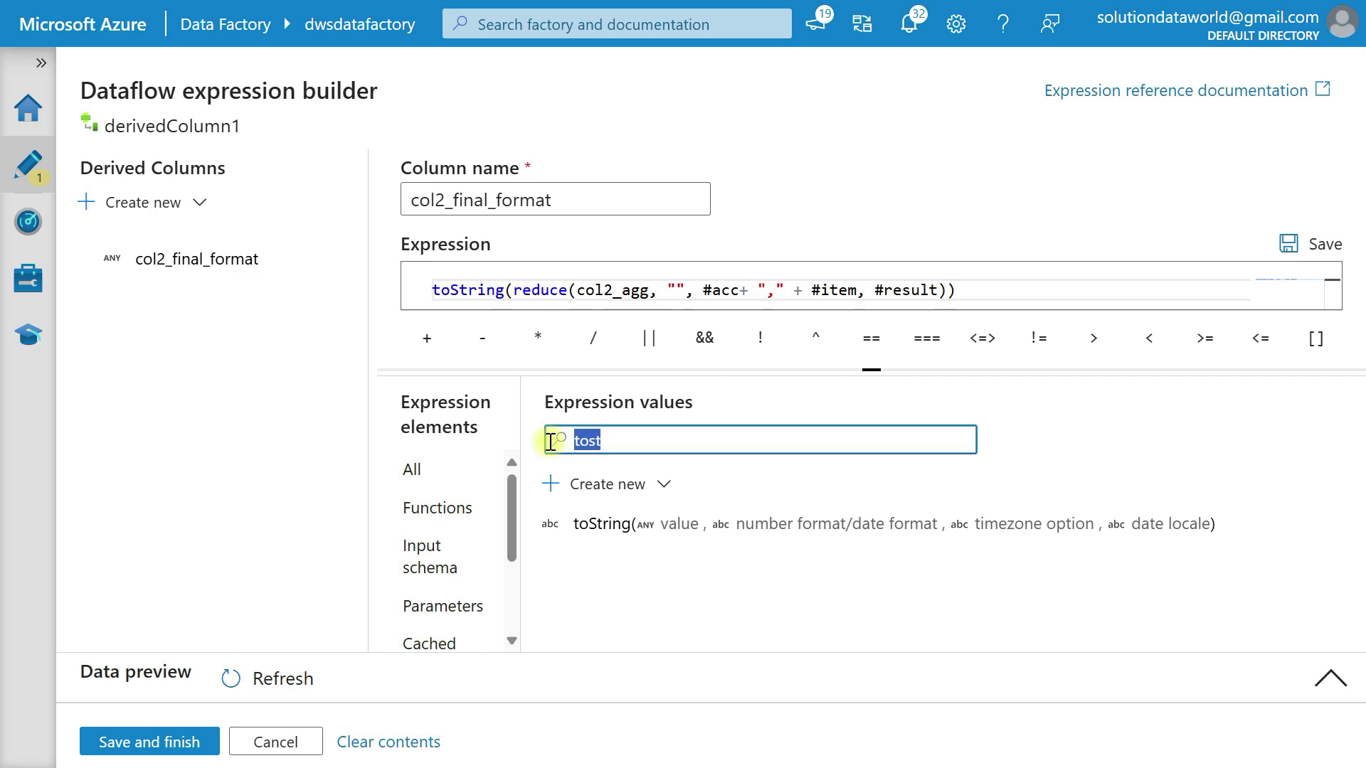
pyautogui.press('BackSpace')
pyautogui.write('ltri')
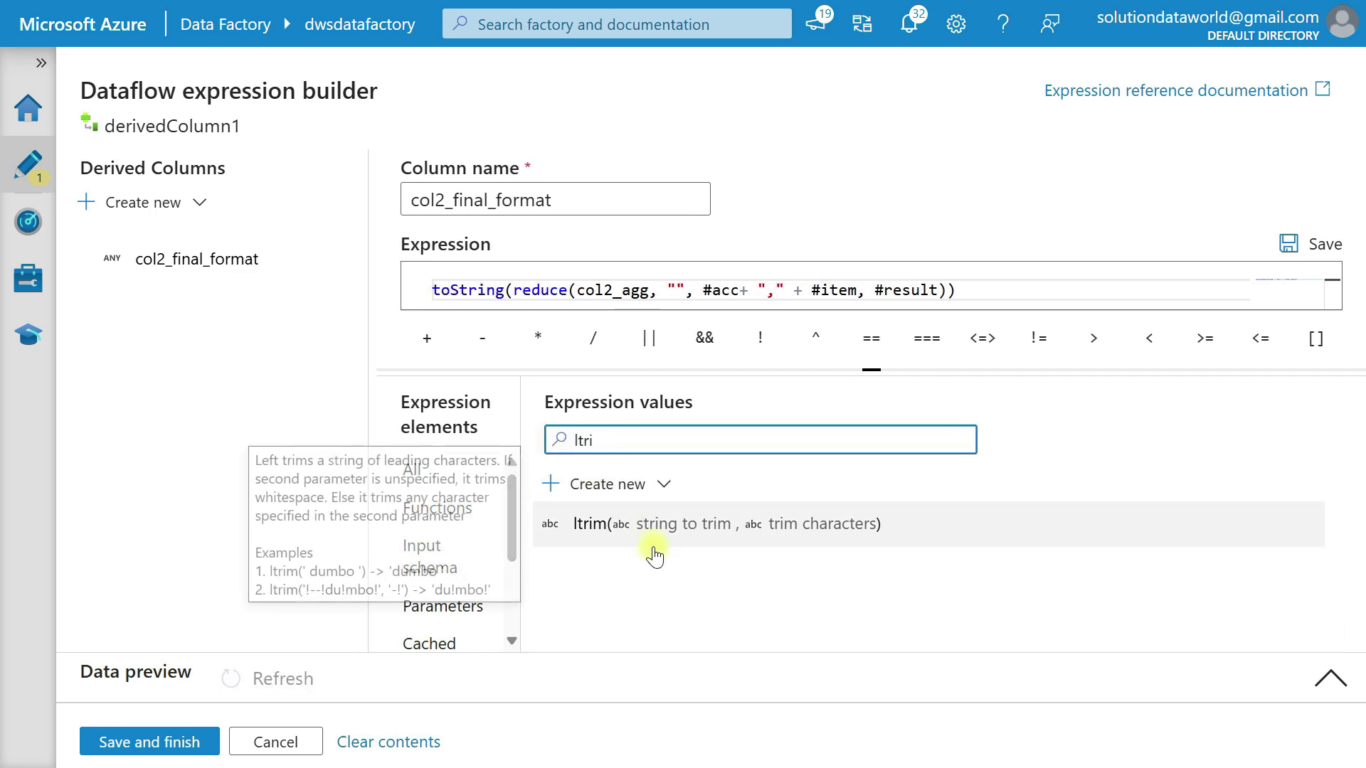
pyautogui.click(434, 287)
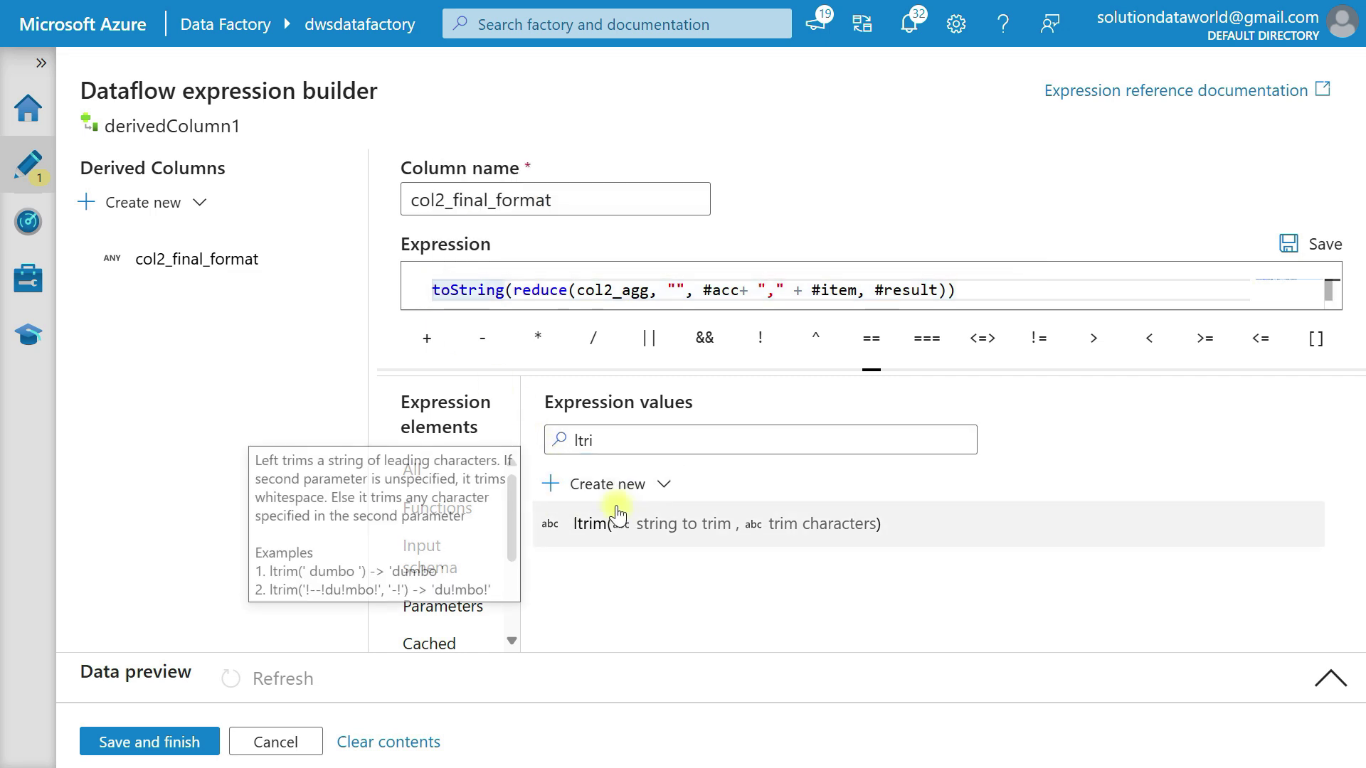
pyautogui.click(559, 522)
pyautogui.press('Delete')
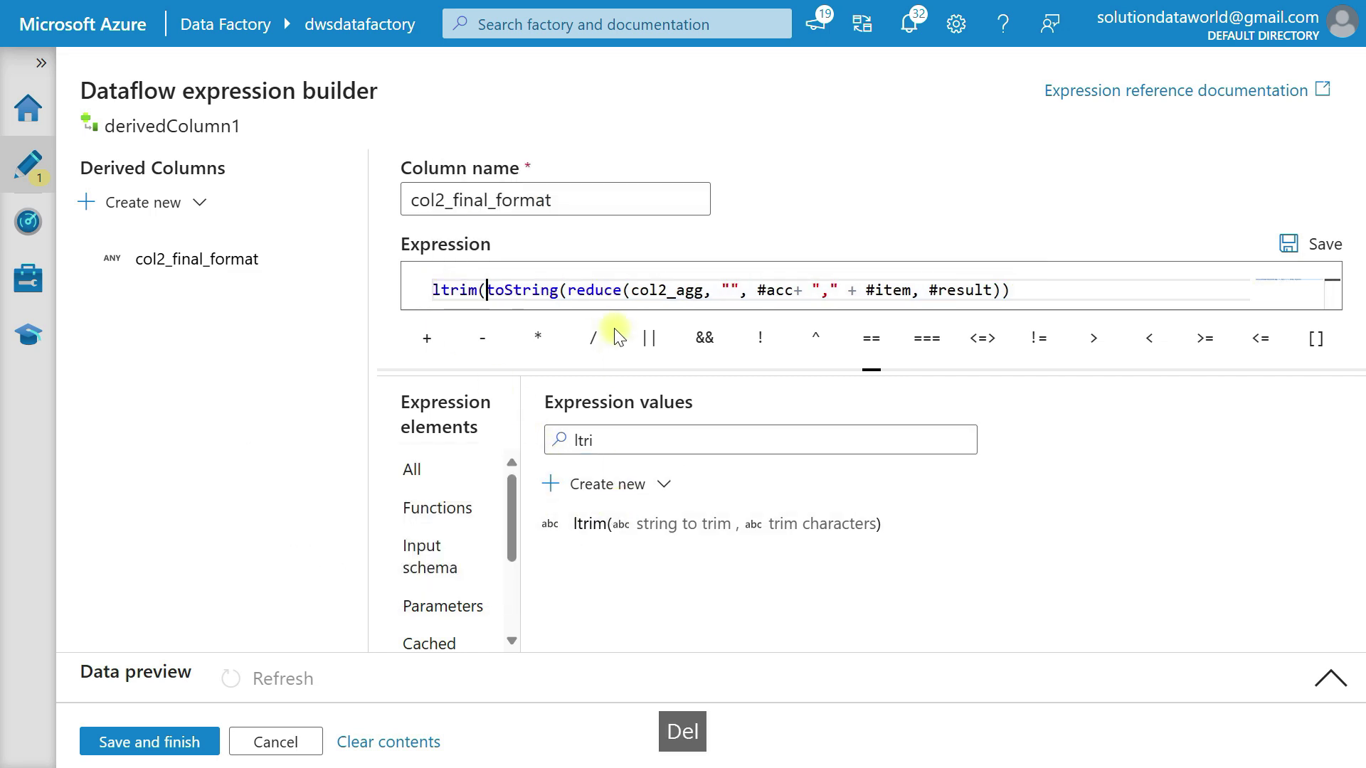
pyautogui.click(1029, 291)
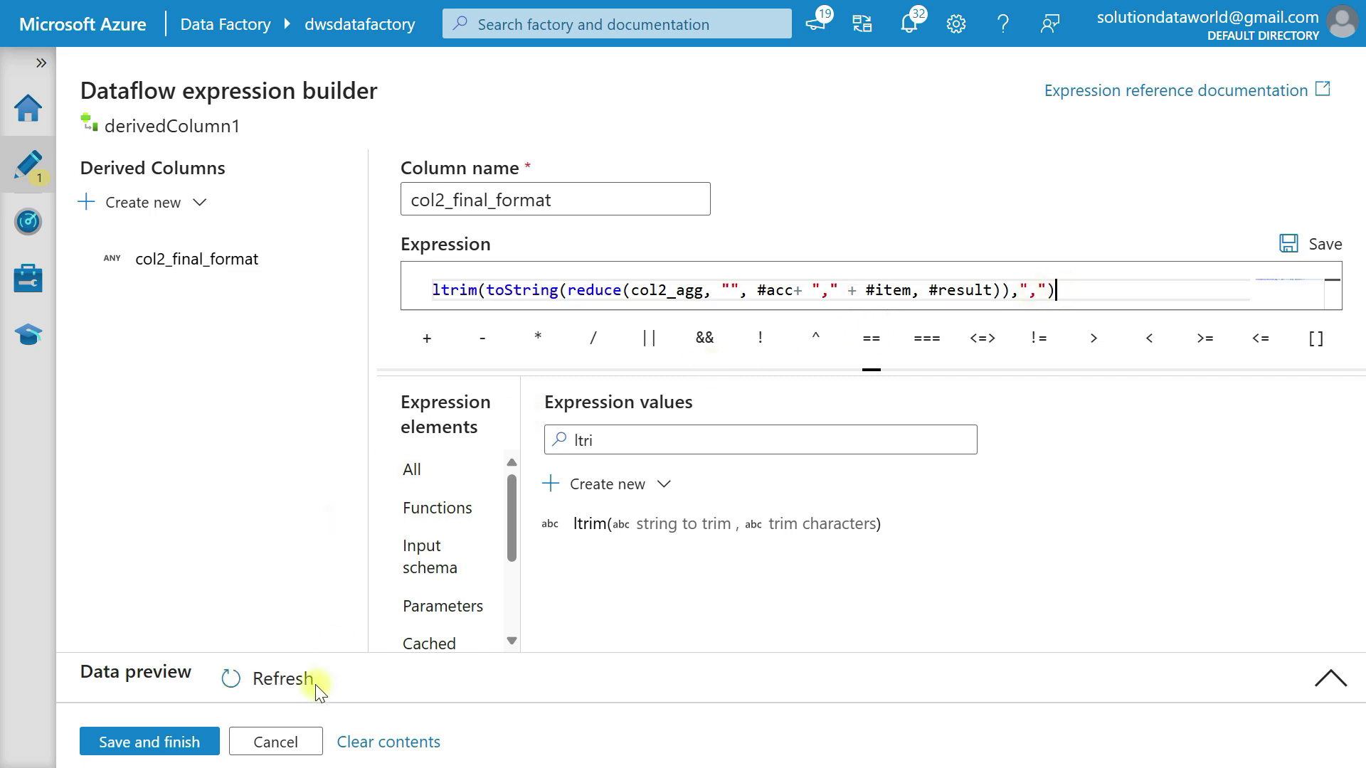
# Refresh the data preview of the ltrim expression, and save and finish the col2_final_format column
pyautogui.click(263, 684)
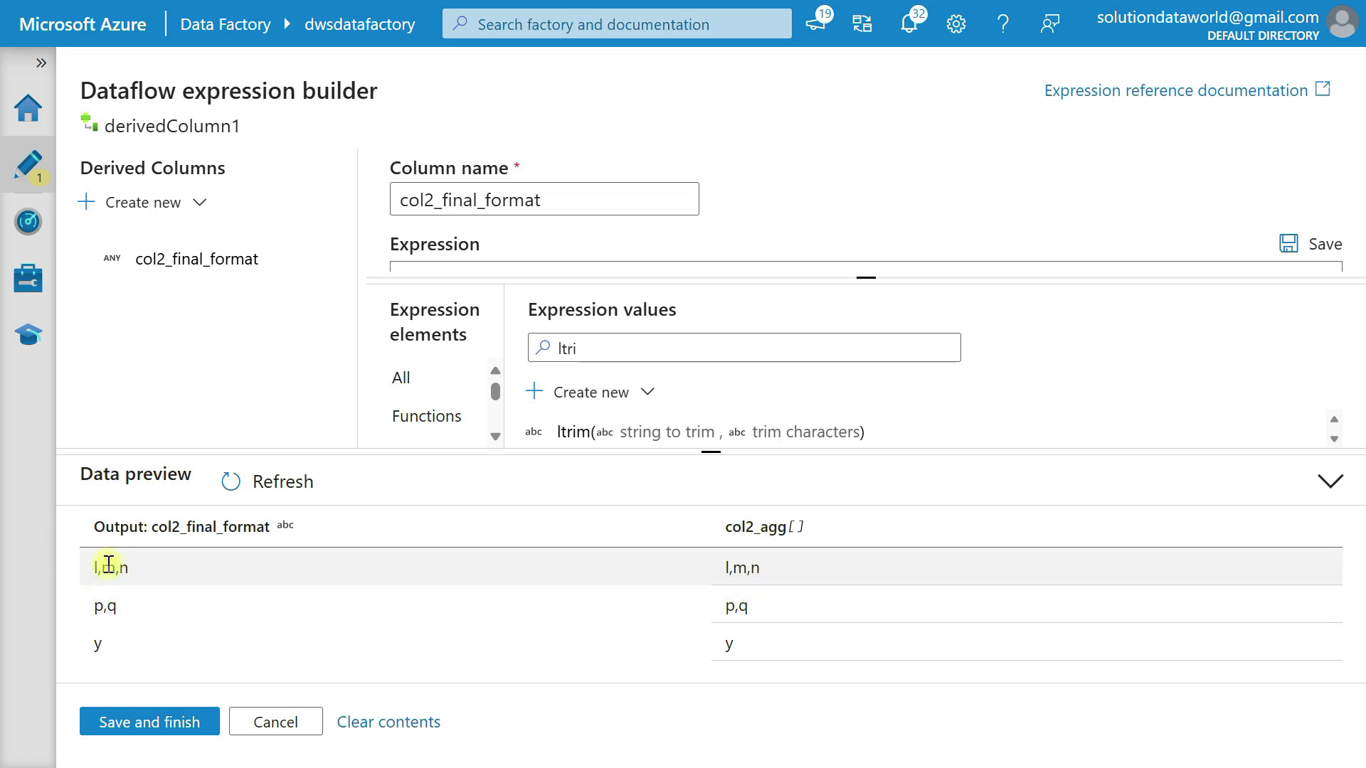
pyautogui.click(181, 720)
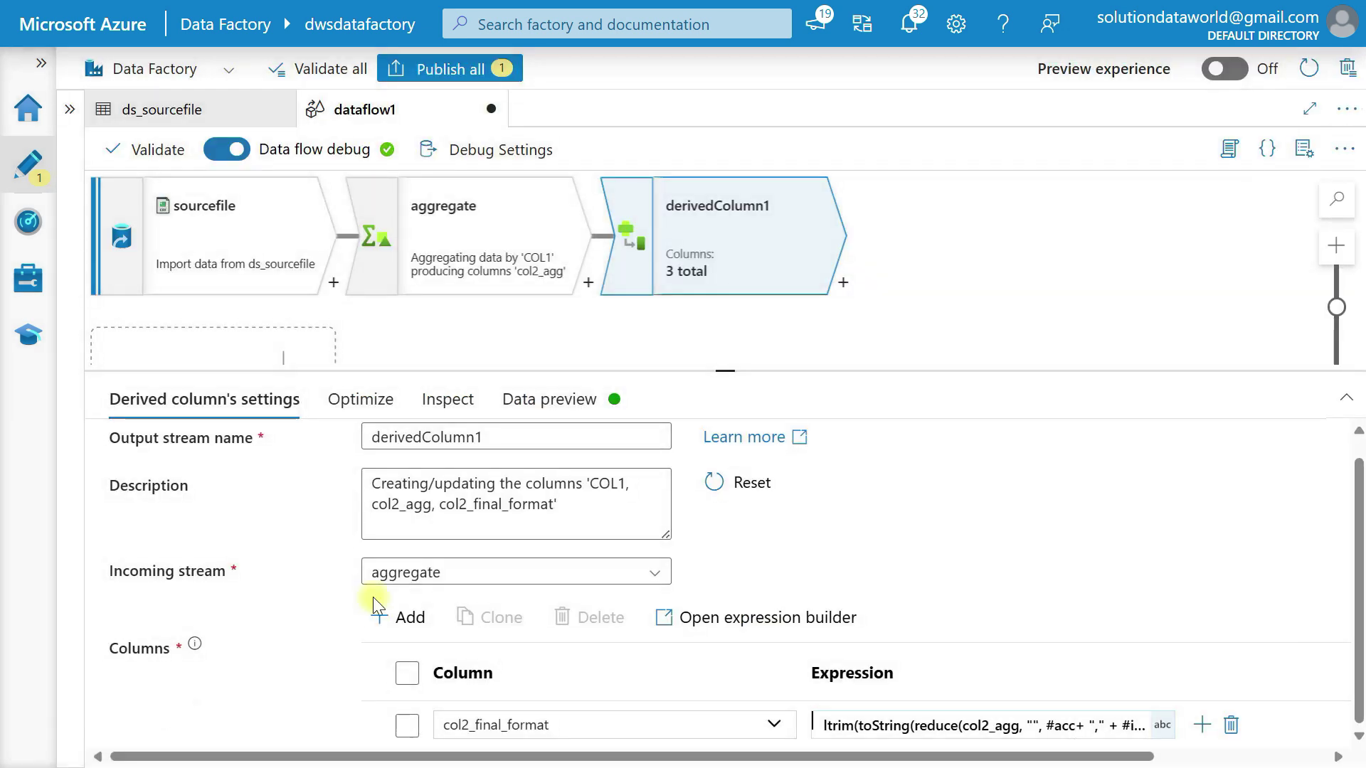
# Add a Select transformation after derivedColumn1 and remove the col2_agg column from its input column mappings
pyautogui.click(843, 281)
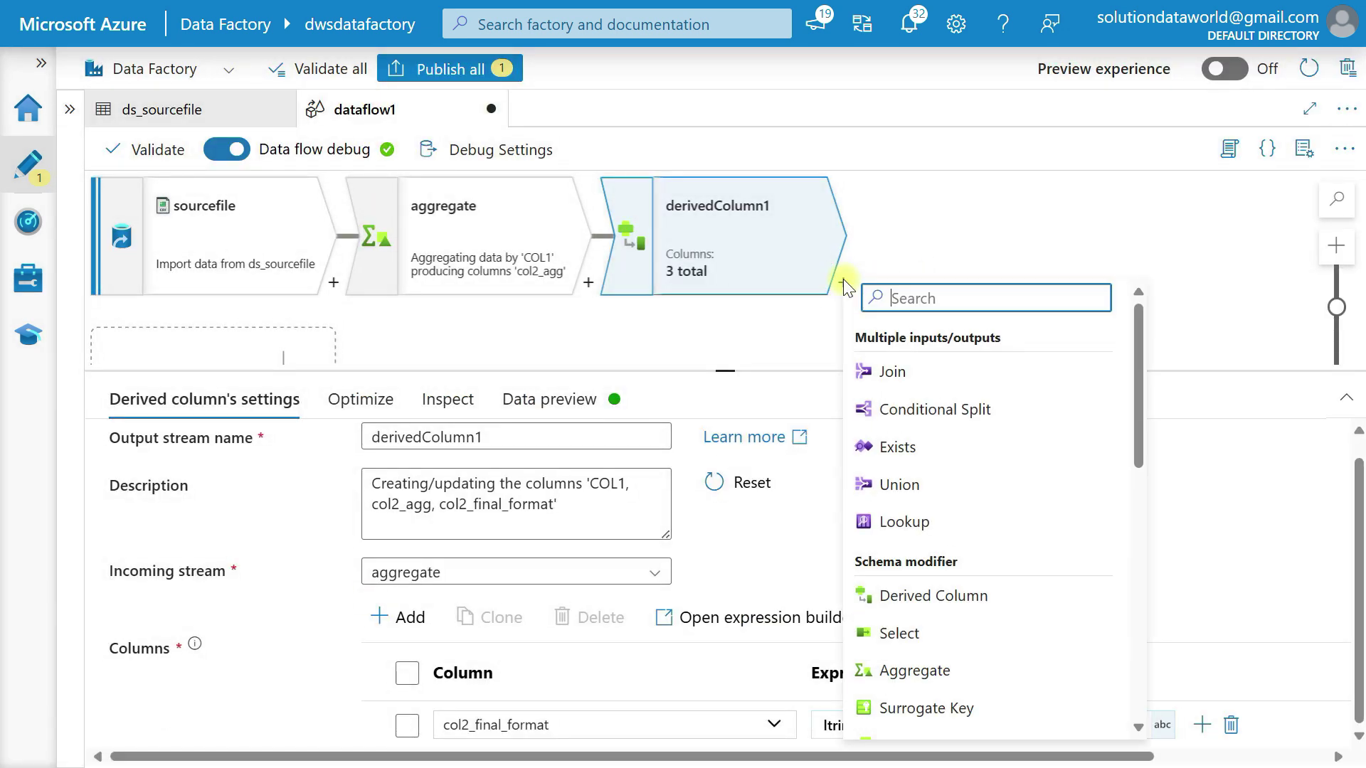
pyautogui.click(928, 638)
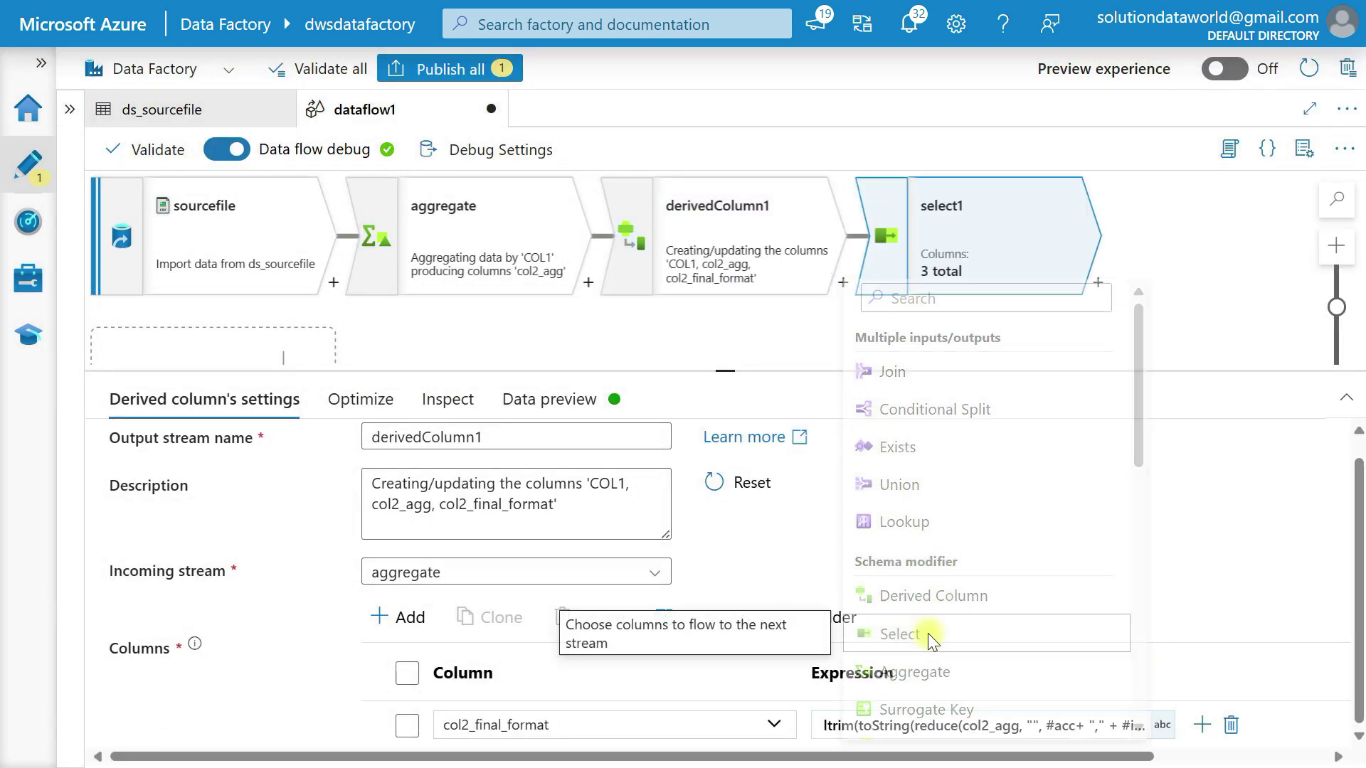
pyautogui.scroll(-1, 463, 531)
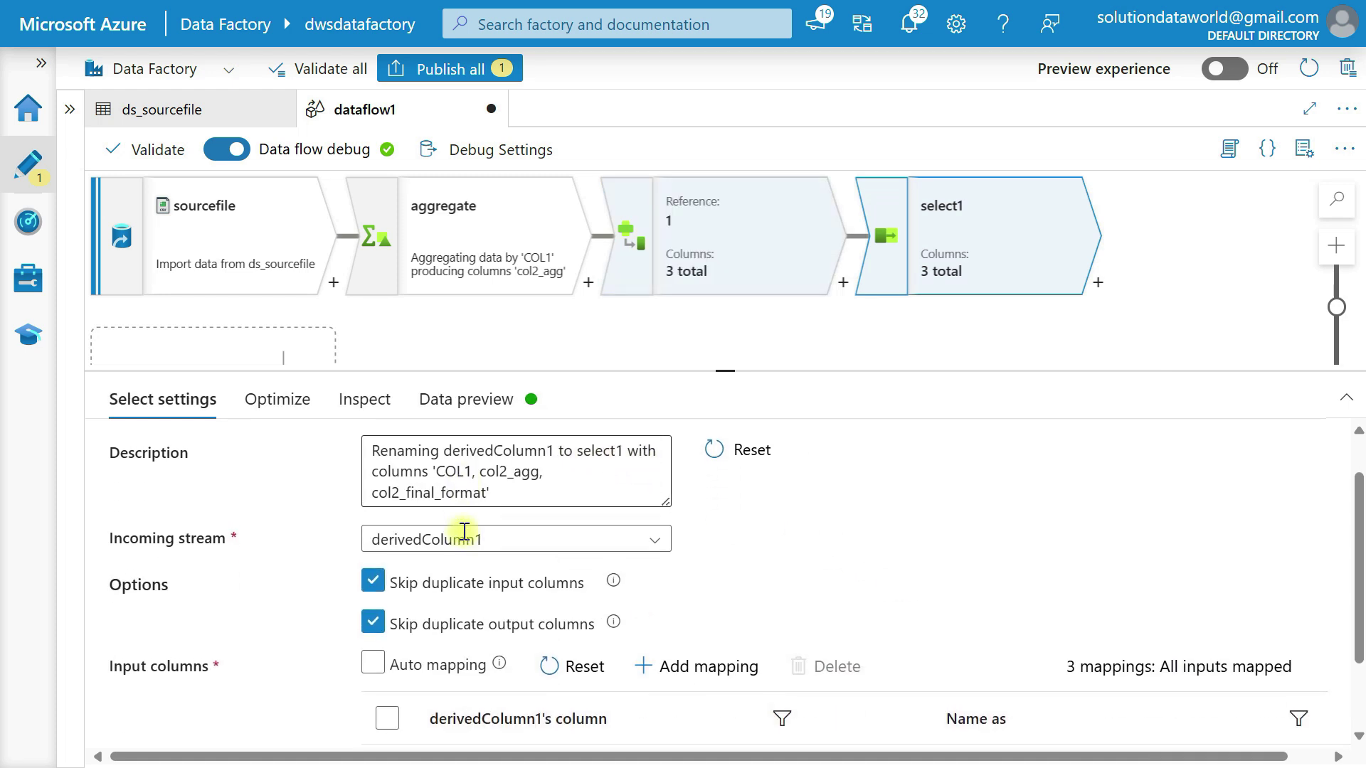
pyautogui.scroll(1, 464, 533)
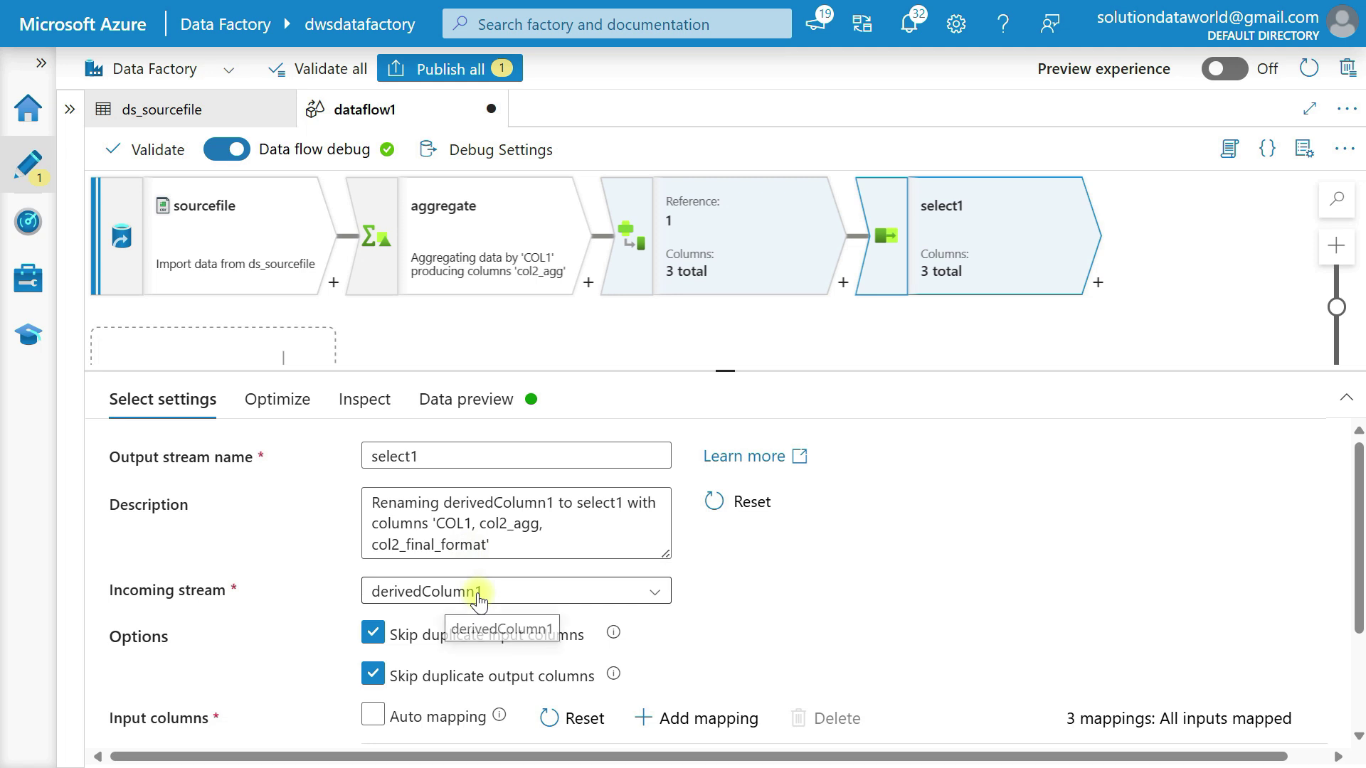
pyautogui.scroll(-1, 473, 598)
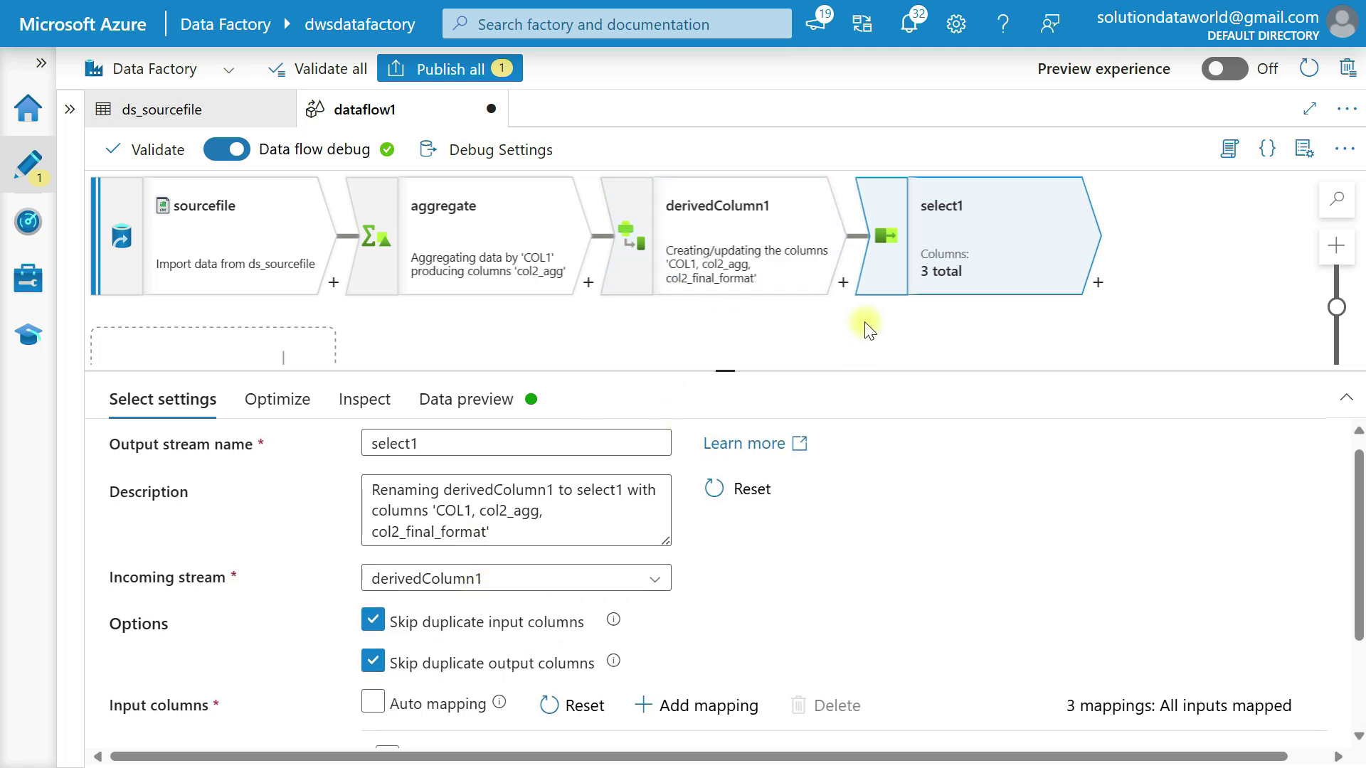
pyautogui.scroll(-2, 569, 599)
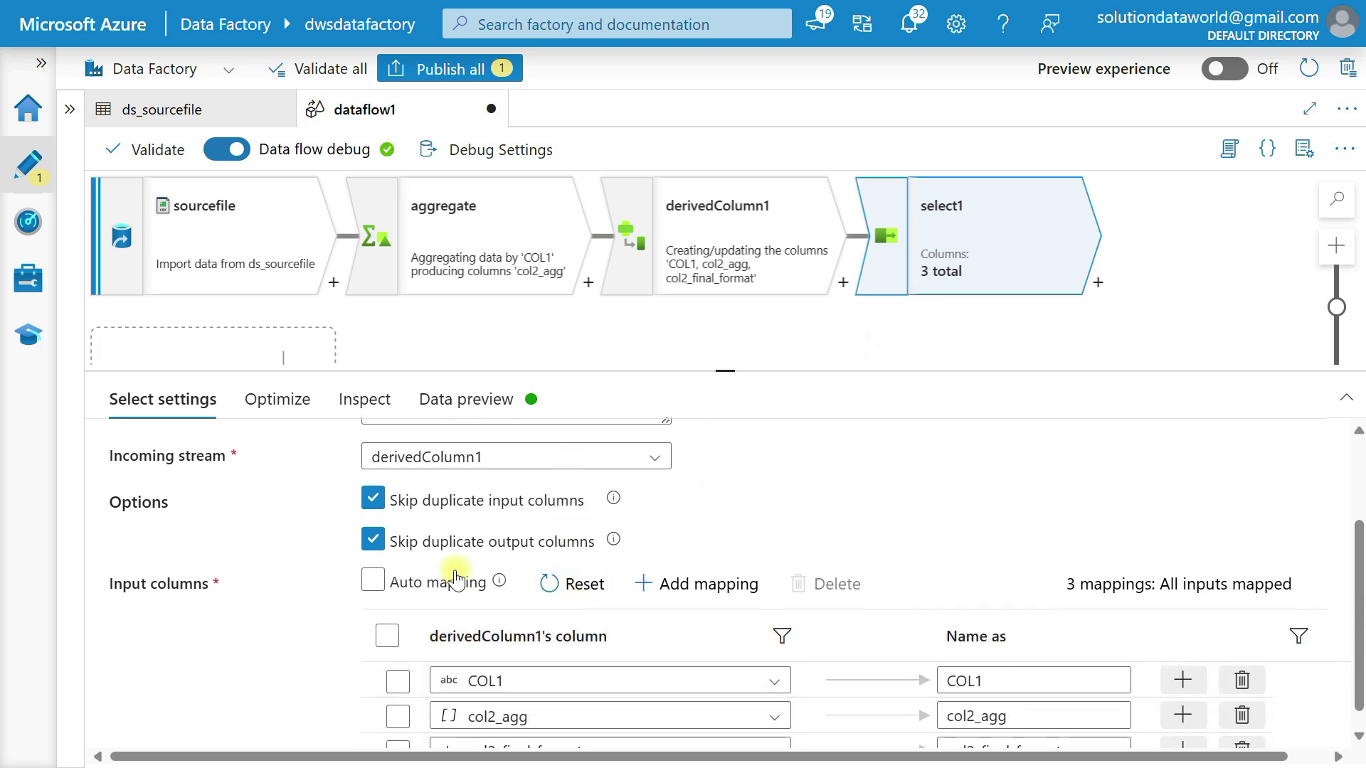
pyautogui.scroll(-1, 611, 502)
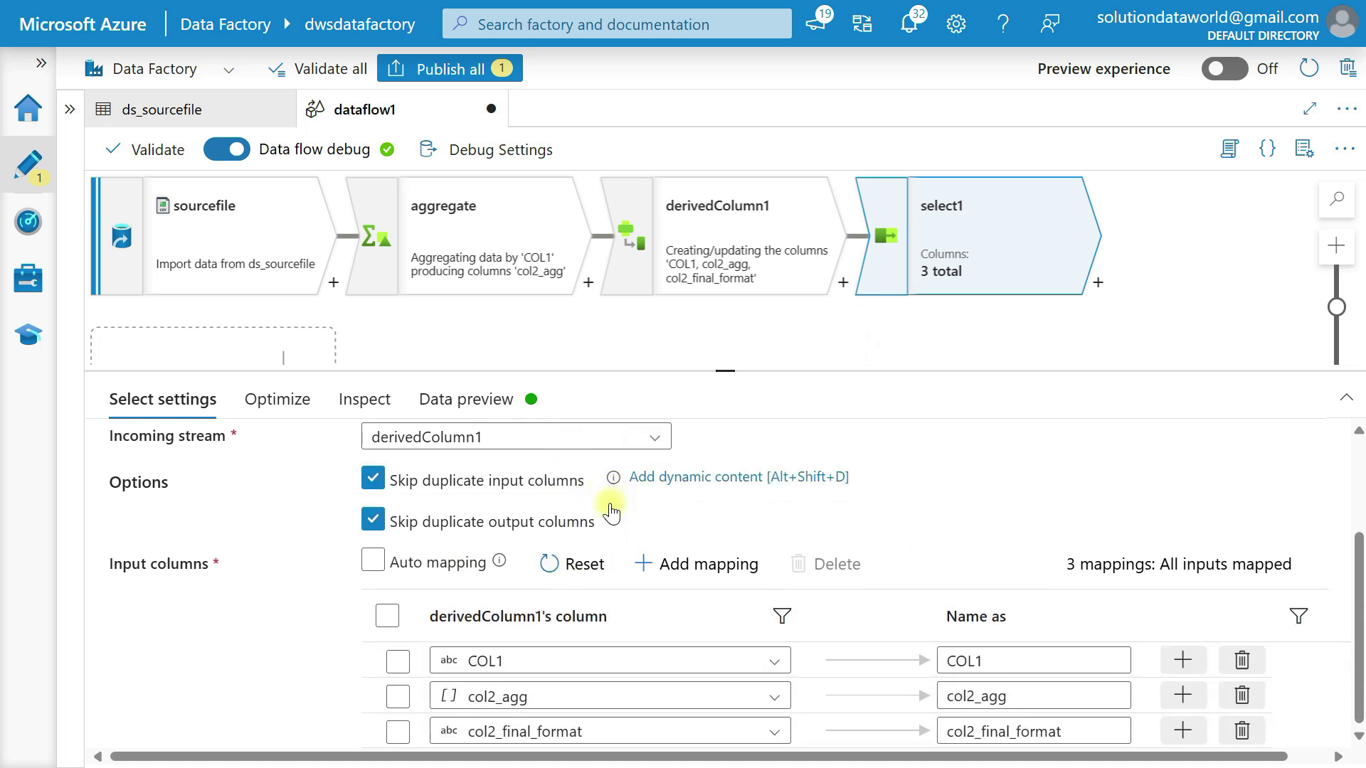
pyautogui.click(1243, 701)
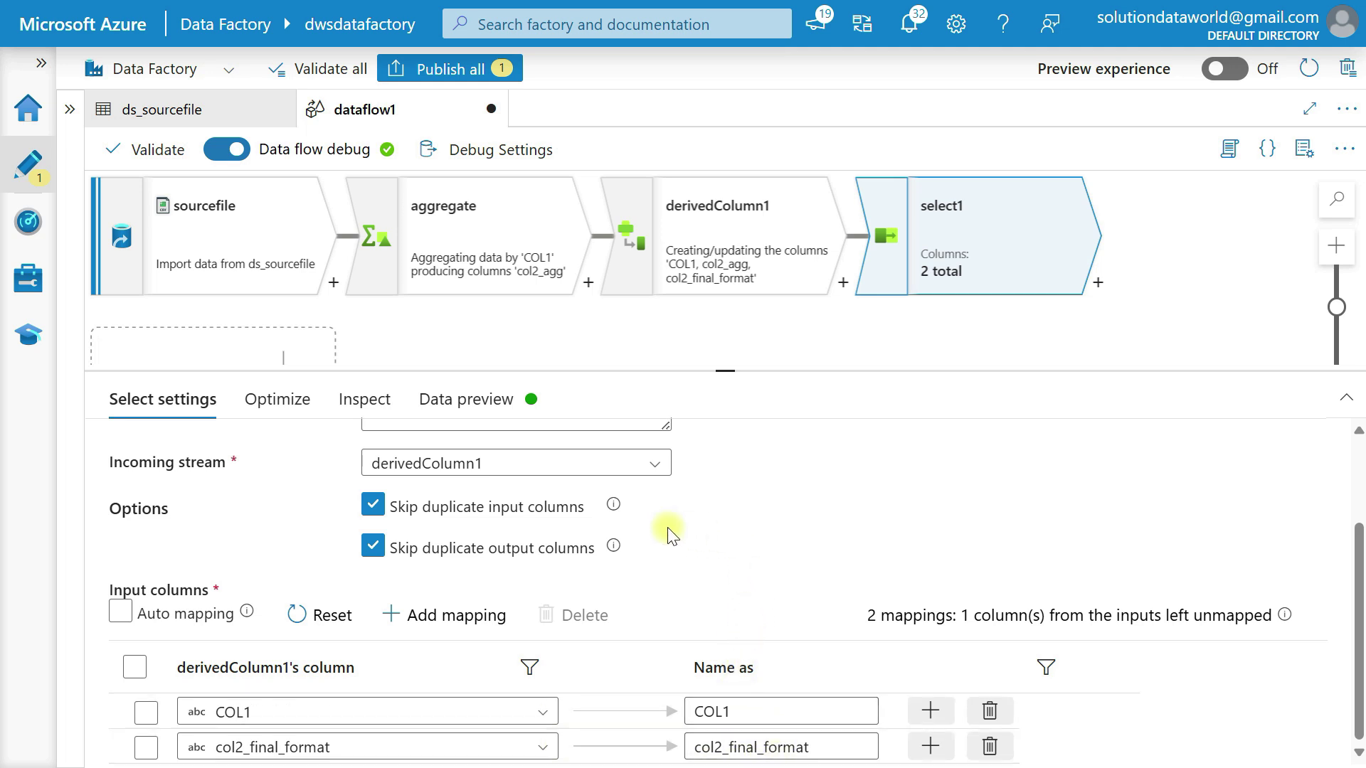
# Switch off the Skip duplicate input columns and Skip duplicate output columns options of the Select transformation
pyautogui.click(371, 504)
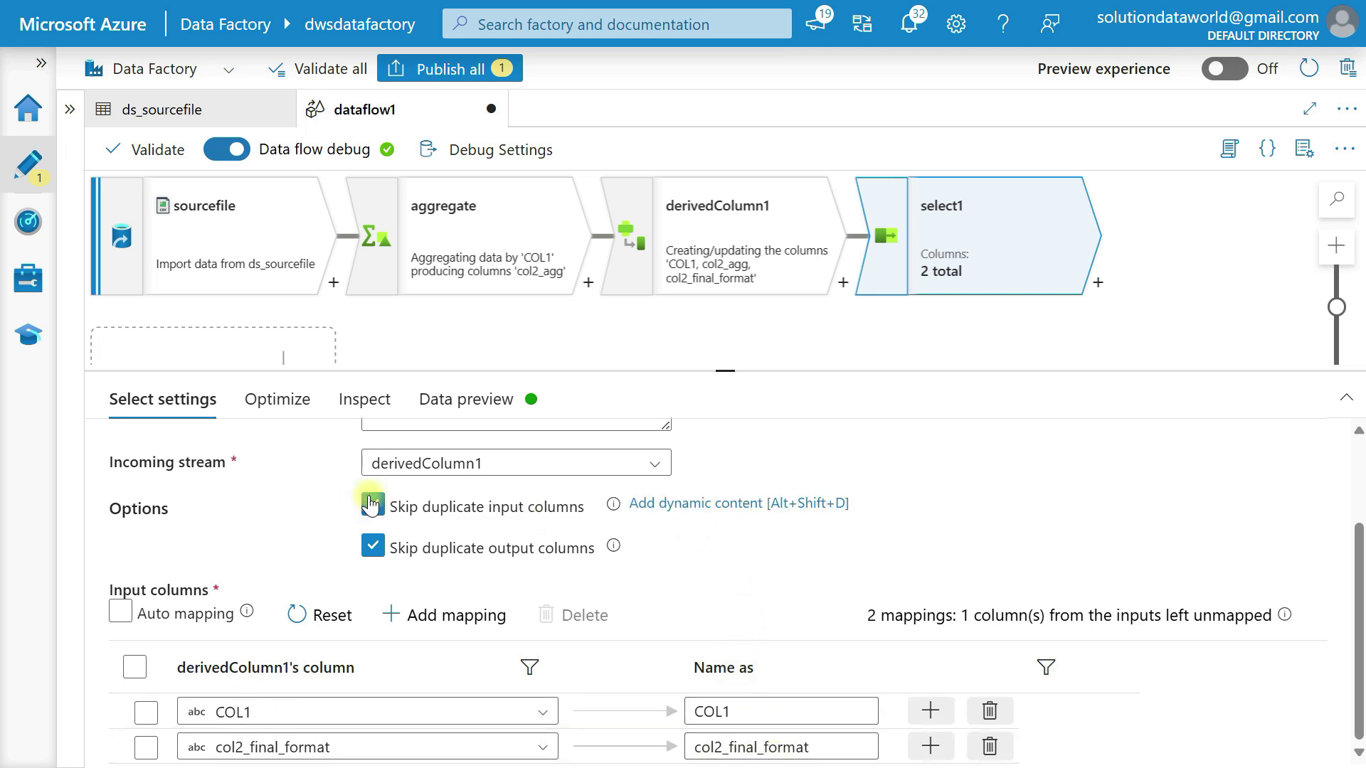
pyautogui.click(367, 537)
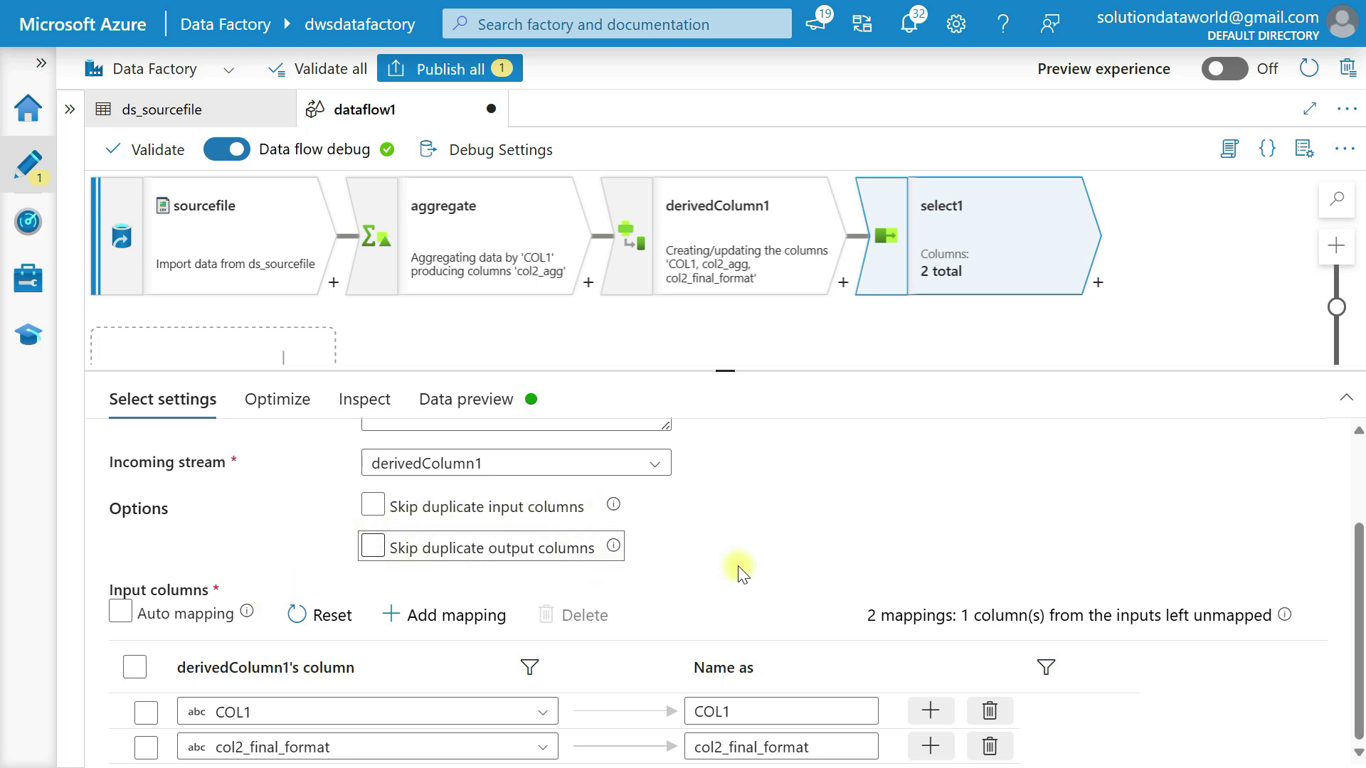
pyautogui.click(373, 518)
# Check the partition option and output schema of select1, and refresh its data preview
pyautogui.click(270, 399)
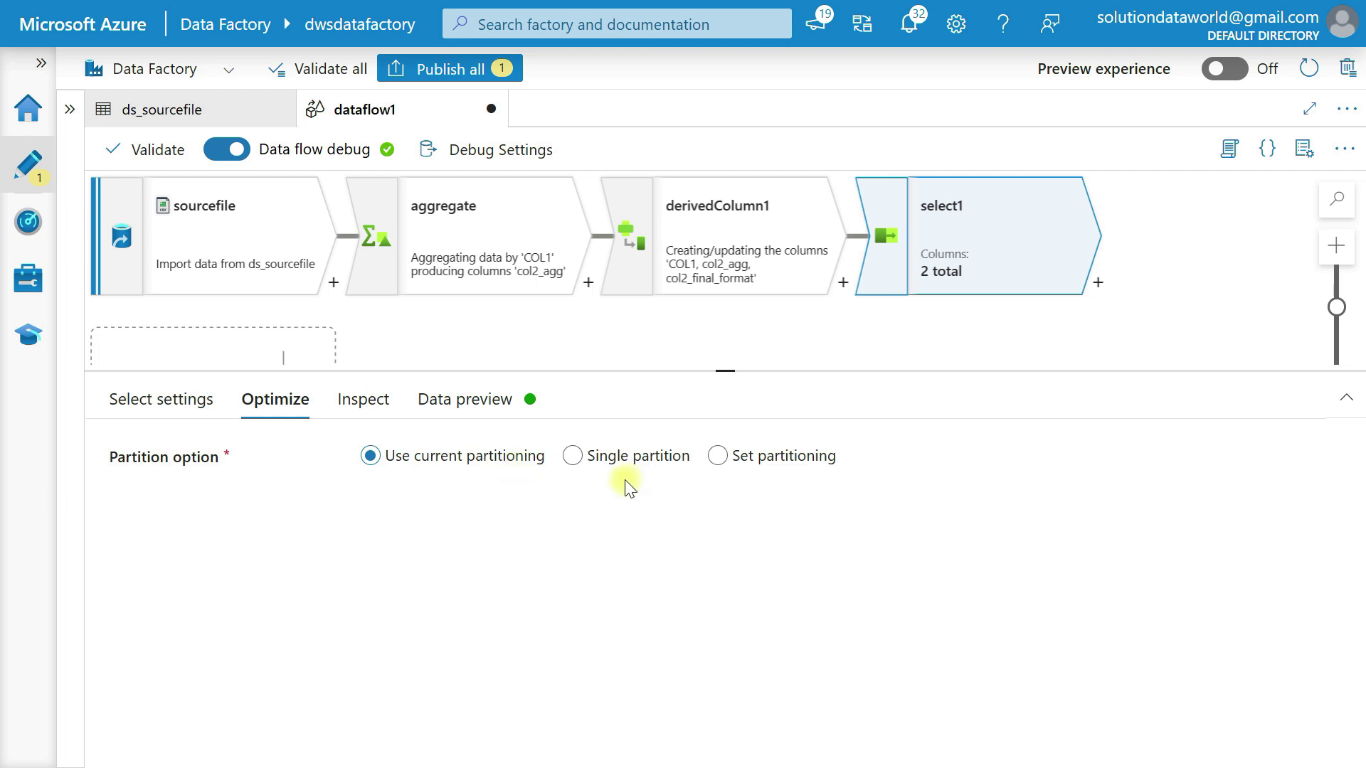
pyautogui.click(378, 410)
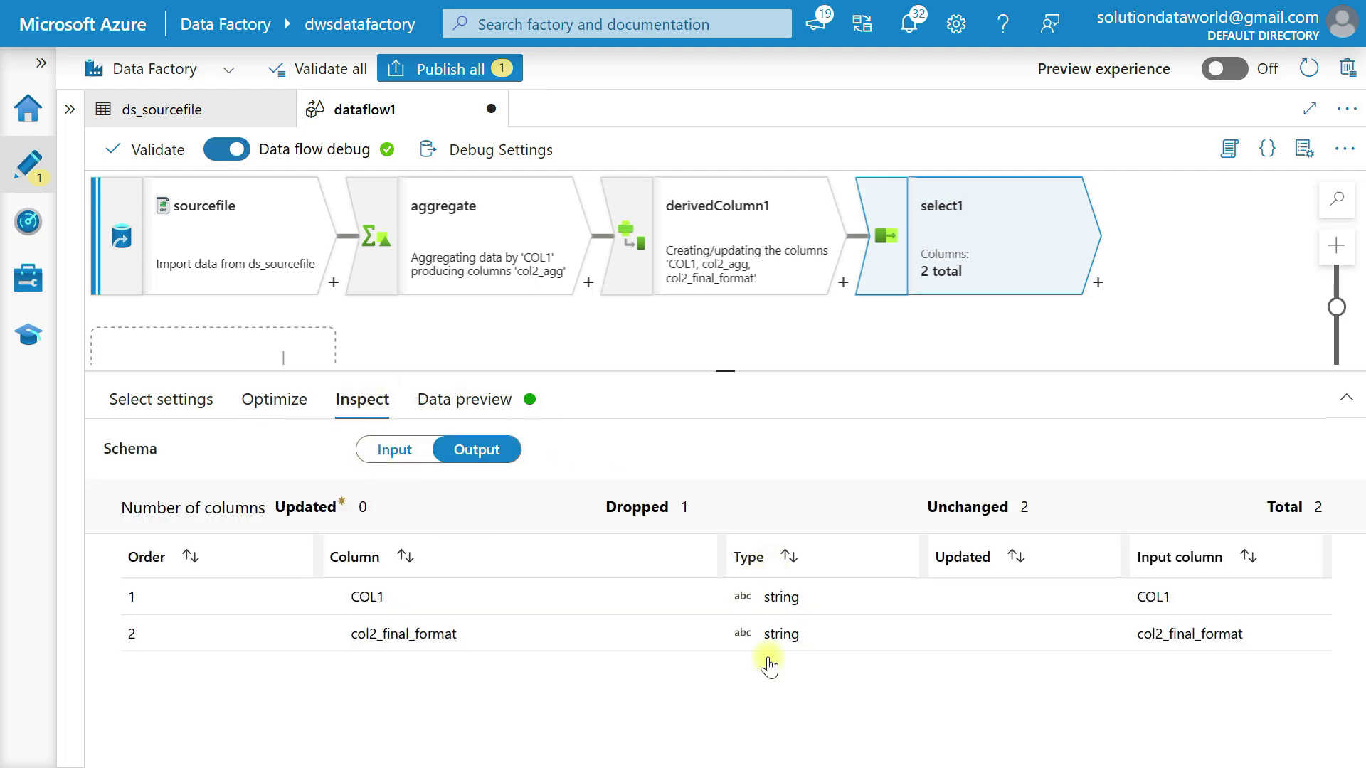
pyautogui.click(469, 409)
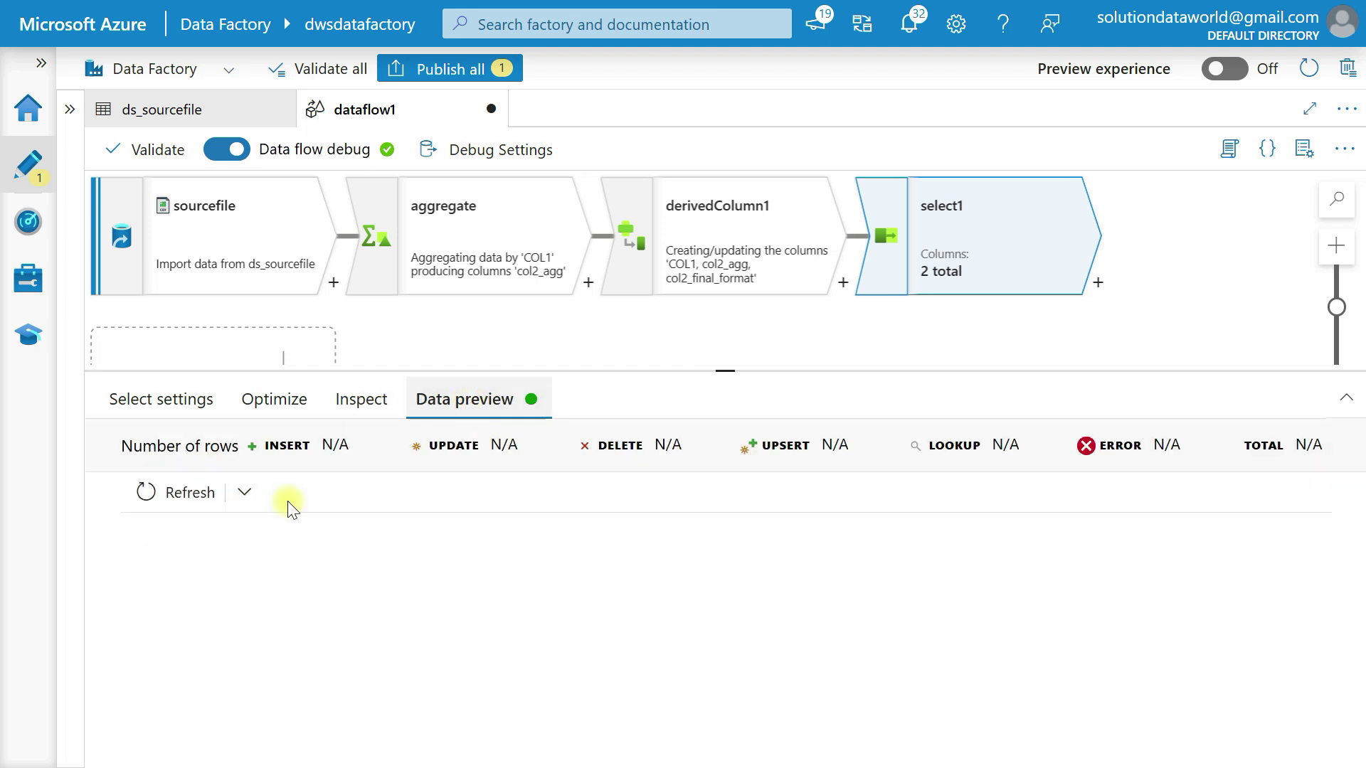
pyautogui.click(169, 490)
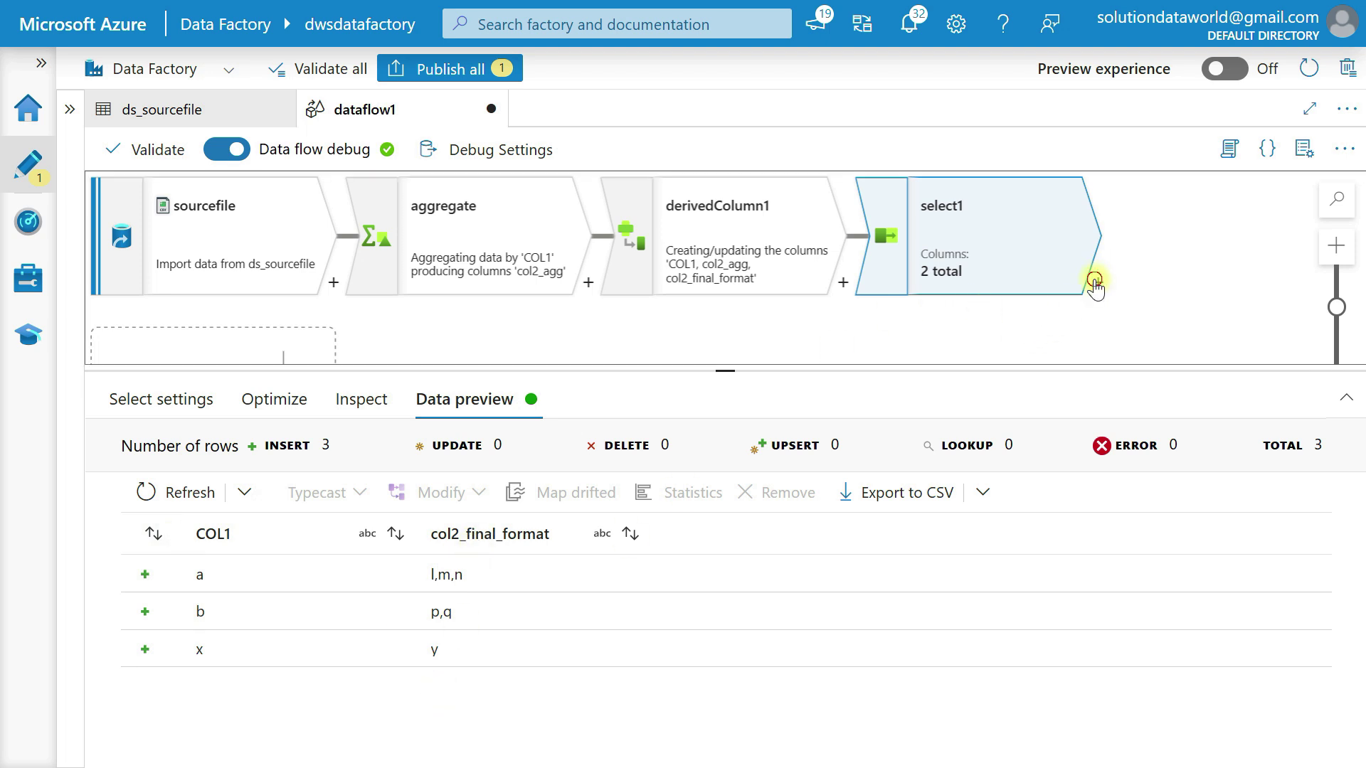
# Add a Sink transformation after select1 and name its output stream finaldestination
pyautogui.click(1095, 284)
pyautogui.scroll(-2, 1135, 517)
pyautogui.scroll(-6, 1136, 517)
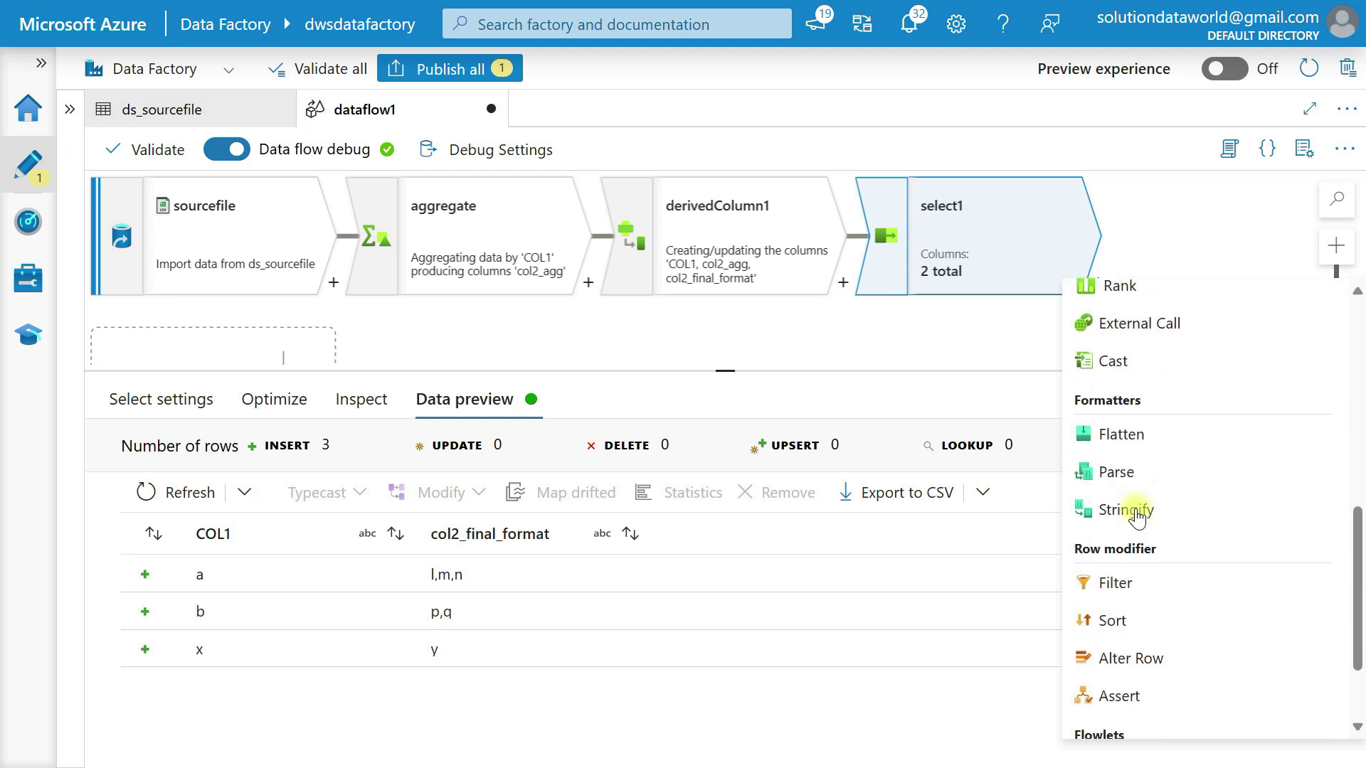
pyautogui.scroll(8, 1137, 517)
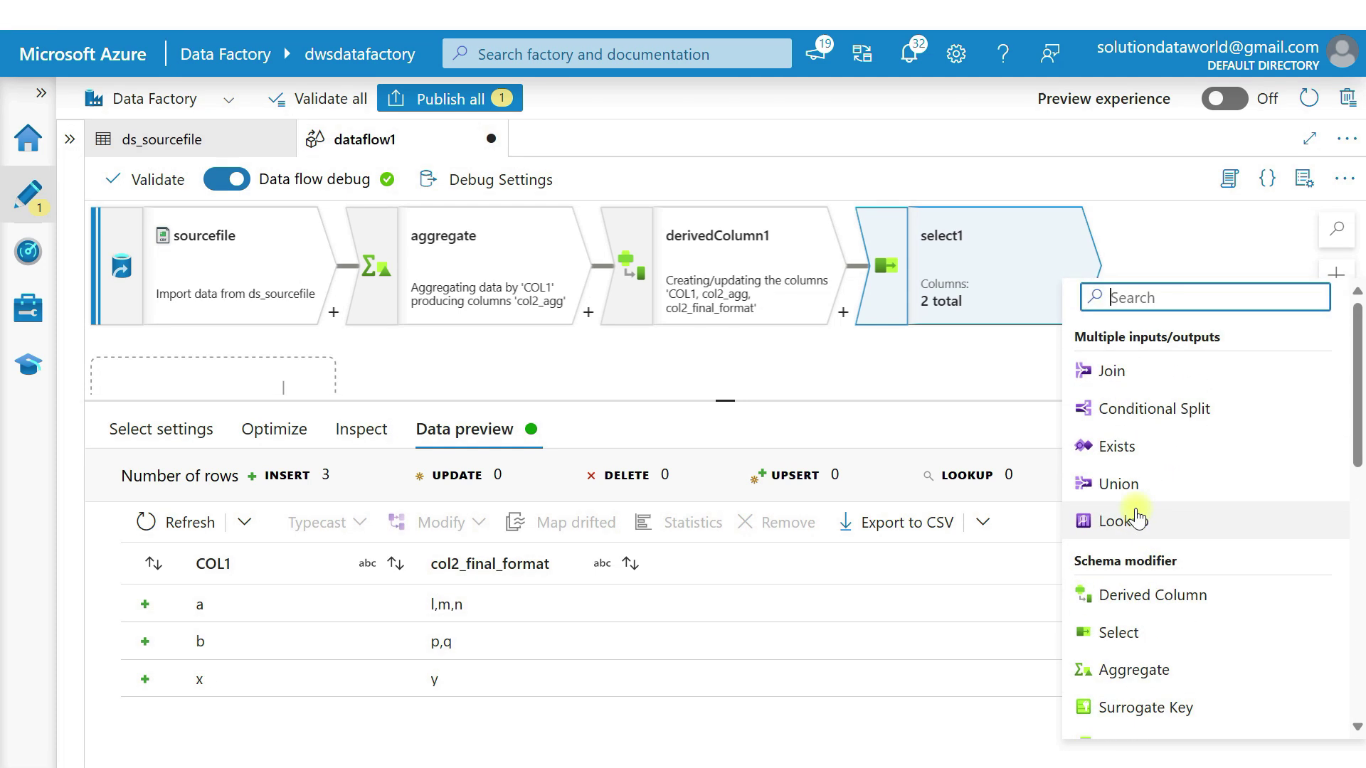
pyautogui.scroll(-10, 1137, 519)
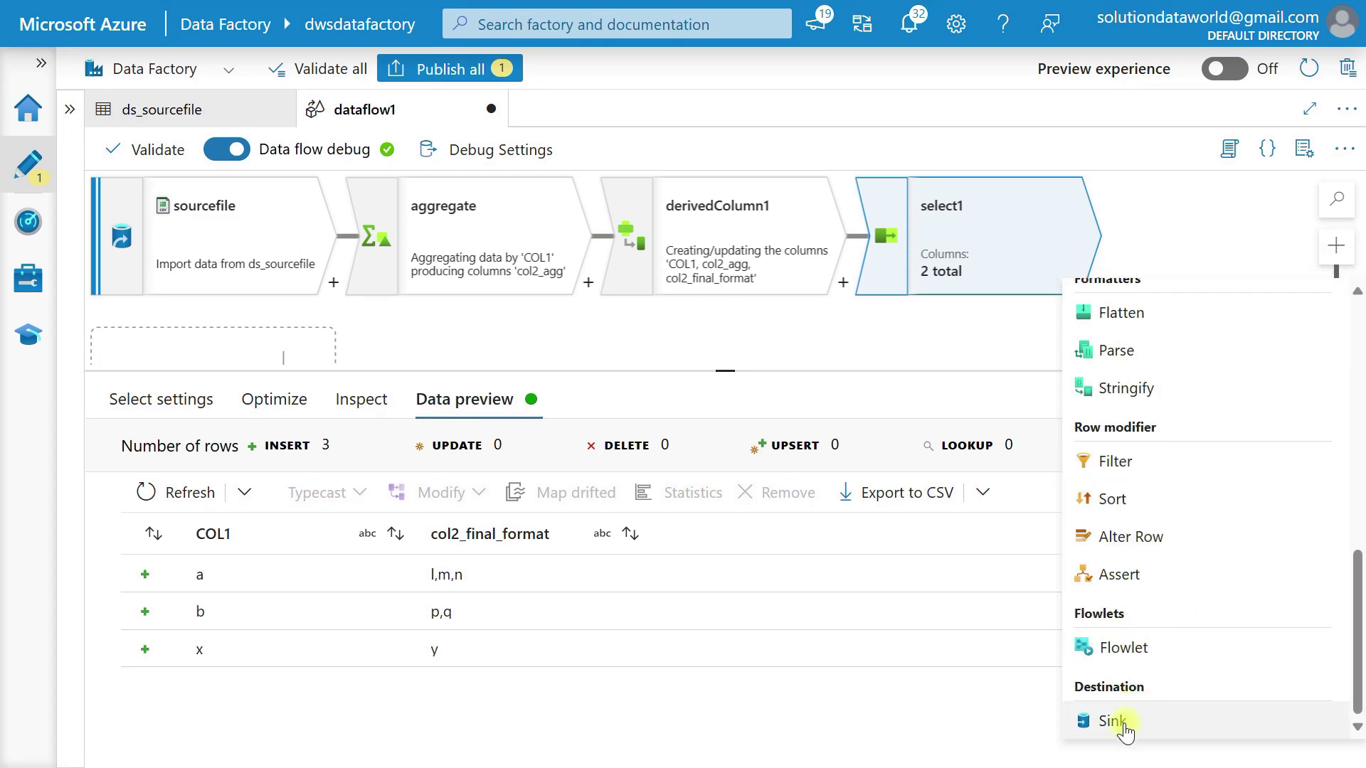
pyautogui.click(1113, 721)
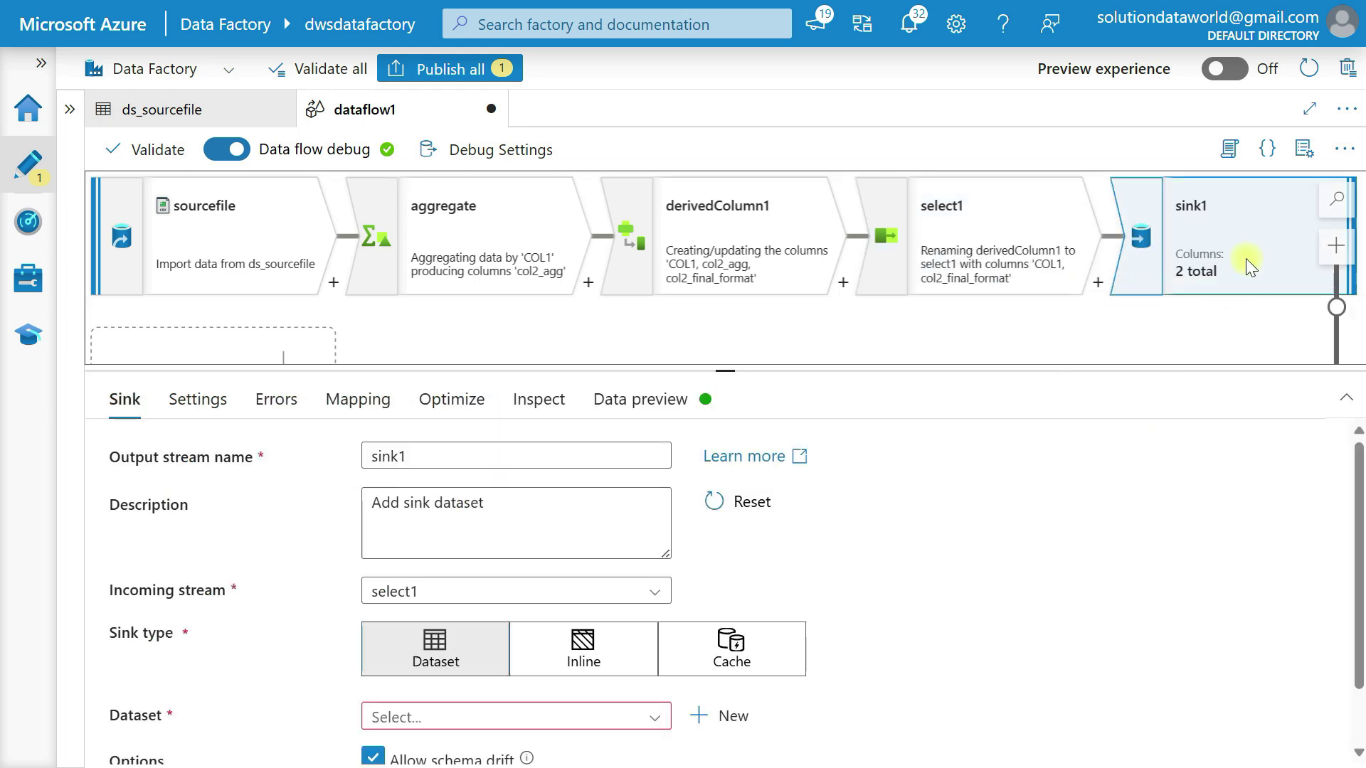
pyautogui.click(414, 455)
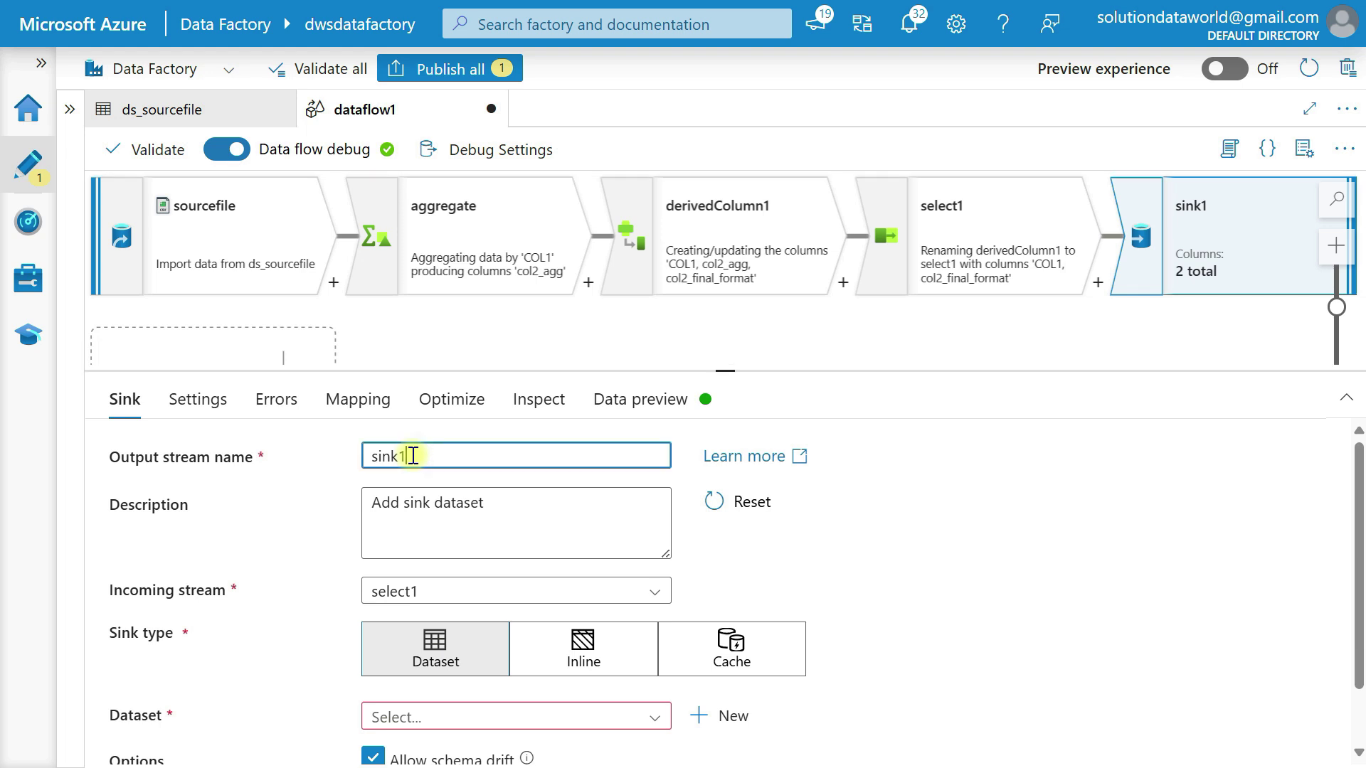
pyautogui.moveTo(413, 455); pyautogui.dragTo(365, 449)
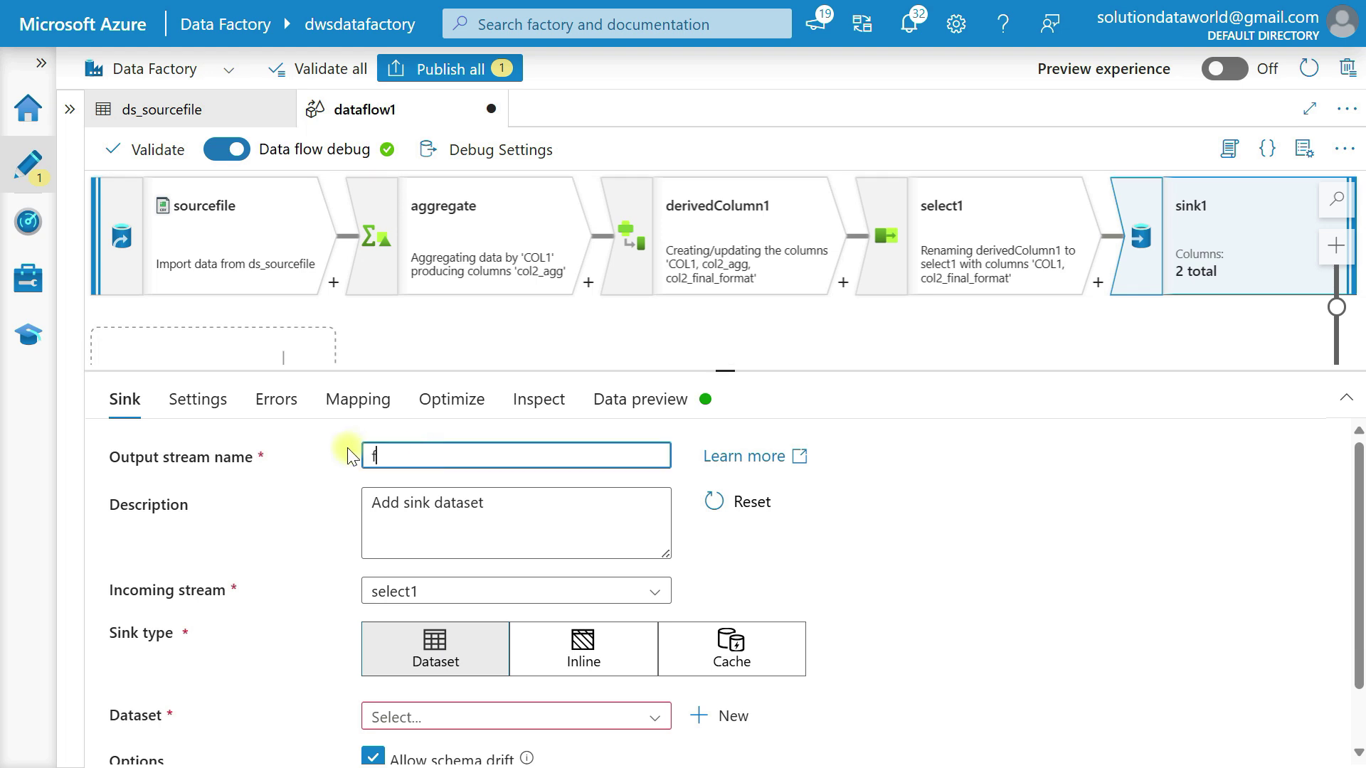
# Create a new dataset for the sink, with Azure Blob Storage as the data store and DelimitedText as the format
pyautogui.scroll(-1, 397, 524)
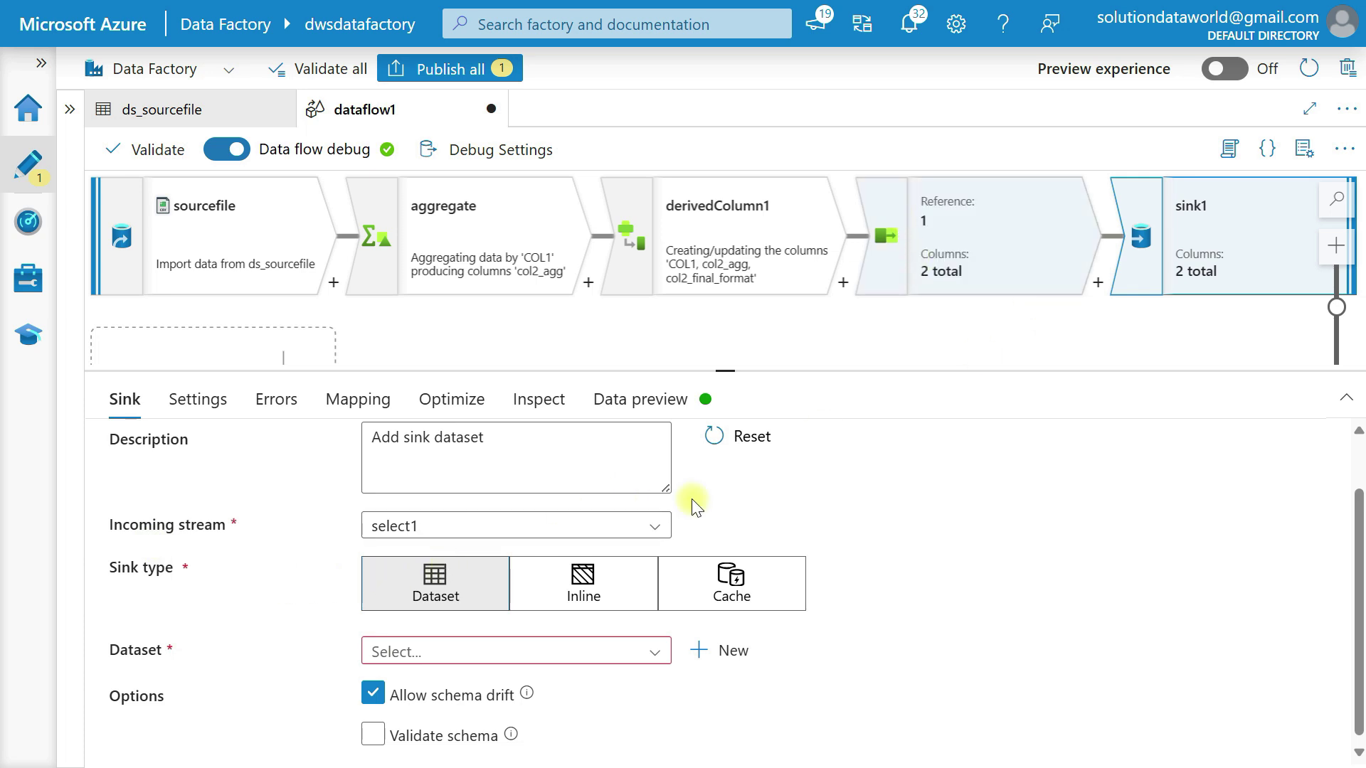
pyautogui.click(463, 653)
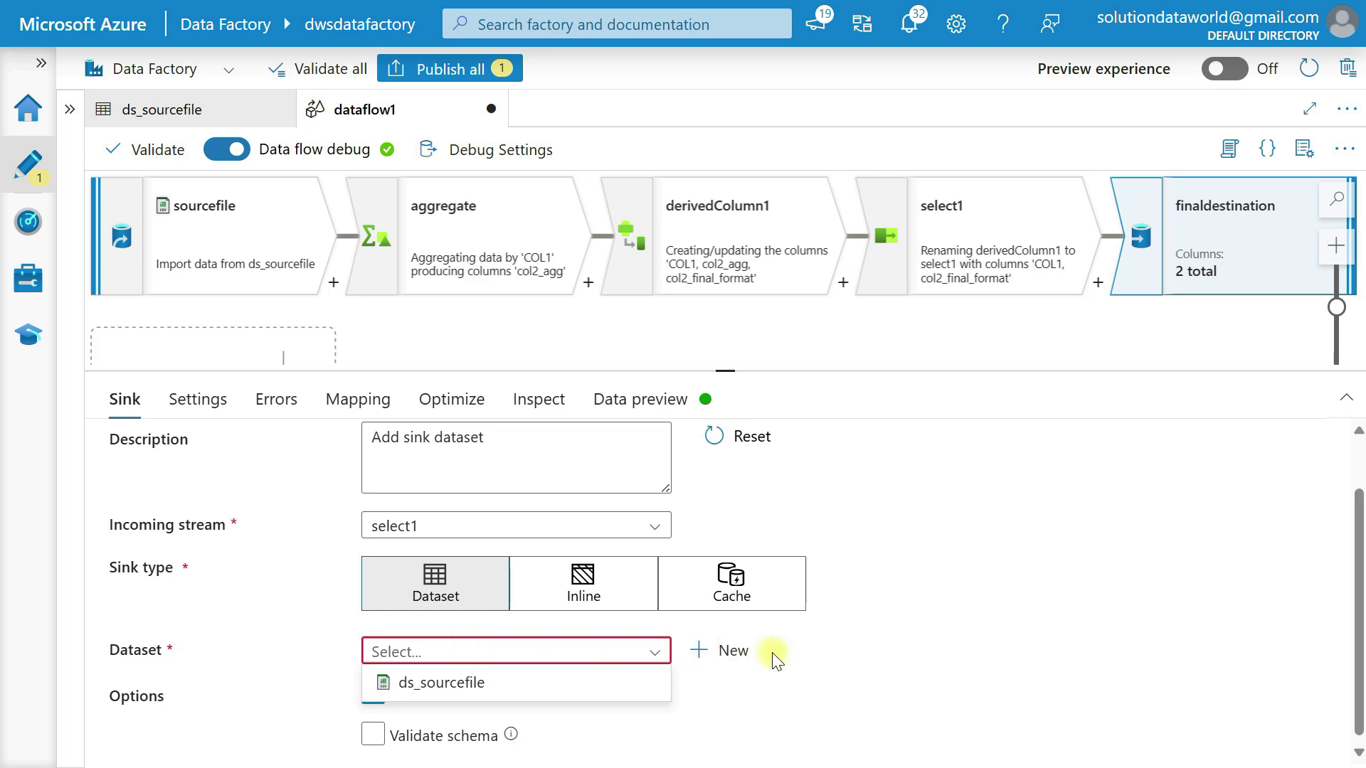
pyautogui.click(739, 653)
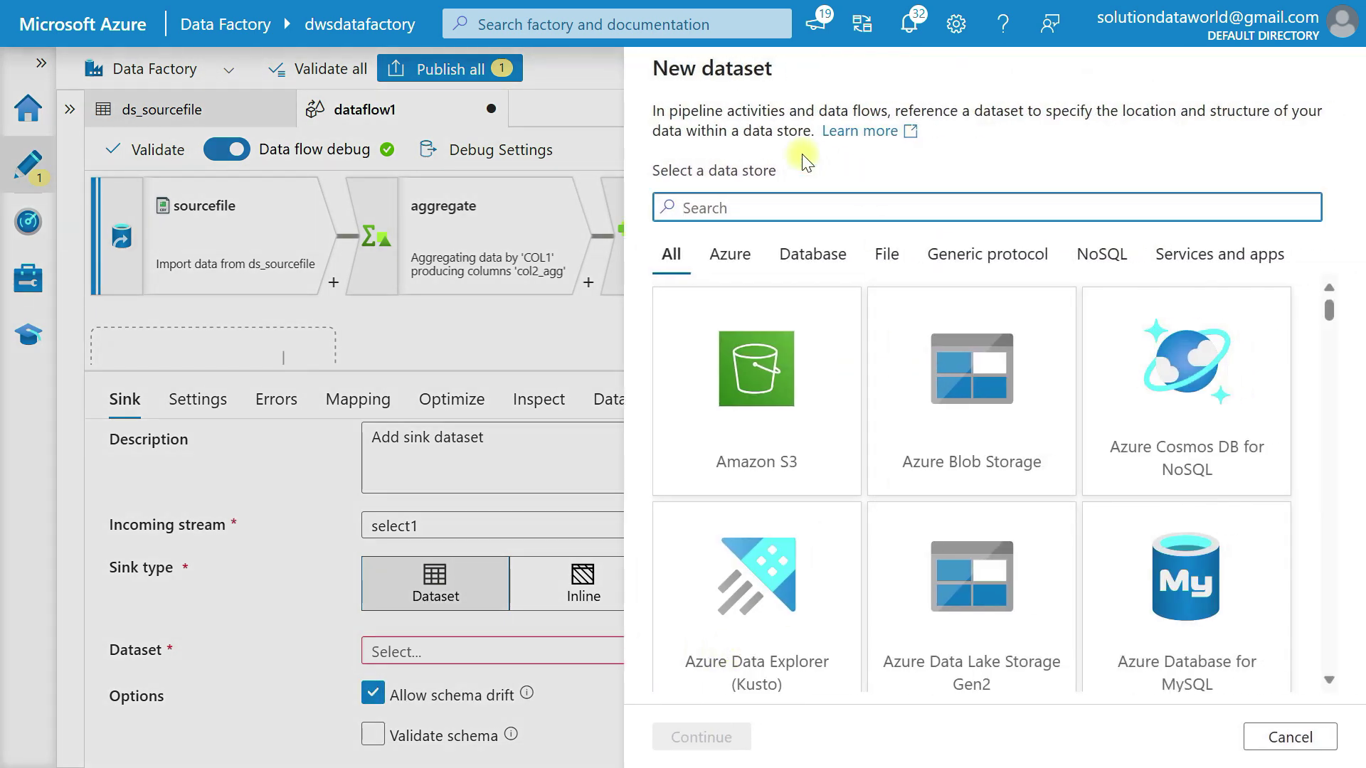
pyautogui.click(1027, 382)
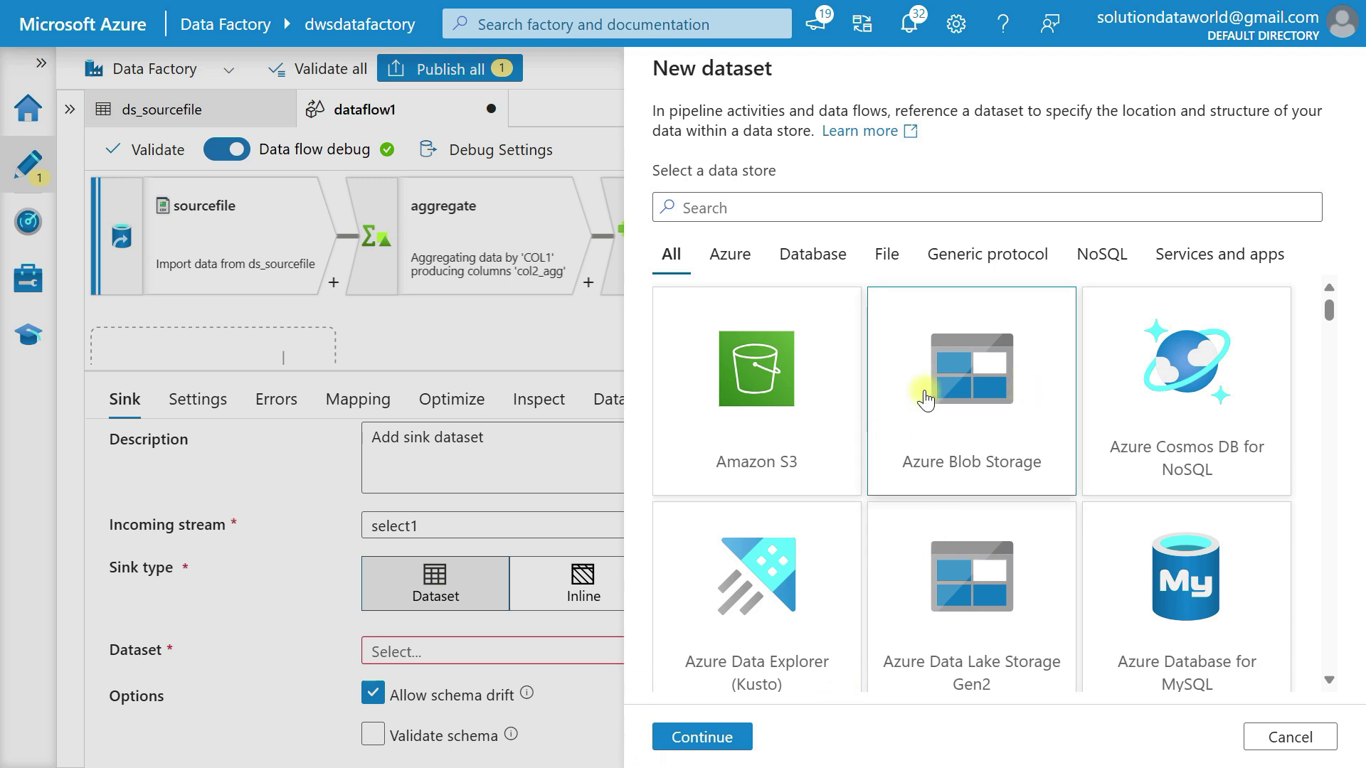
pyautogui.scroll(-3, 1009, 501)
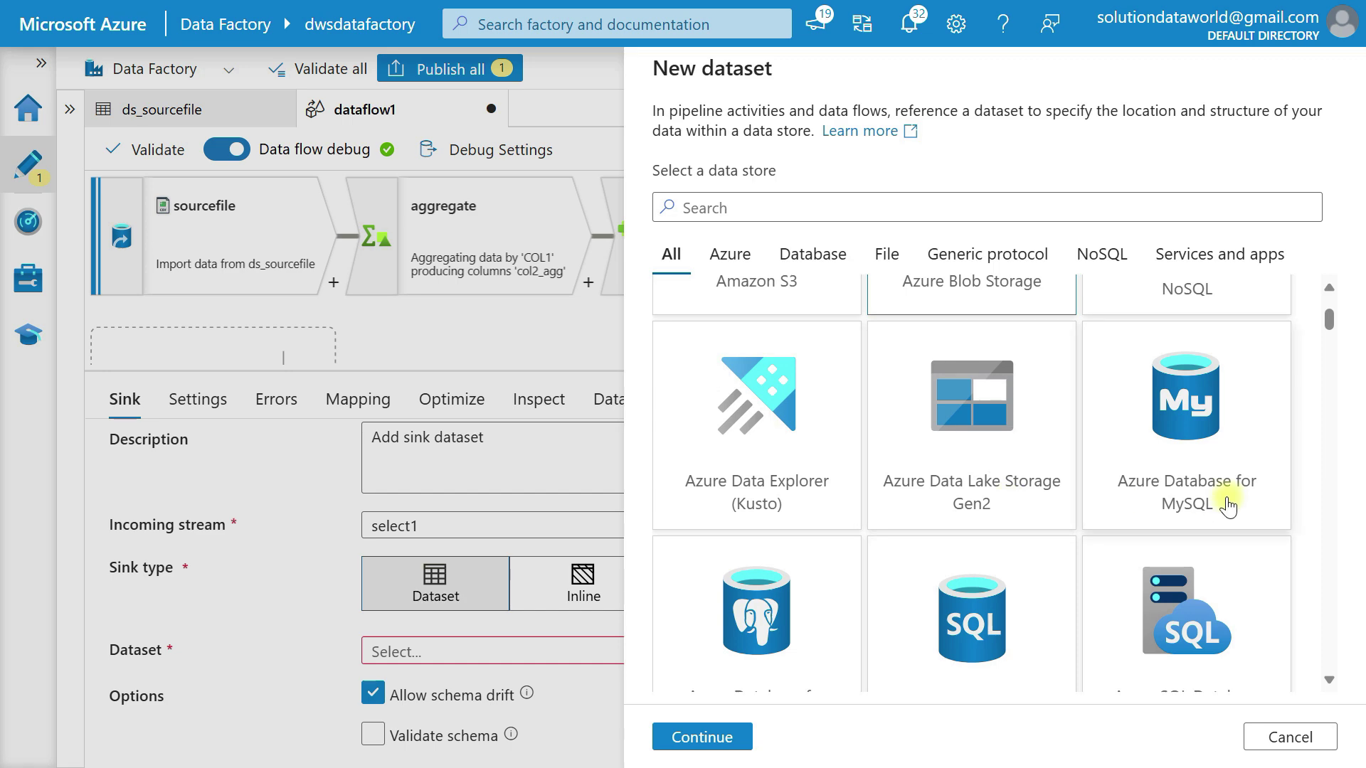
pyautogui.scroll(-3, 1030, 612)
pyautogui.scroll(-6, 1030, 612)
pyautogui.scroll(12, 1031, 612)
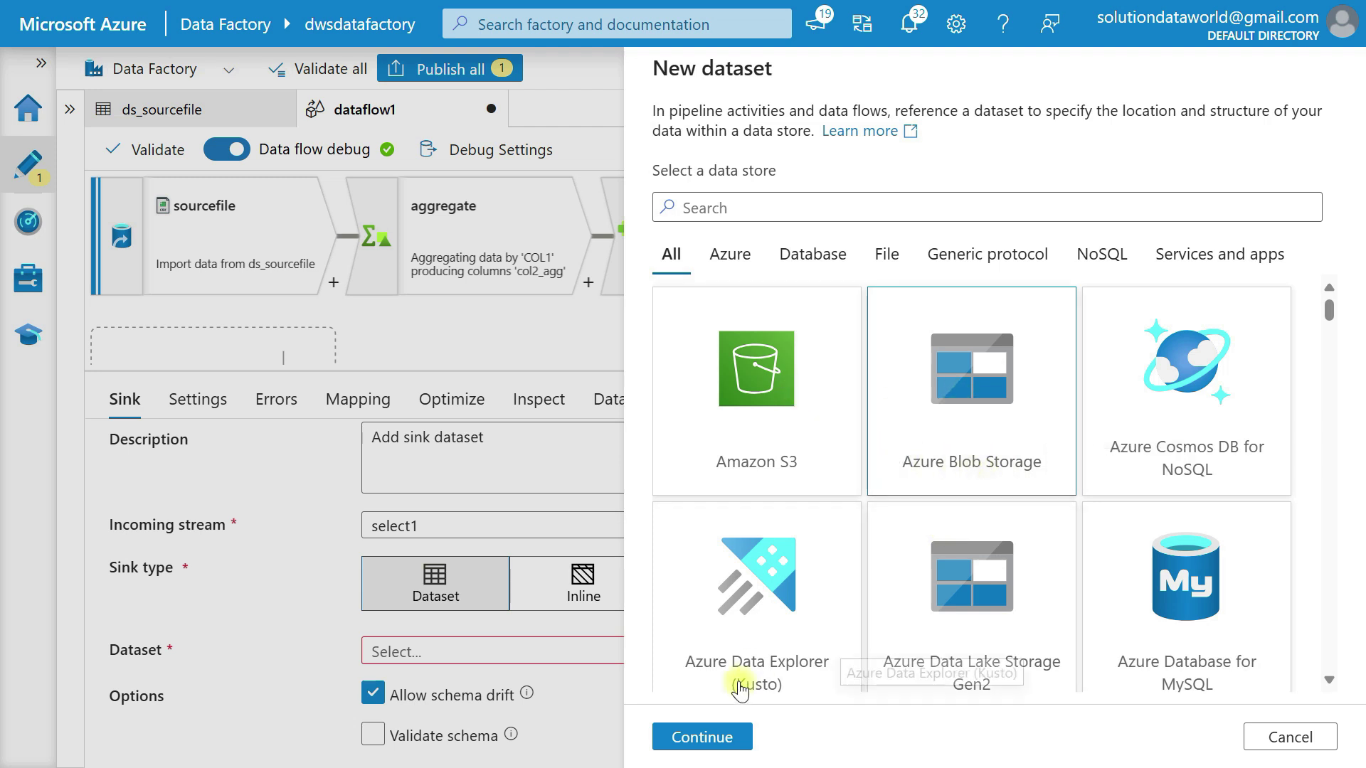
pyautogui.click(717, 738)
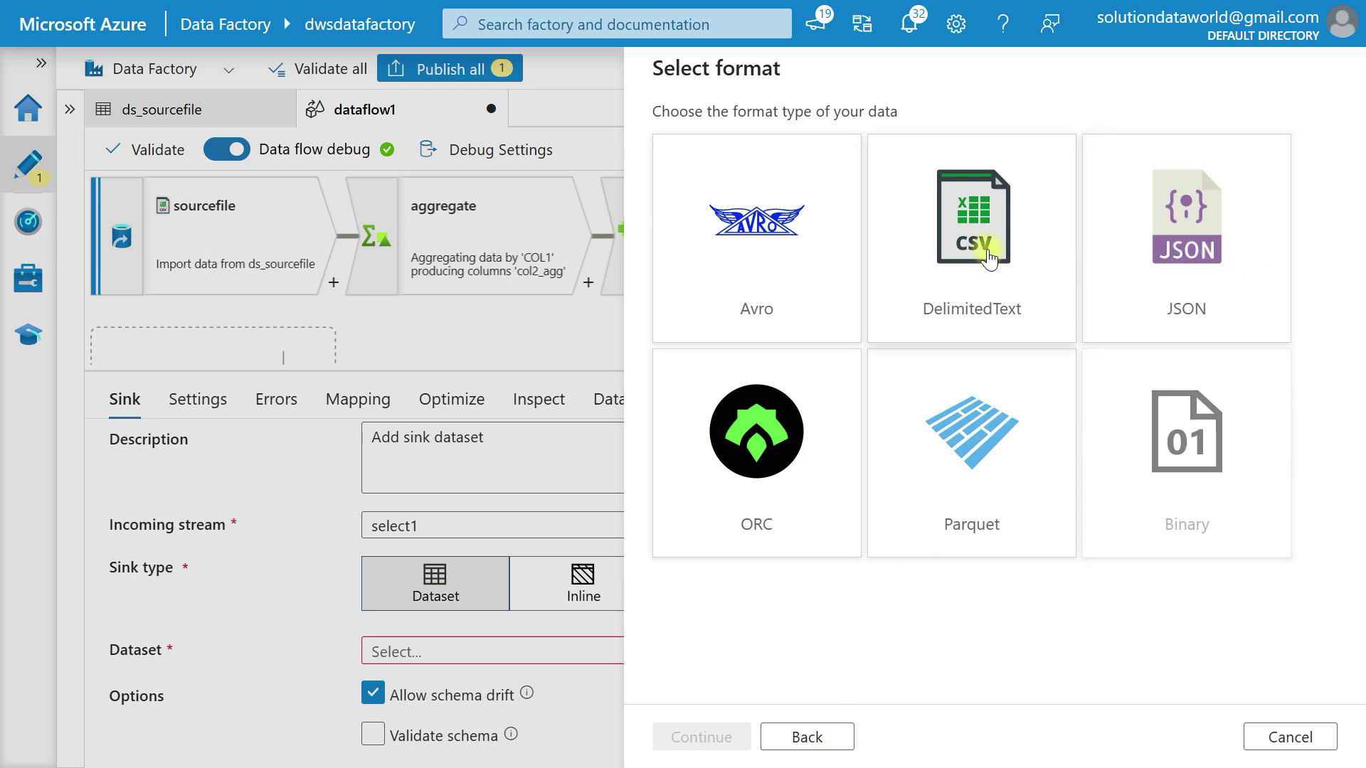
pyautogui.click(989, 258)
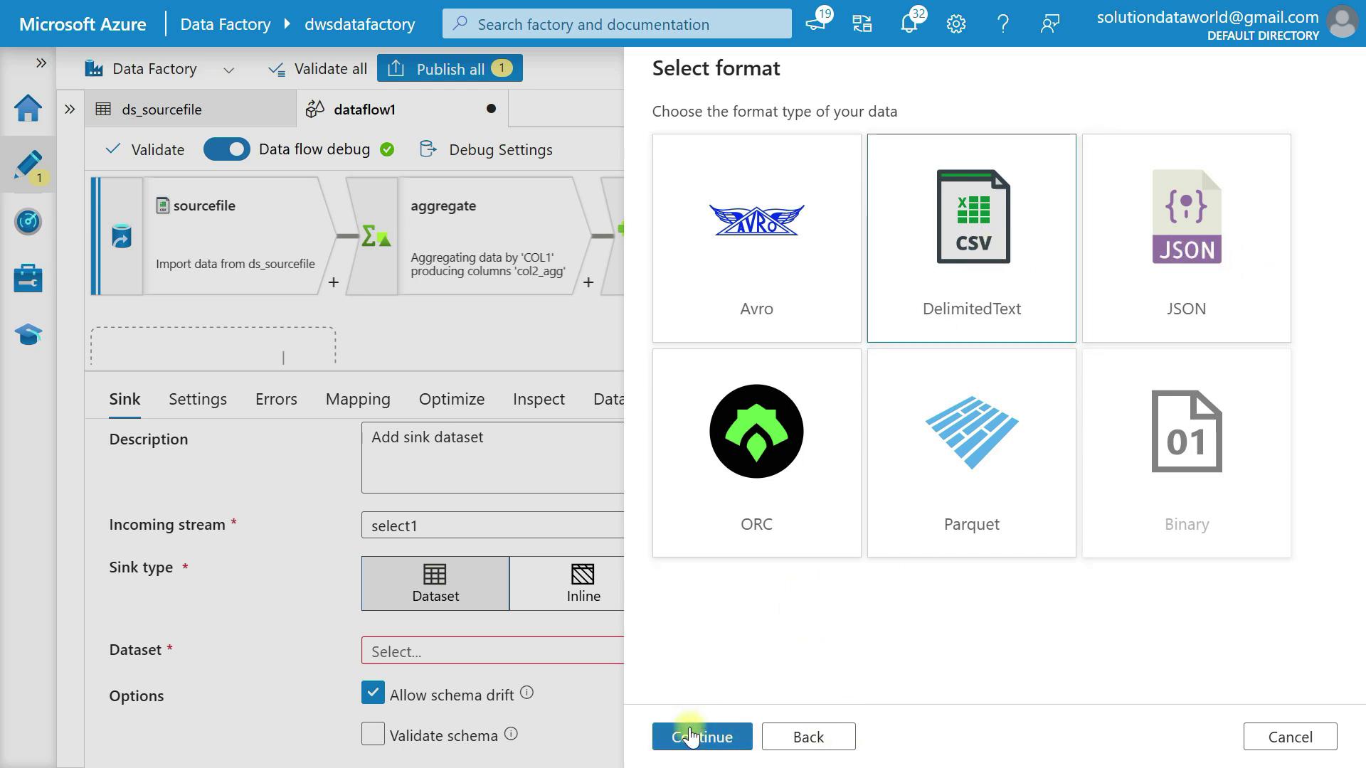
pyautogui.click(690, 737)
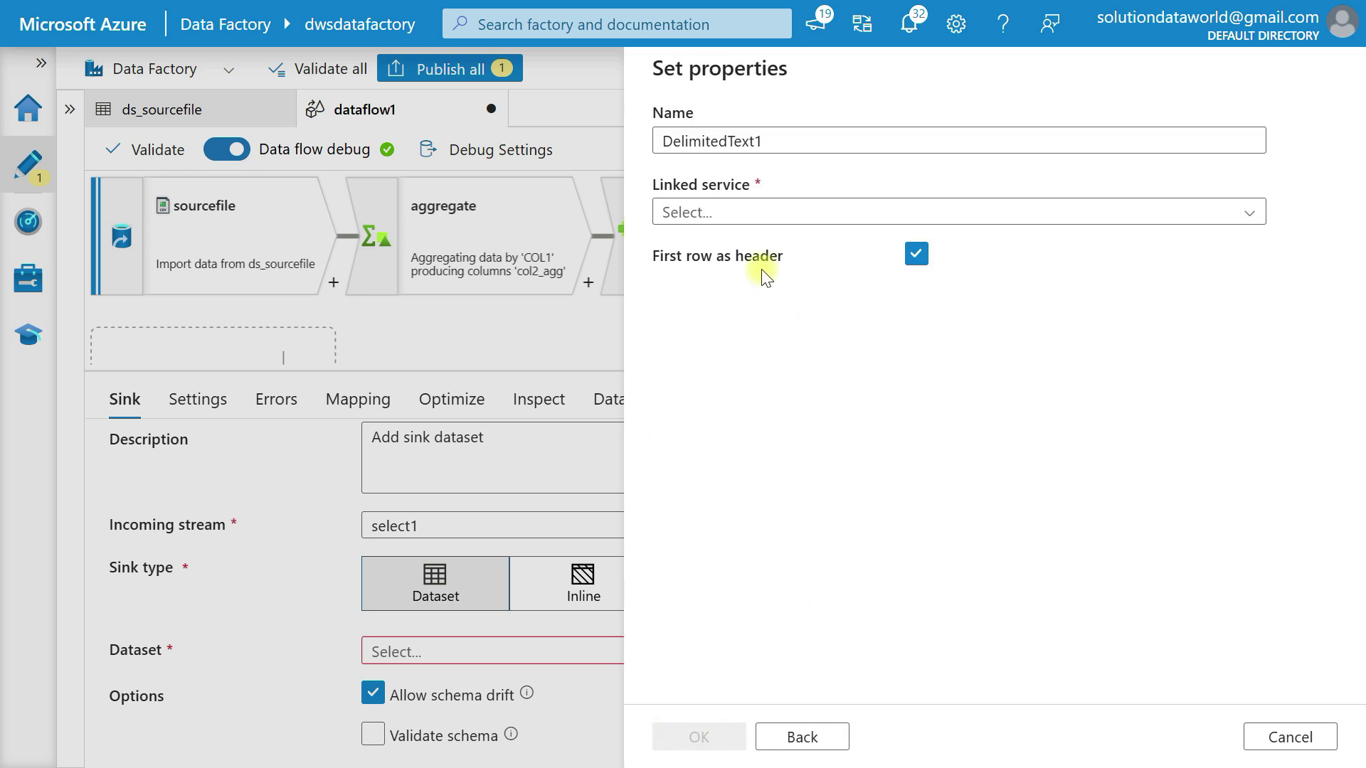
# Name the new dataset ds_finaldata and link it to the ls_blobstorage linked service
pyautogui.moveTo(762, 132); pyautogui.dragTo(694, 160)
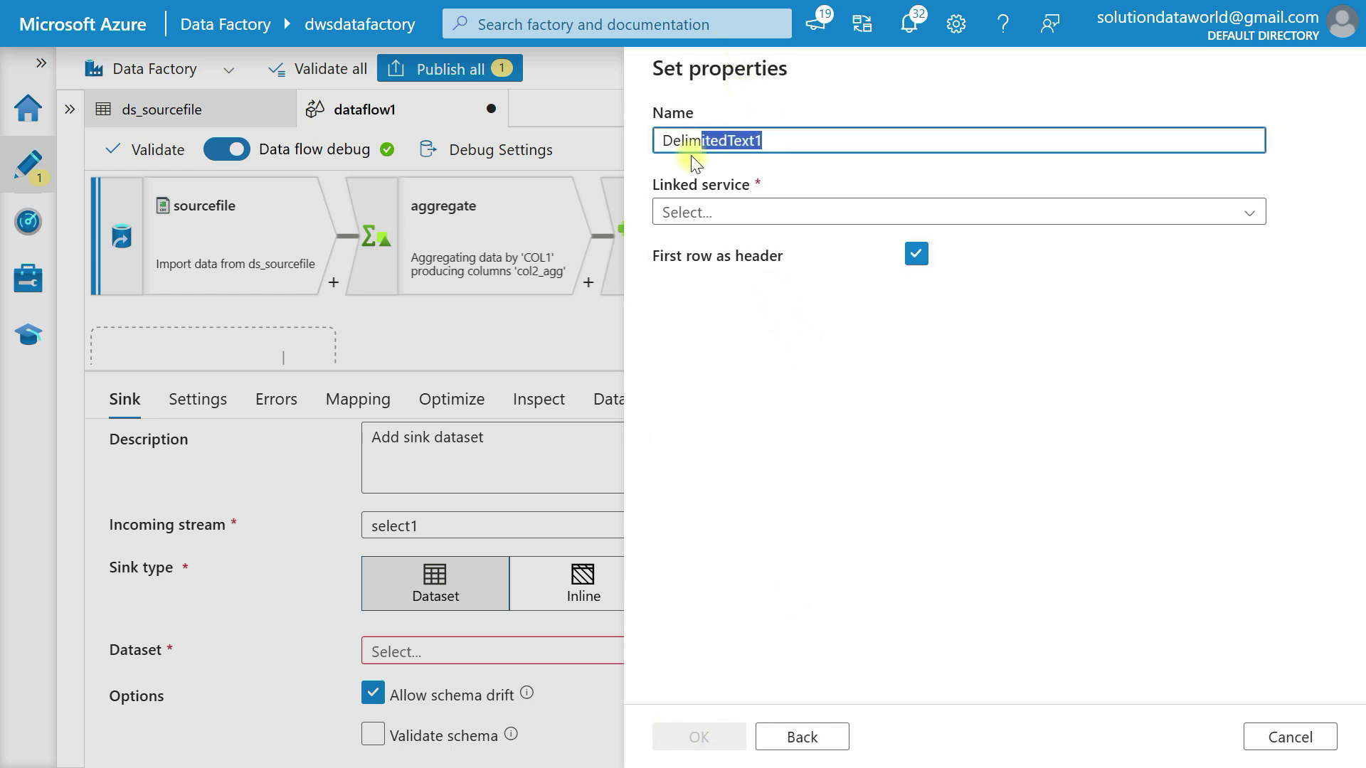
pyautogui.write('ds')
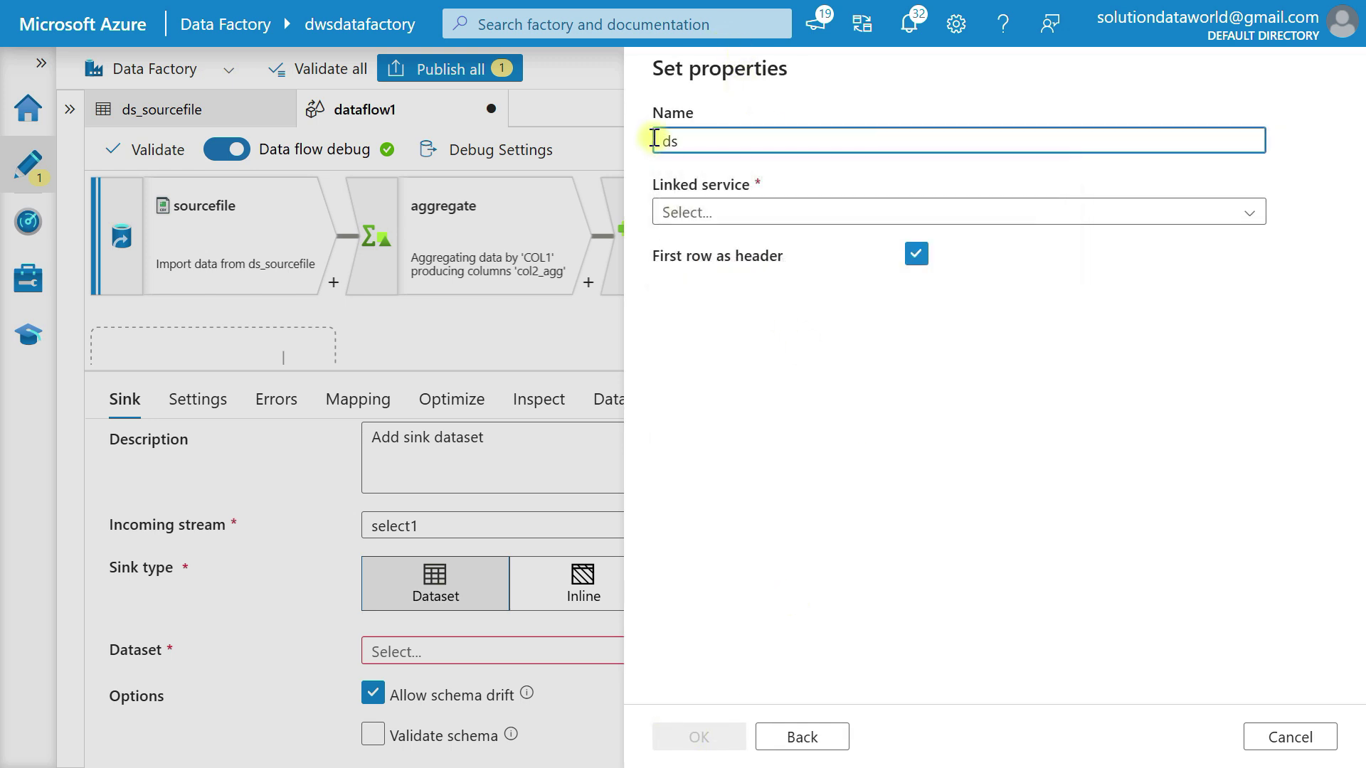
pyautogui.write('_finaldata')
pyautogui.click(722, 212)
pyautogui.click(743, 328)
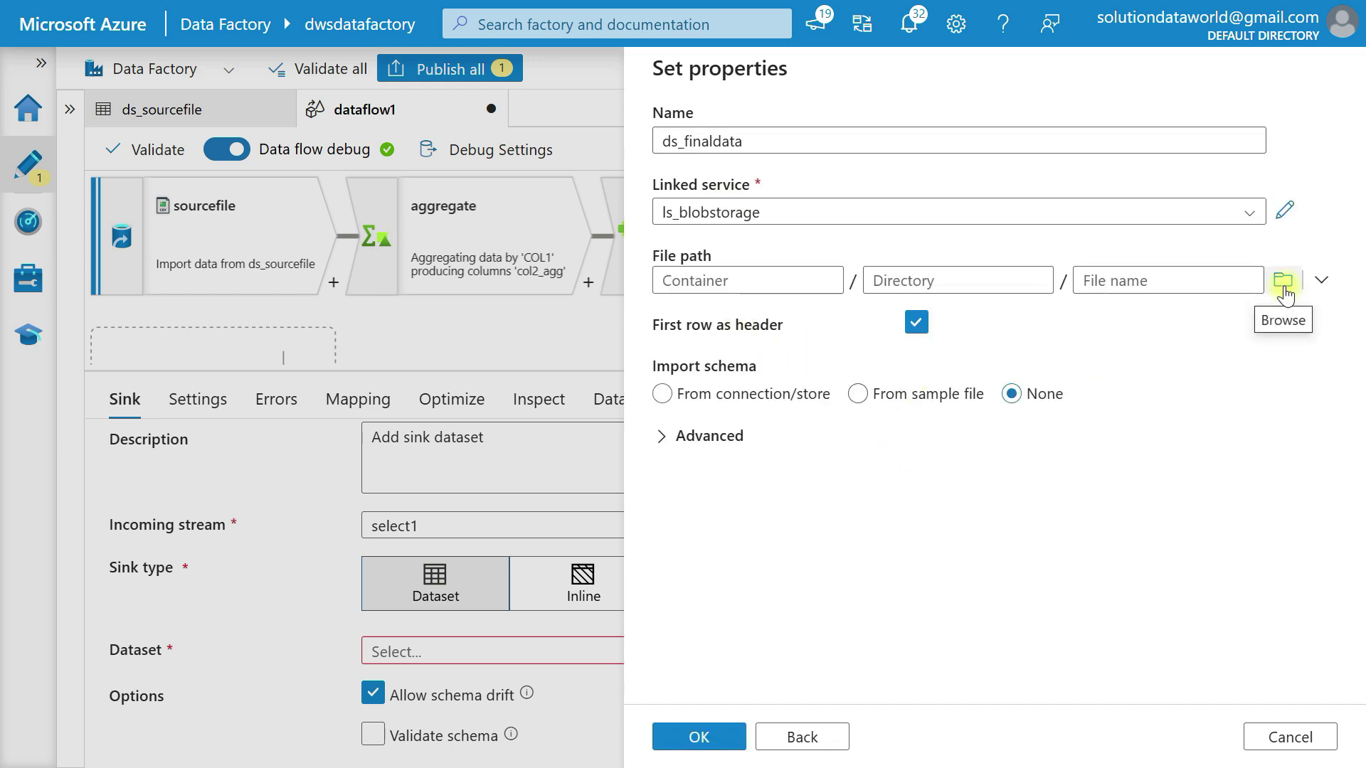
# Browse the blob storage and set the dataset's file path to the destination container
pyautogui.click(1284, 283)
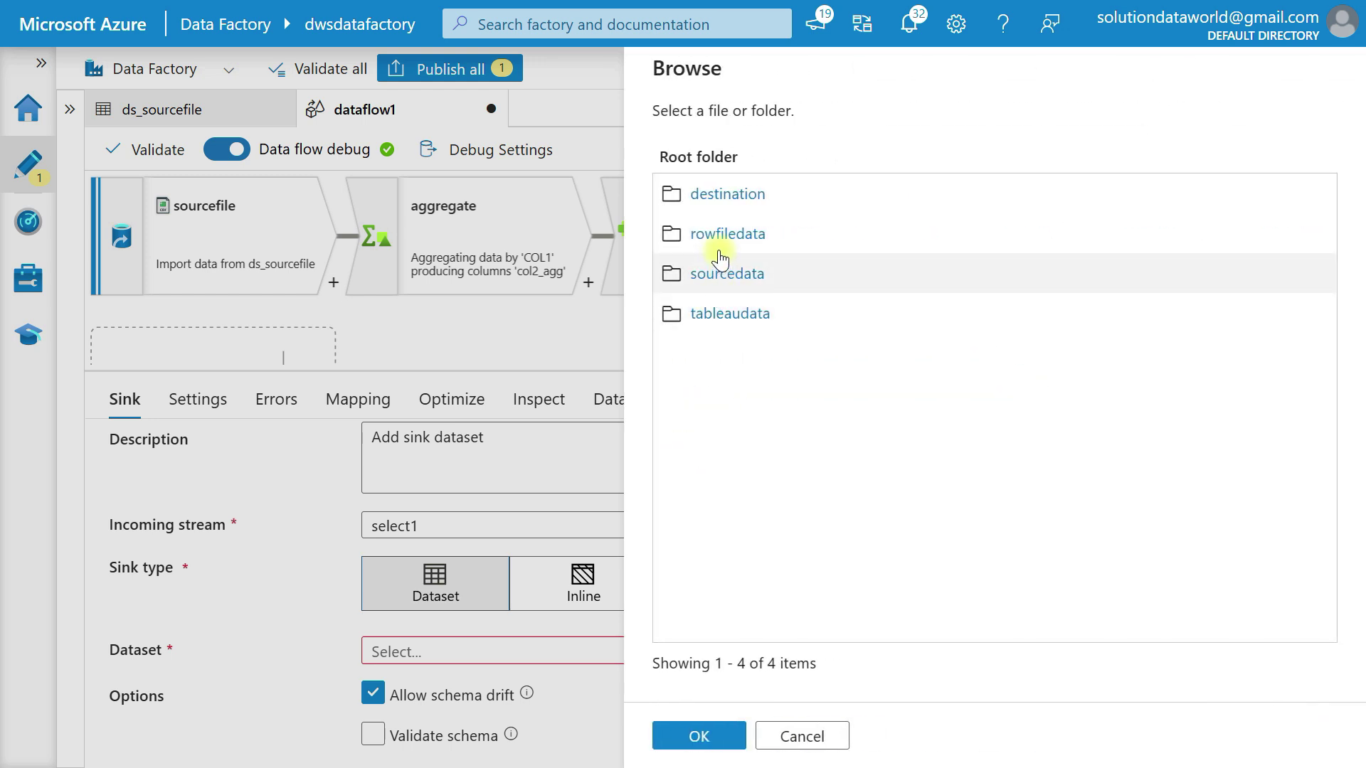
pyautogui.click(708, 204)
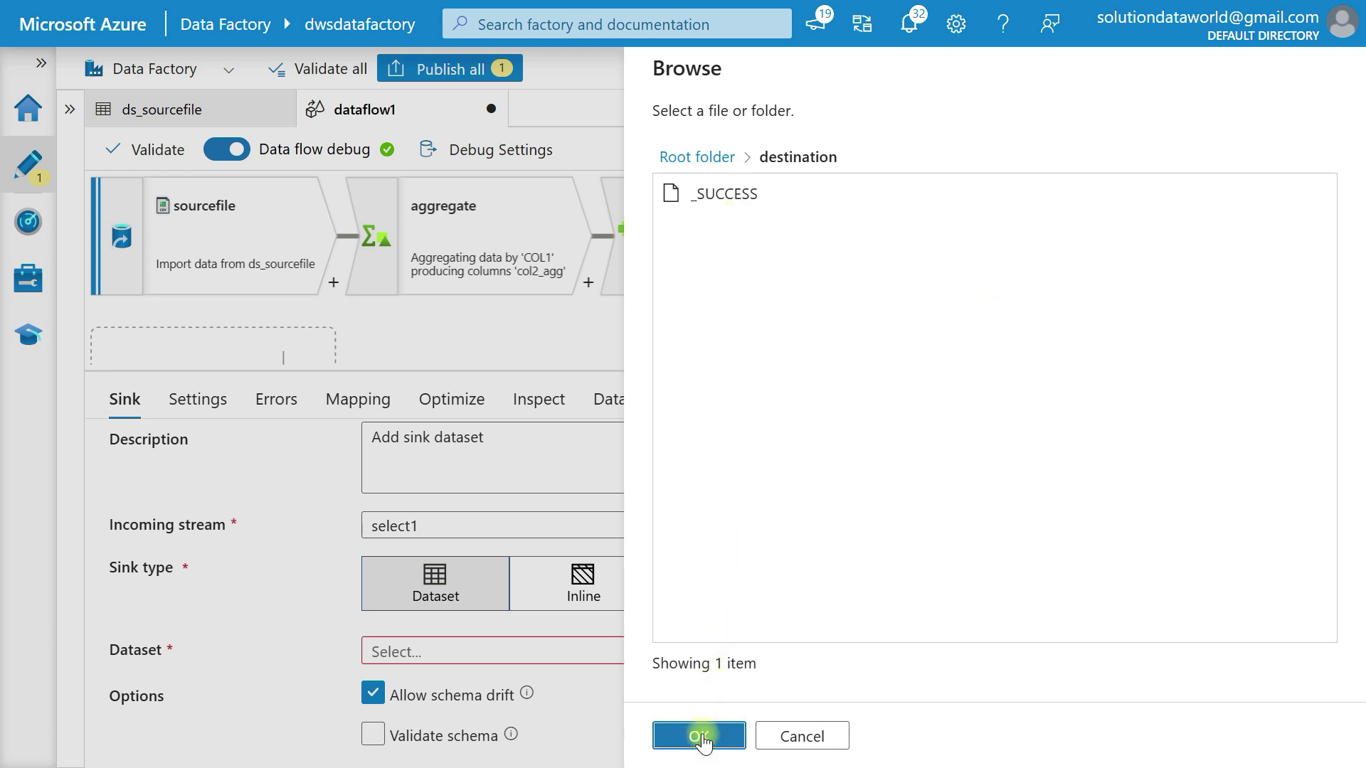
pyautogui.click(700, 737)
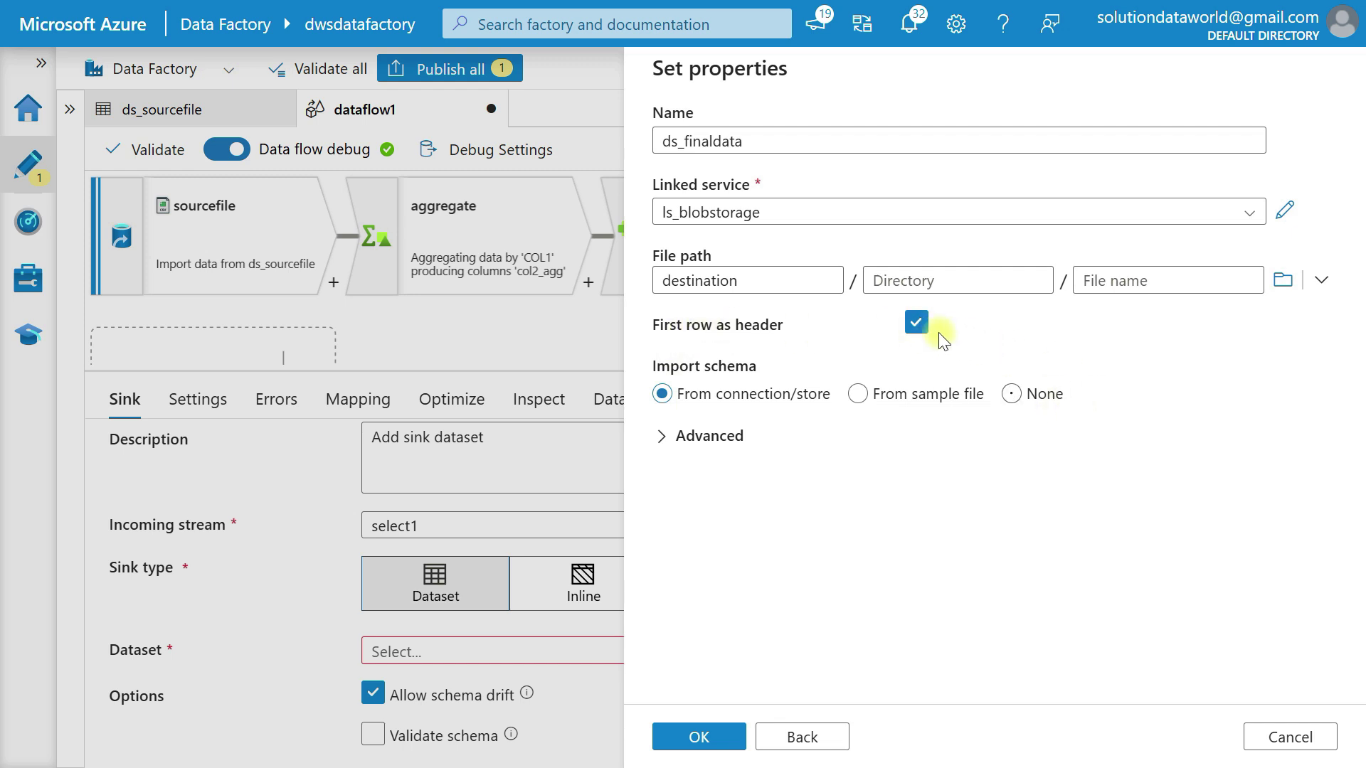
# Confirm the ds_finaldata properties to create the dataset and assign it to the finaldestination sink
pyautogui.click(708, 735)
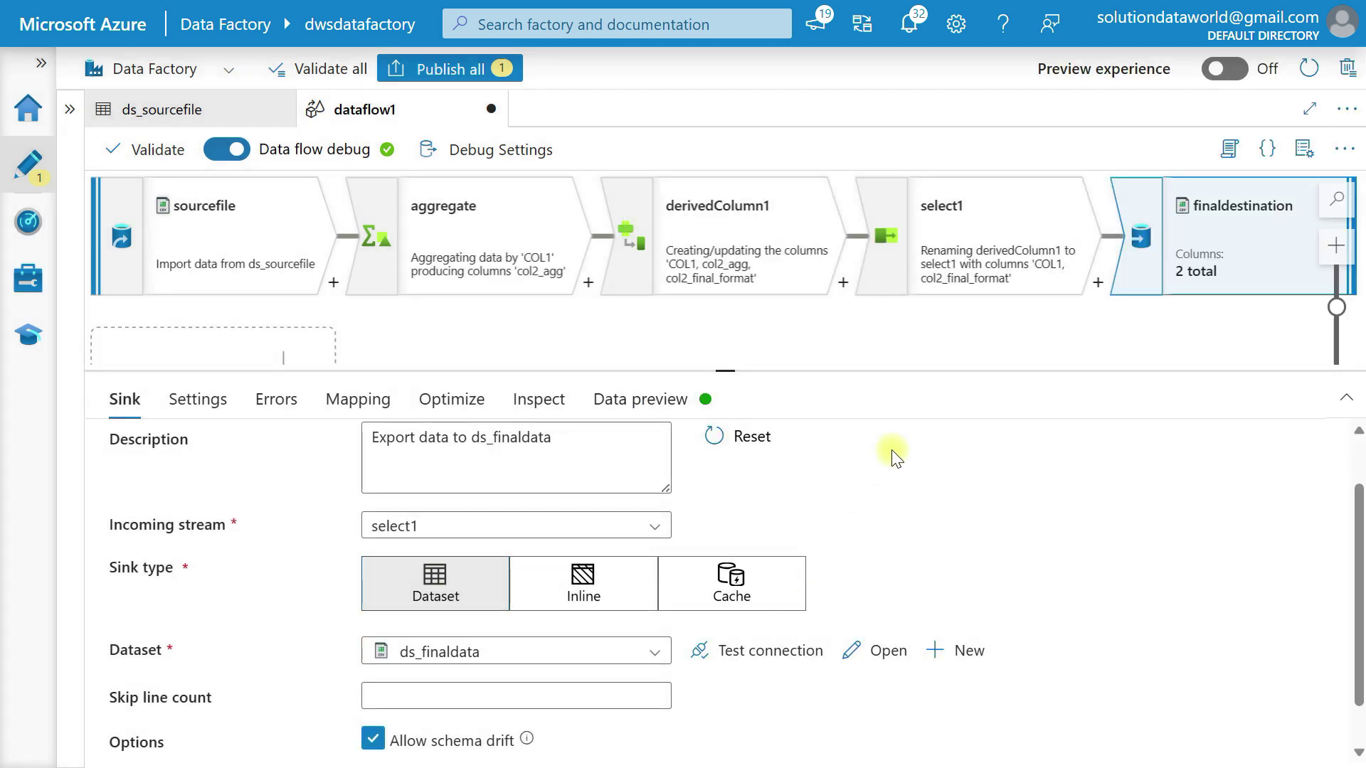
pyautogui.scroll(-1, 889, 452)
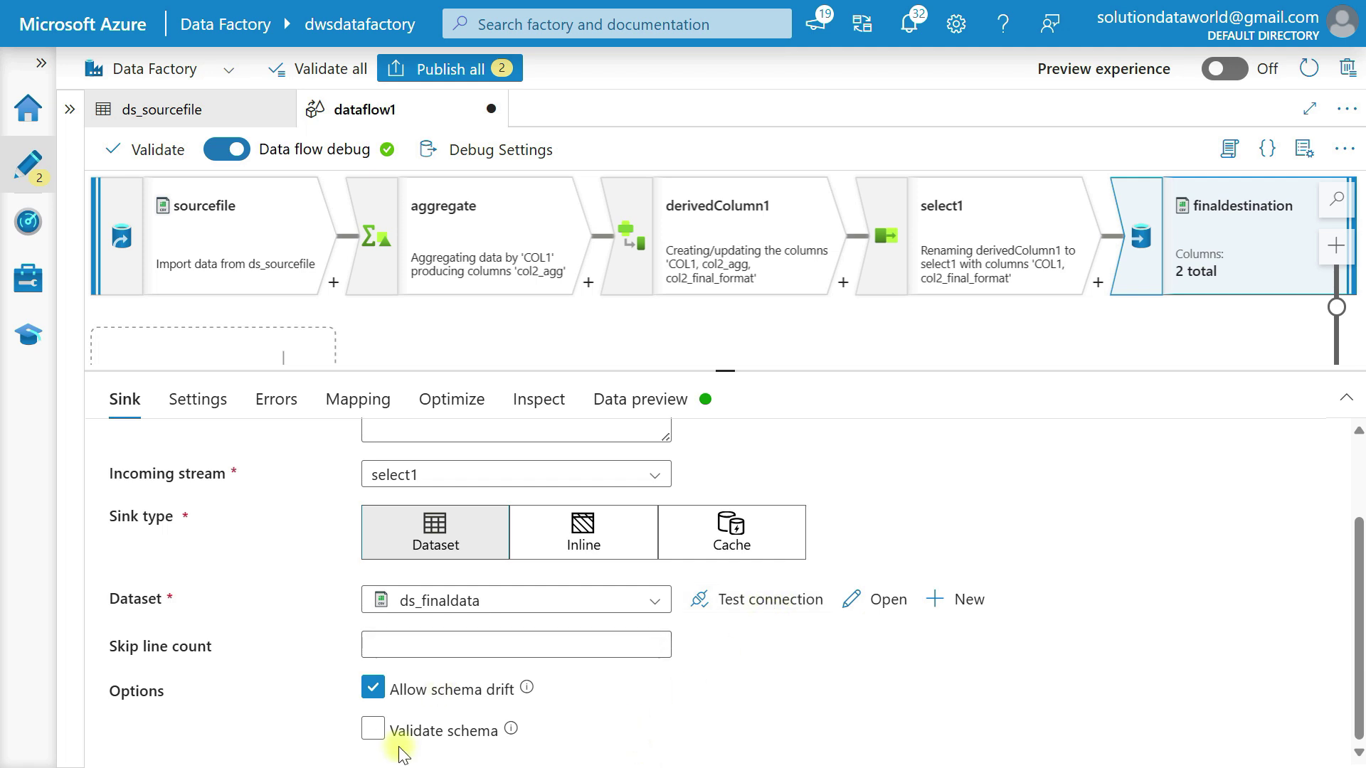
# Review the finaldestination sink's settings, error handling, column mapping, partition option and output schema
pyautogui.click(199, 416)
pyautogui.click(428, 593)
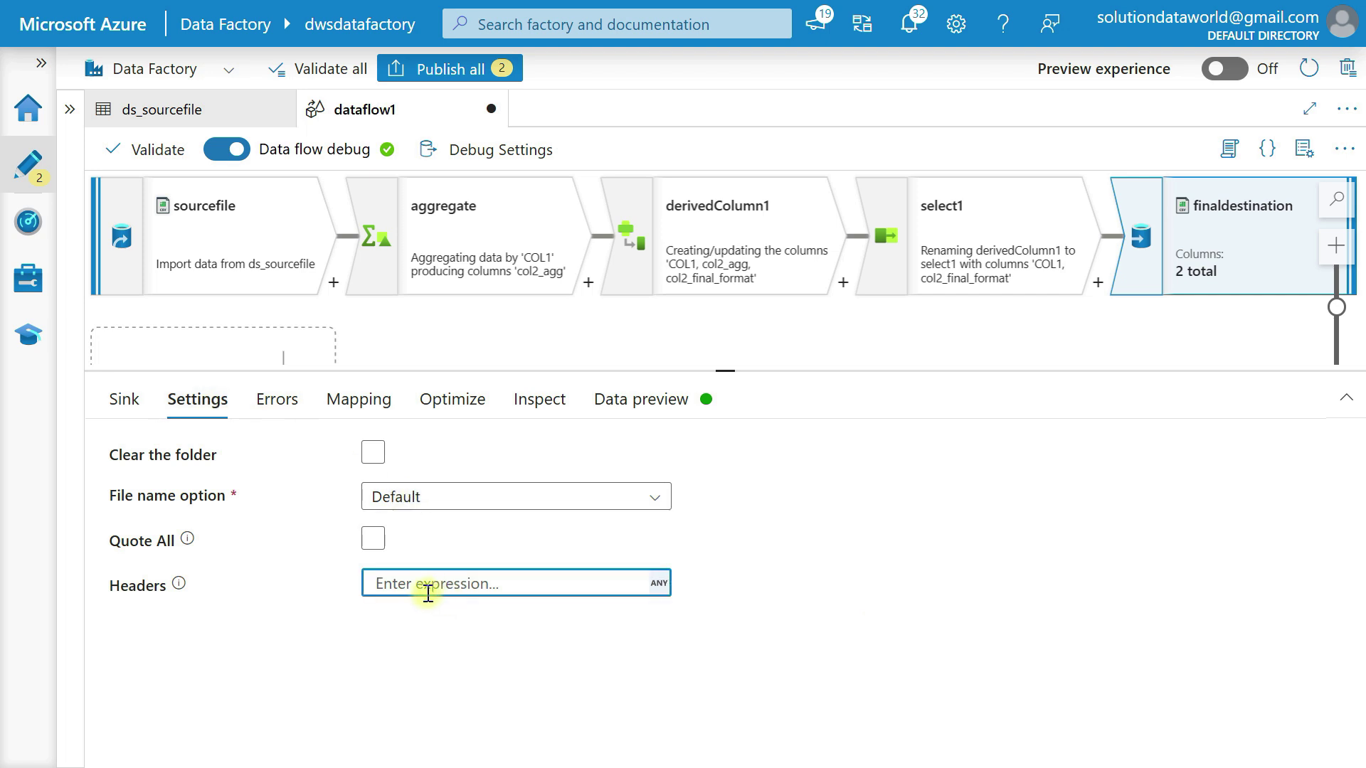
pyautogui.click(282, 400)
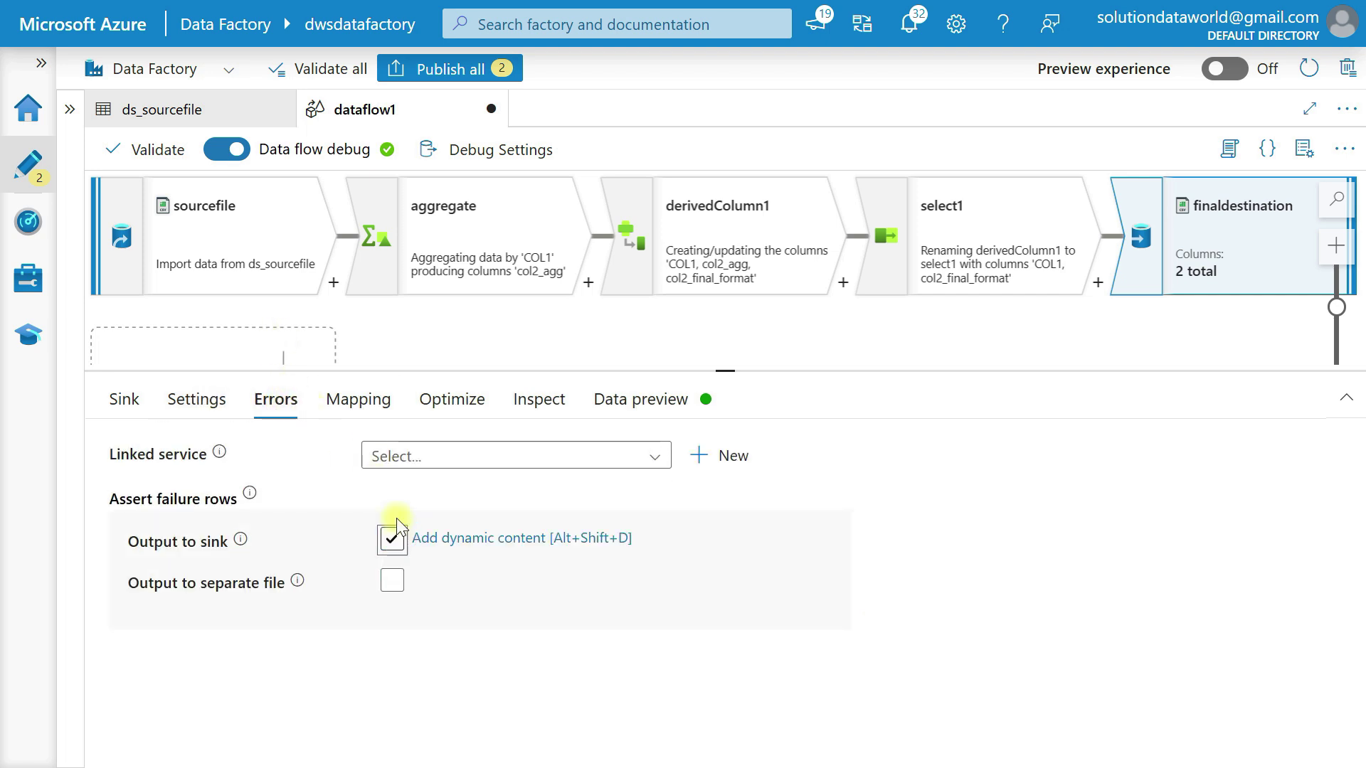
pyautogui.click(357, 399)
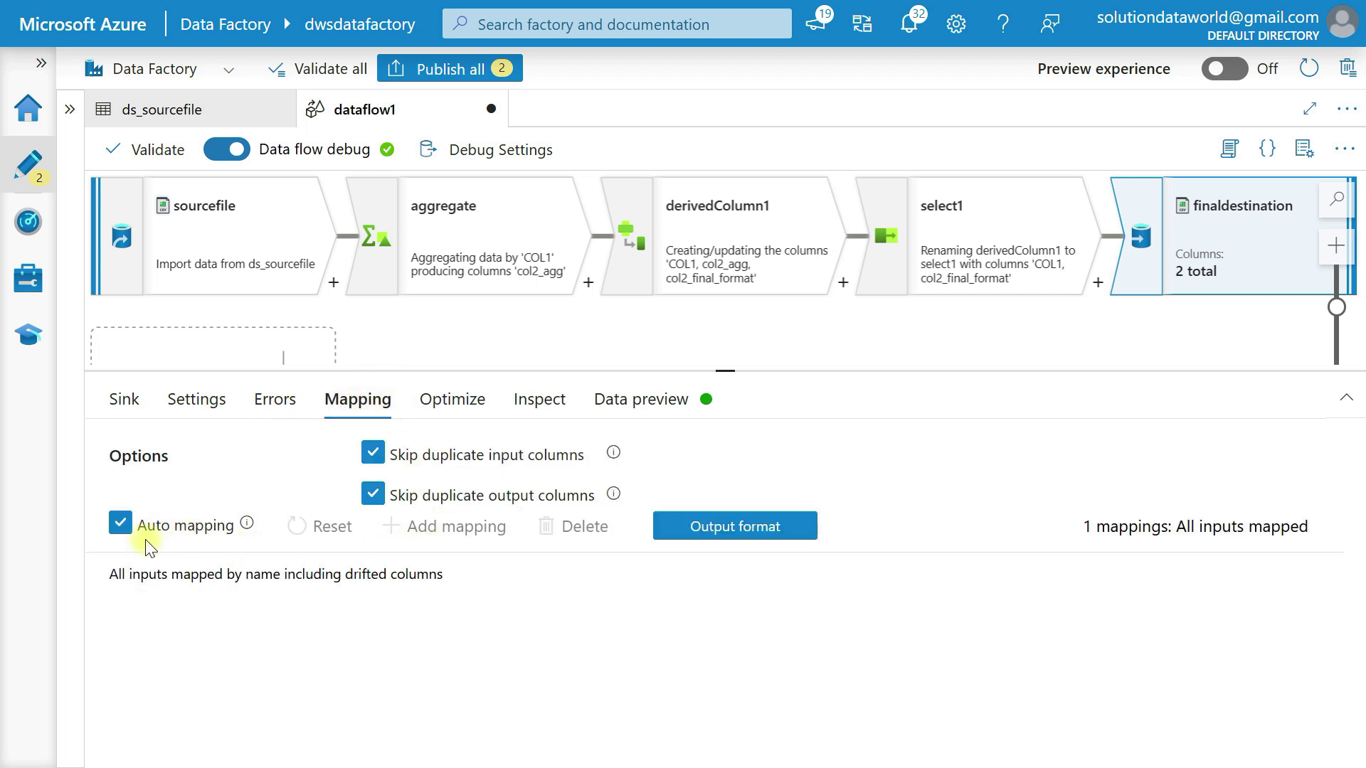
pyautogui.click(452, 399)
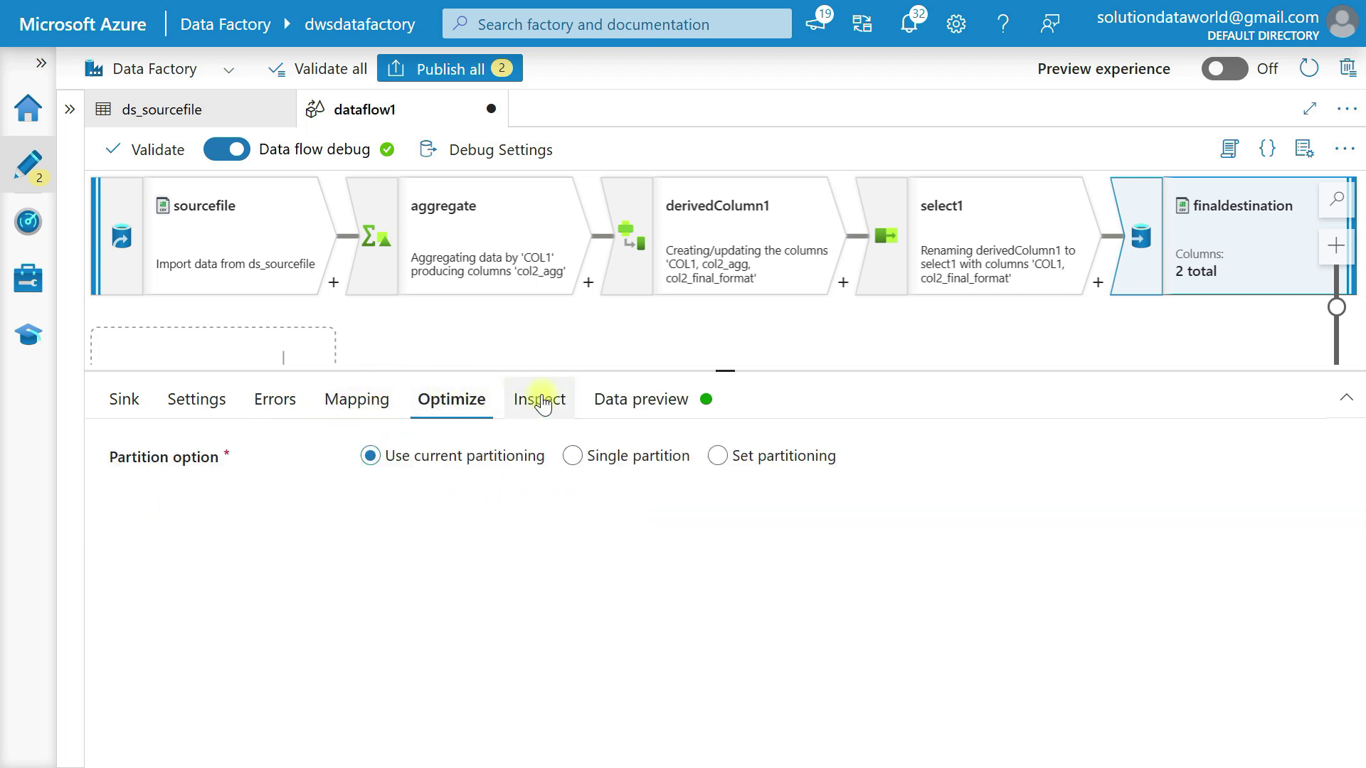
pyautogui.click(552, 403)
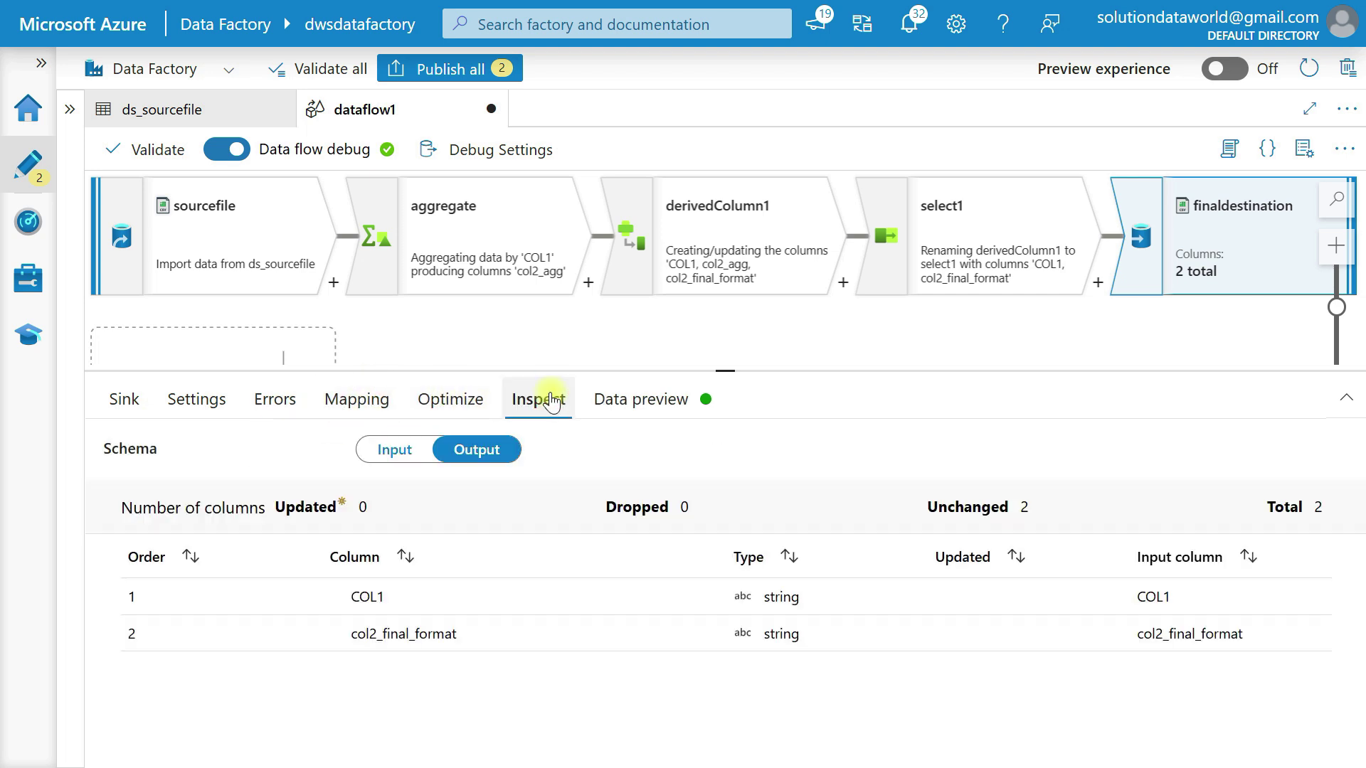
# Refresh the finaldestination sink's data preview and enlarge the canvas area above it
pyautogui.click(624, 401)
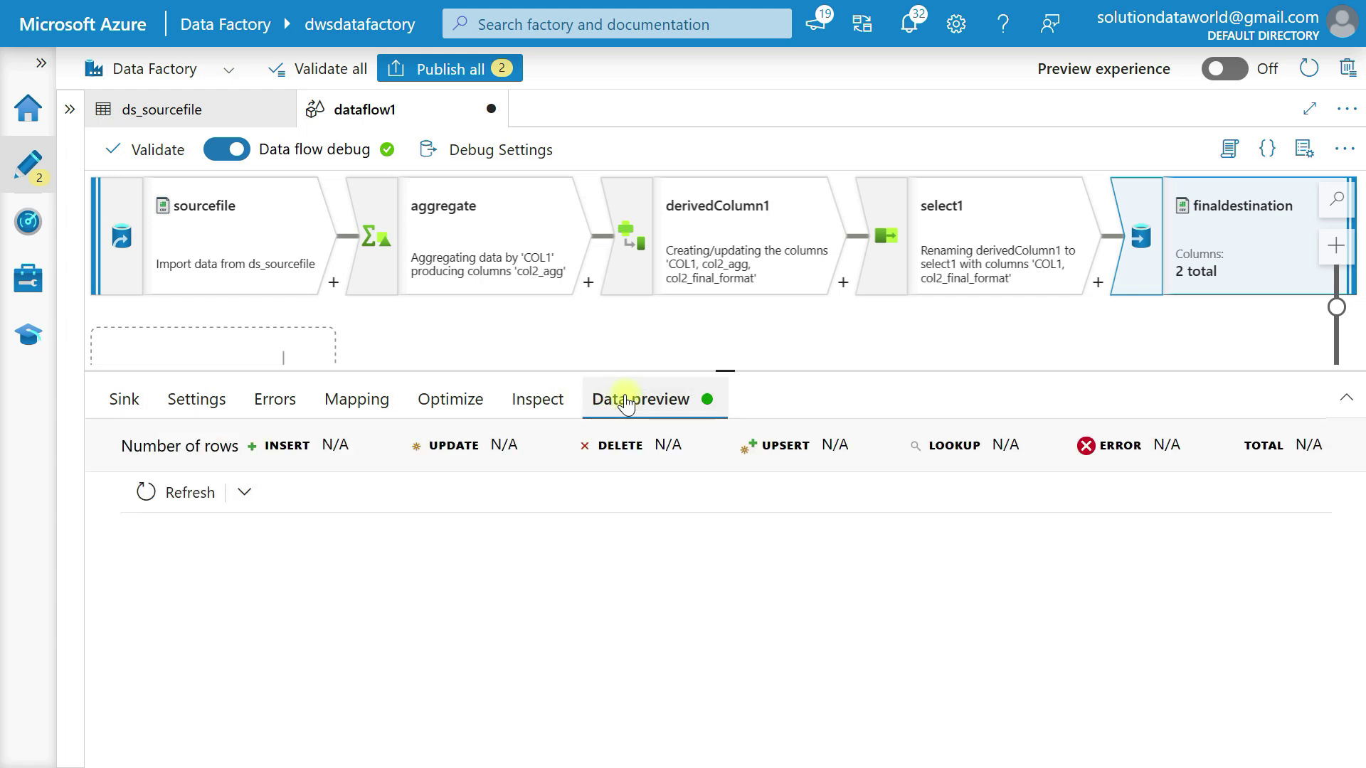
pyautogui.click(182, 491)
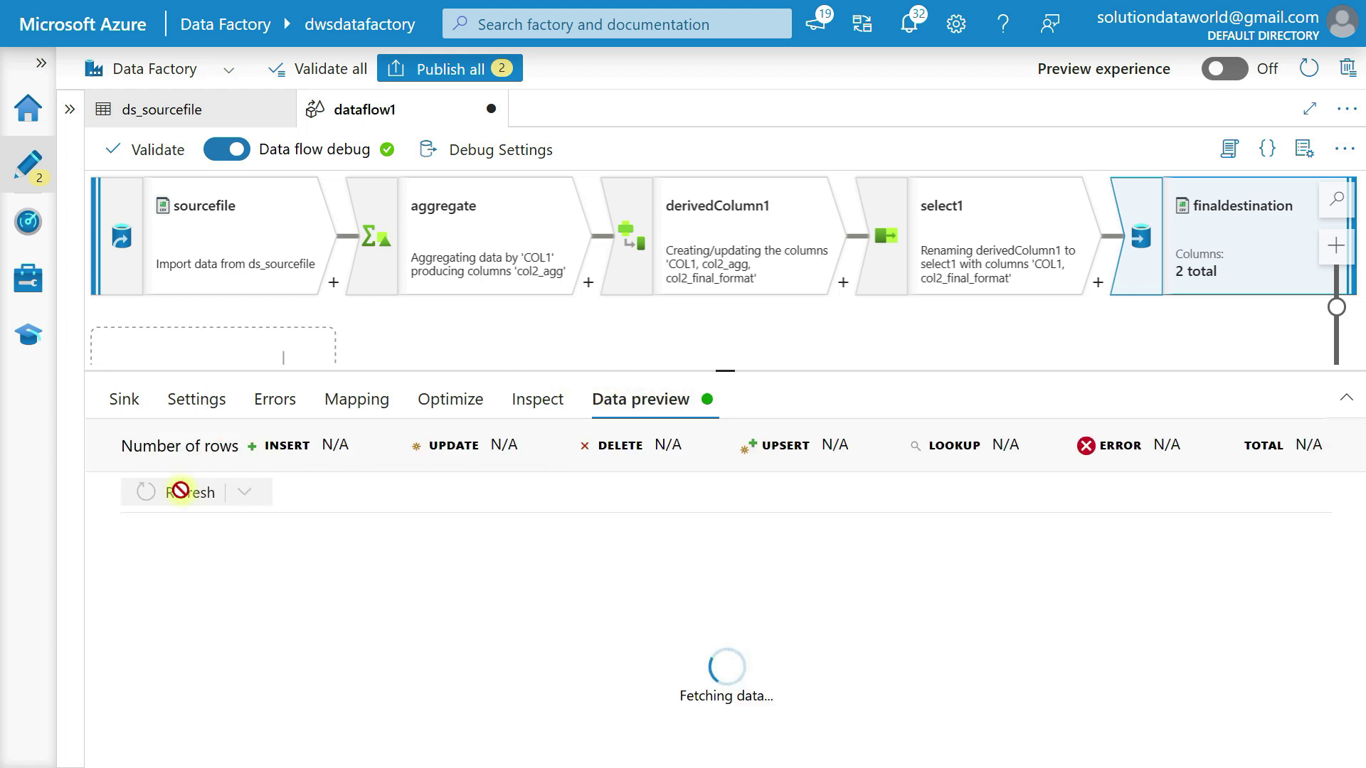
pyautogui.moveTo(740, 372); pyautogui.dragTo(733, 425)
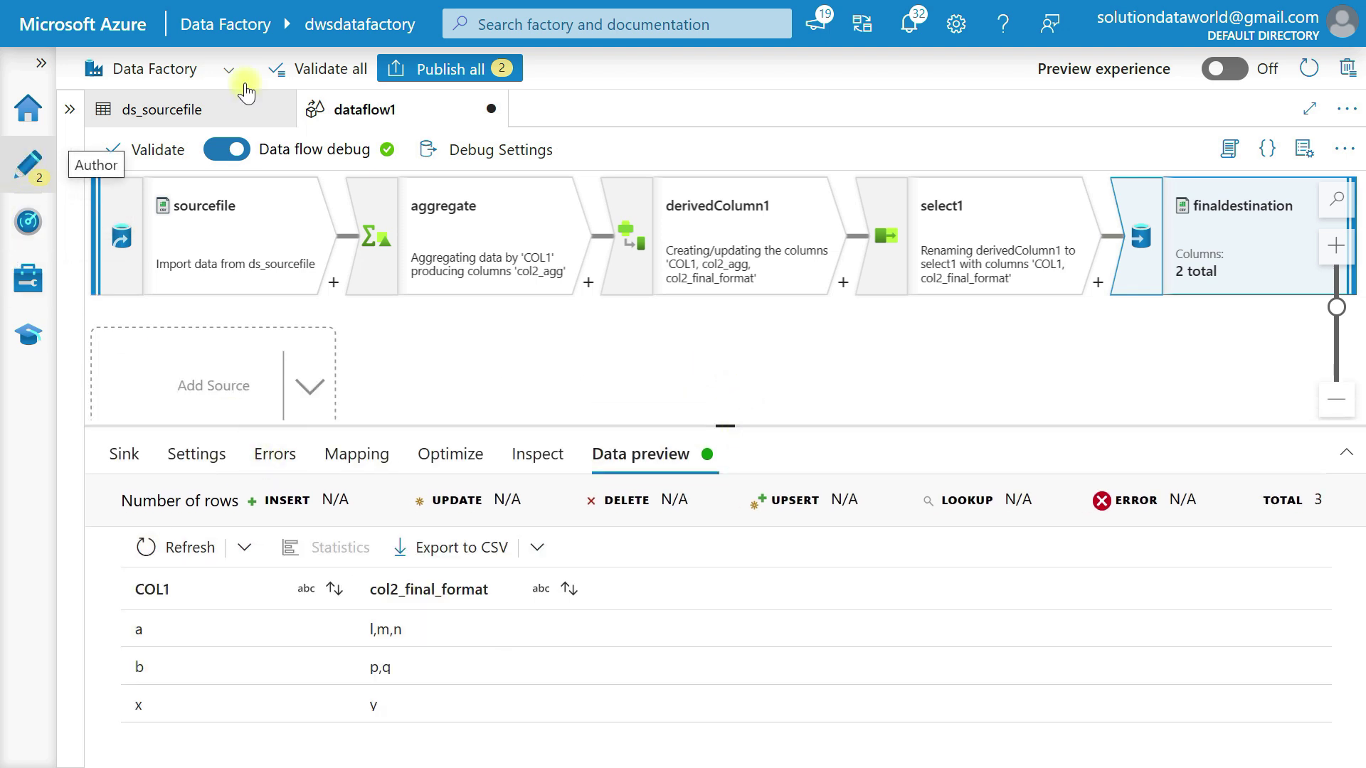
# Publish the pending changes for the ds_finaldata dataset and the dataflow1 data flow
pyautogui.click(451, 71)
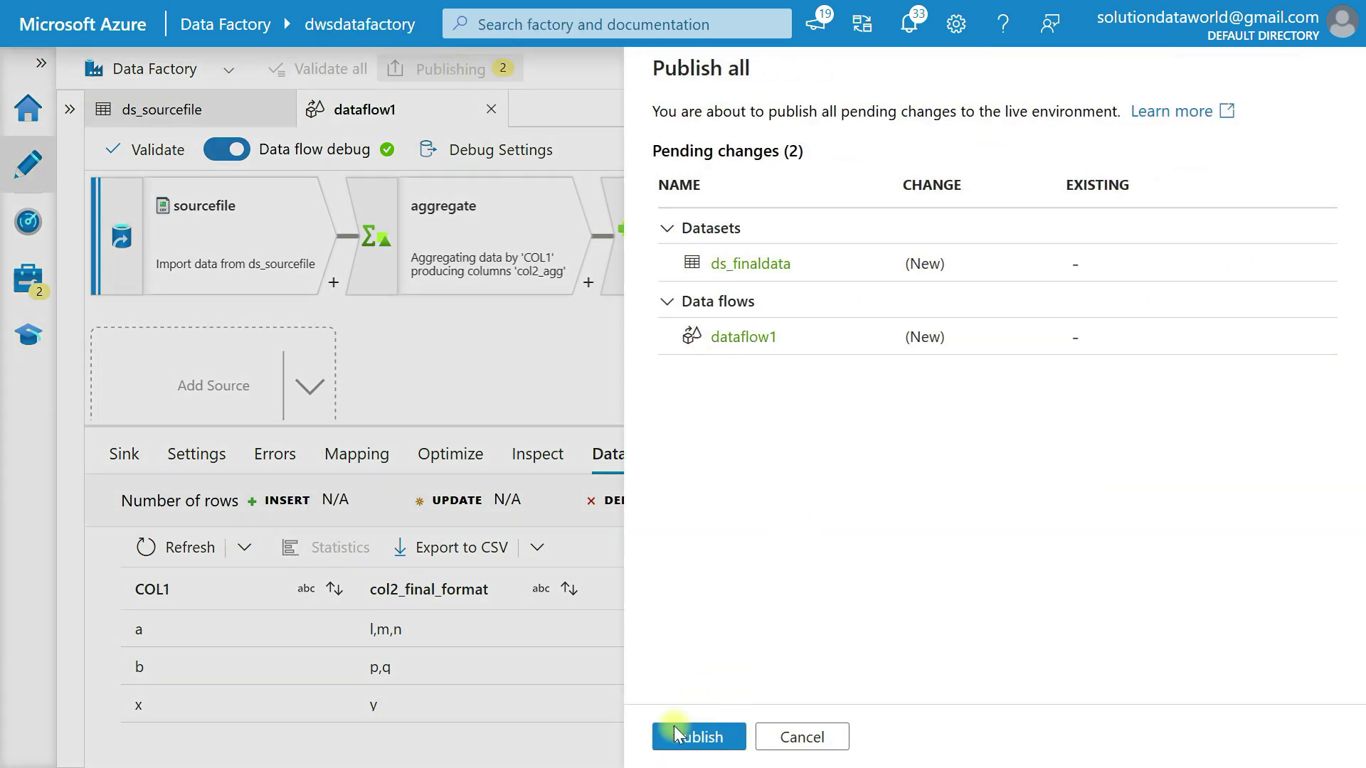
pyautogui.click(669, 737)
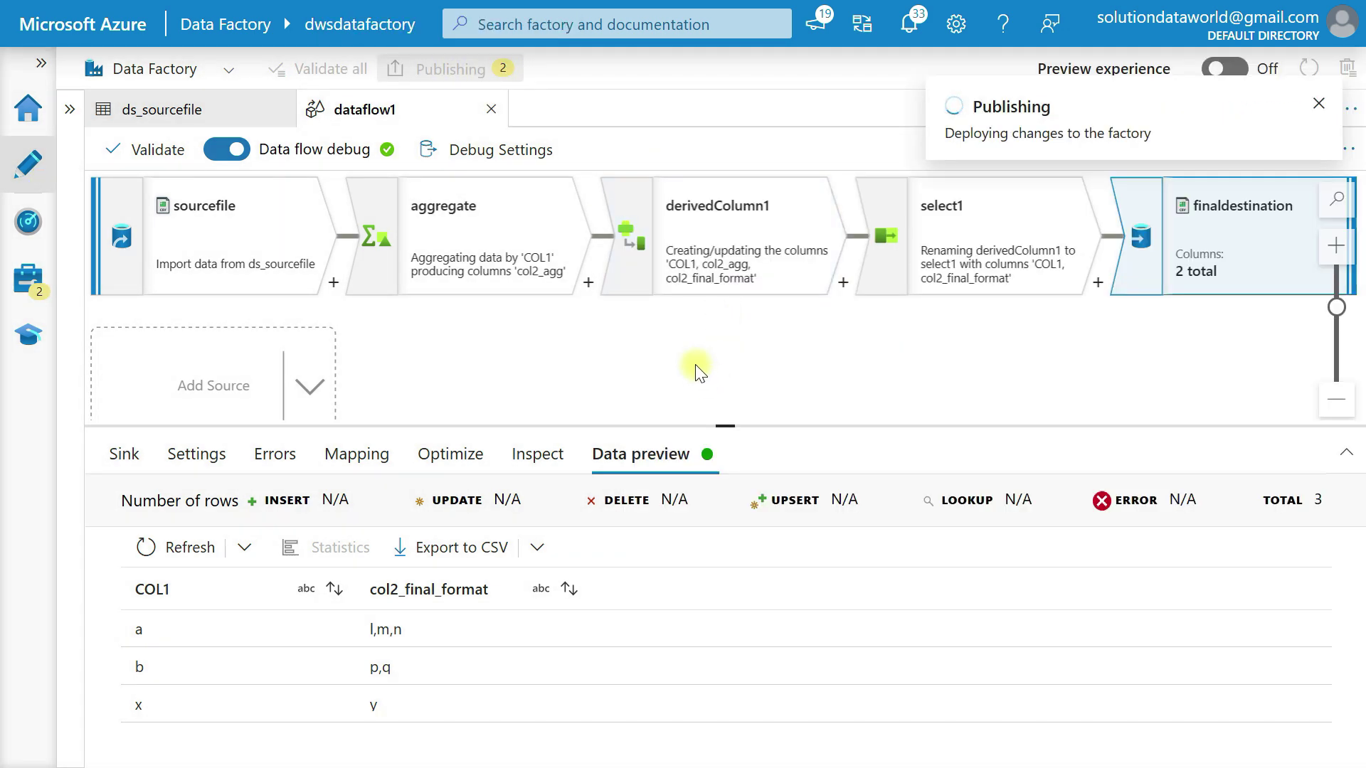
# Create a new pipeline in the factory resources and name it pl_pipeline
pyautogui.click(28, 165)
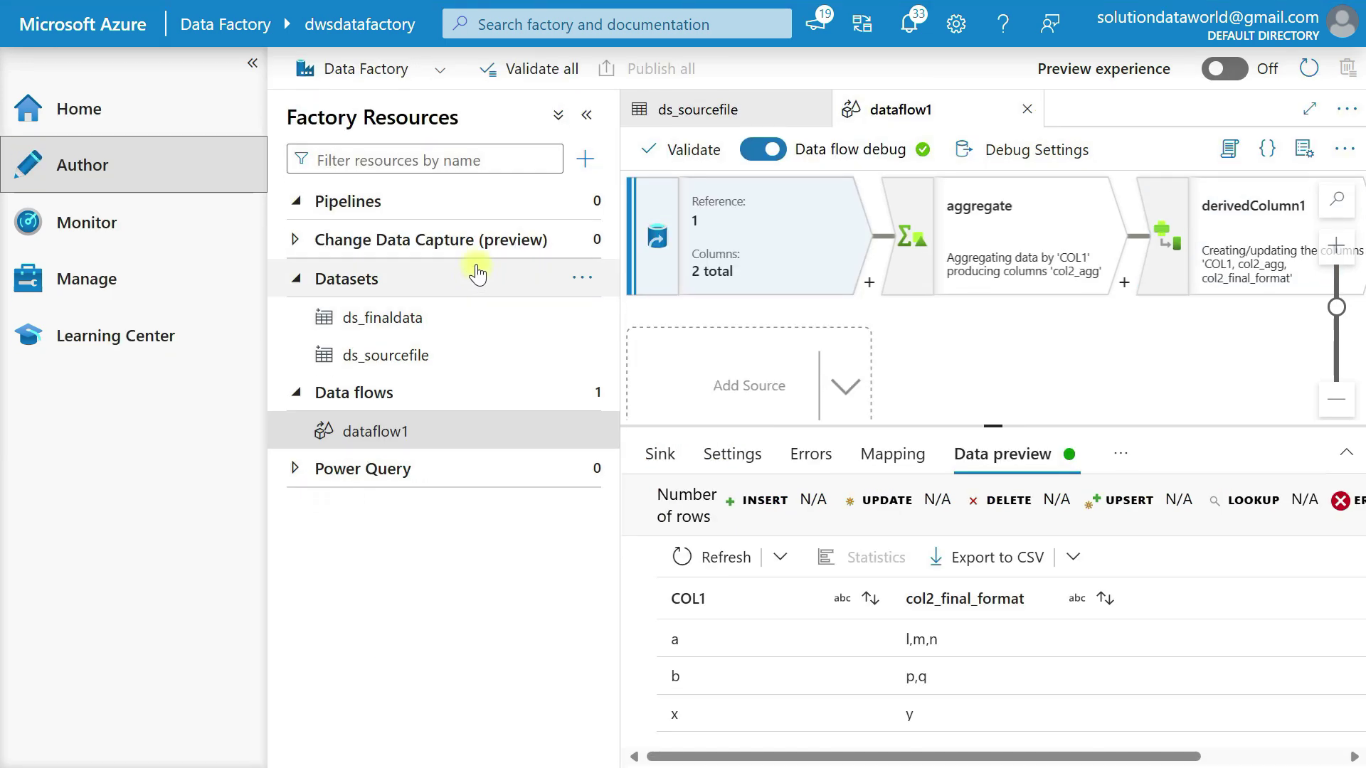
pyautogui.click(580, 201)
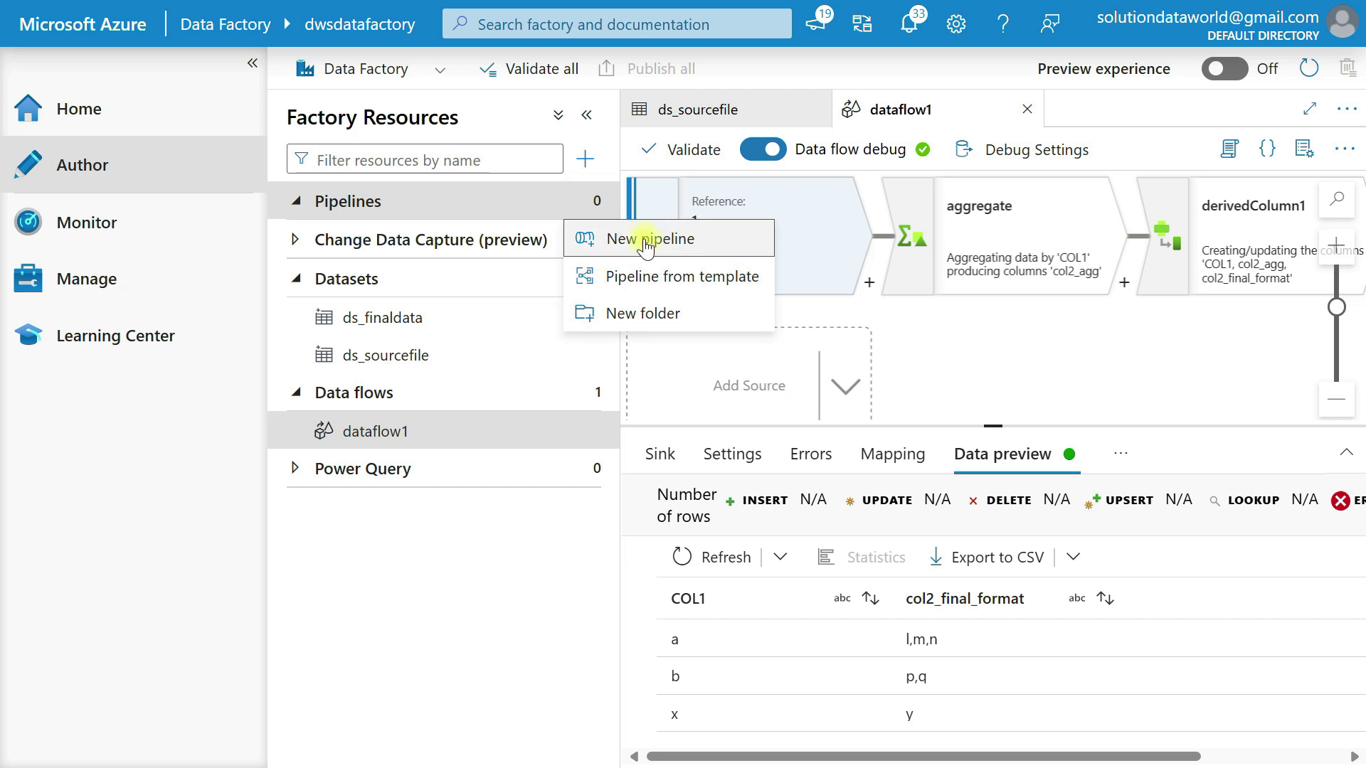
pyautogui.click(647, 239)
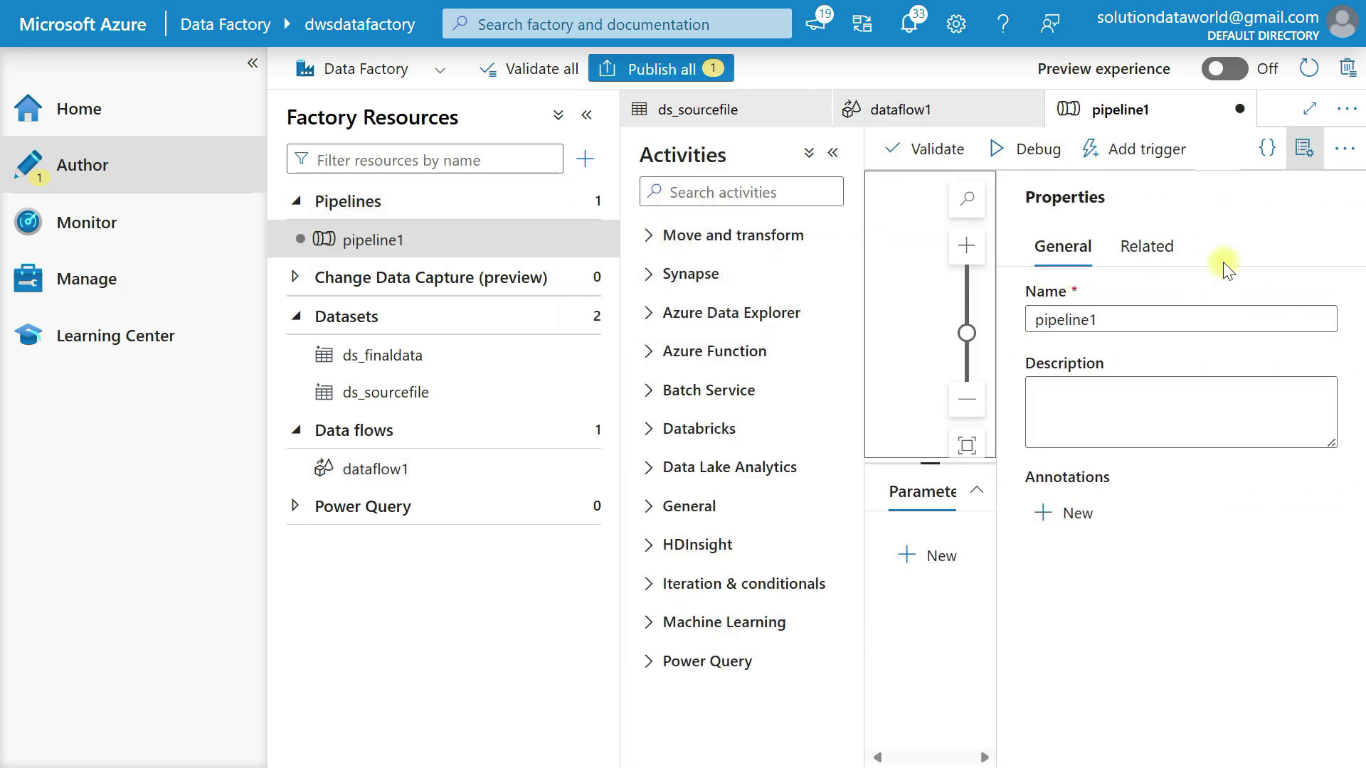
pyautogui.moveTo(481, 210)
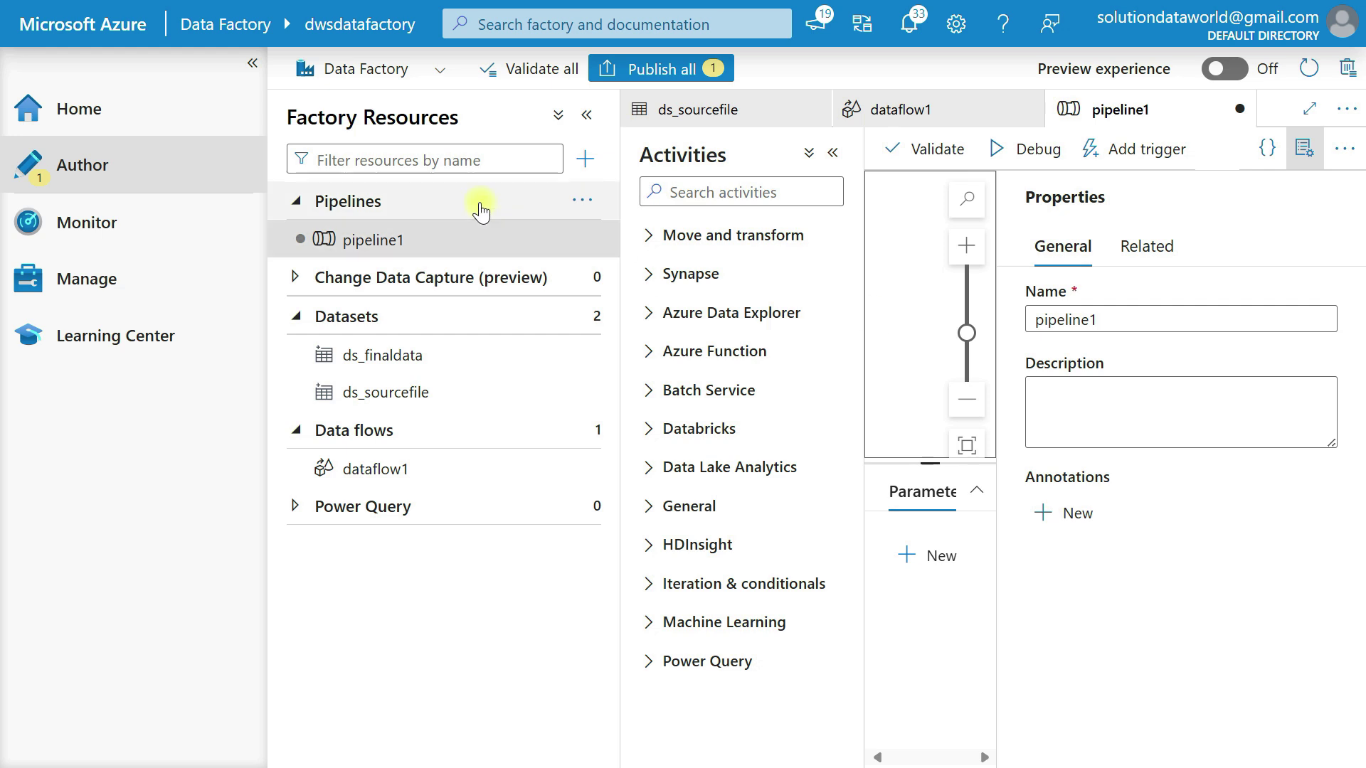
pyautogui.click(253, 63)
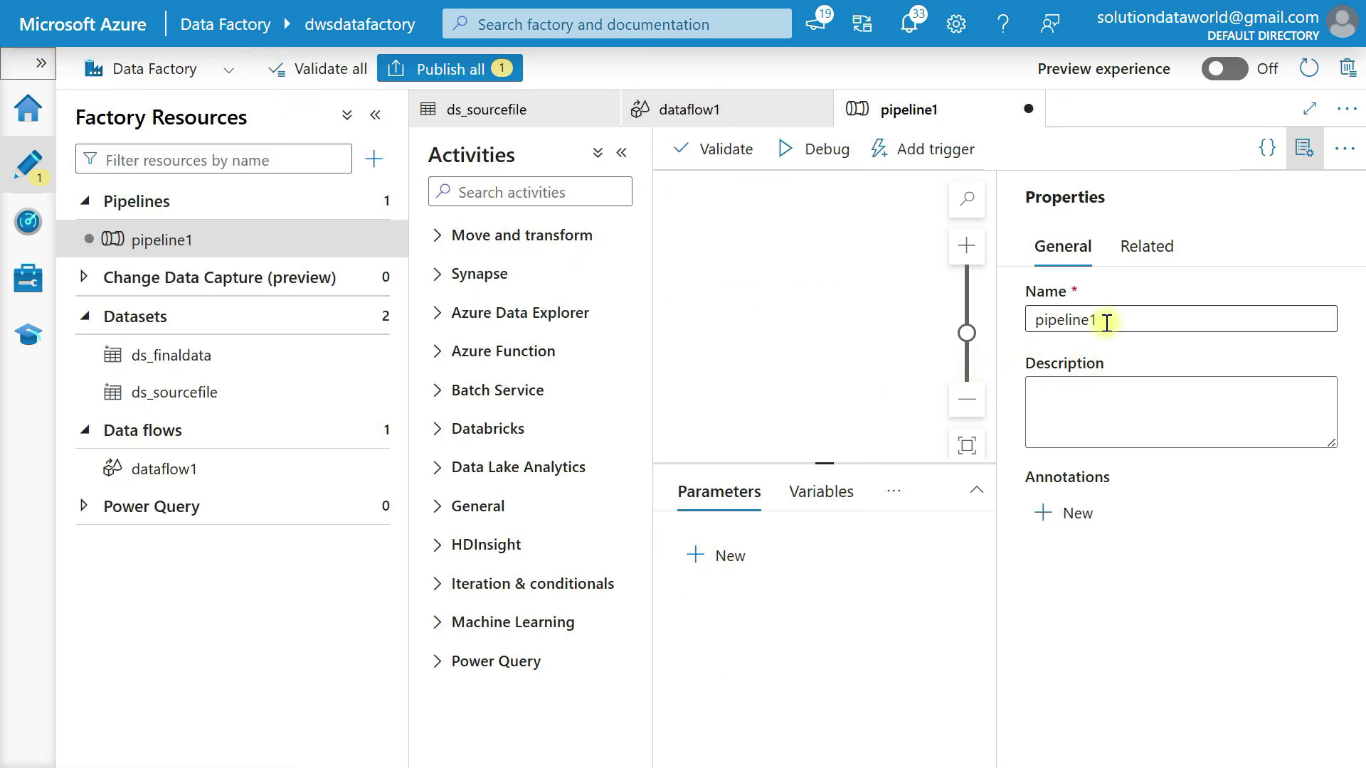
pyautogui.moveTo(1103, 317); pyautogui.dragTo(902, 295)
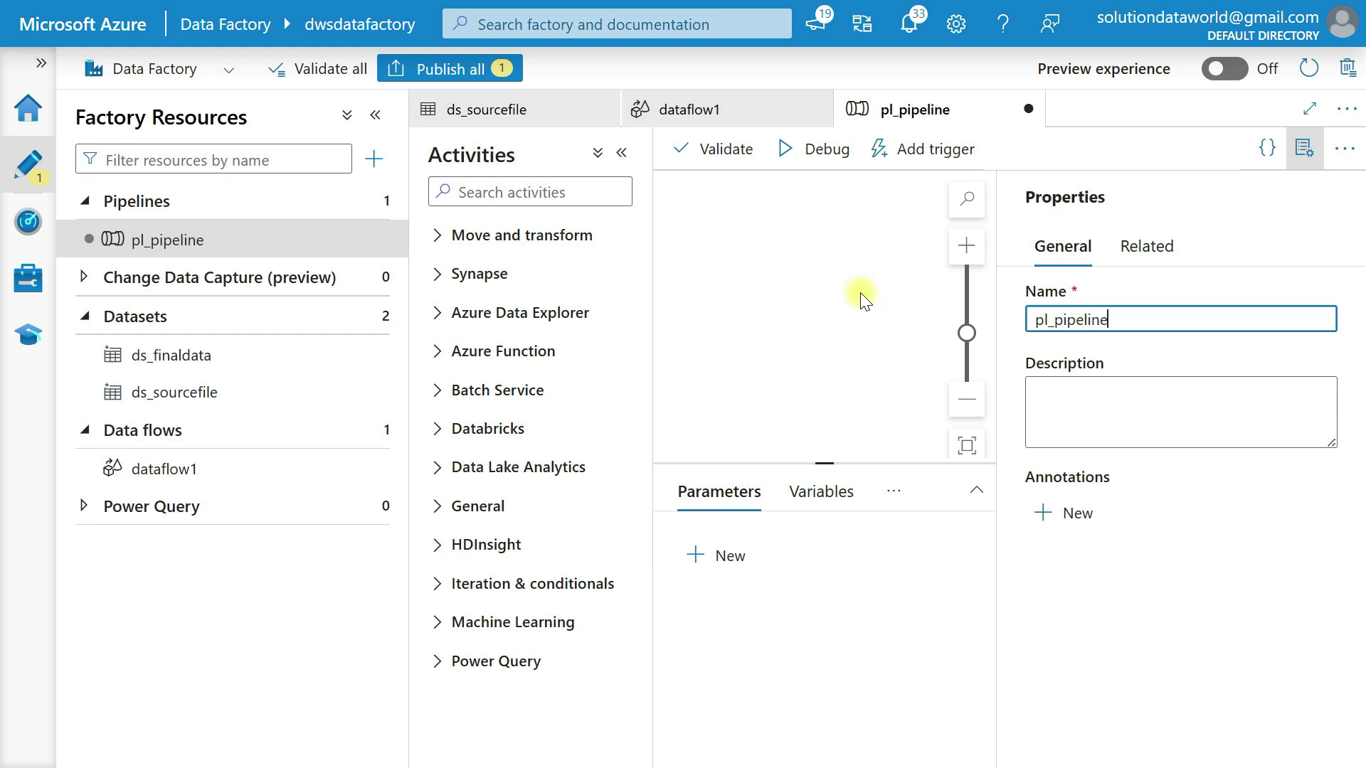
# Add a Data flow activity to the pl_pipeline canvas, and collapse the pipeline properties and factory resources to free up space
pyautogui.click(512, 242)
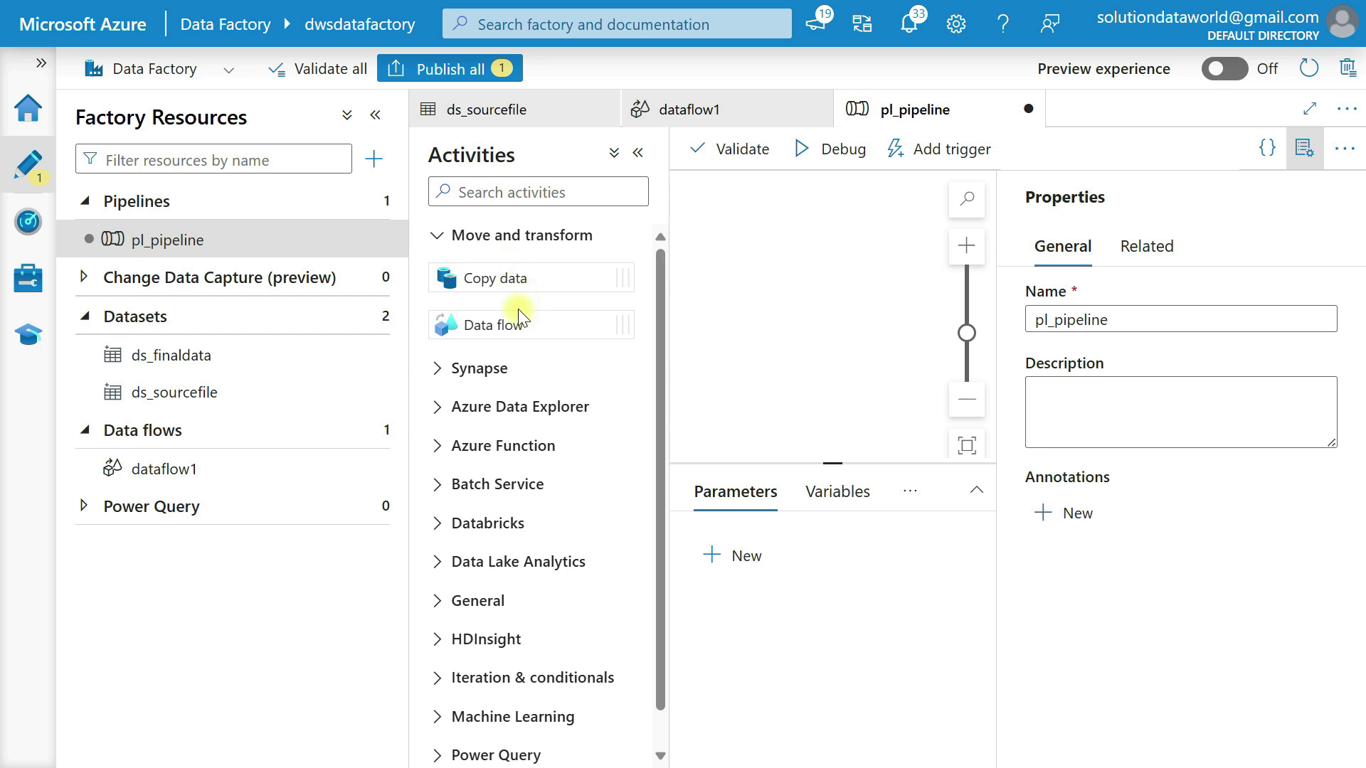
pyautogui.moveTo(511, 327); pyautogui.dragTo(833, 284)
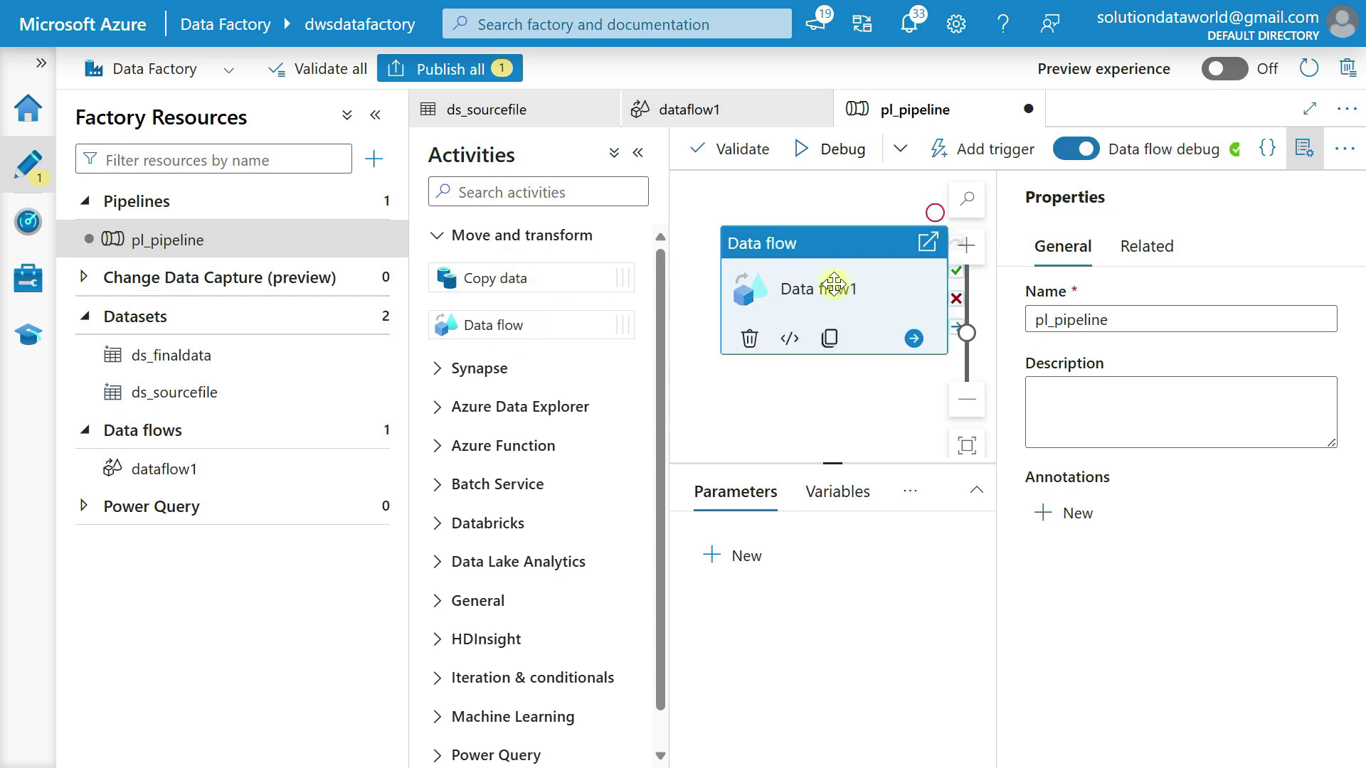
pyautogui.click(1304, 148)
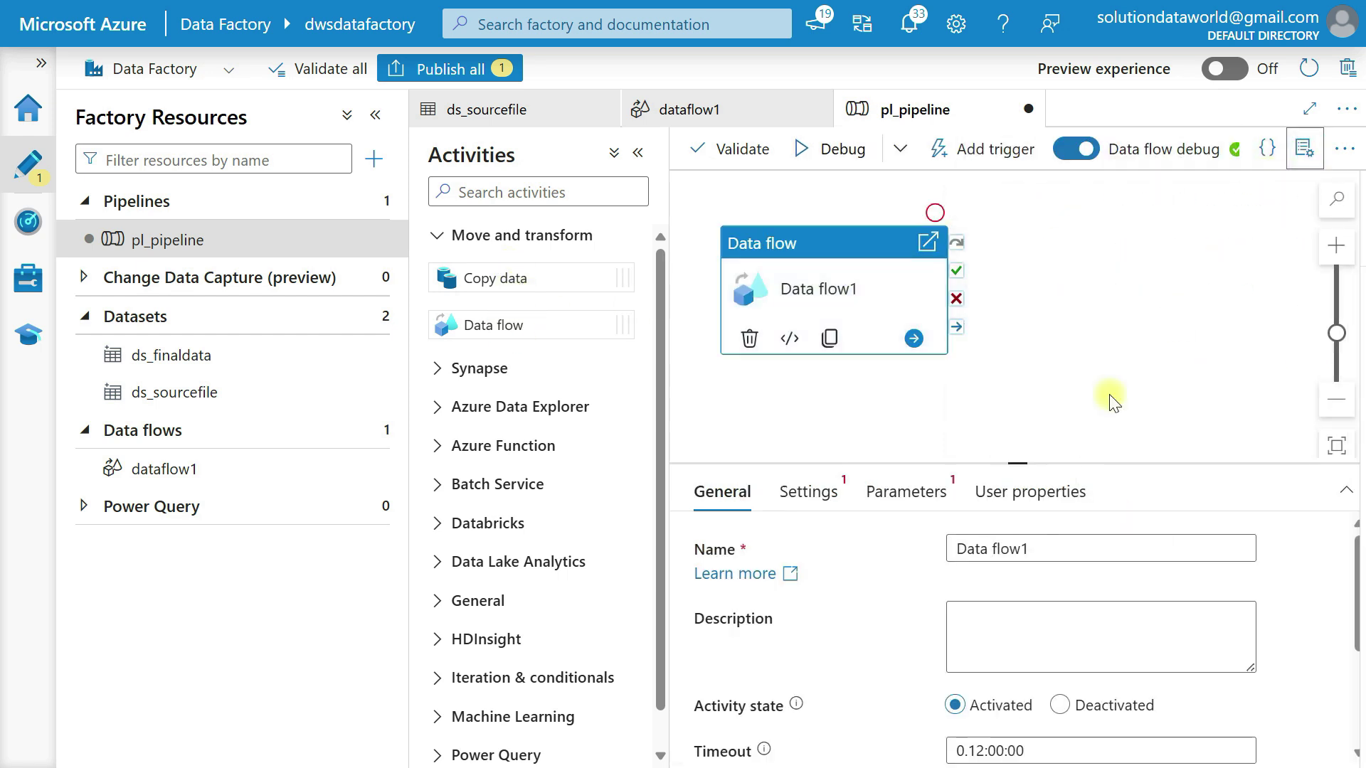
pyautogui.click(375, 118)
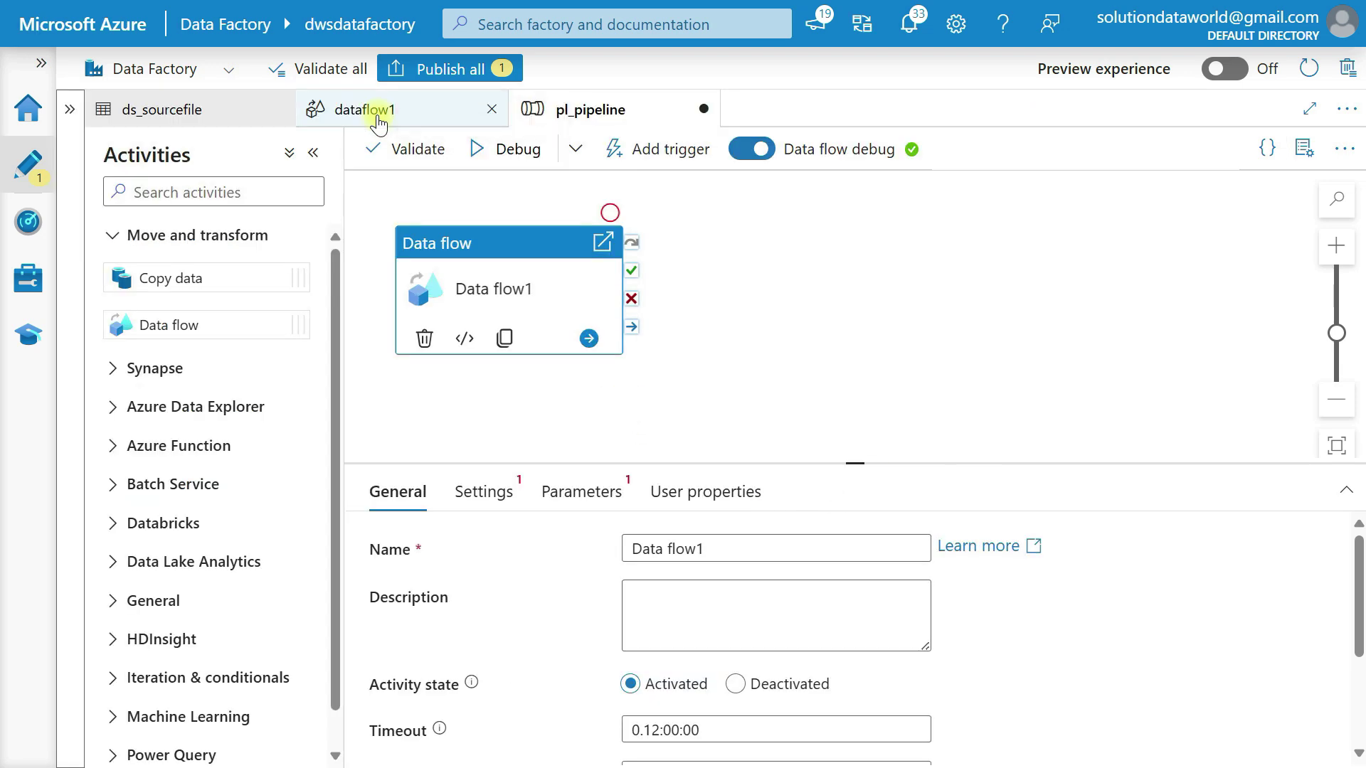
# Set the Data flow1 activity in the pipeline to run dataflow1
pyautogui.click(507, 500)
pyautogui.click(657, 552)
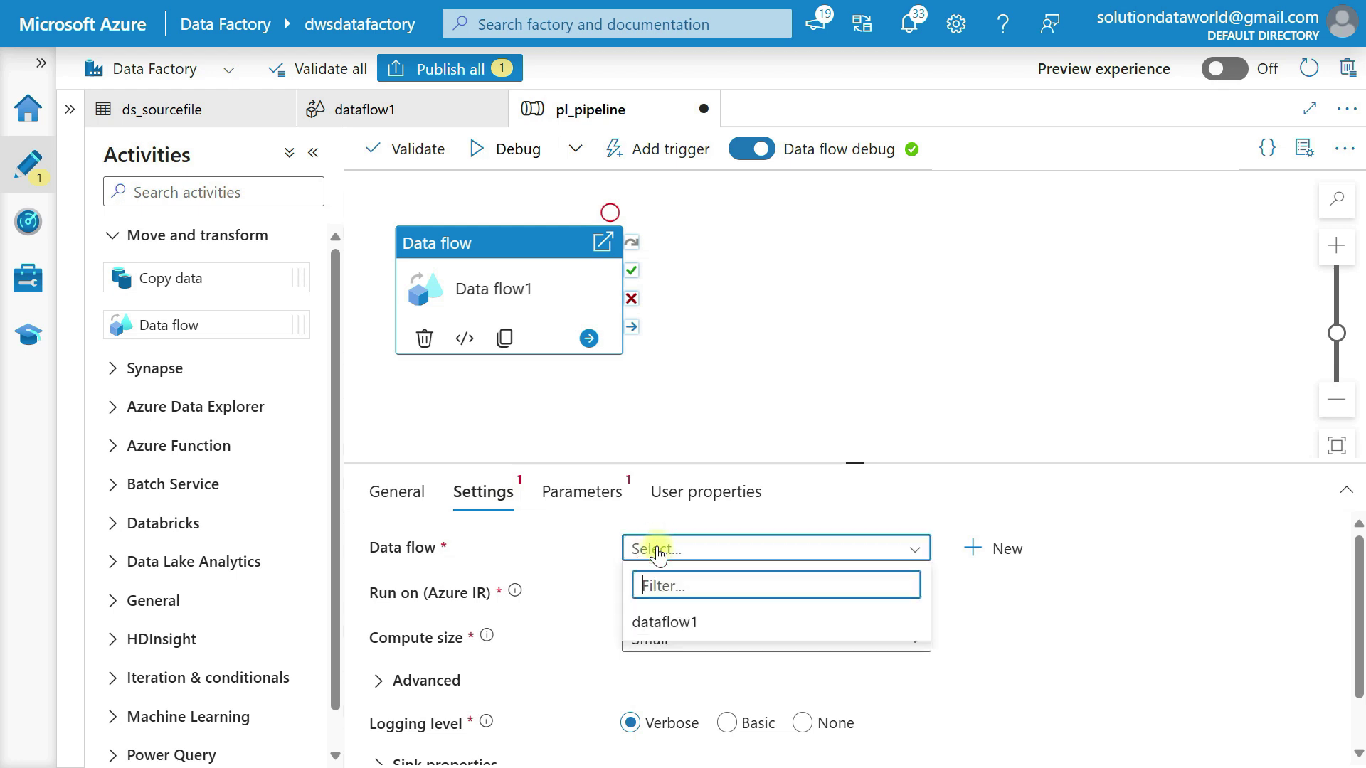
pyautogui.click(696, 623)
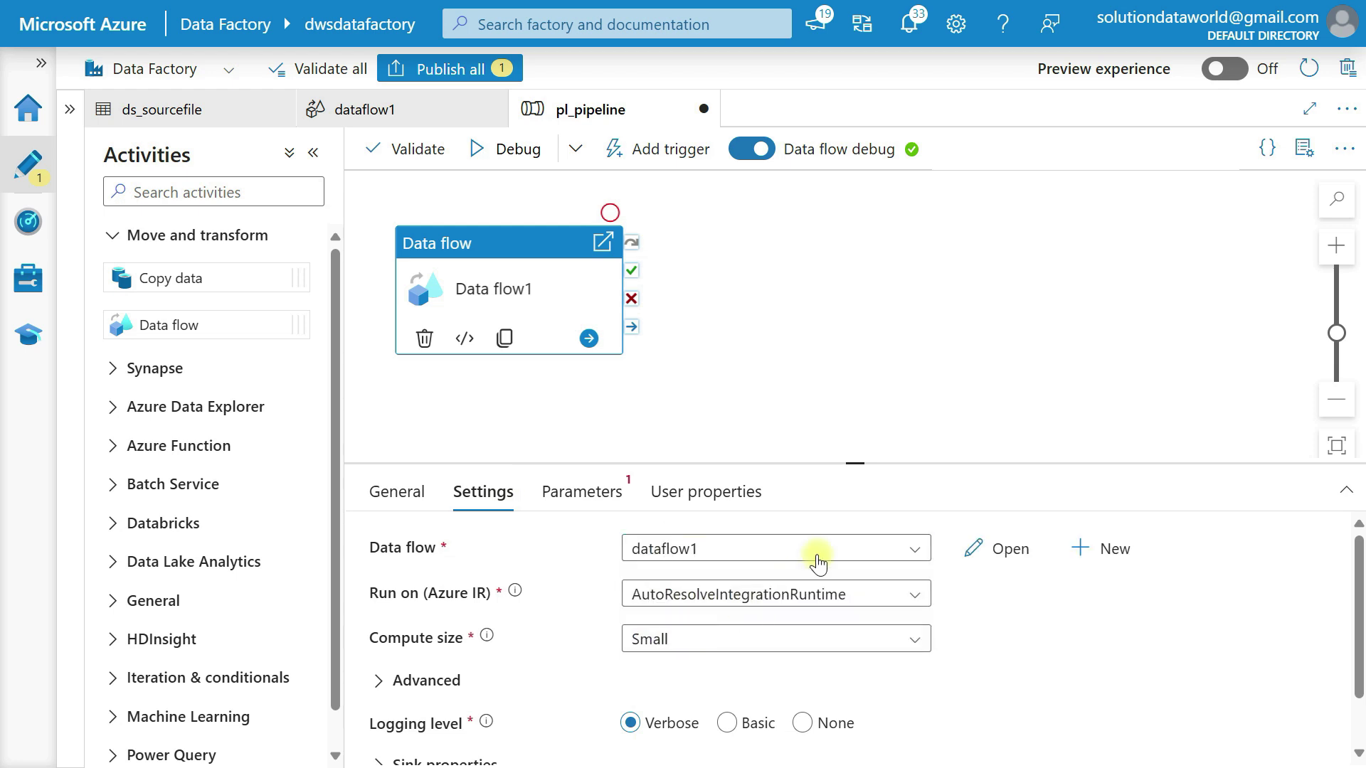
# Examine the activity's remaining run settings and the available compute size options without changing them
pyautogui.scroll(-1, 825, 514)
pyautogui.scroll(-1, 825, 513)
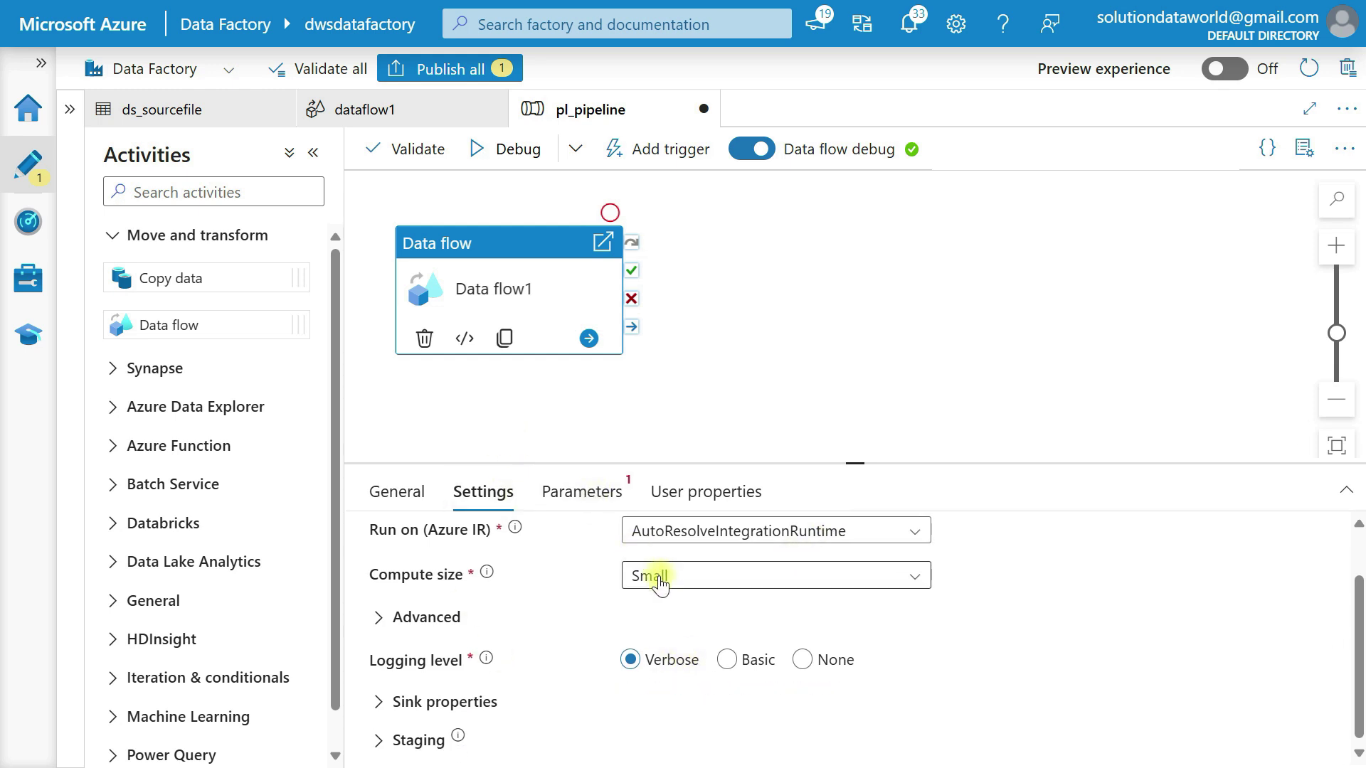
pyautogui.click(738, 576)
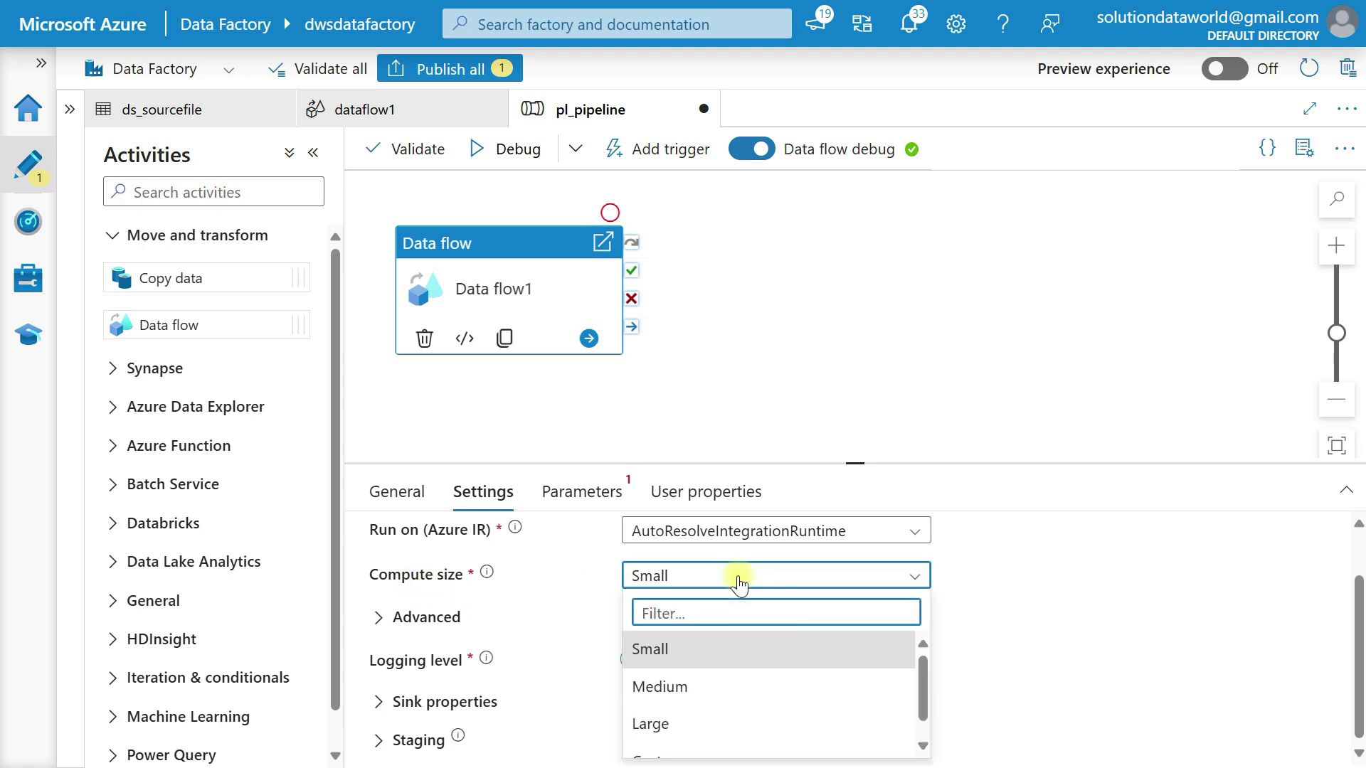
pyautogui.scroll(-1, 705, 708)
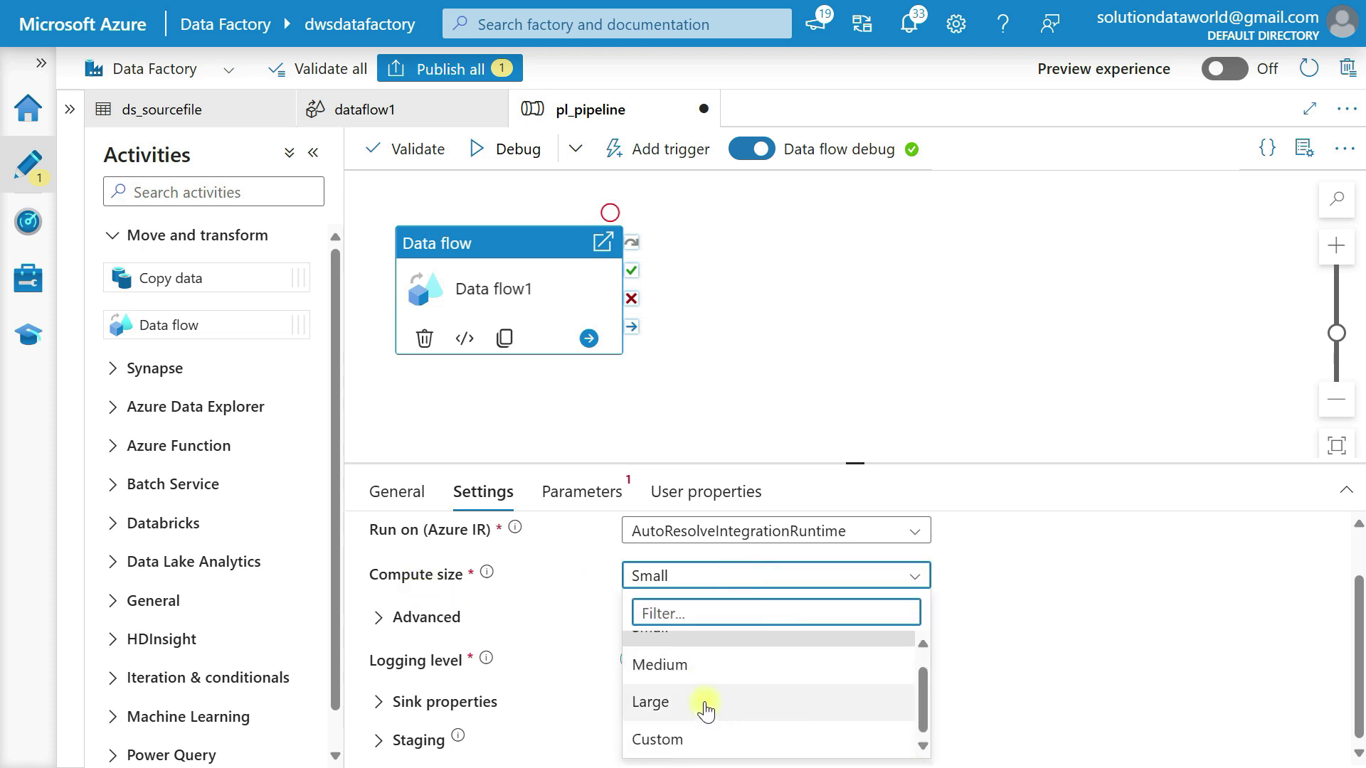
pyautogui.scroll(1, 740, 695)
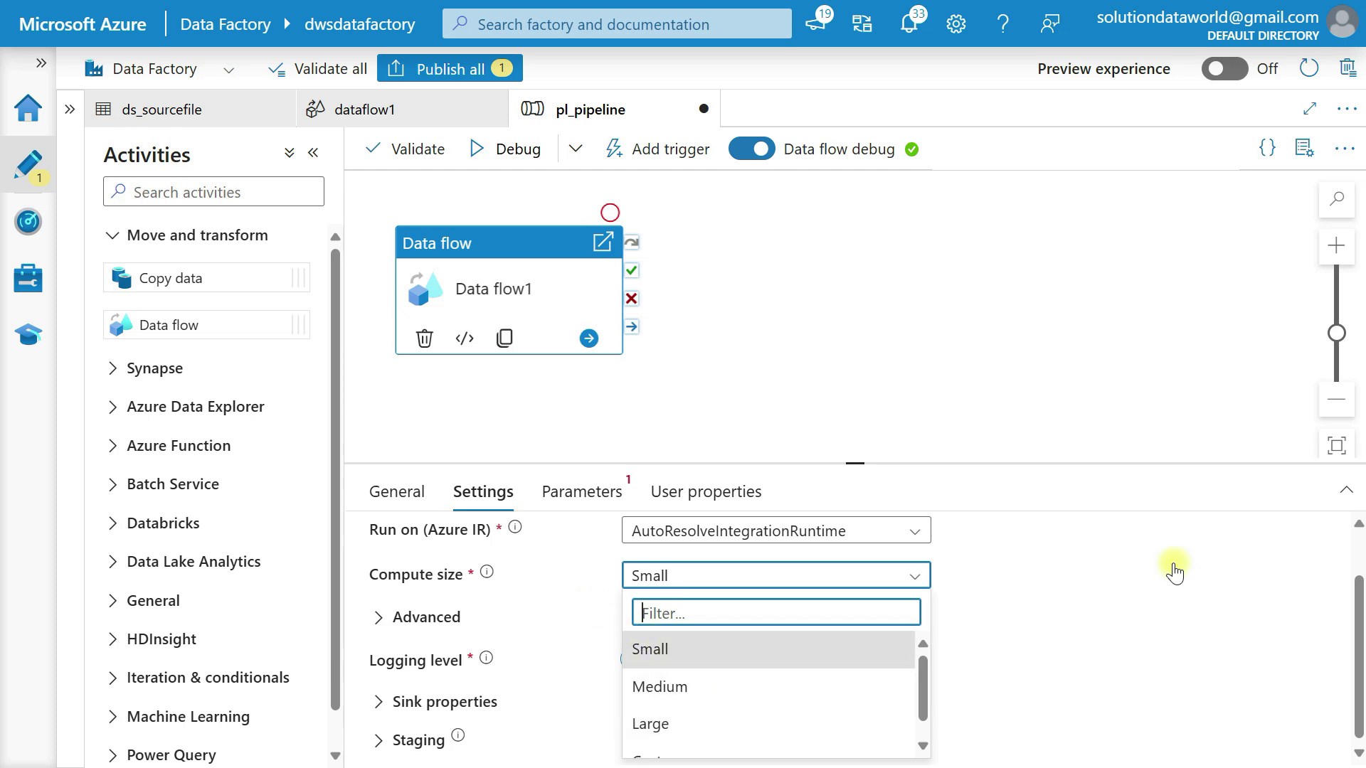
pyautogui.click(725, 339)
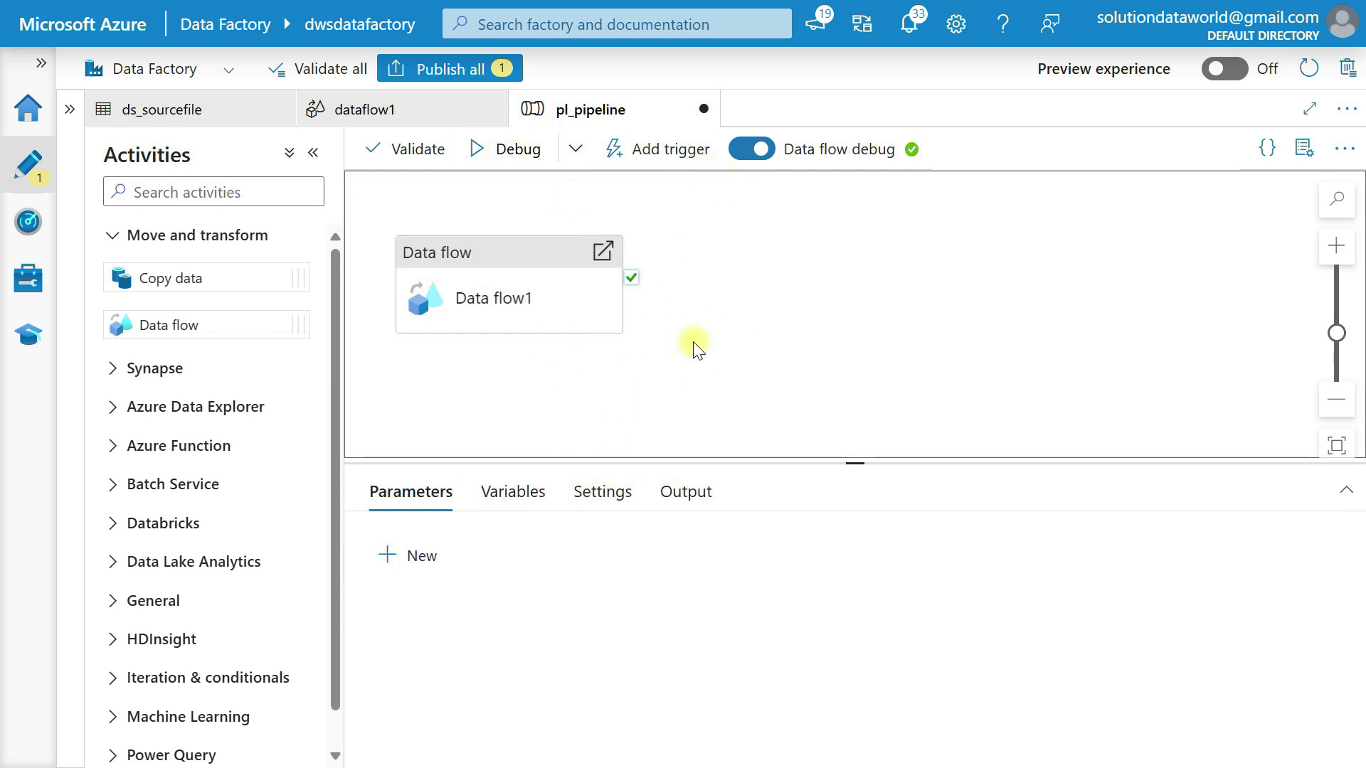
# Publish the new pl_pipeline pipeline to the live environment
pyautogui.click(463, 79)
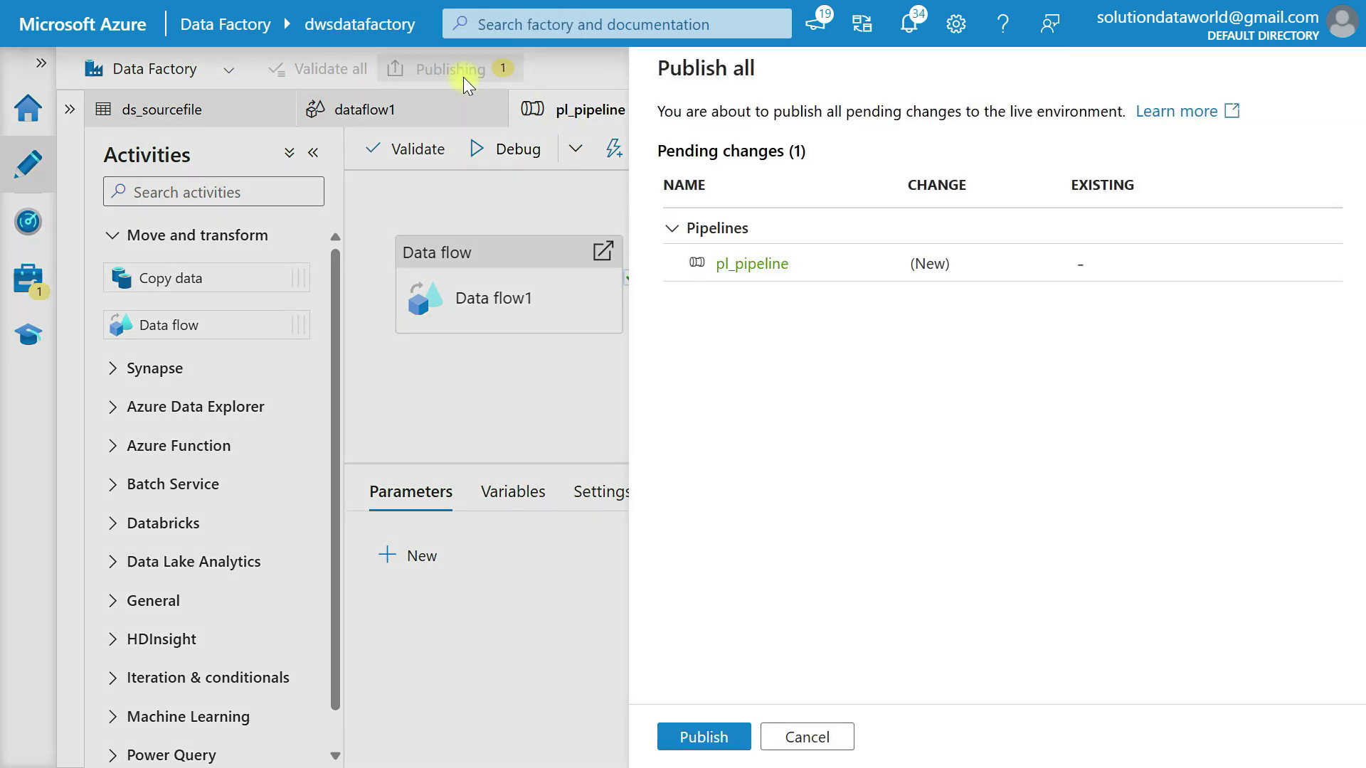
pyautogui.click(727, 737)
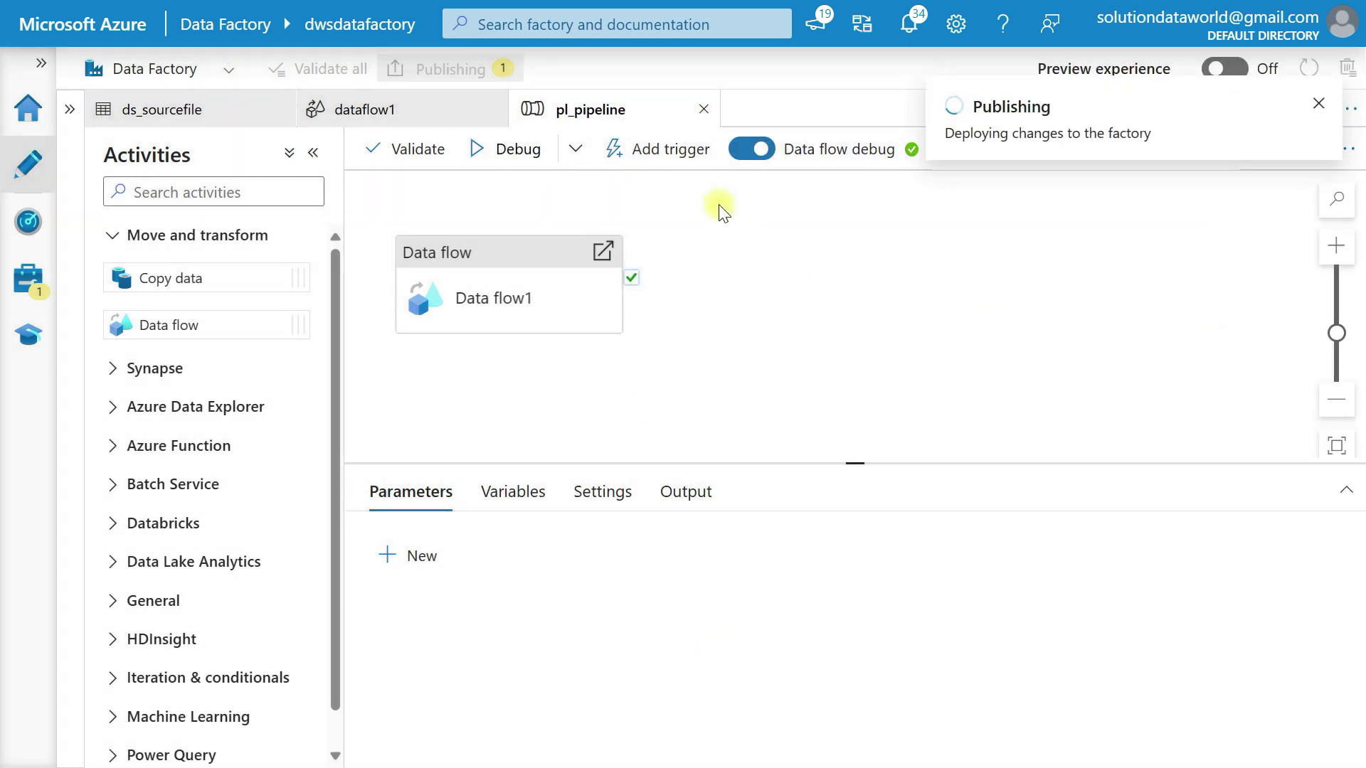
# Start a debug run of pl_pipeline and enlarge the run output area to follow the Data flow1 activity
pyautogui.click(660, 151)
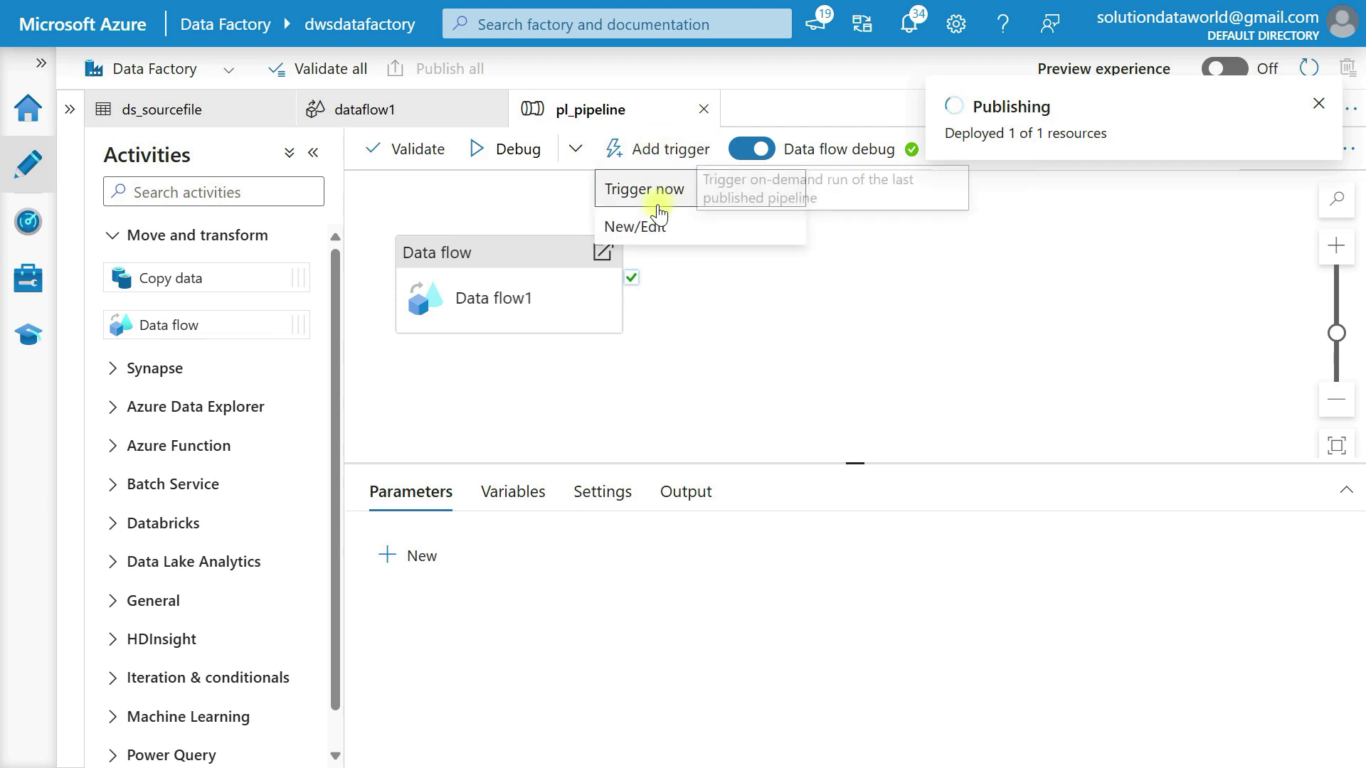
pyautogui.click(515, 153)
pyautogui.click(516, 156)
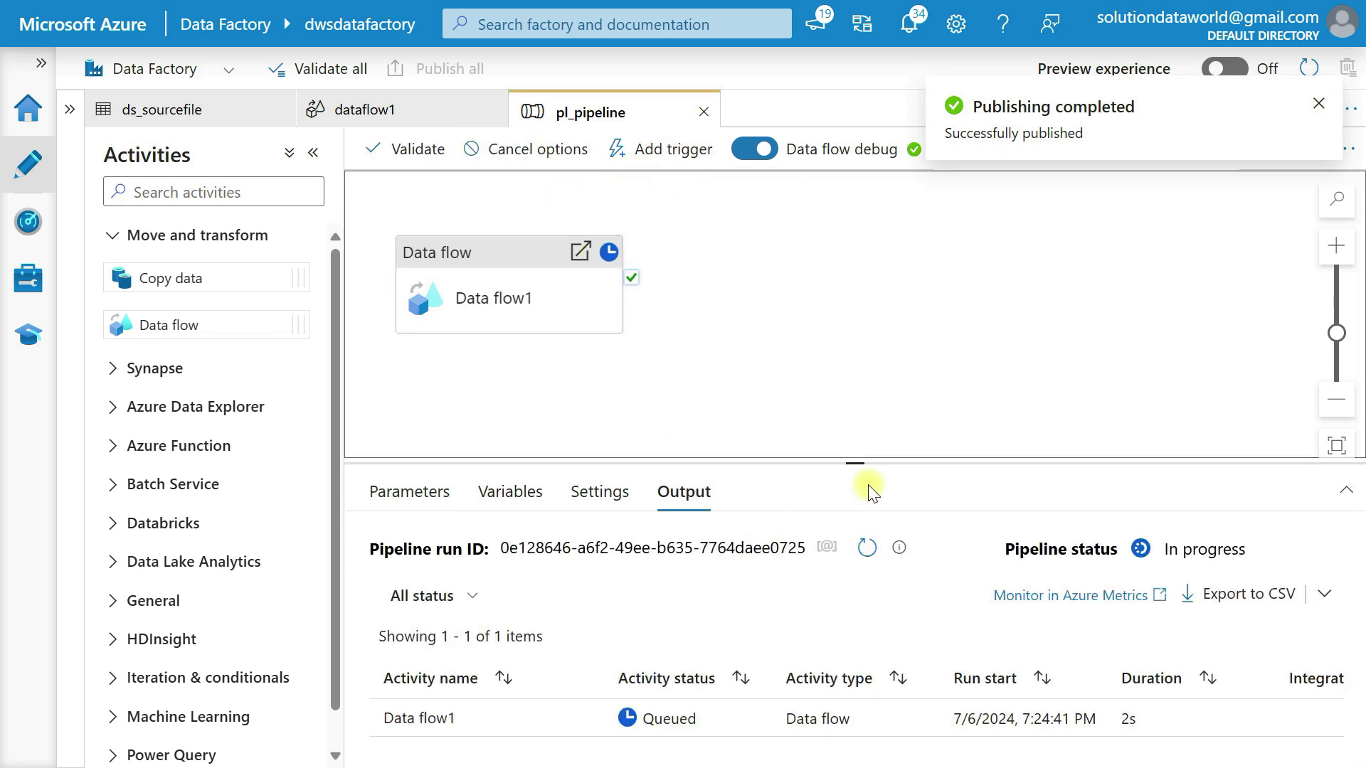
pyautogui.moveTo(853, 460); pyautogui.dragTo(845, 349)
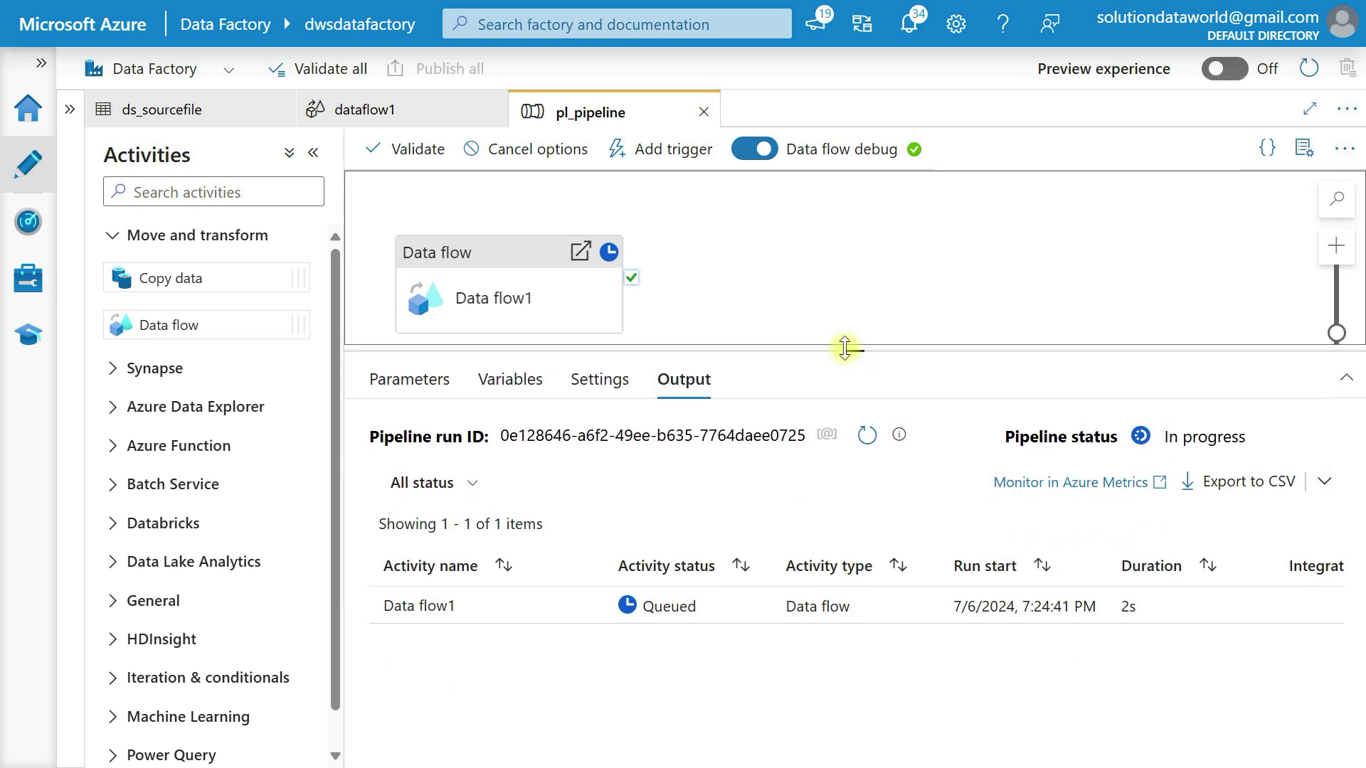
pyautogui.moveTo(576, 606)
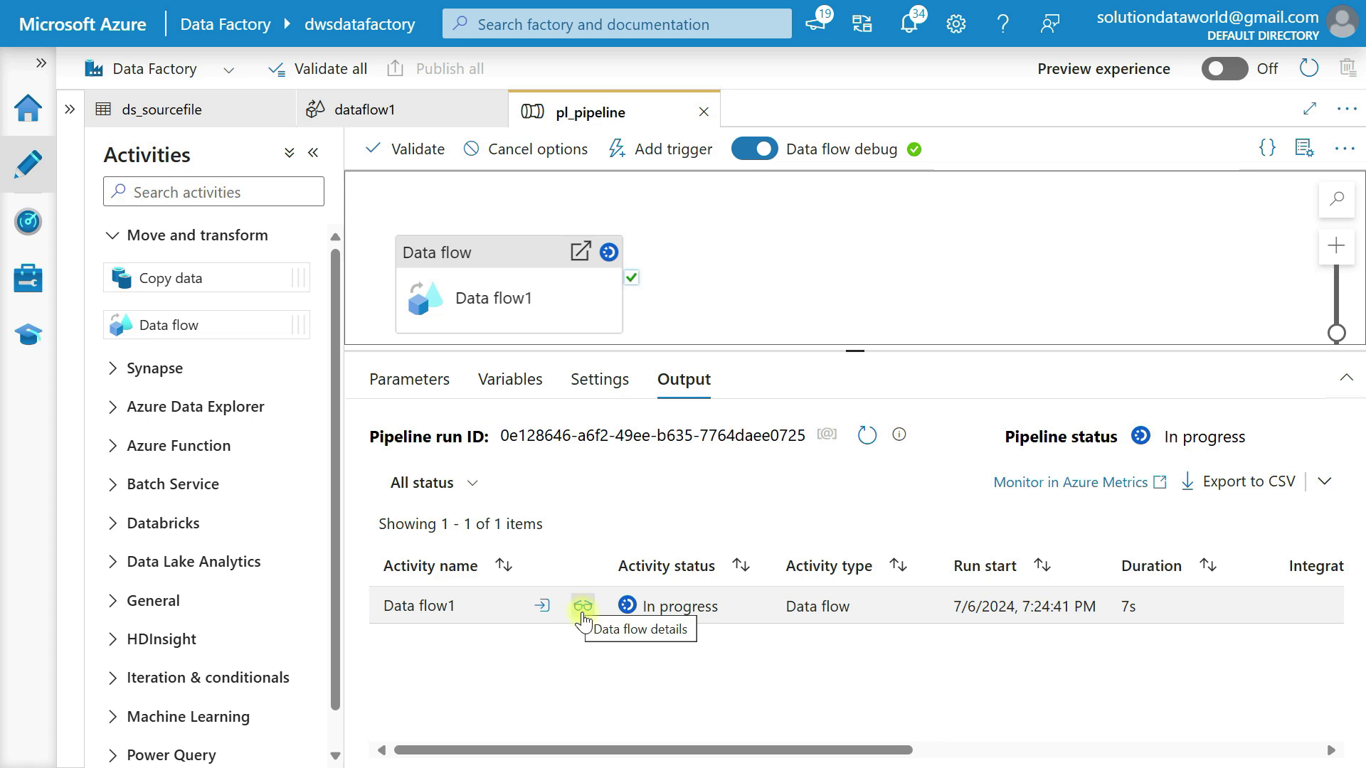
# View the Data flow1 run details, and reload the storage account's containers in the Azure portal to open the destination container
pyautogui.click(582, 606)
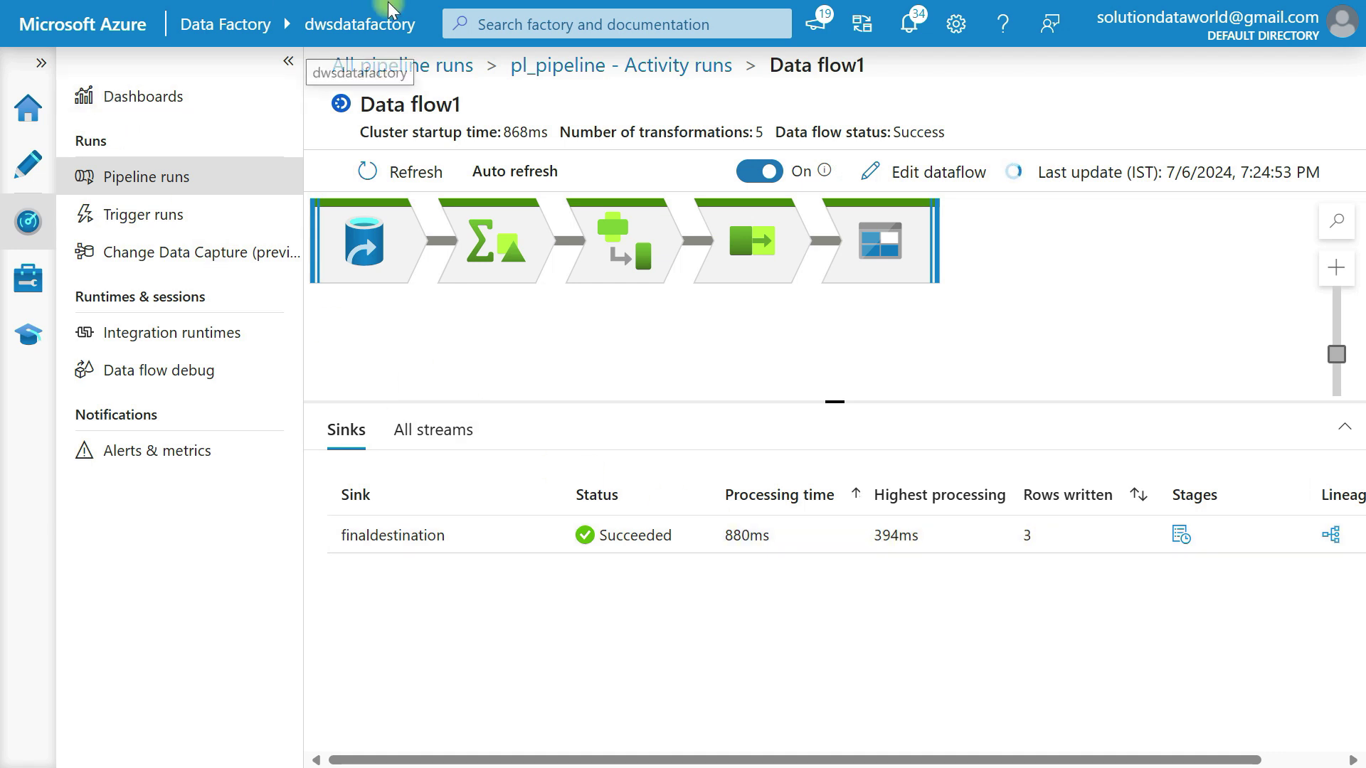
pyautogui.moveTo(404, 7)
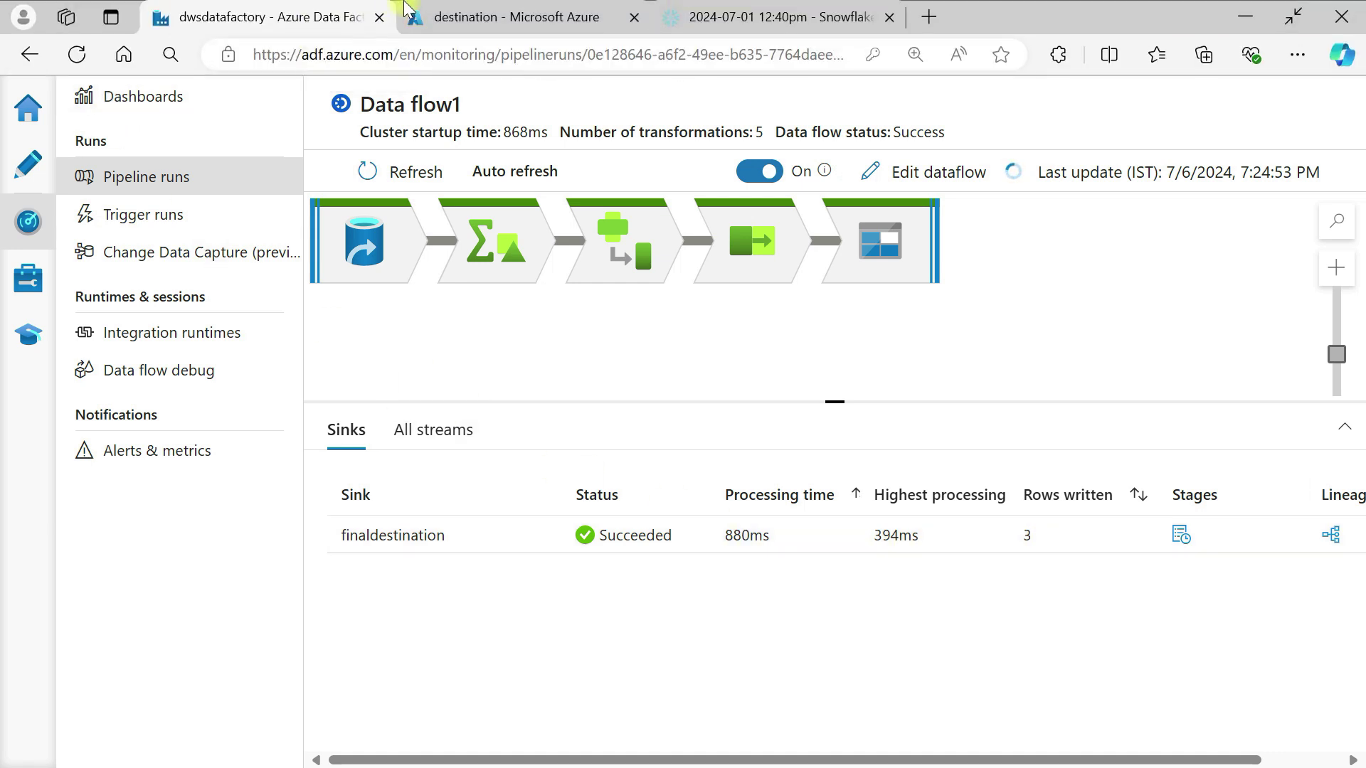
pyautogui.click(522, 9)
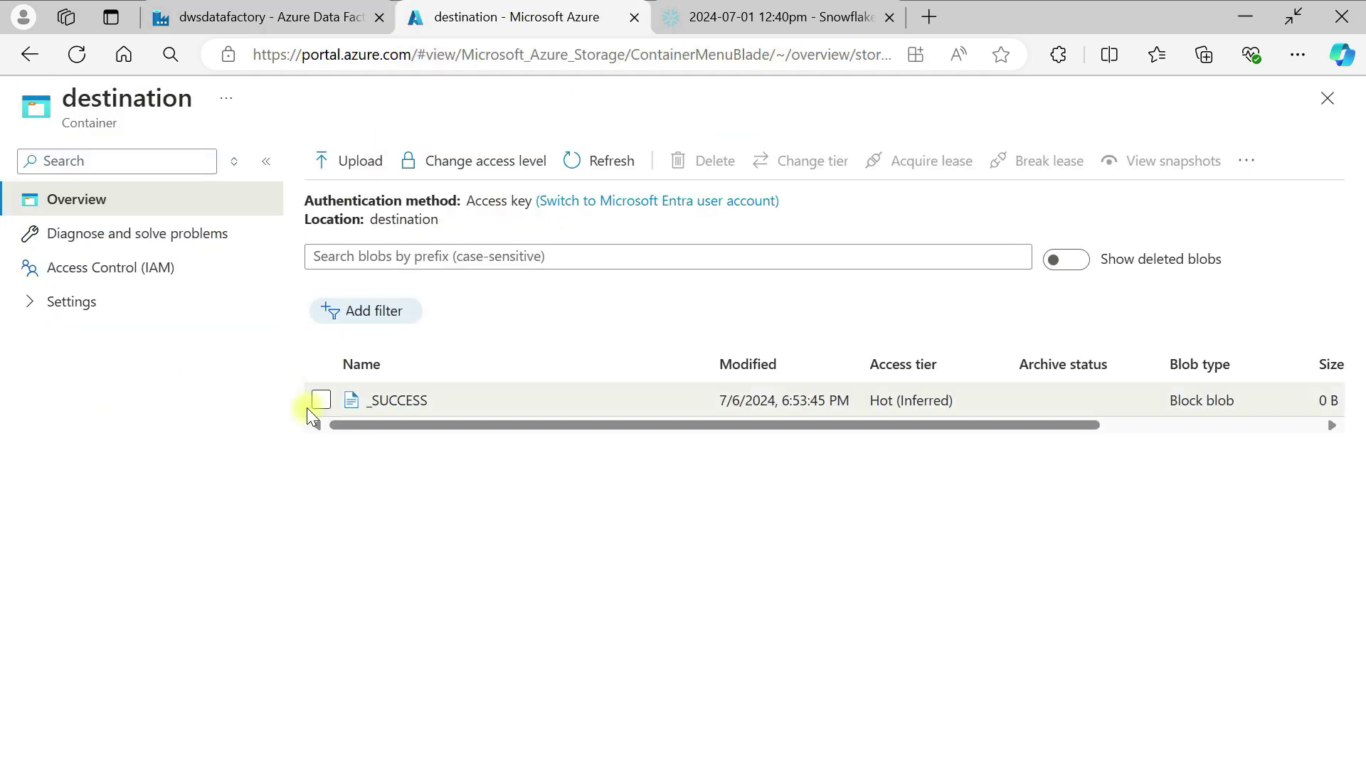
pyautogui.click(77, 53)
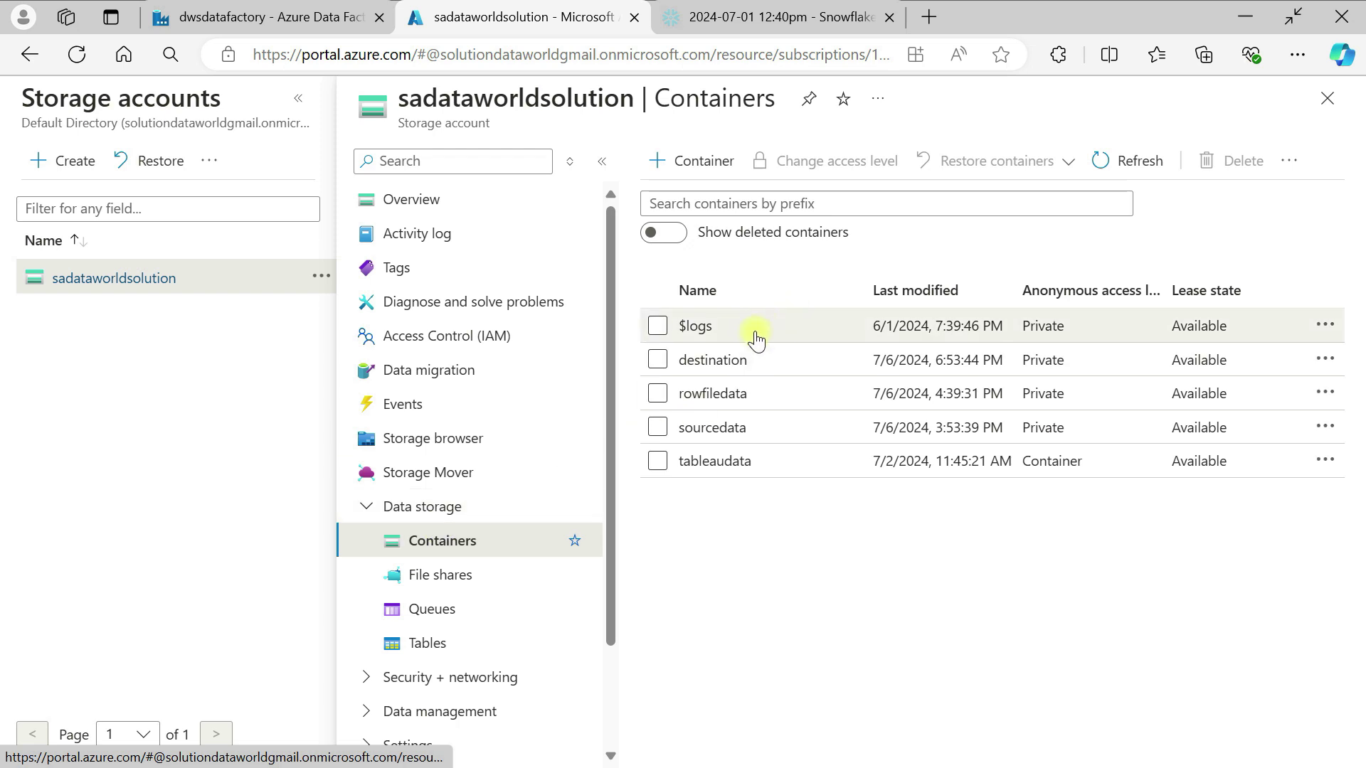
pyautogui.click(722, 356)
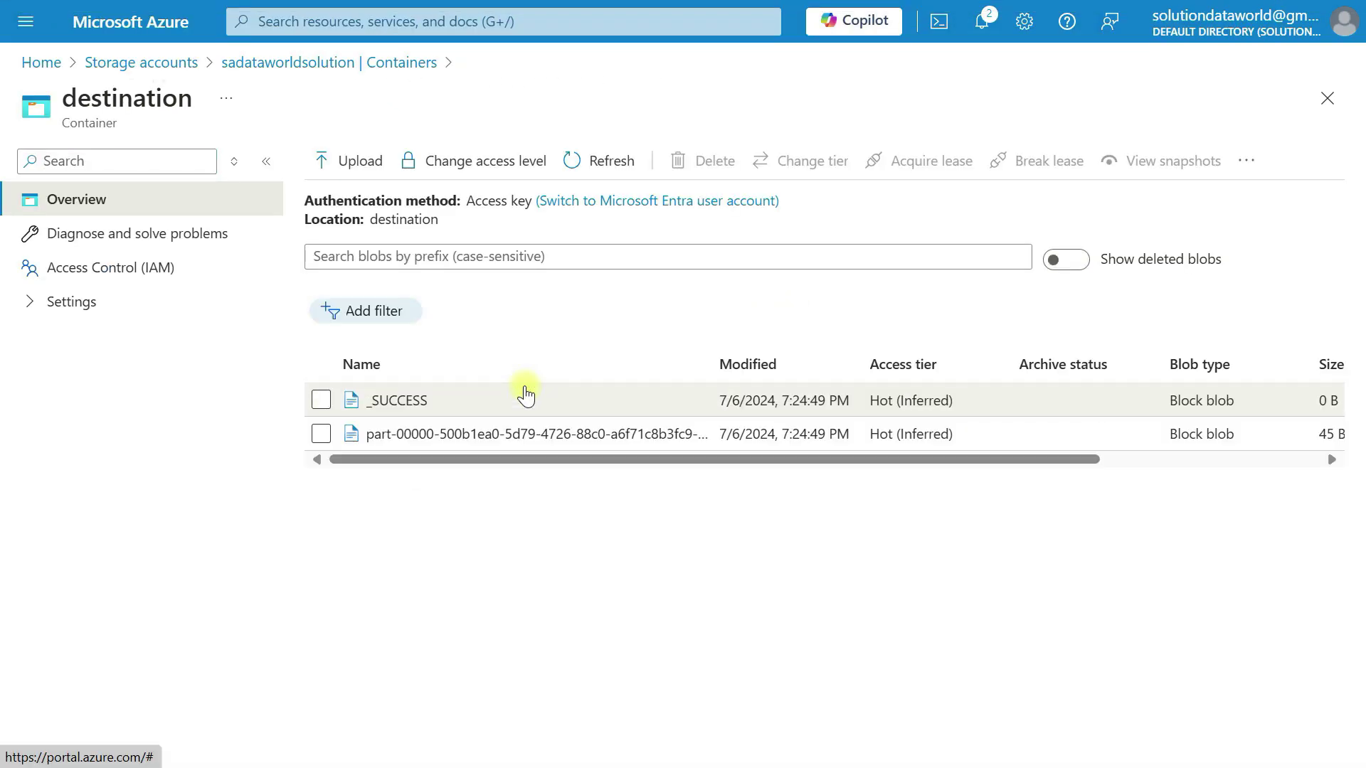
# View the contents of the part-00000 output file in the destination container and download it to check it in a text editor
pyautogui.click(501, 434)
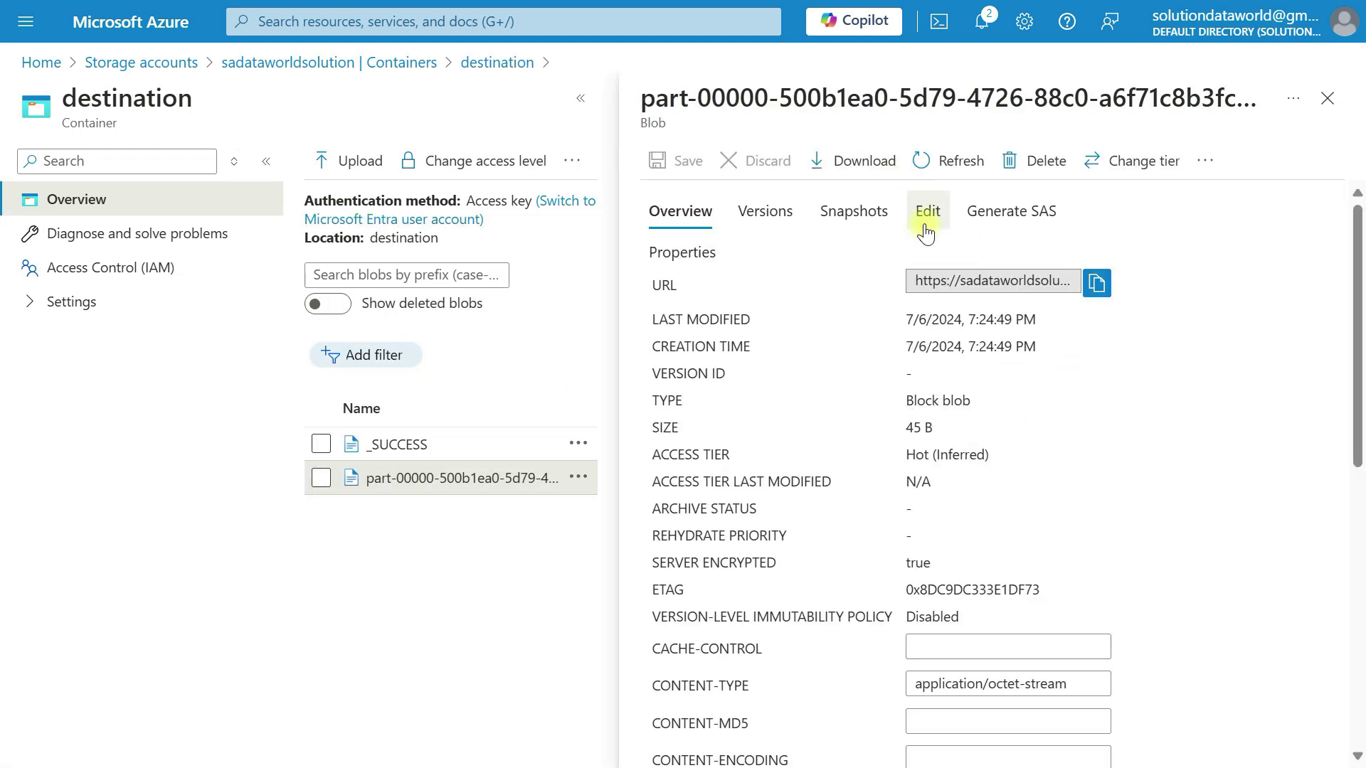
pyautogui.click(929, 212)
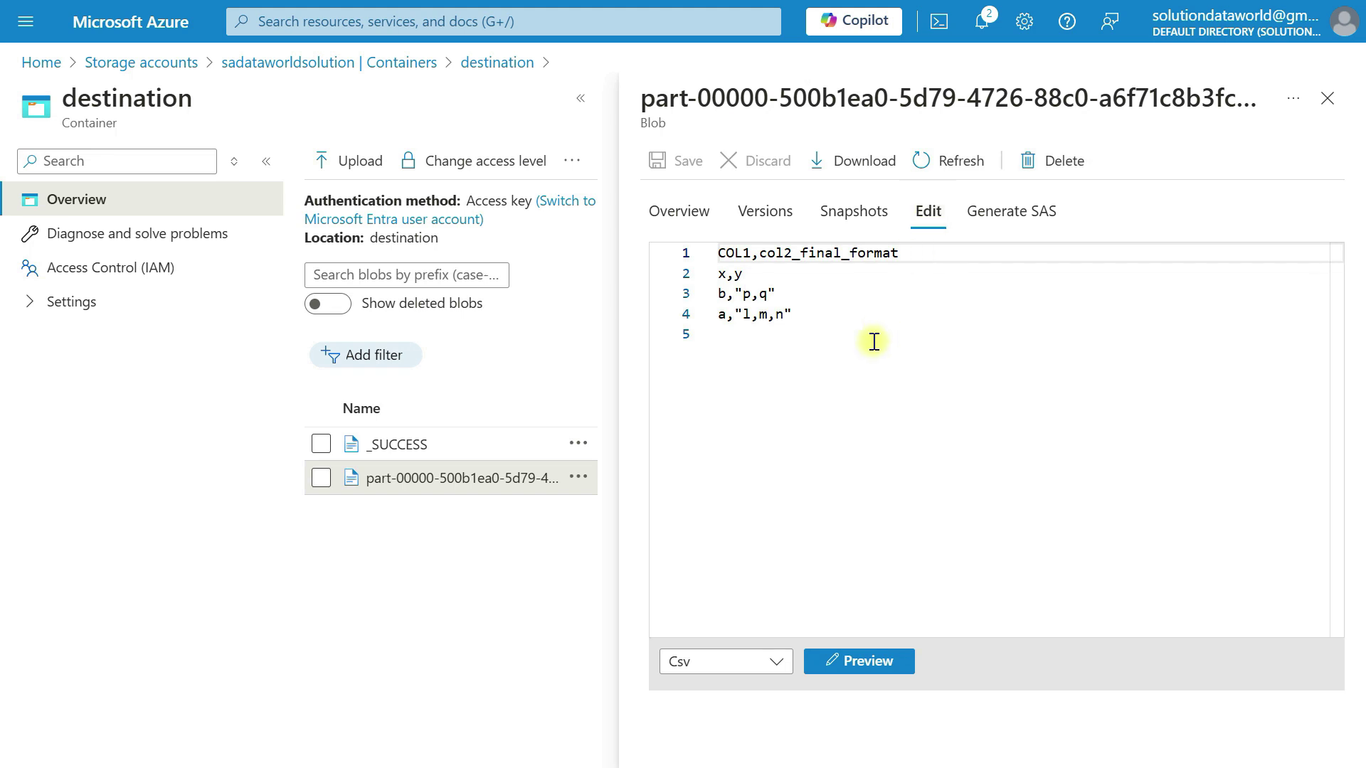
pyautogui.click(854, 169)
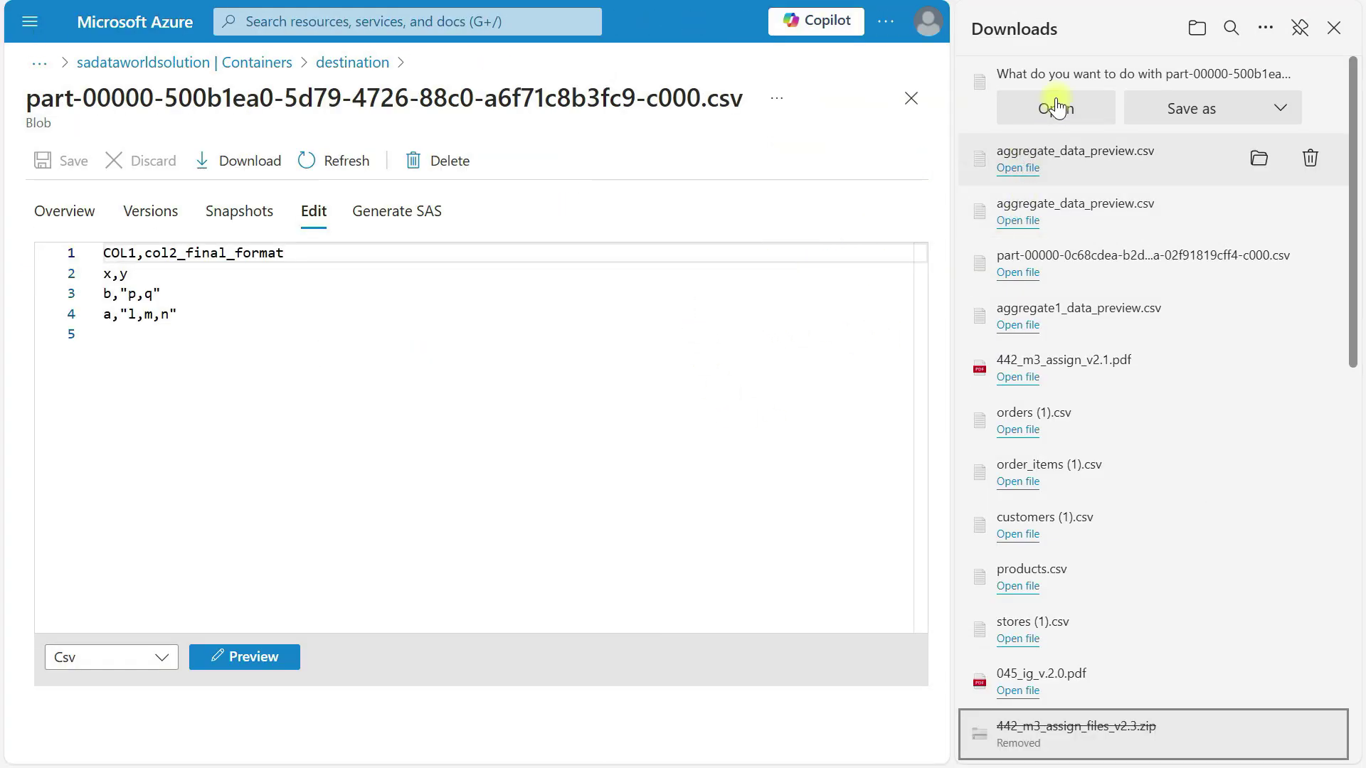
pyautogui.click(1061, 106)
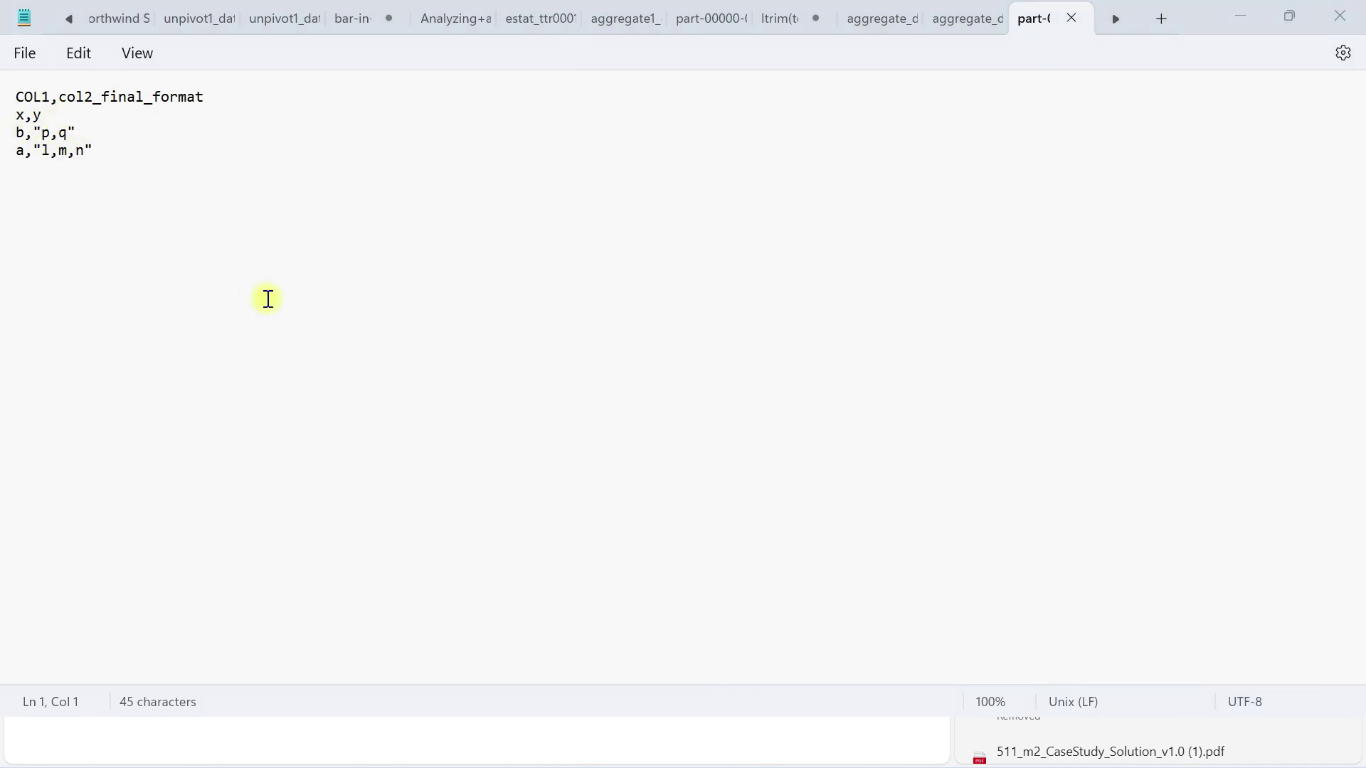
pyautogui.hotkey('alt', 'Tab')
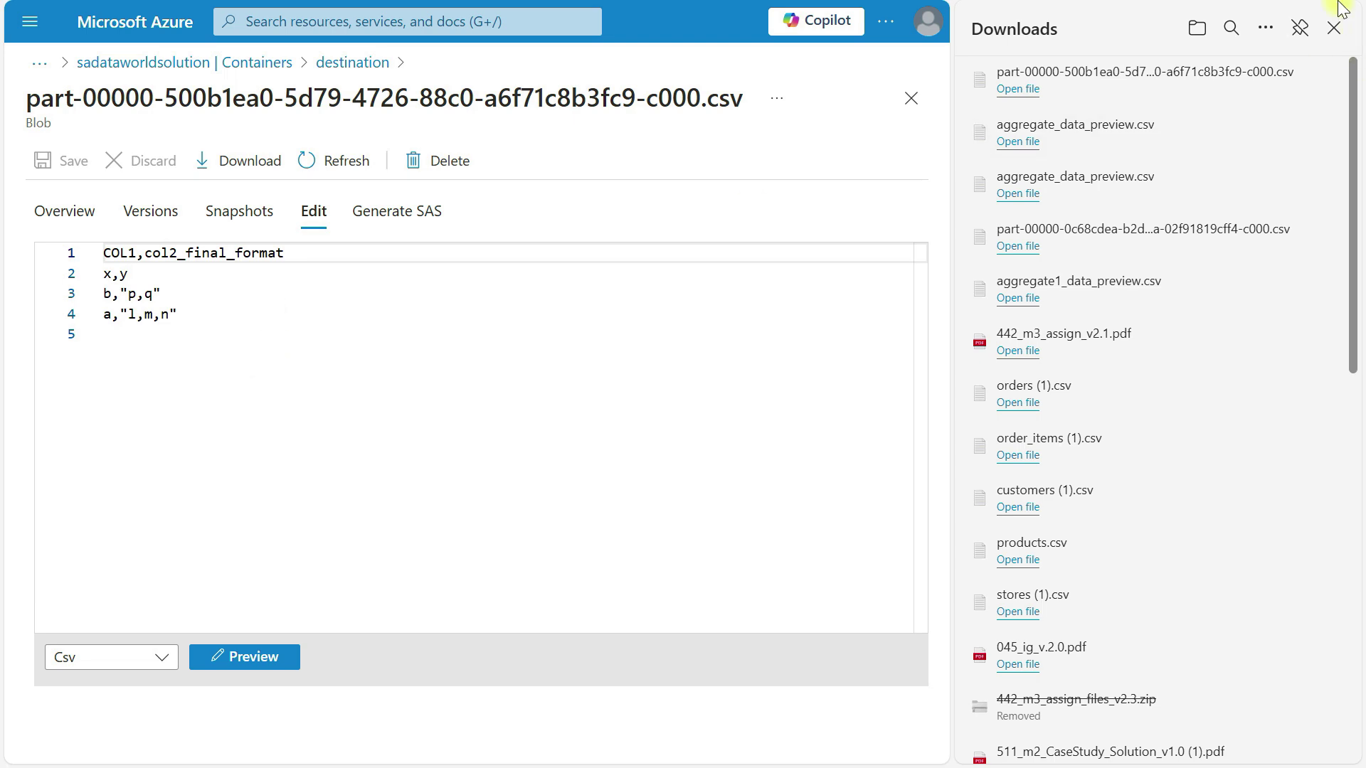
pyautogui.click(1334, 29)
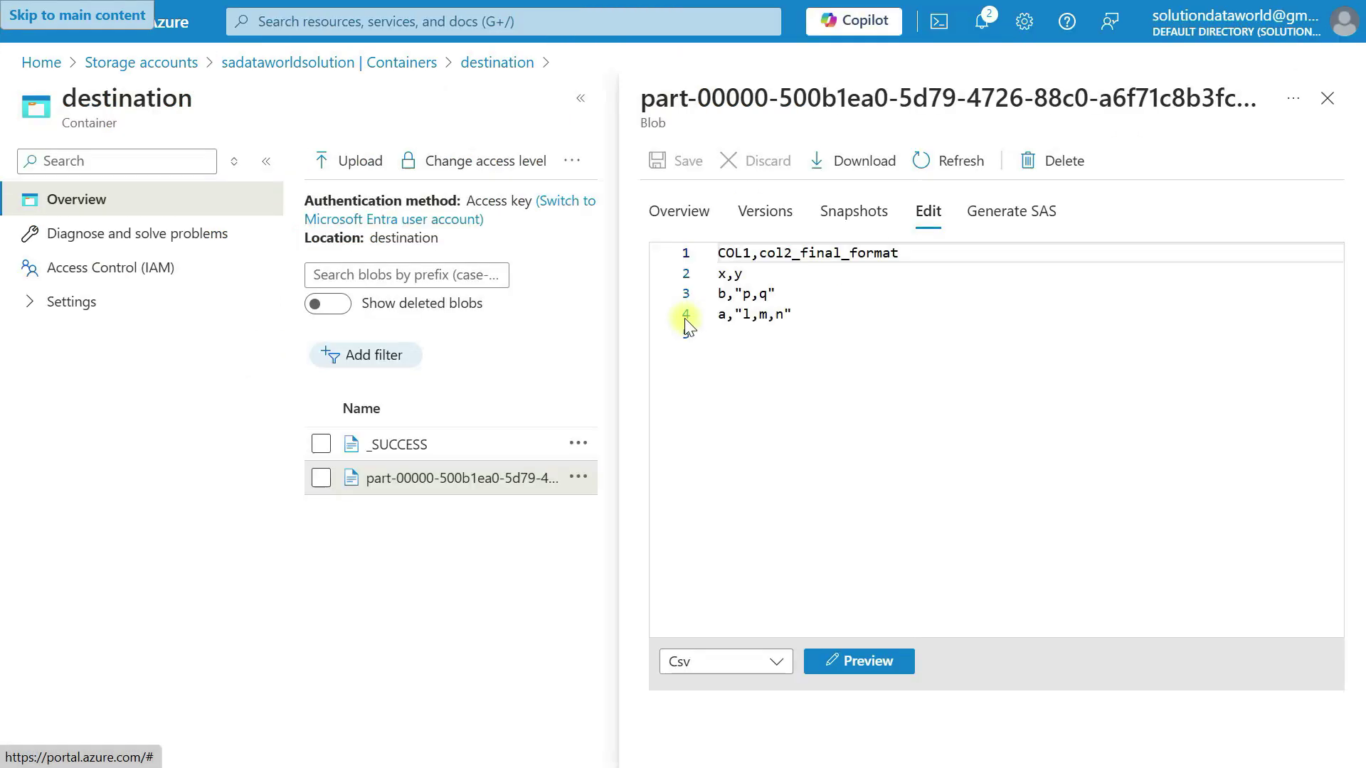
# Switch to the Book1 workbook in Excel and review the source table against the expected comma-separated Col2 table
pyautogui.hotkey('alt', 'Tab')
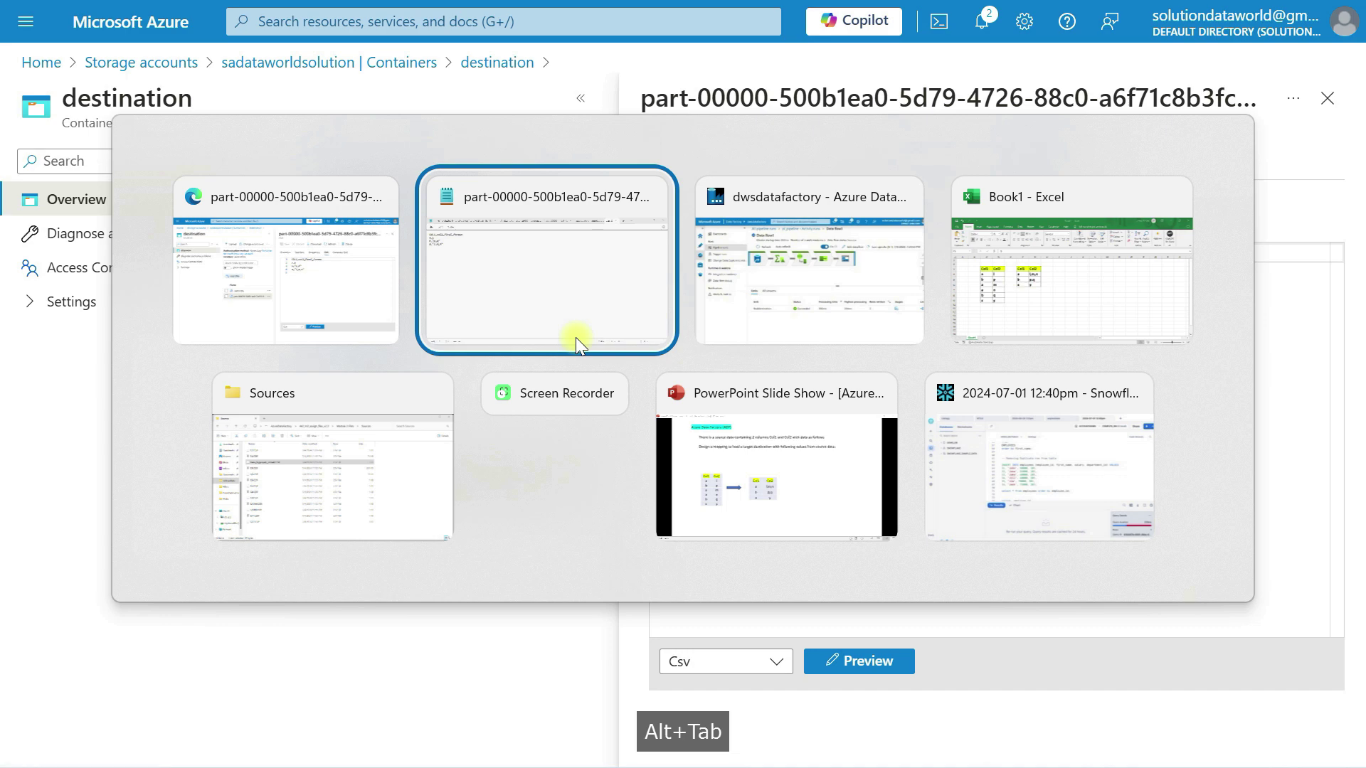
pyautogui.hotkey('alt', 'Tab')
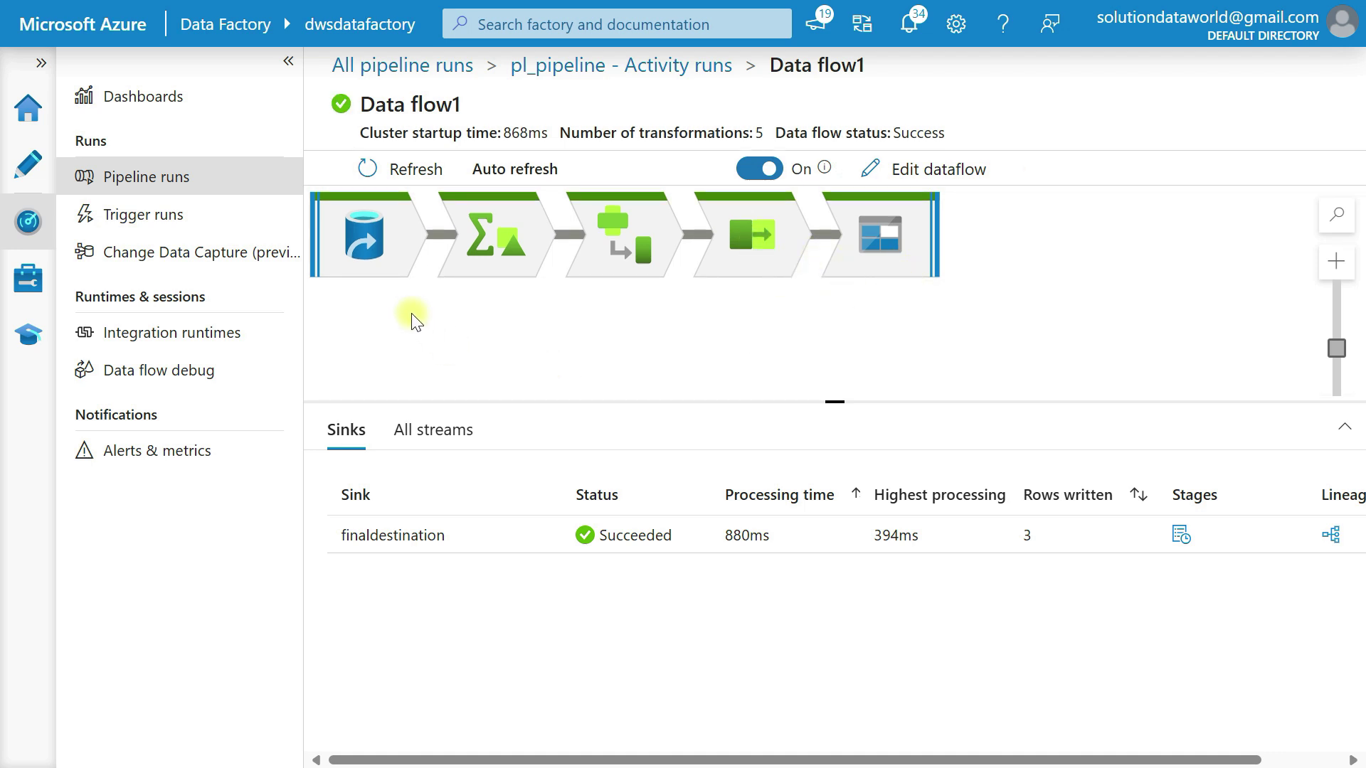
pyautogui.hotkey('alt', 'Tab')
pyautogui.hotkey('alt', 'Tab')
pyautogui.hotkey('alt', 'Tab')
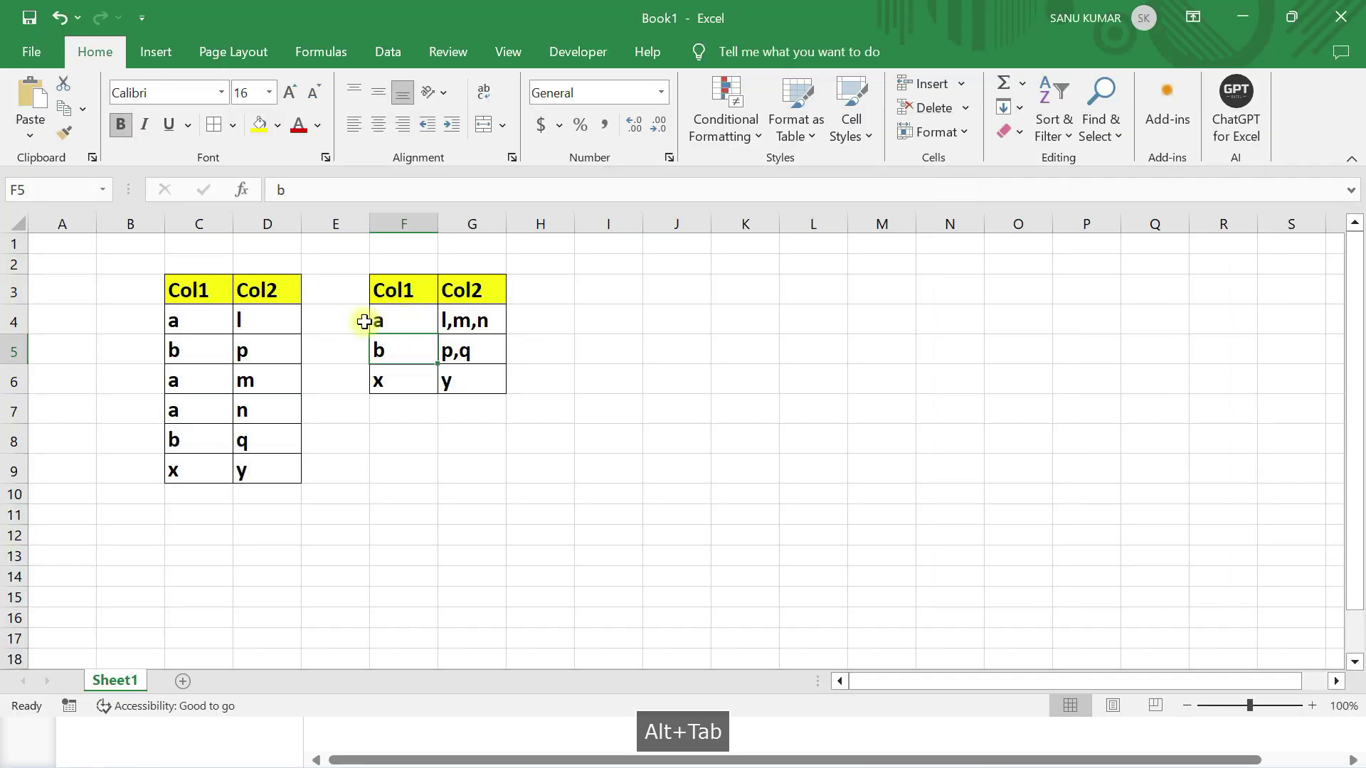
pyautogui.click(194, 318)
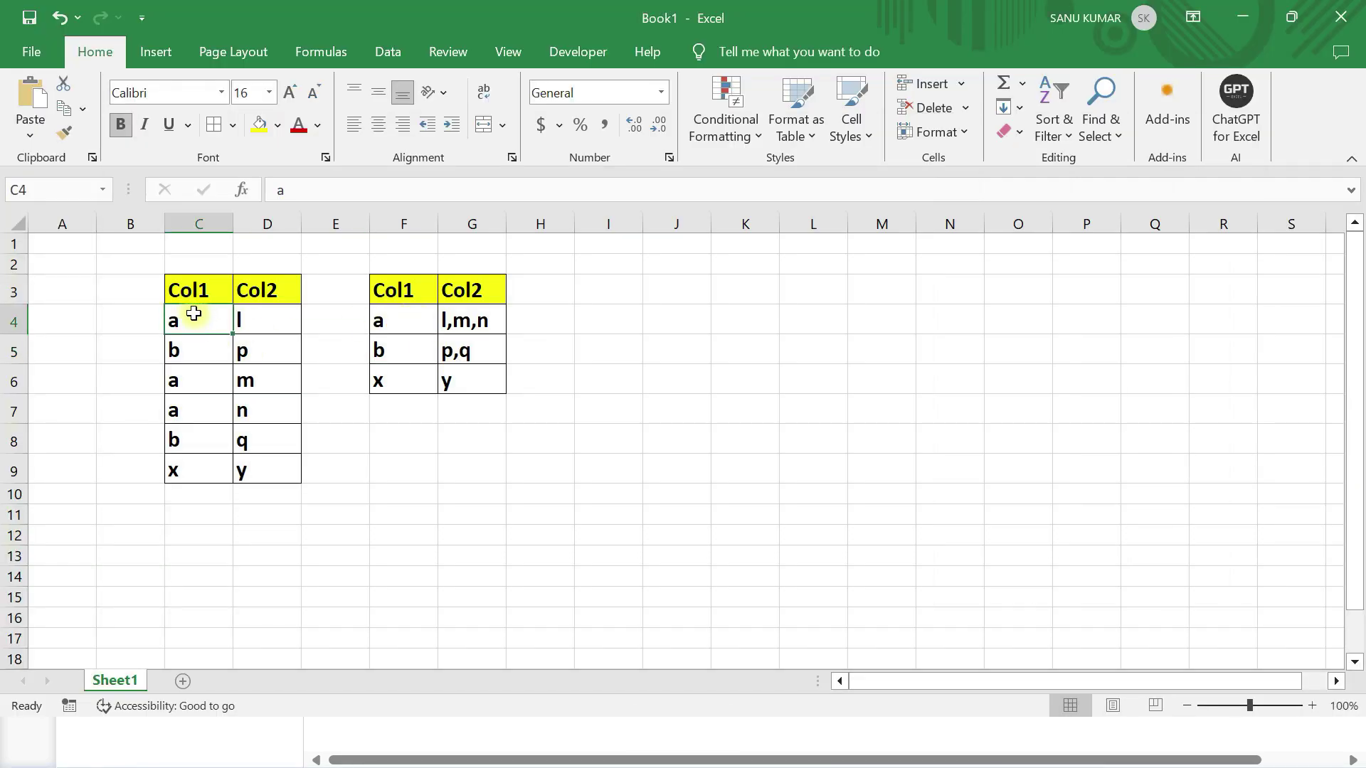
pyautogui.moveTo(183, 290); pyautogui.dragTo(268, 469)
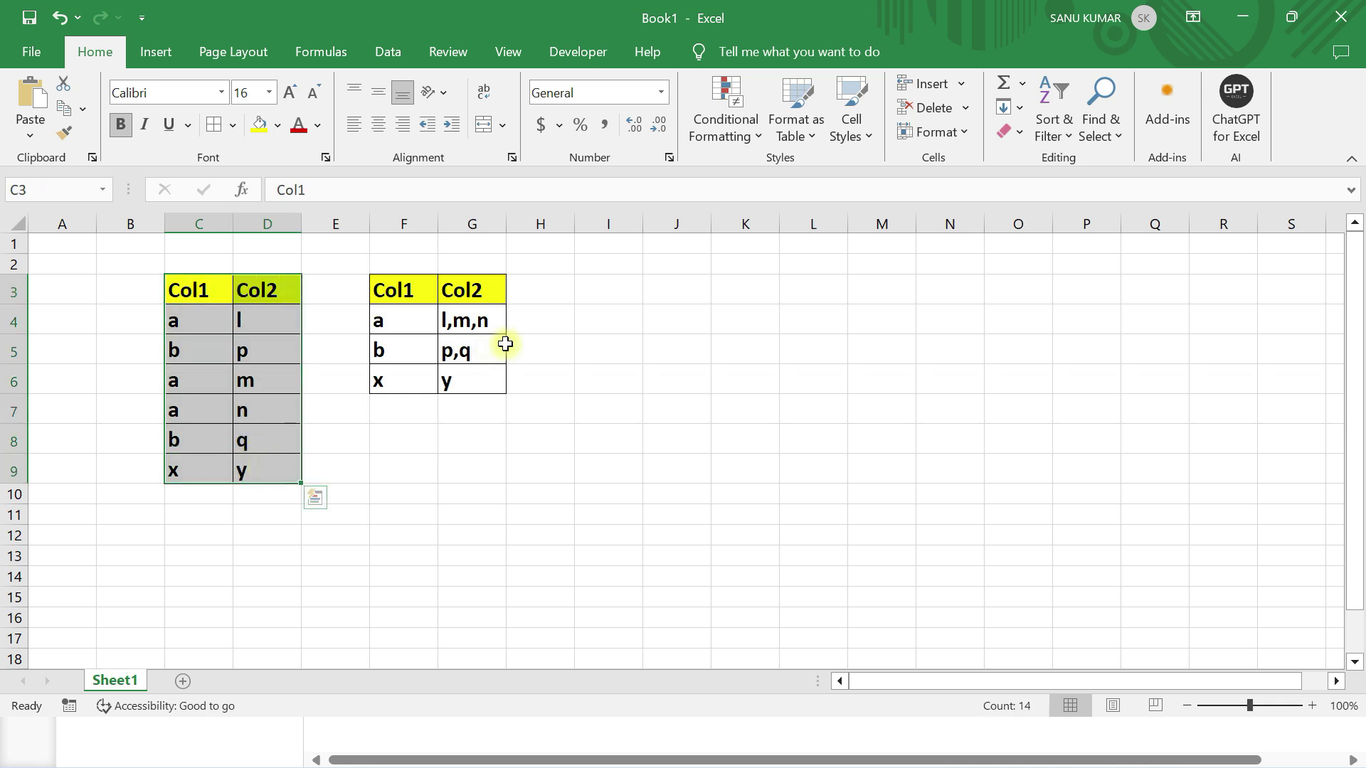
pyautogui.click(484, 342)
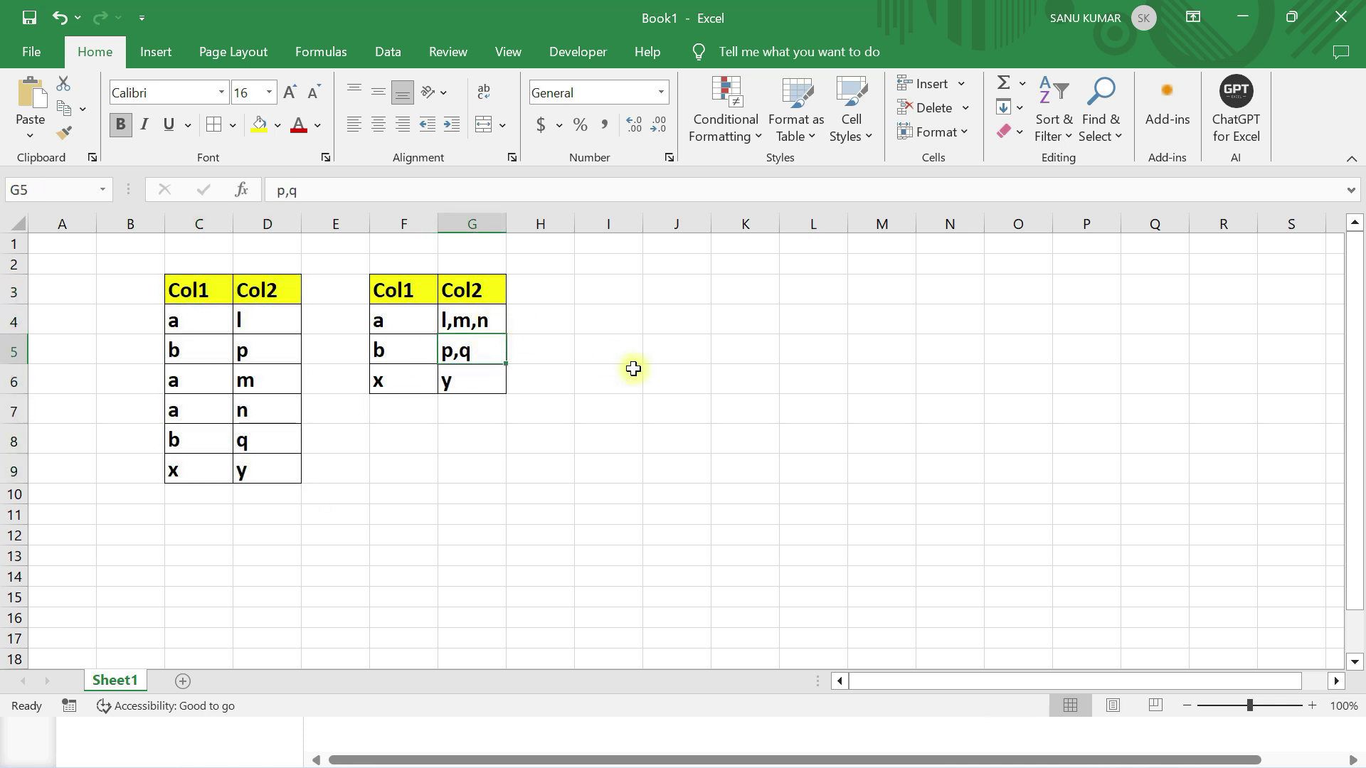
pyautogui.hotkey('alt', 'Tab')
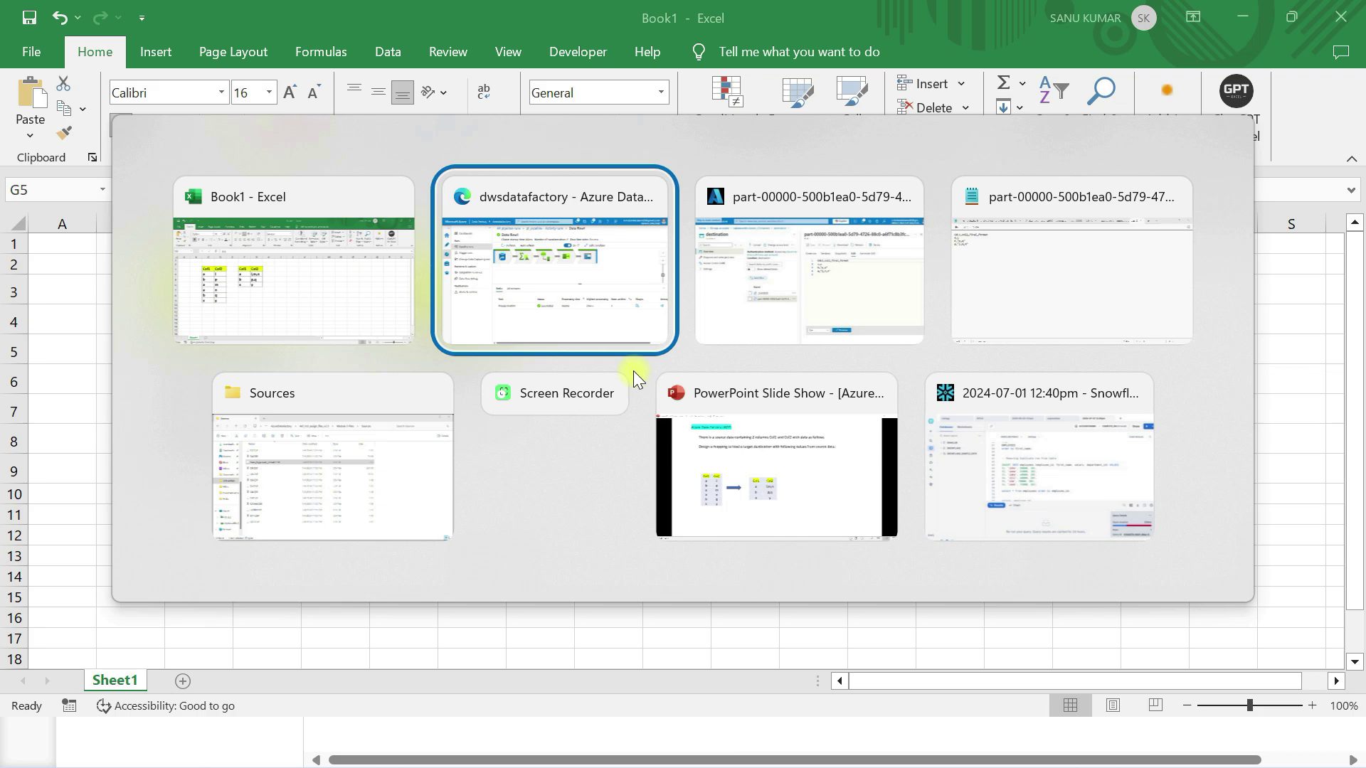